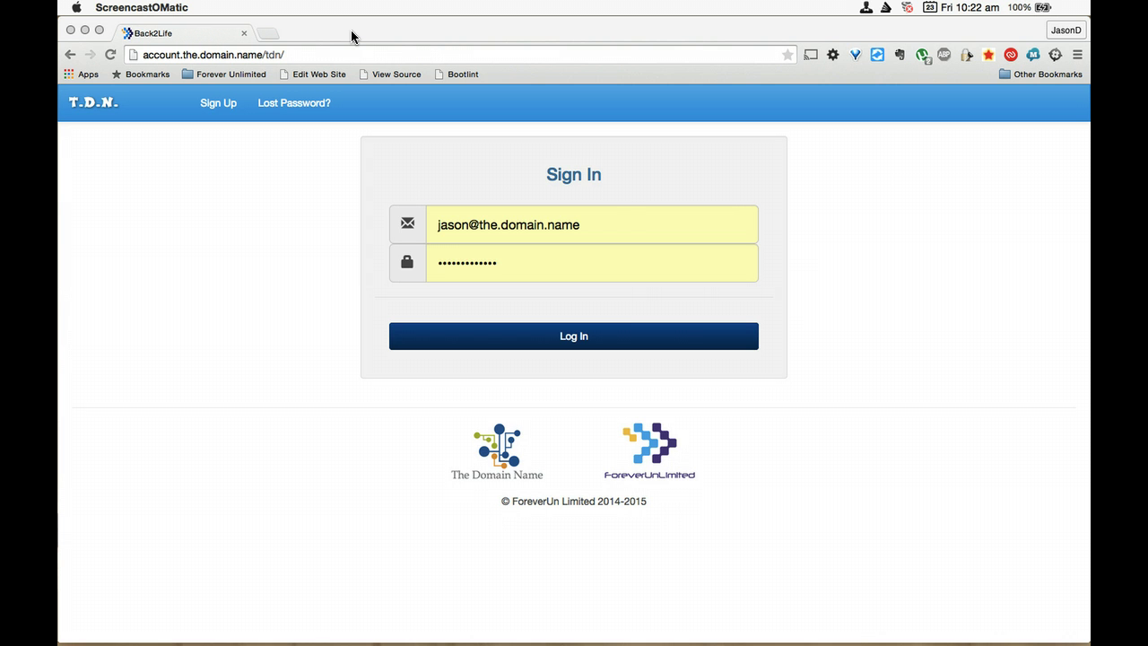
# Log in with the prefilled account credentials and open the domain groups page.
pyautogui.click(571, 344)
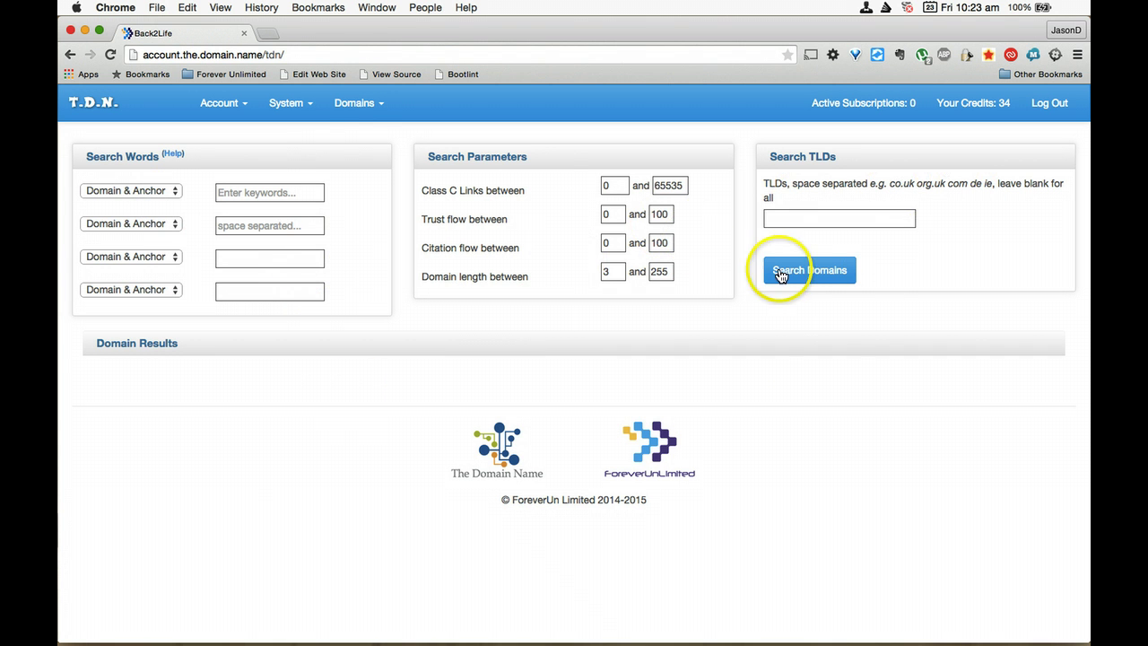
pyautogui.click(353, 106)
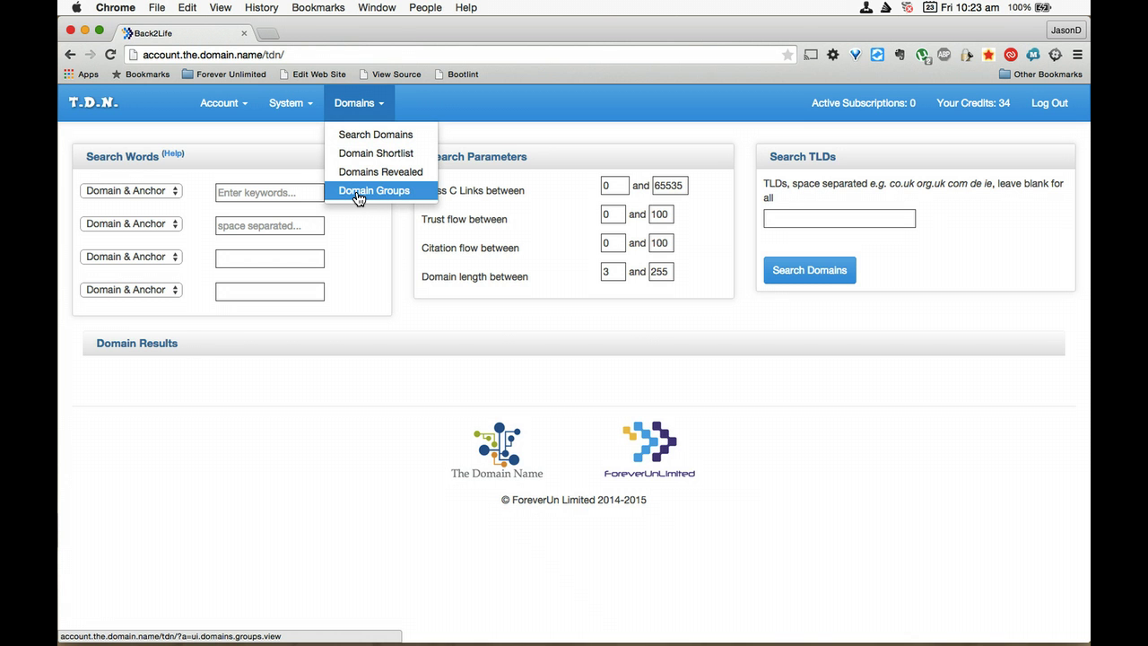
pyautogui.click(358, 199)
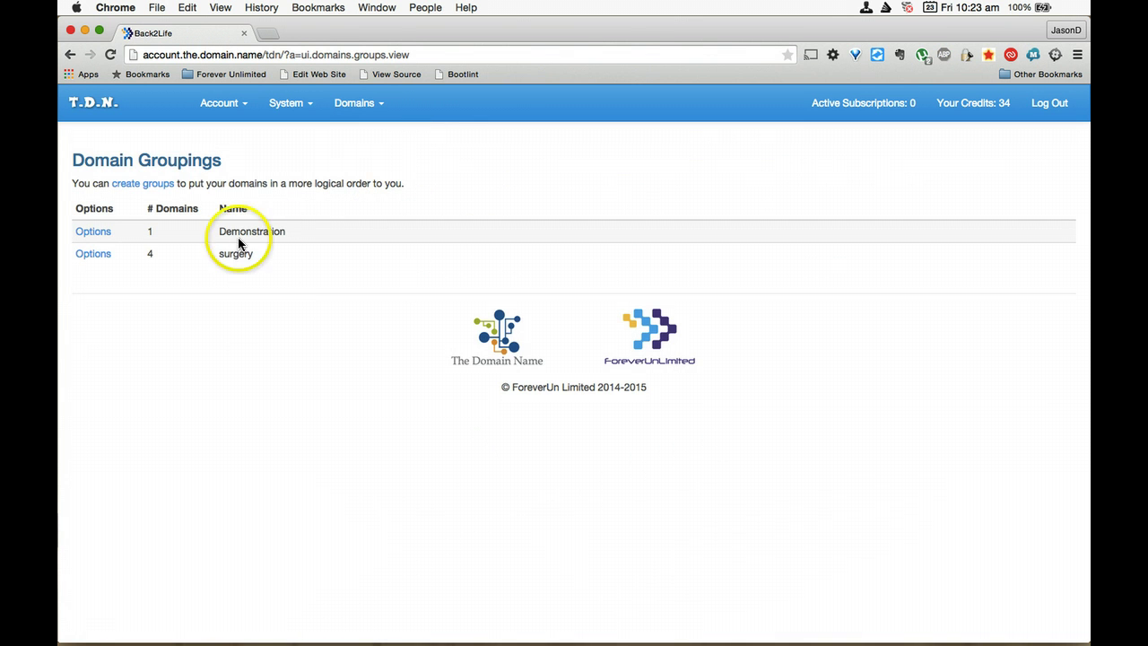
# Create a domain group named "law".
pyautogui.click(163, 191)
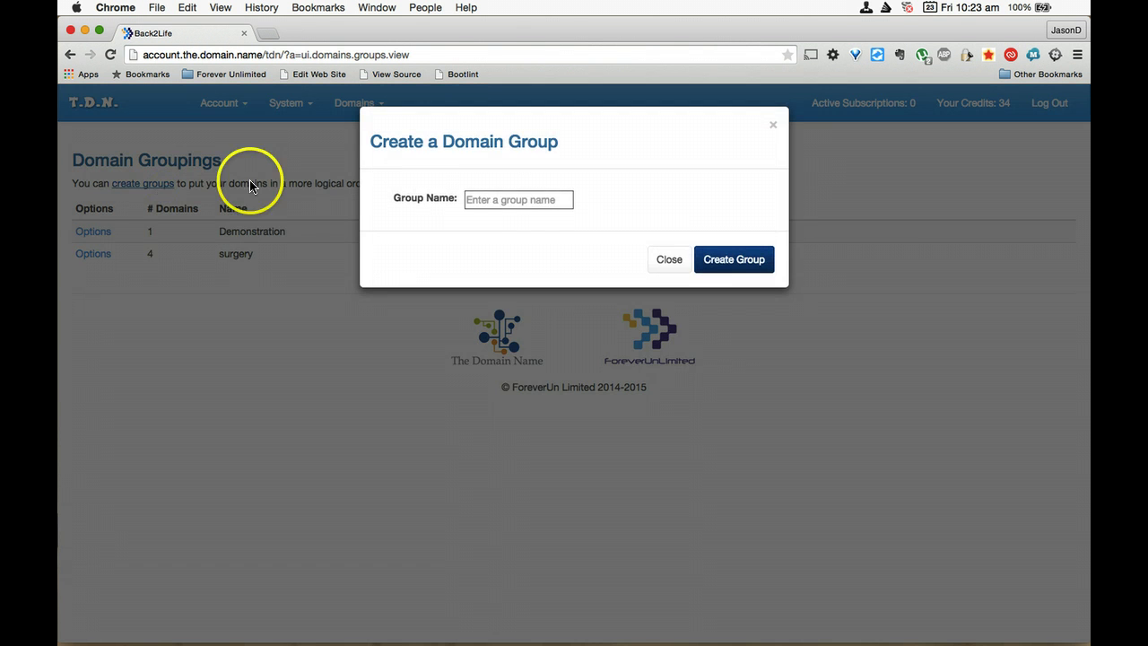
pyautogui.click(484, 199)
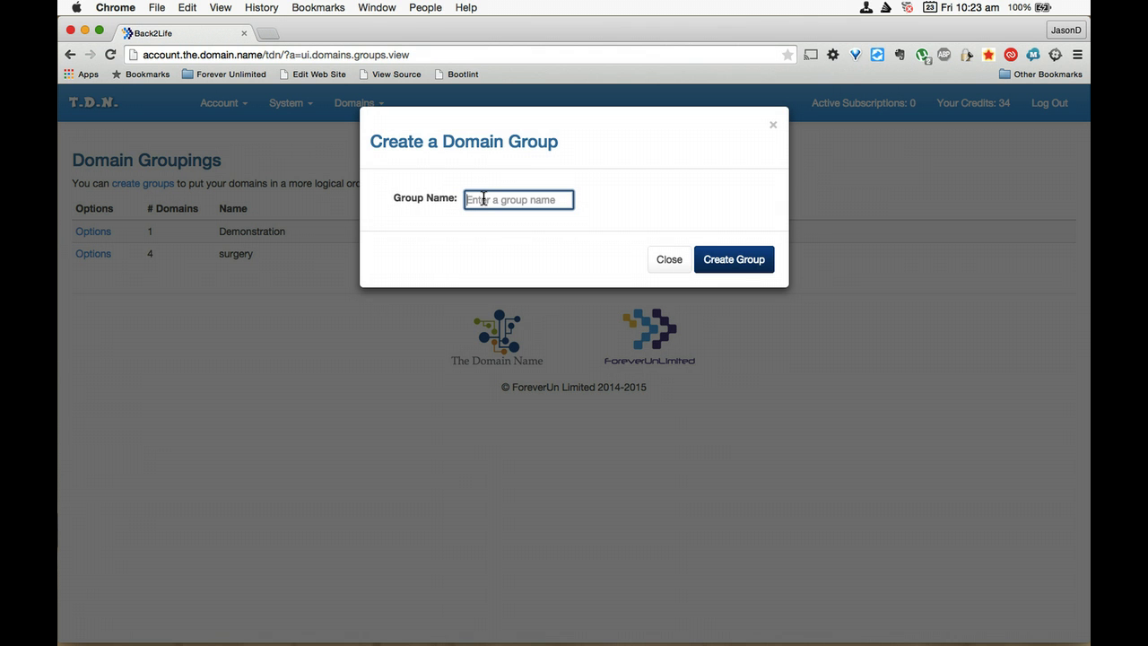
pyautogui.write('law')
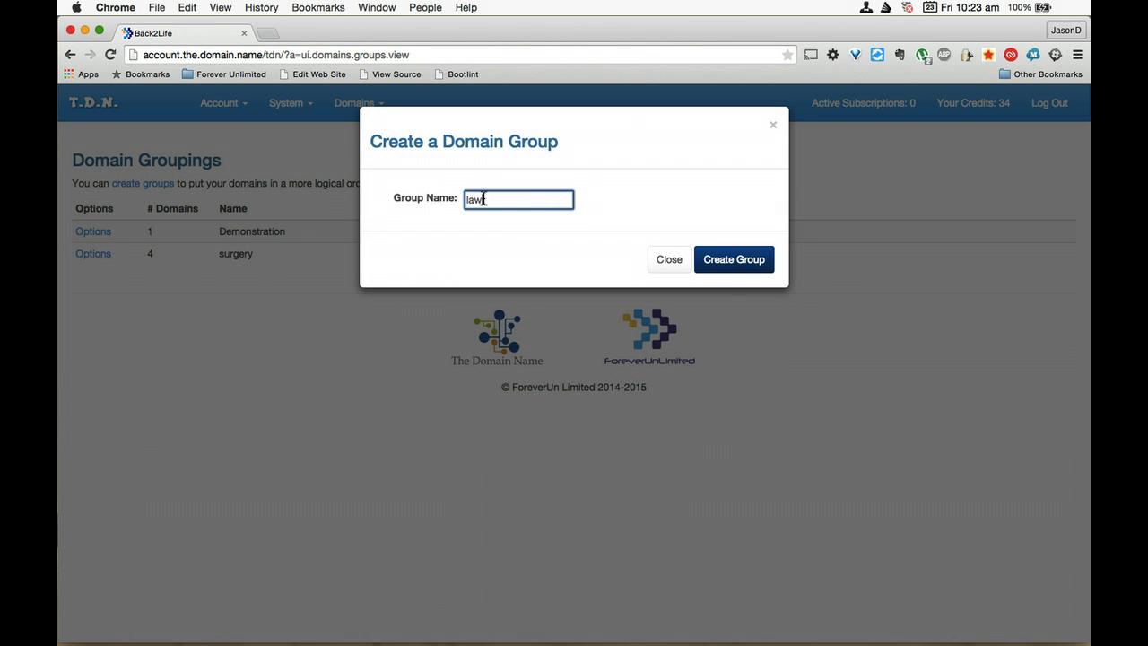
pyautogui.click(739, 260)
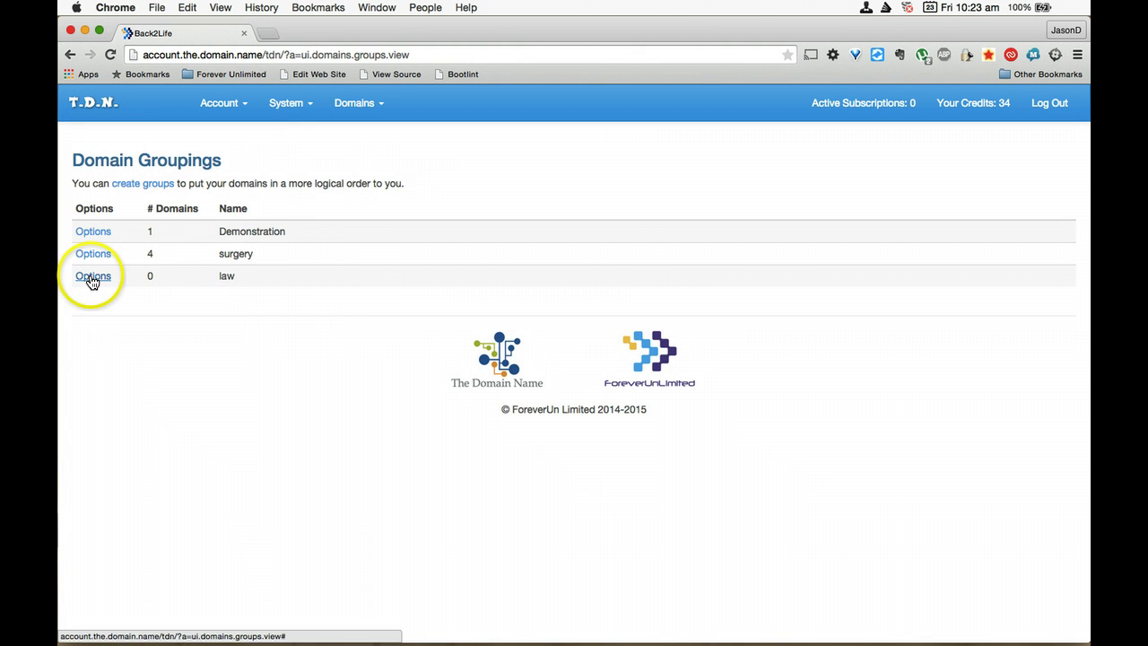
# Open the domain search page, consult the keyword searching help and close it.
pyautogui.click(350, 119)
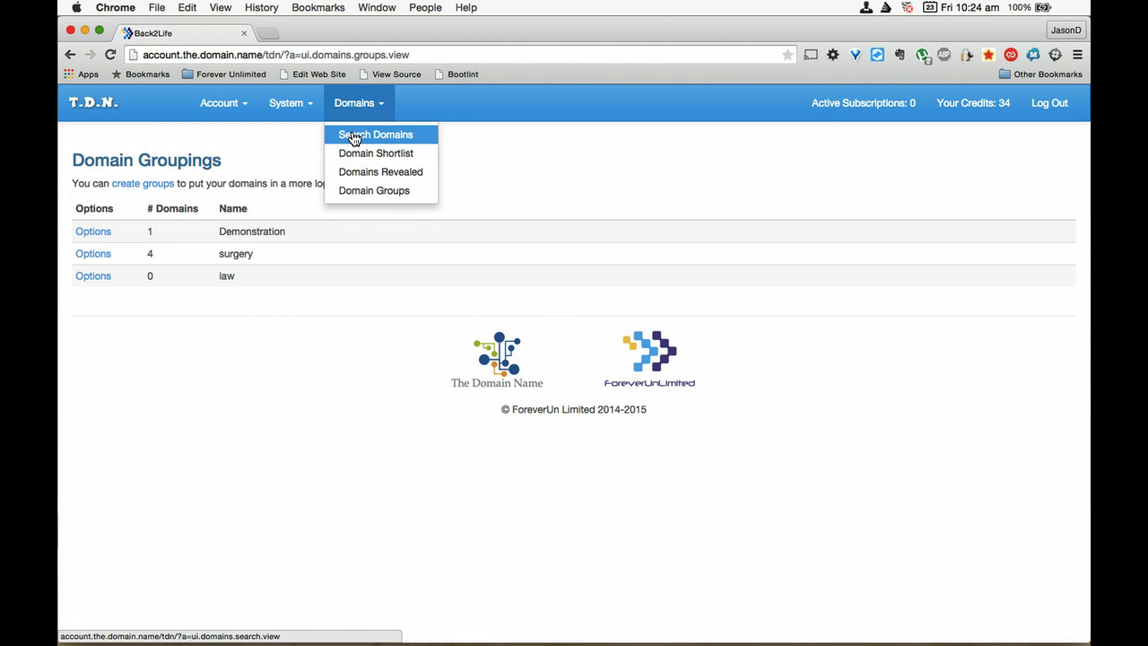
pyautogui.click(354, 136)
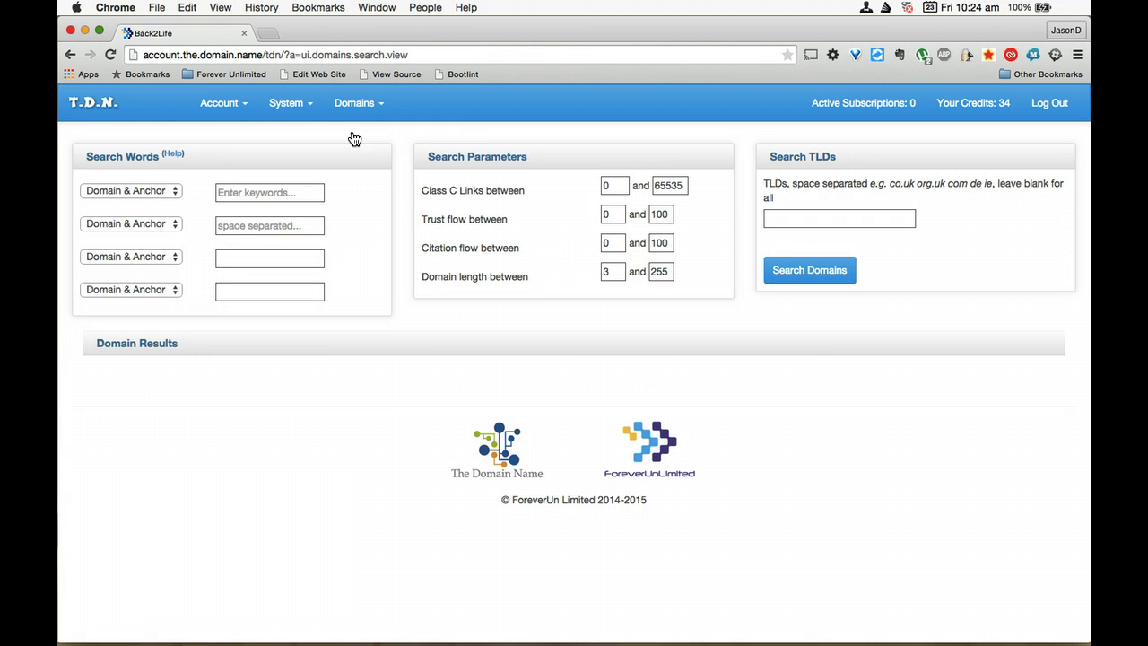
pyautogui.click(178, 155)
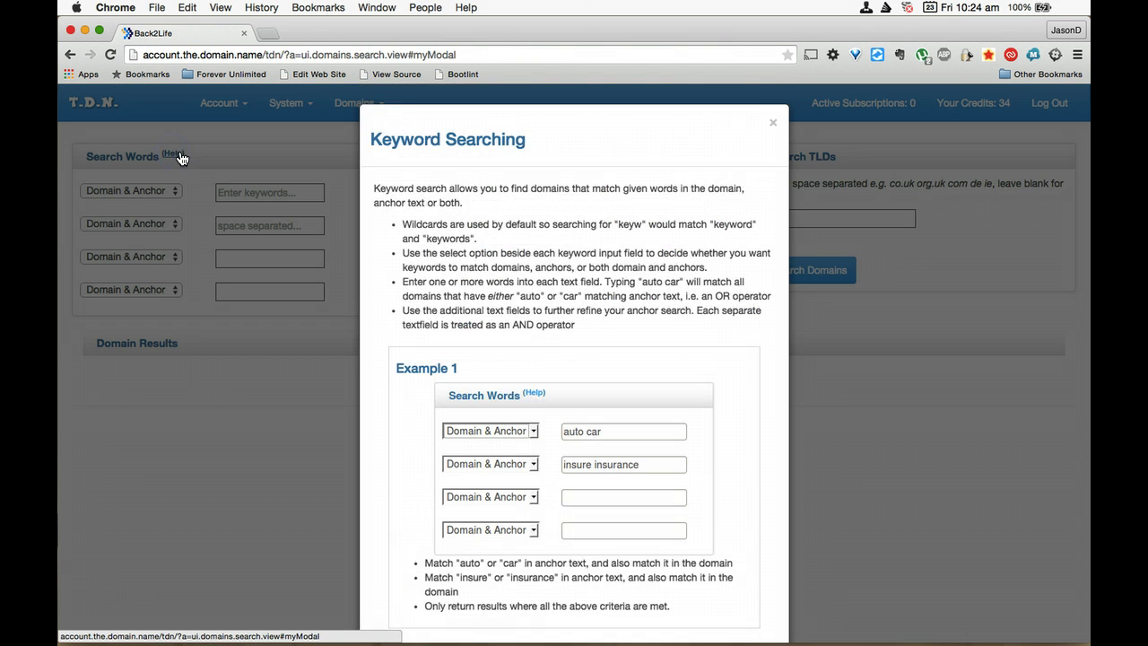
pyautogui.click(771, 123)
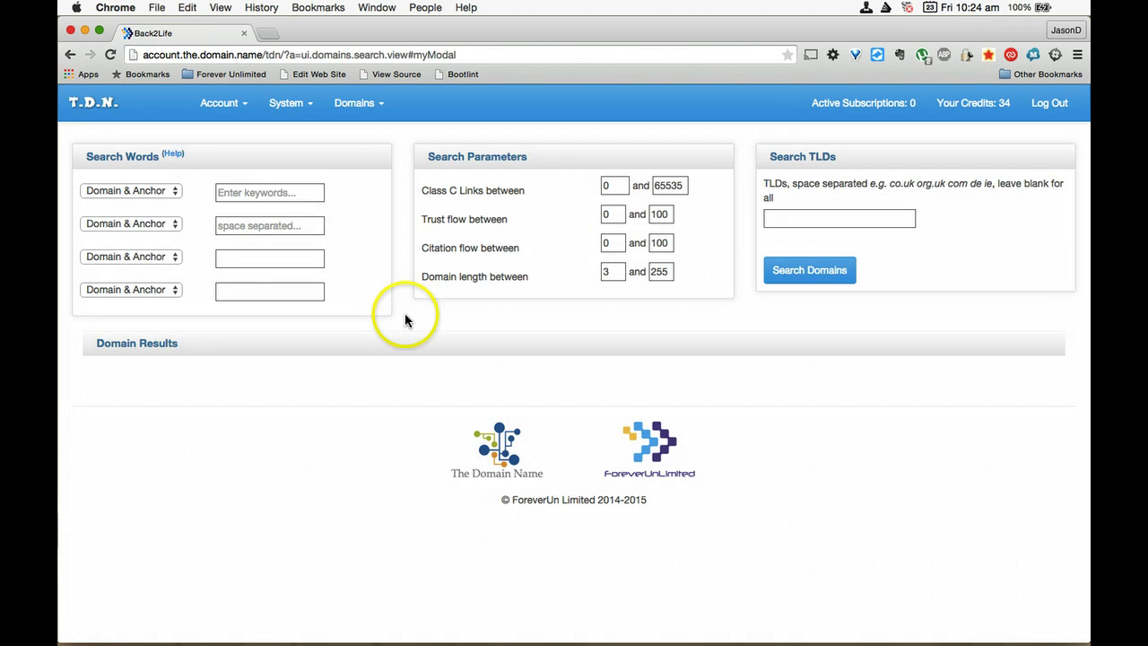
pyautogui.click(171, 192)
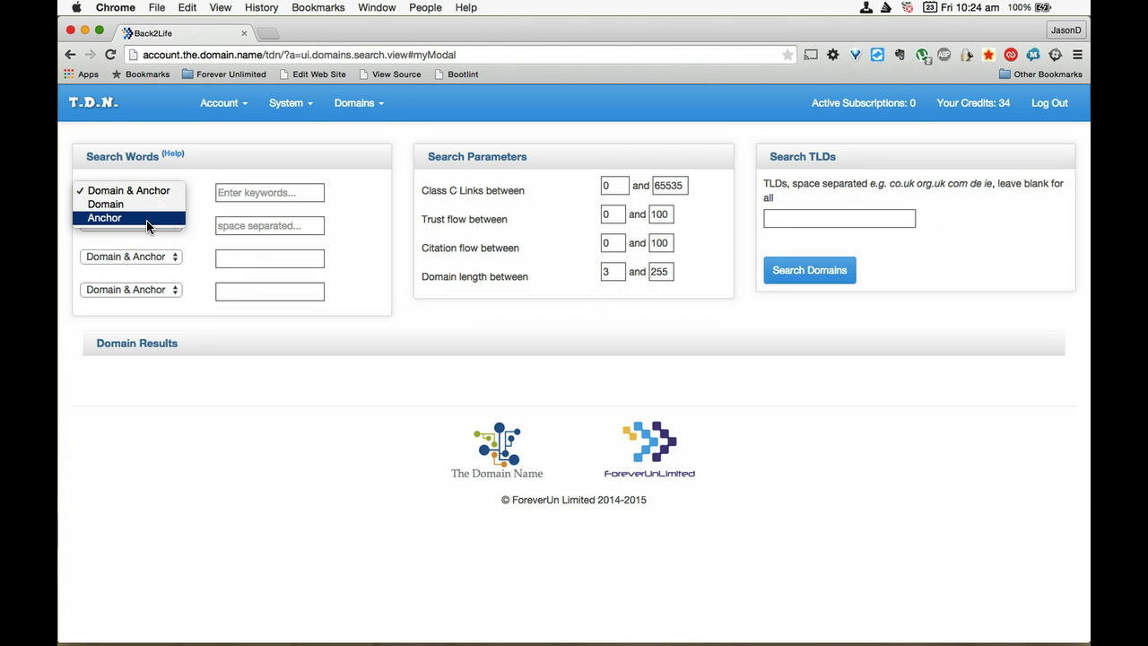
pyautogui.click(136, 193)
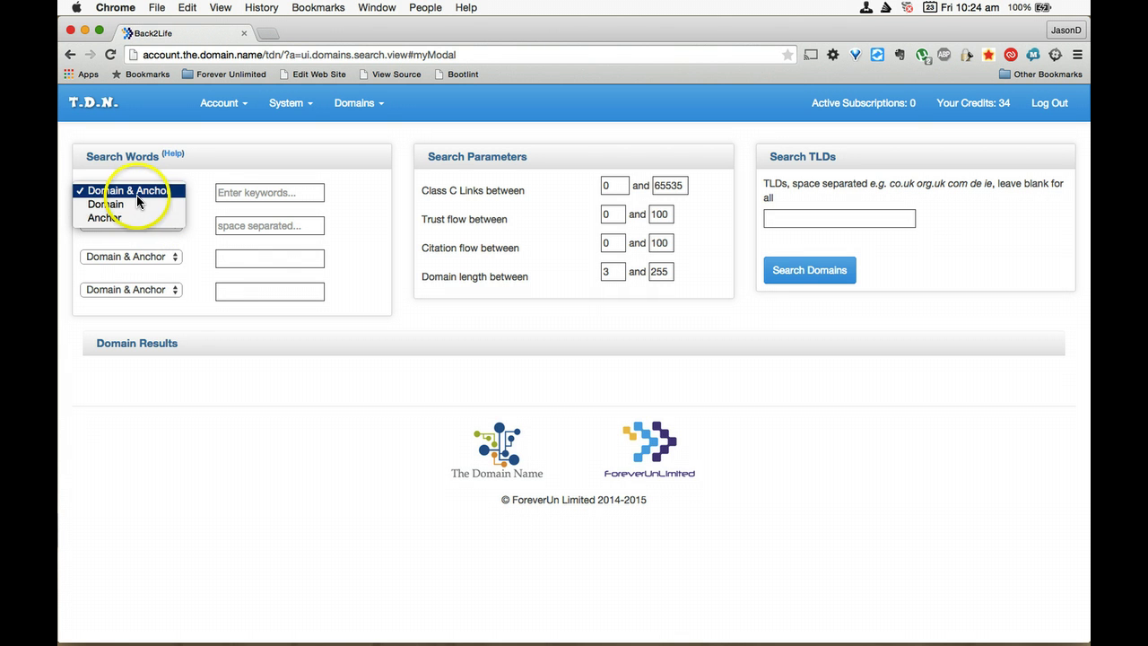
pyautogui.click(193, 175)
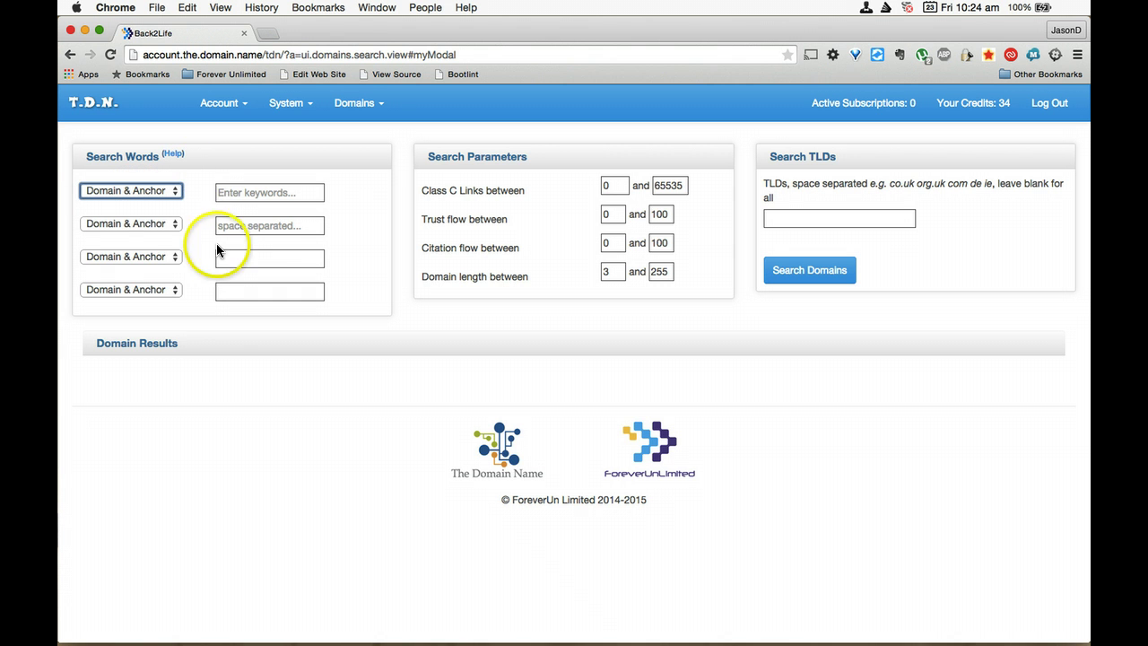
pyautogui.click(258, 193)
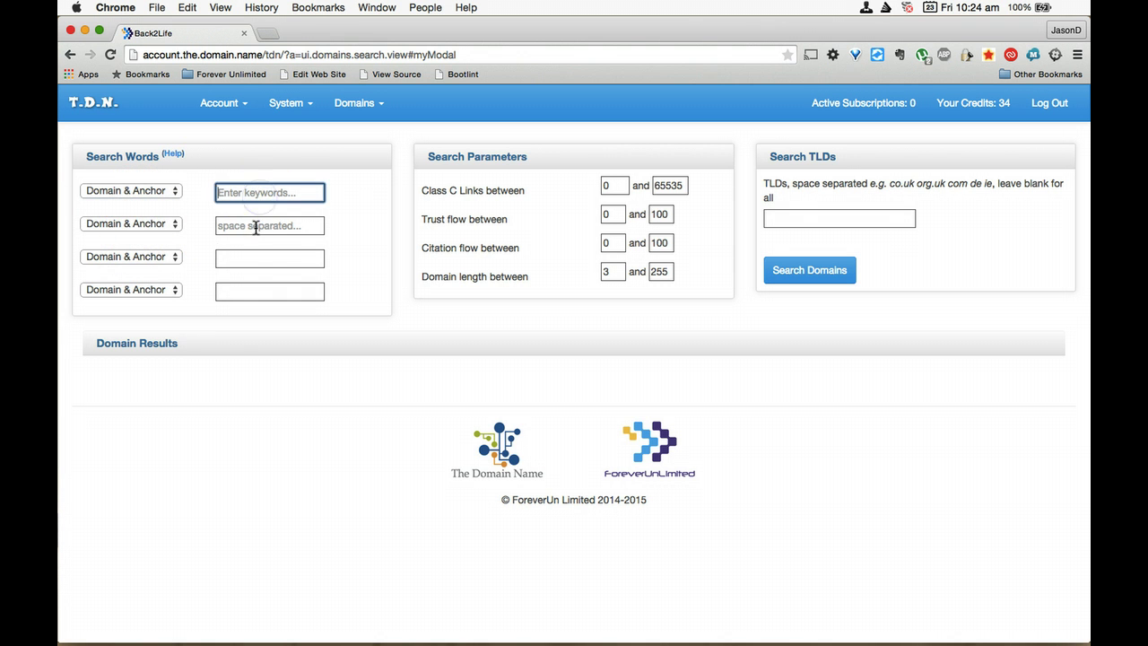
pyautogui.click(256, 231)
pyautogui.click(256, 259)
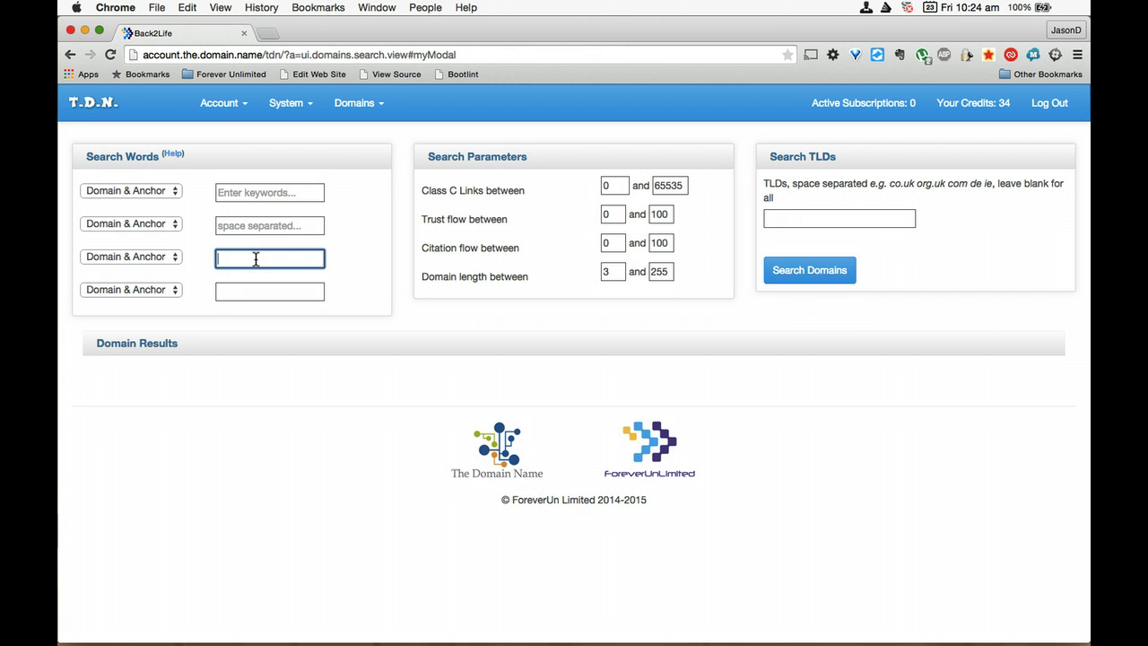
pyautogui.click(814, 220)
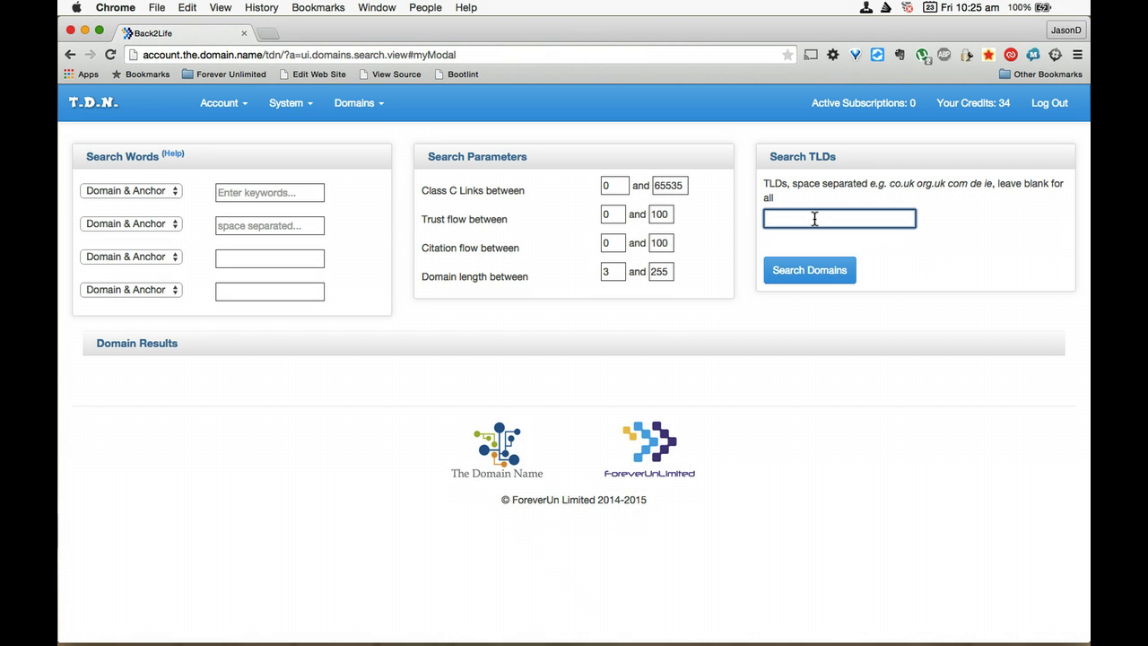
# Search all TLDs for domains matching the keyword "legal" in both domain and anchor.
pyautogui.click(269, 192)
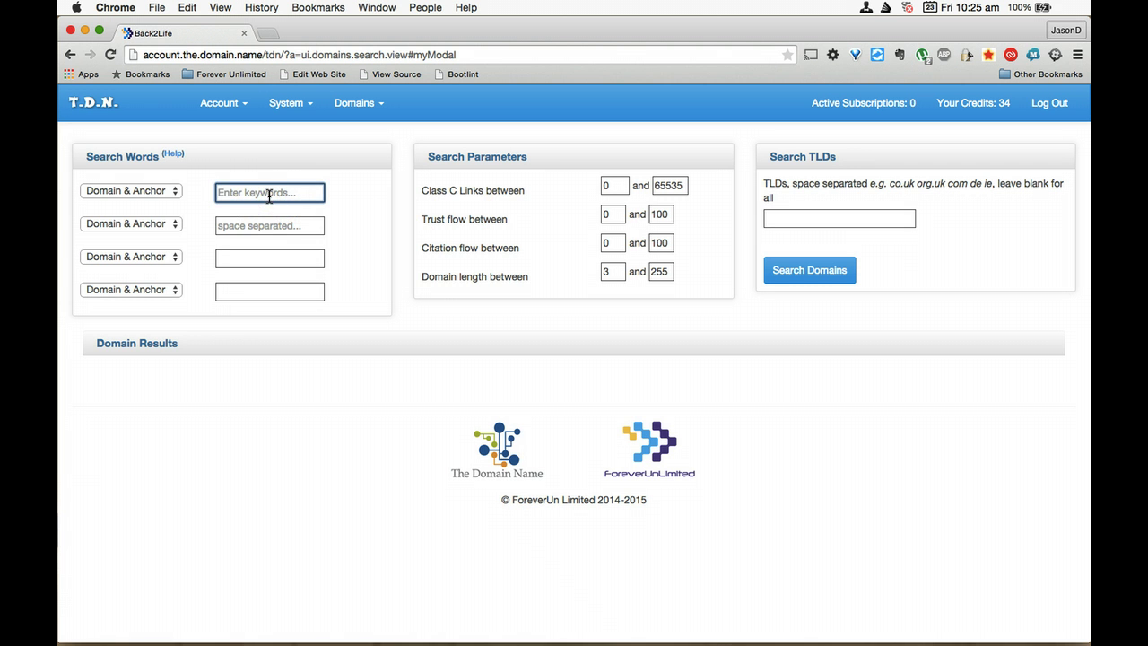
pyautogui.click(163, 192)
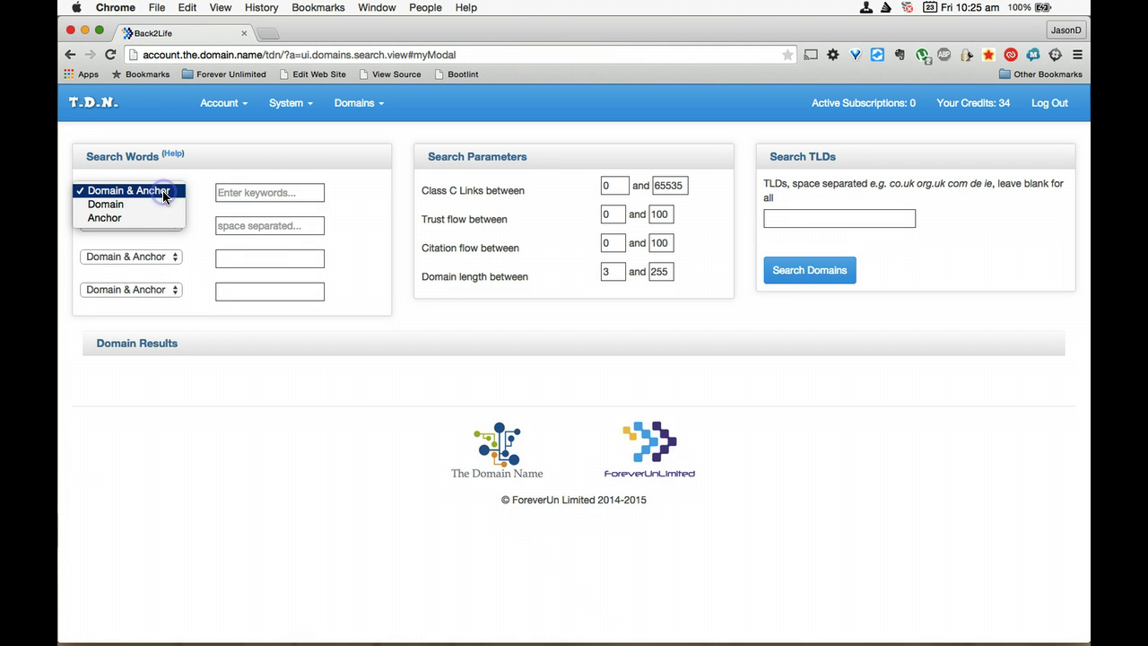
pyautogui.click(162, 191)
pyautogui.click(259, 195)
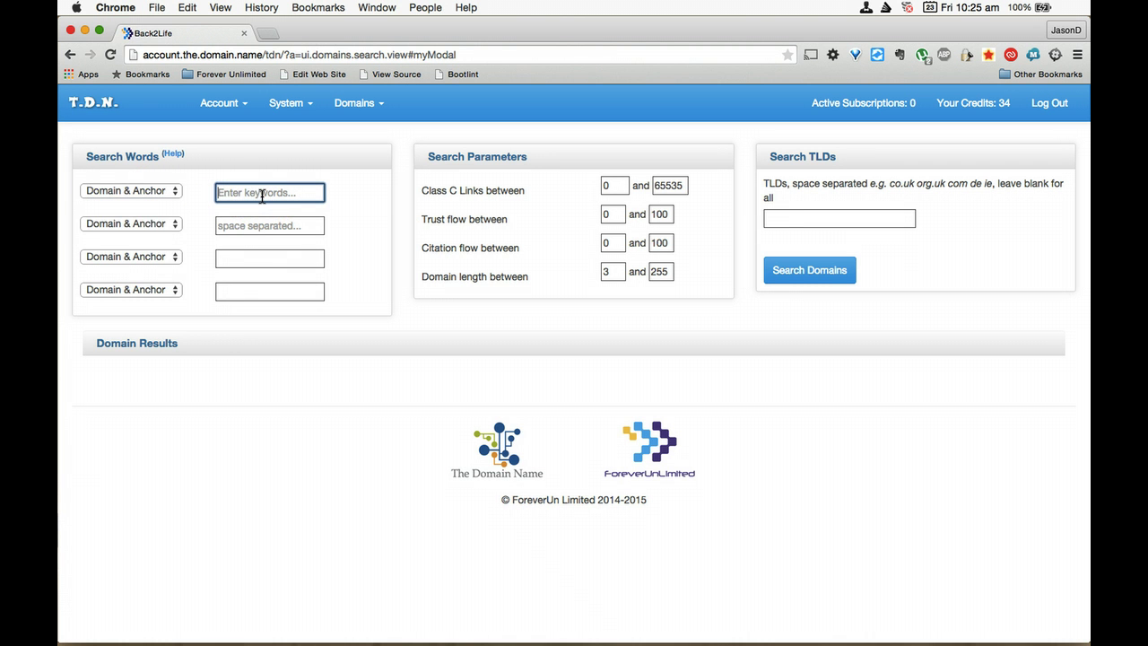
pyautogui.write('legal')
pyautogui.click(260, 195)
pyautogui.doubleClick(206, 194)
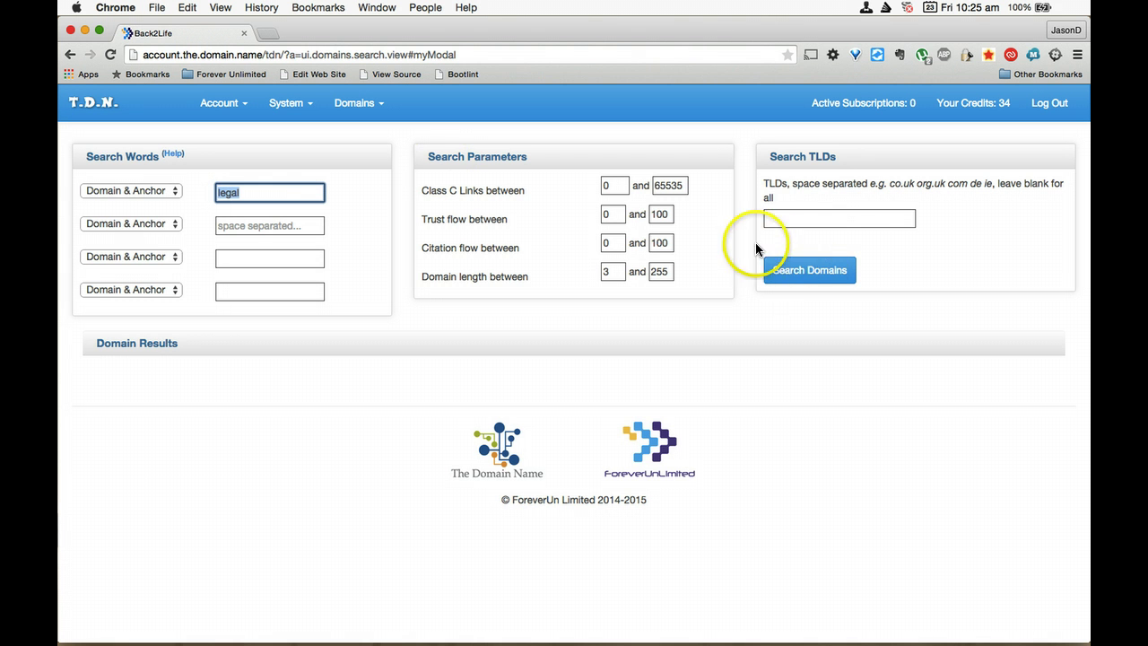
pyautogui.click(811, 209)
pyautogui.click(812, 277)
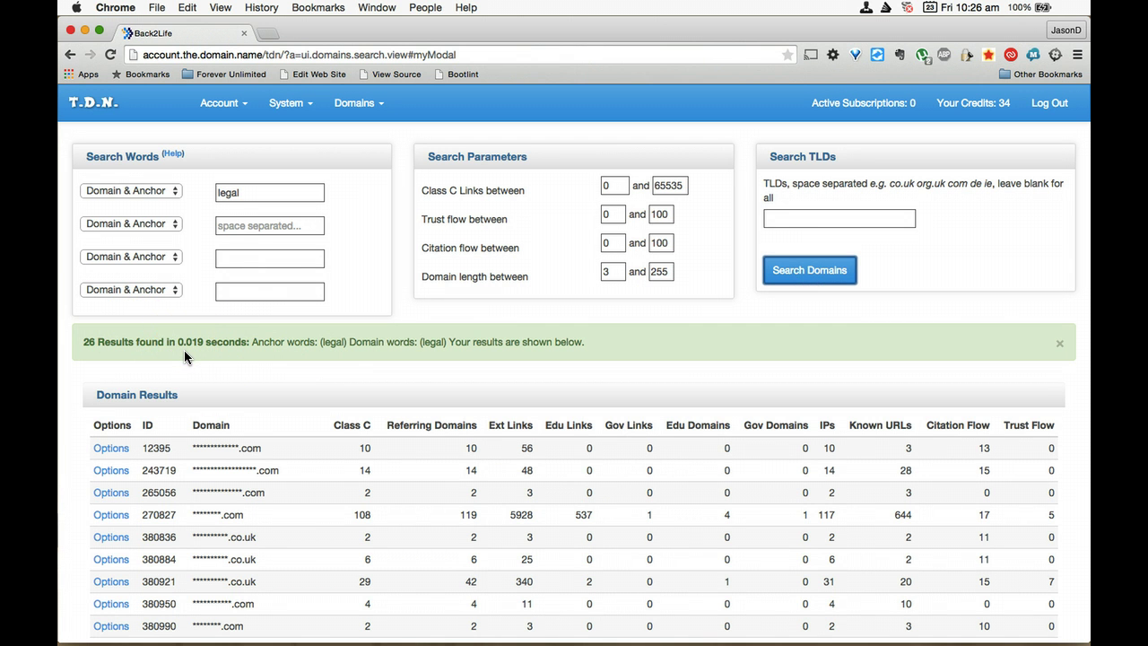
# Restrict the "legal" keyword to match the domain only and run the search again.
pyautogui.scroll(-5, 184, 351)
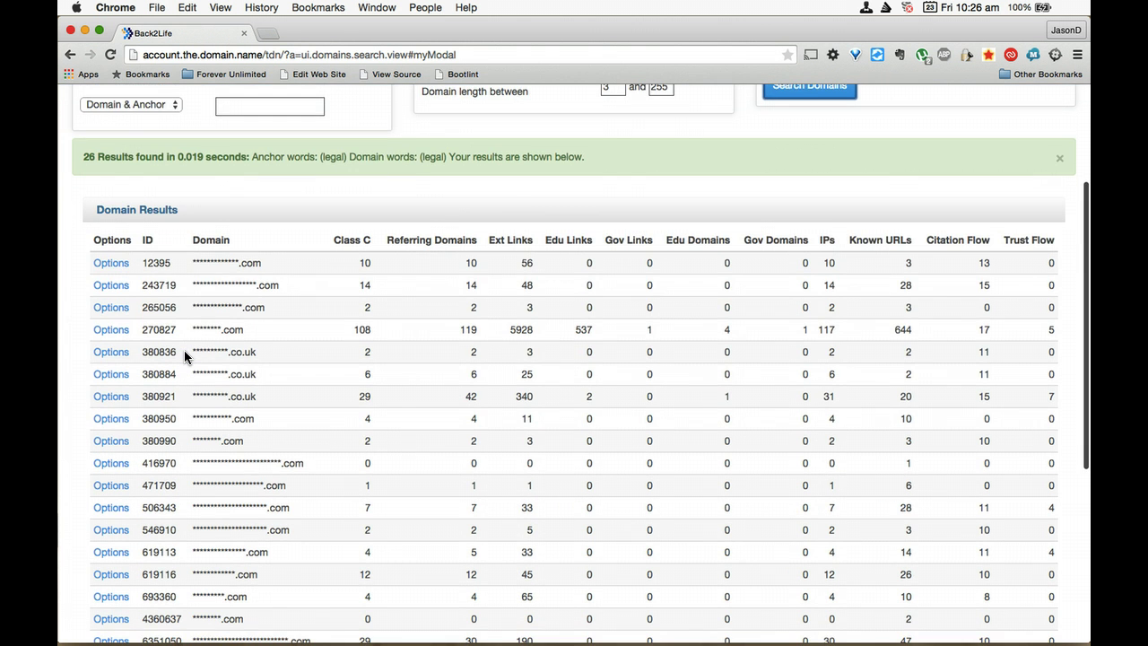
pyautogui.scroll(5, 184, 352)
pyautogui.click(173, 192)
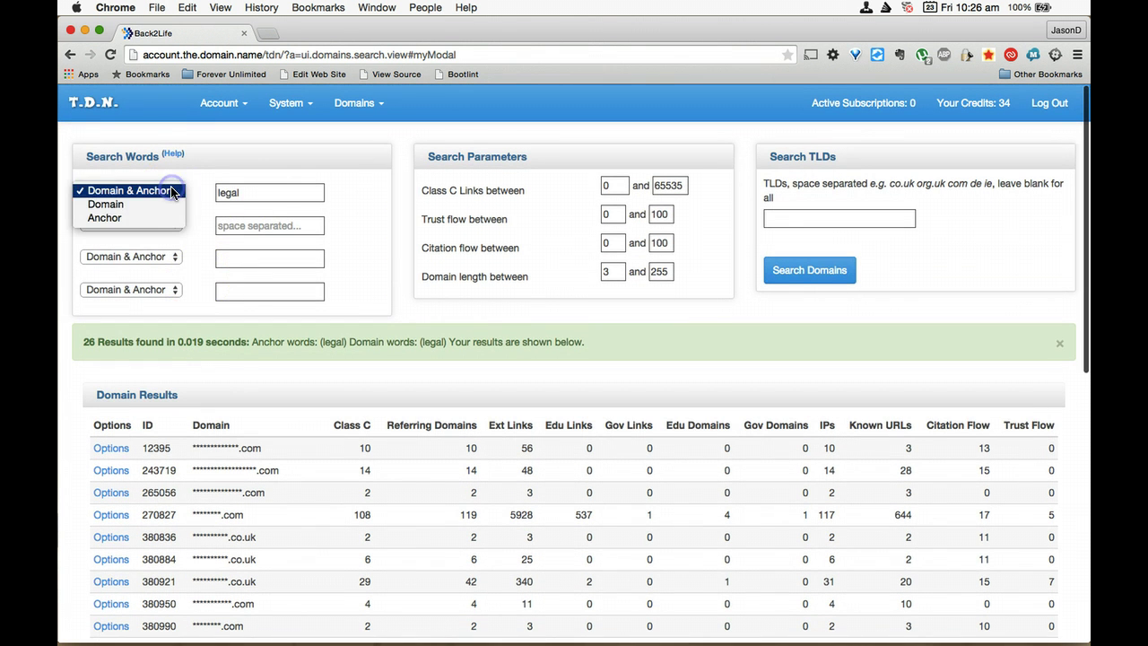
pyautogui.click(162, 203)
pyautogui.click(254, 188)
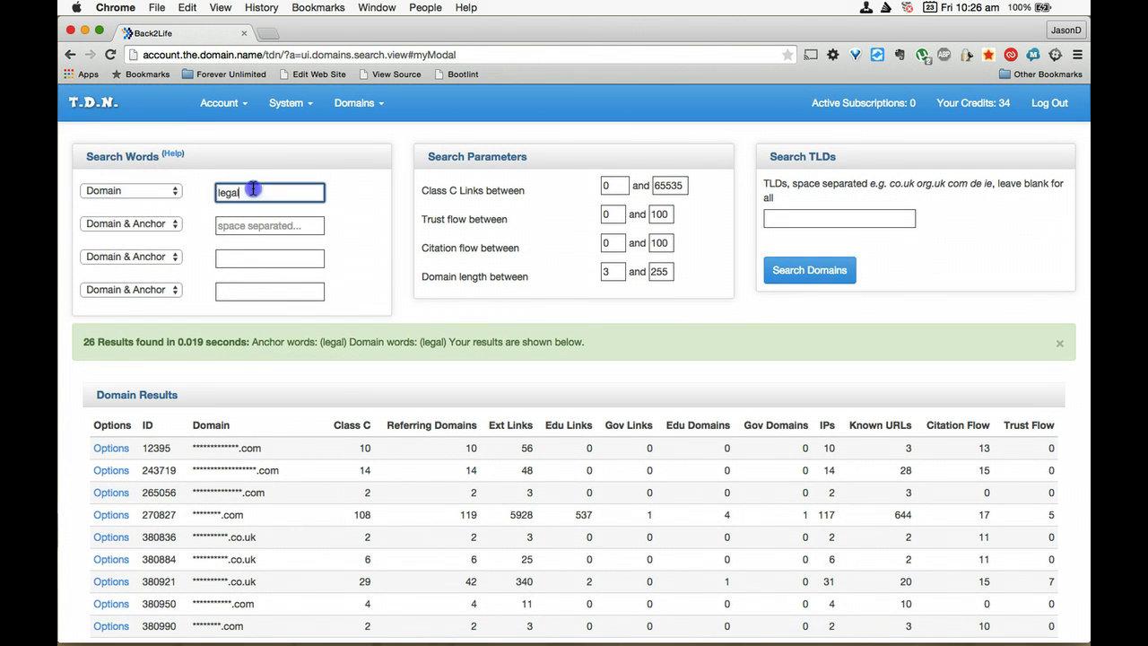
pyautogui.click(805, 265)
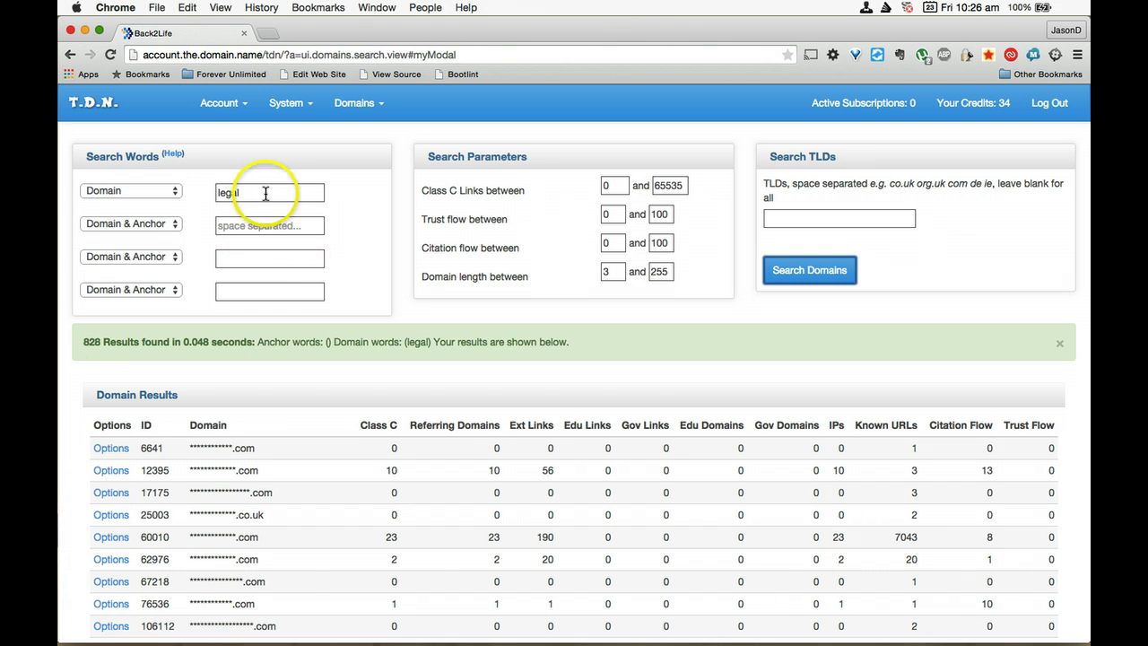
# Switch the "legal" keyword to match anchor text only and search the domains.
pyautogui.click(142, 190)
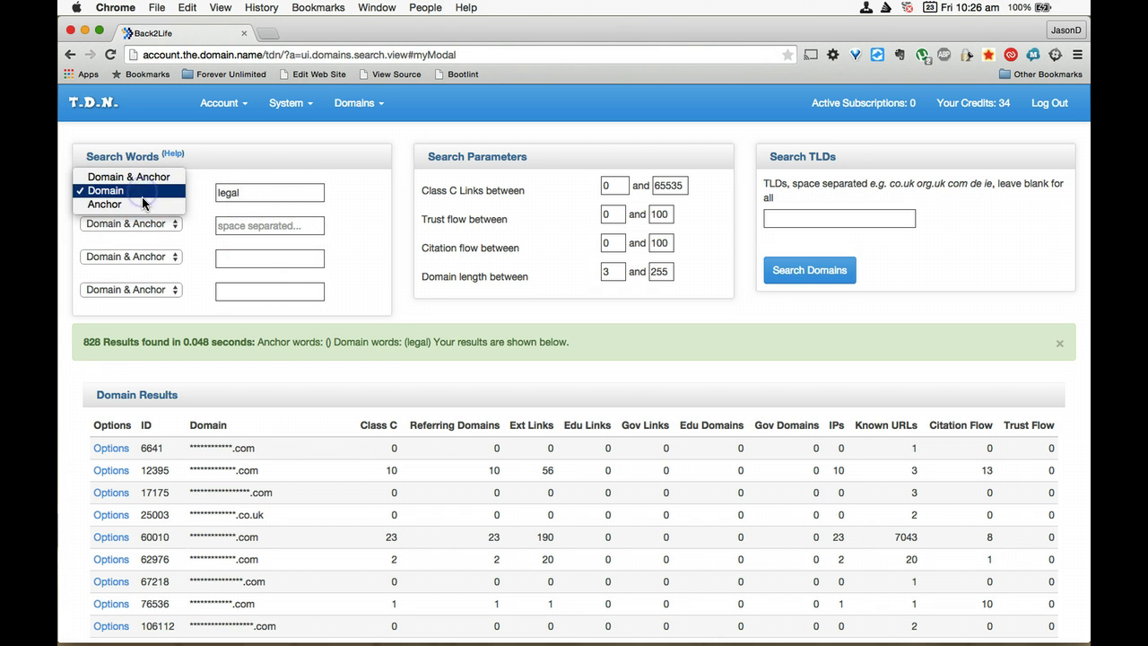
pyautogui.click(140, 203)
pyautogui.click(272, 197)
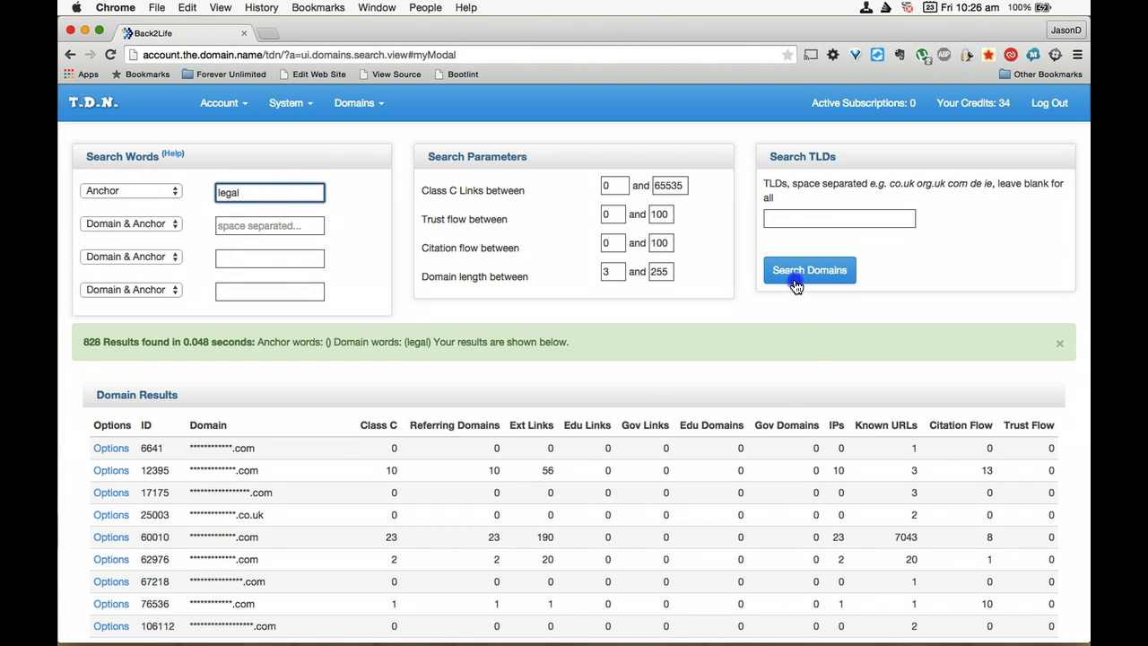
pyautogui.click(794, 280)
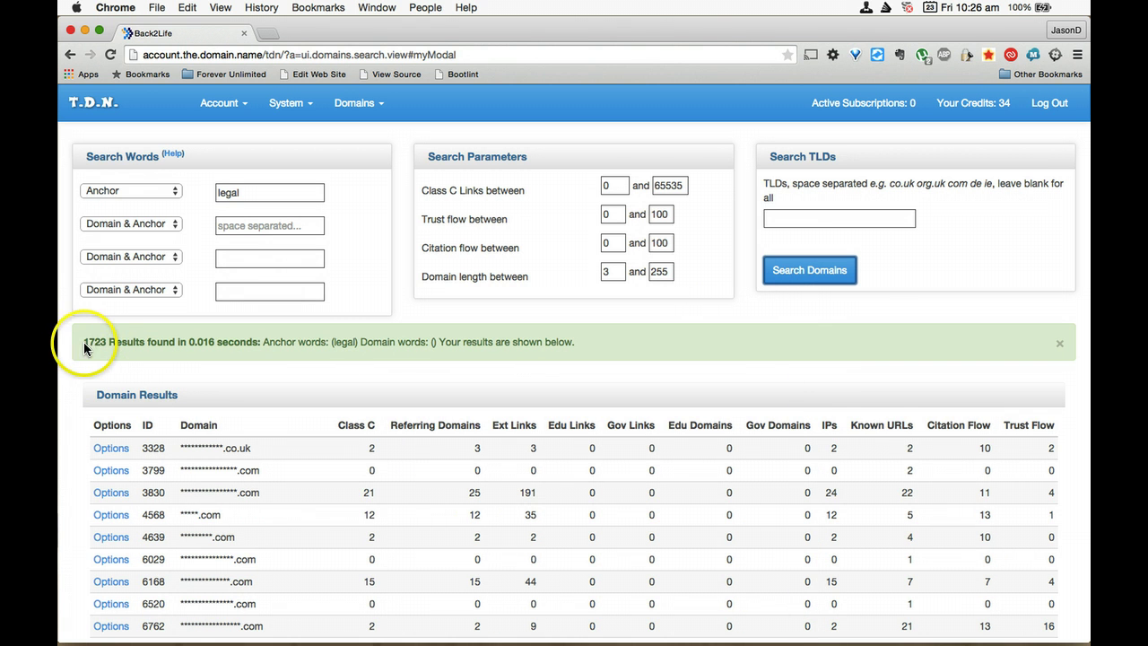
# Set the "legal" keyword back to Domain & Anchor matching and repeat the domain search.
pyautogui.click(170, 191)
pyautogui.click(155, 164)
pyautogui.click(309, 191)
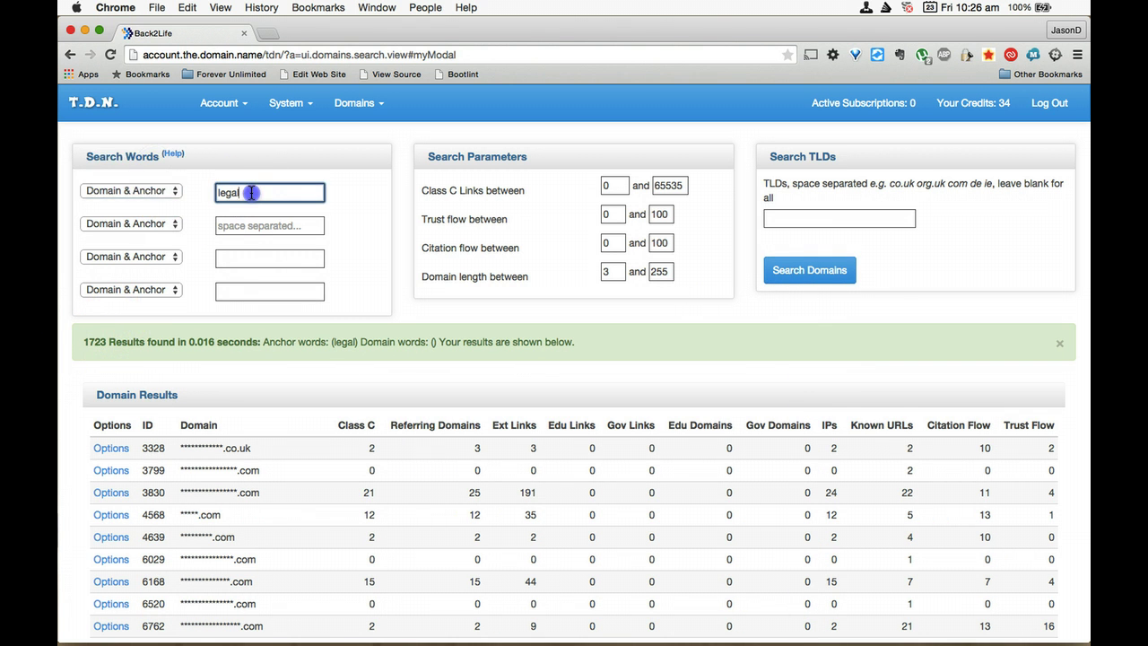
pyautogui.click(801, 273)
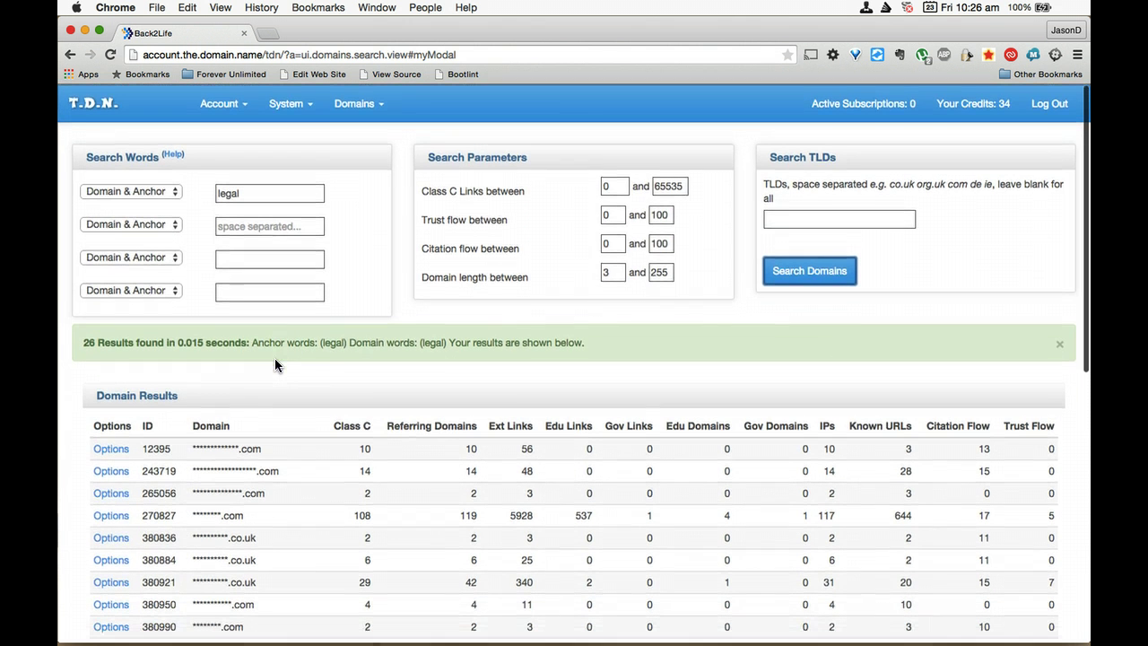
# Set the minimum citation flow to 10 and rerun the domain search.
pyautogui.click(615, 243)
pyautogui.doubleClick(617, 242)
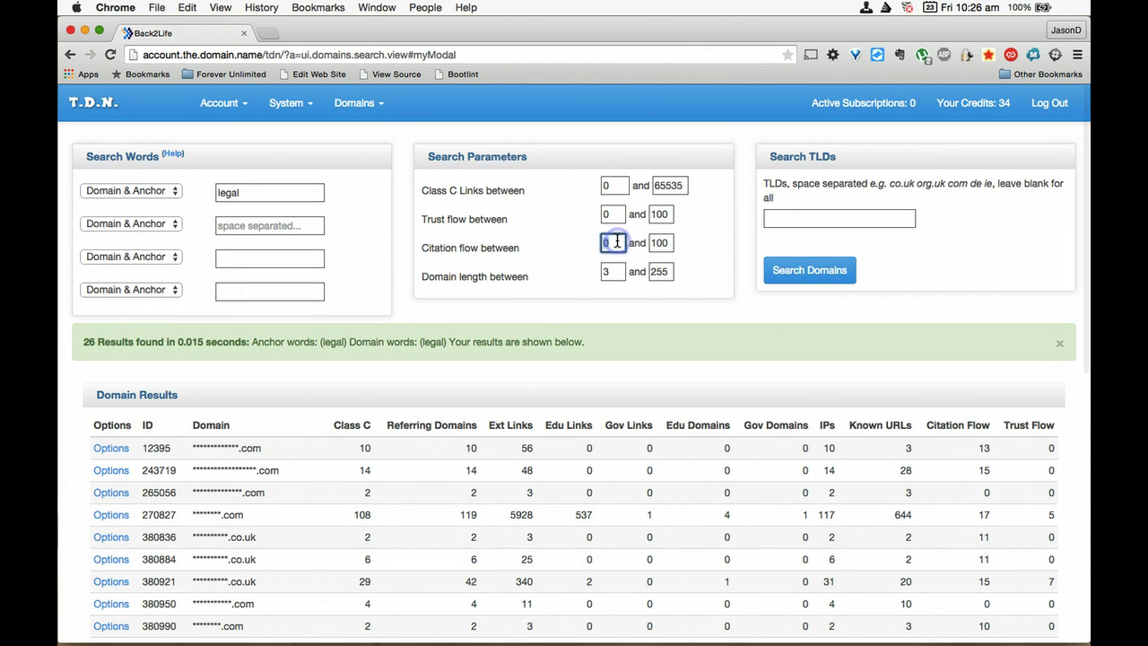
pyautogui.write('10')
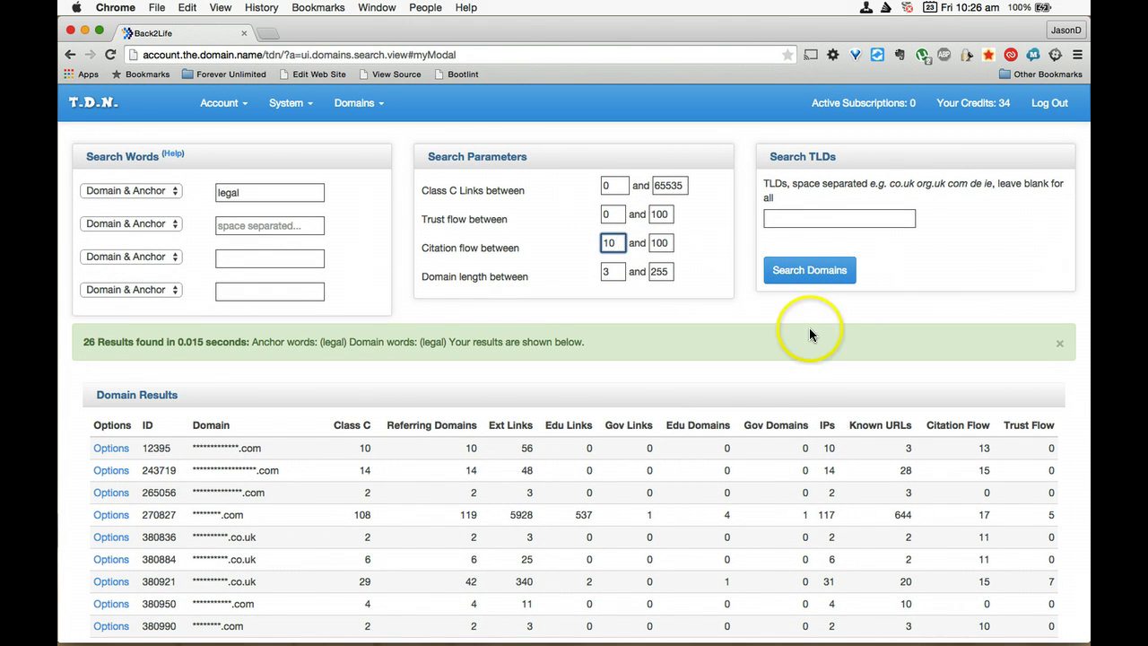
pyautogui.click(792, 271)
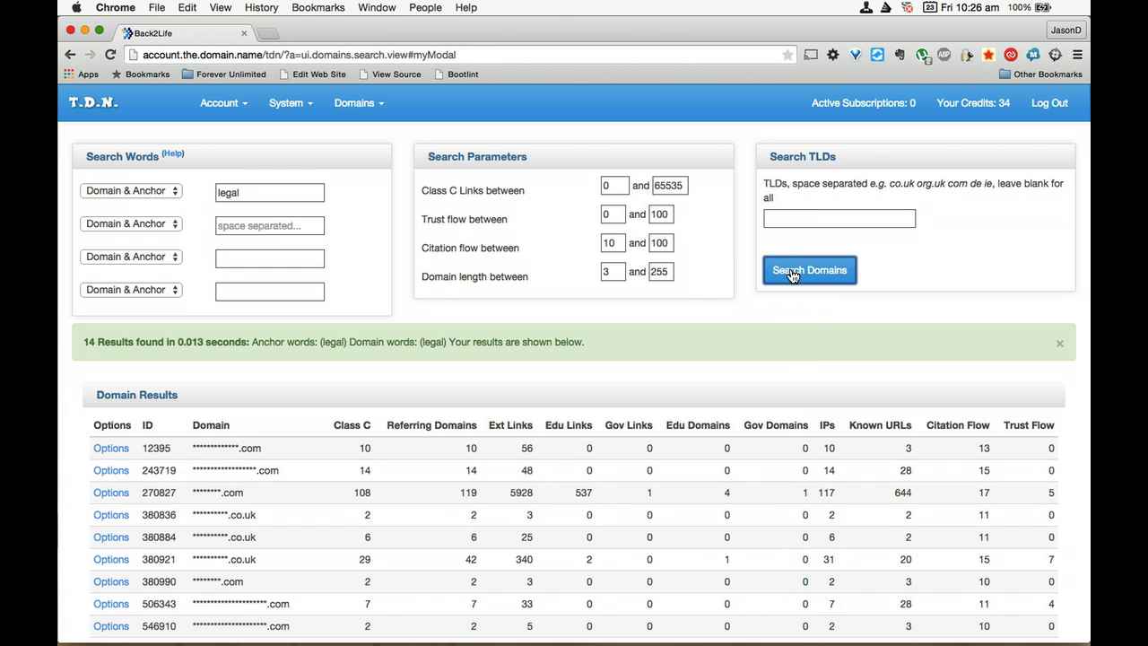
# Set the minimum trust flow to 5 and rerun the domain search.
pyautogui.doubleClick(614, 213)
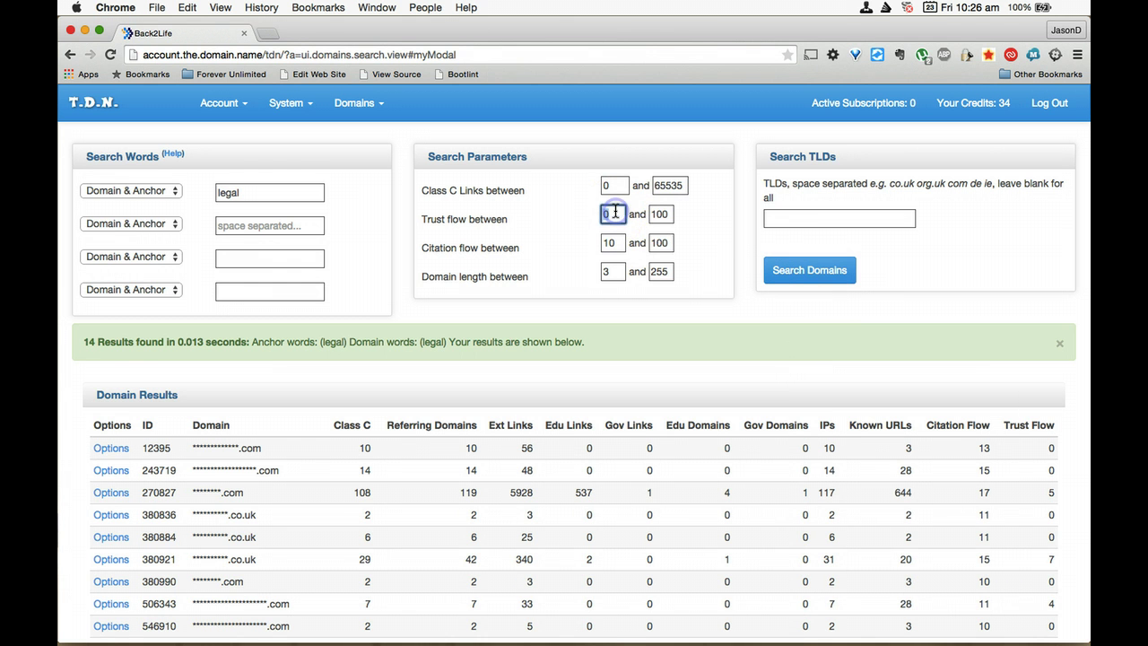
pyautogui.write('5')
pyautogui.click(781, 281)
pyautogui.click(781, 282)
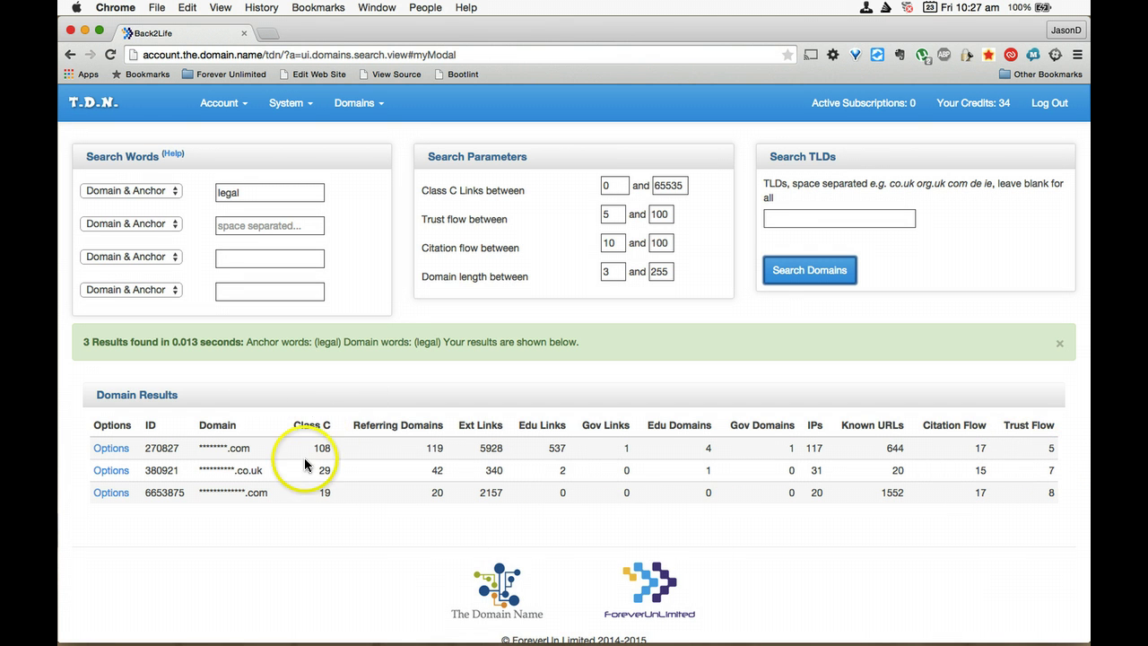
# Open the anchor text distribution for .co.uk domain 380921 and read through its full list of anchor phrases.
pyautogui.click(120, 474)
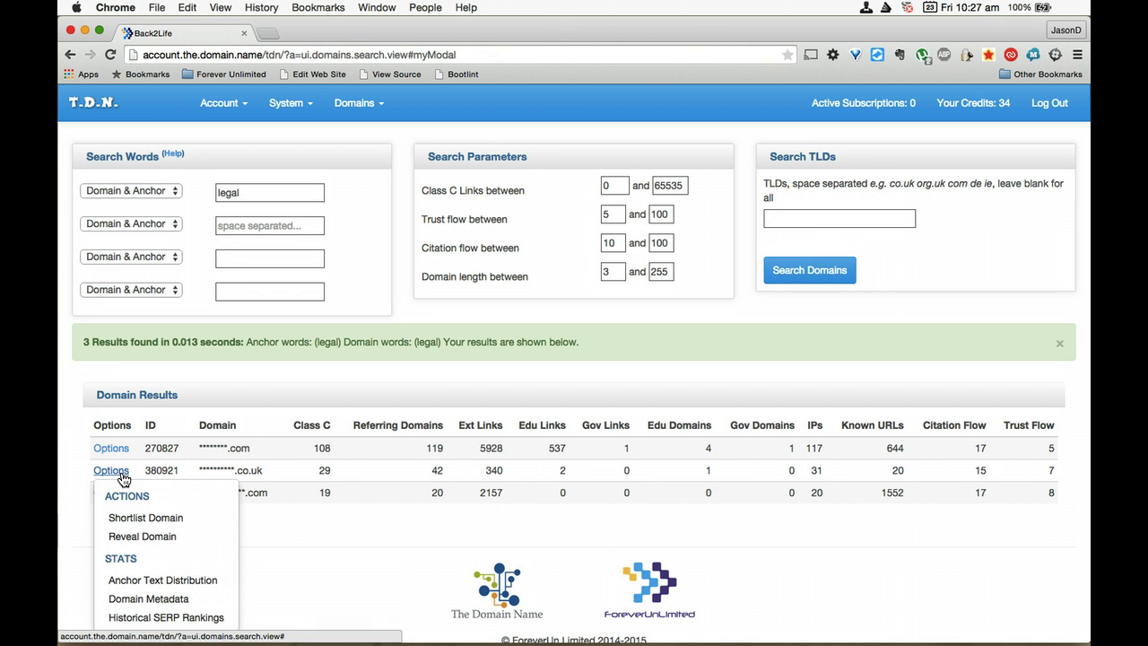
pyautogui.scroll(-1, 130, 581)
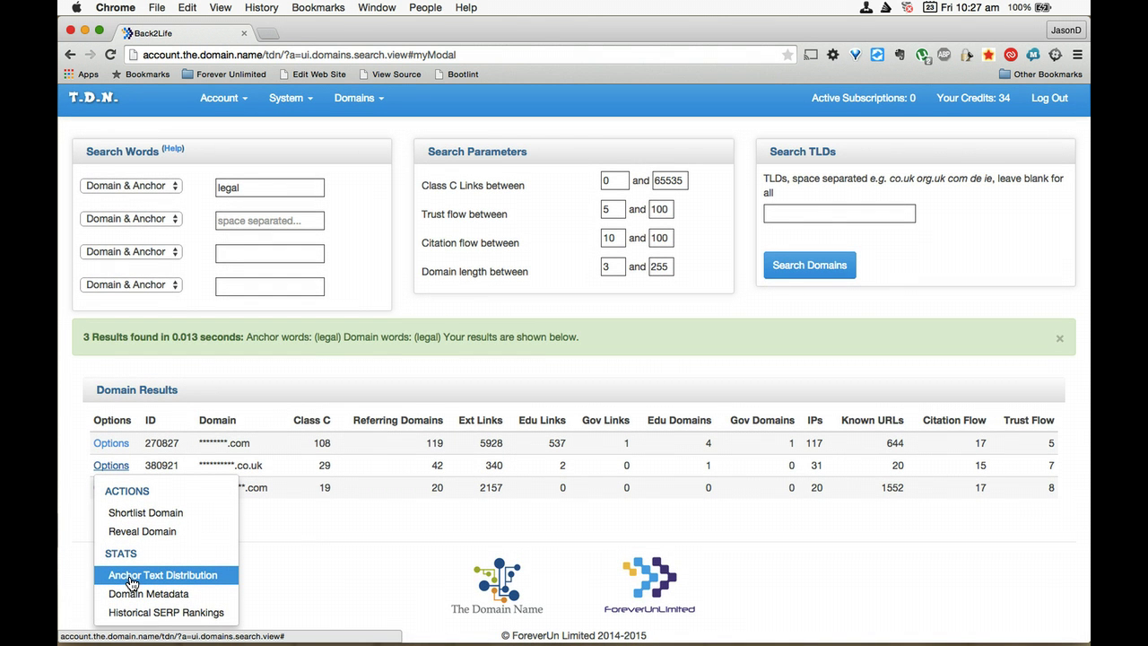
pyautogui.click(130, 581)
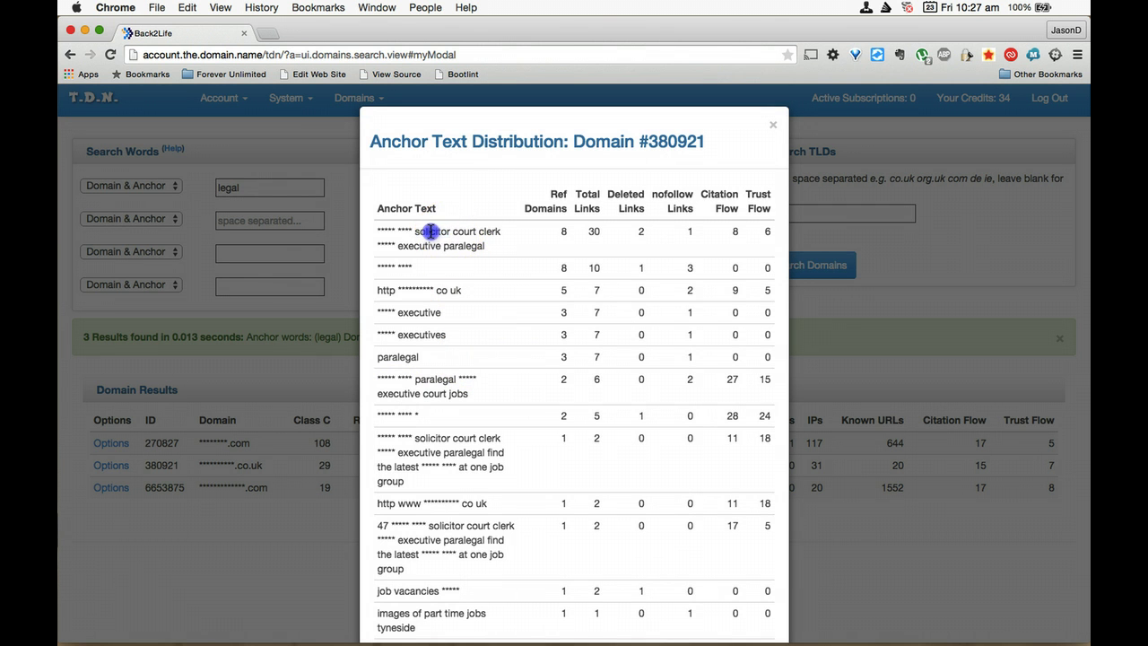
pyautogui.doubleClick(415, 232)
pyautogui.click(422, 233)
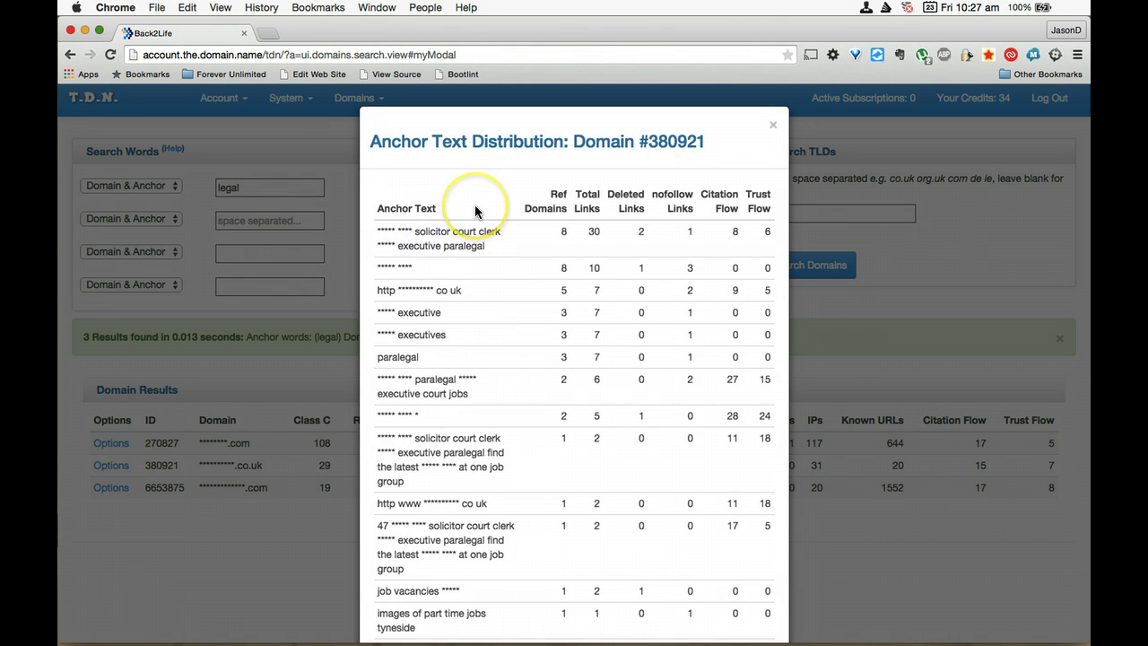
pyautogui.scroll(-3, 474, 205)
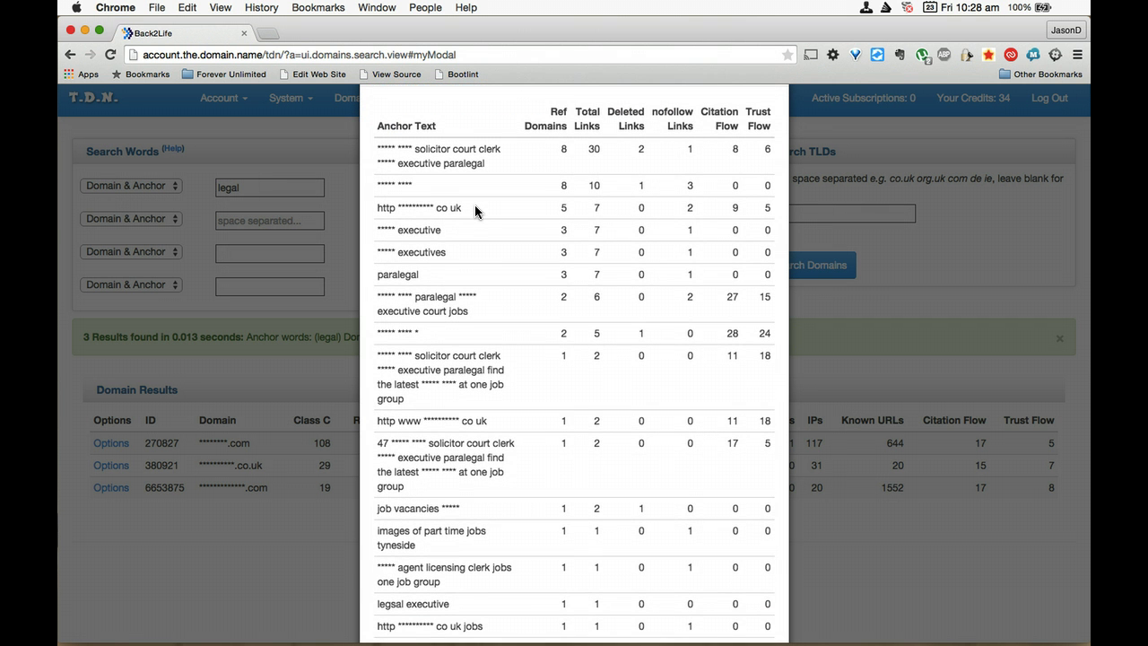
pyautogui.scroll(-5, 477, 211)
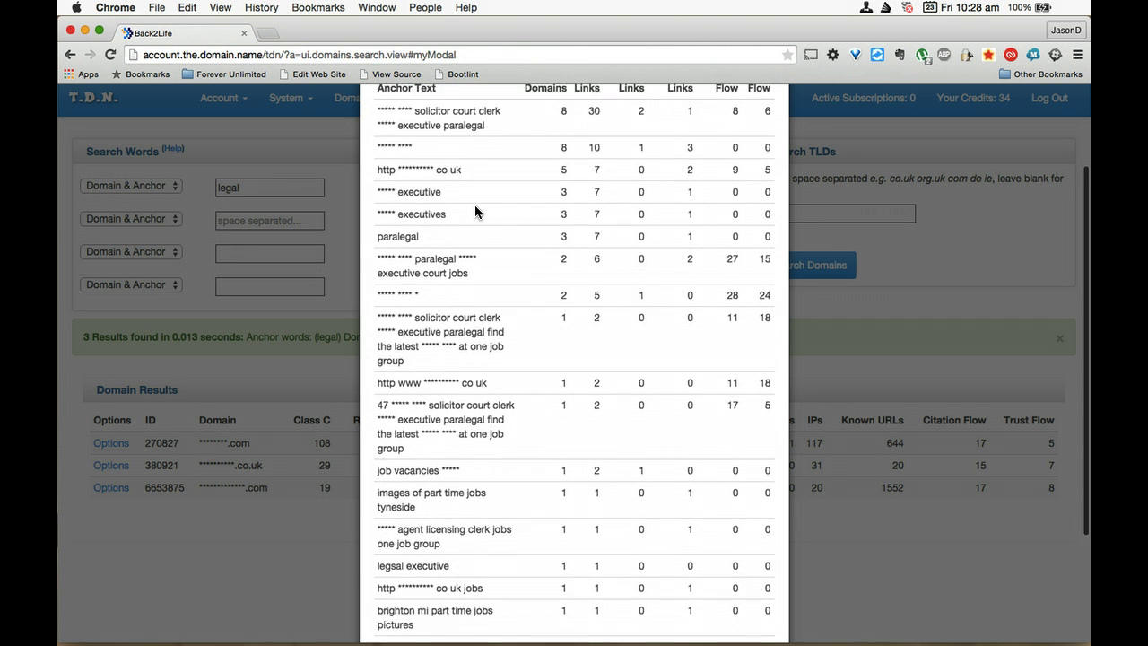
pyautogui.scroll(-2, 475, 210)
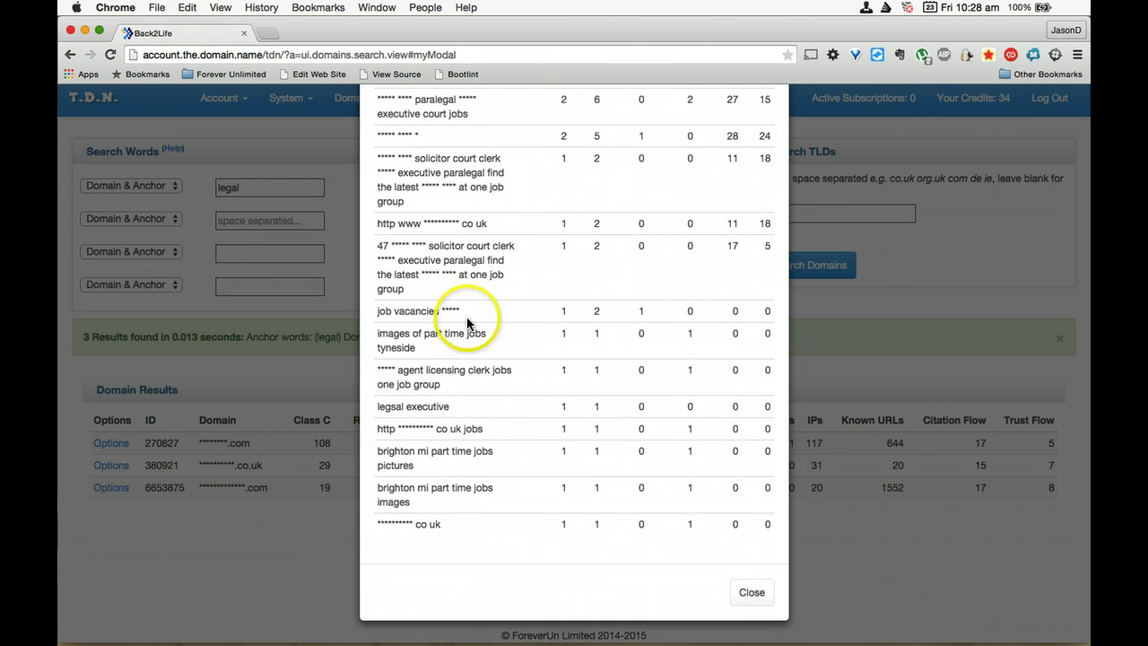
# Highlight the "job vacancies" anchor phrase, recheck the rest of the anchor list, and close the distribution report.
pyautogui.moveTo(460, 311); pyautogui.dragTo(377, 316)
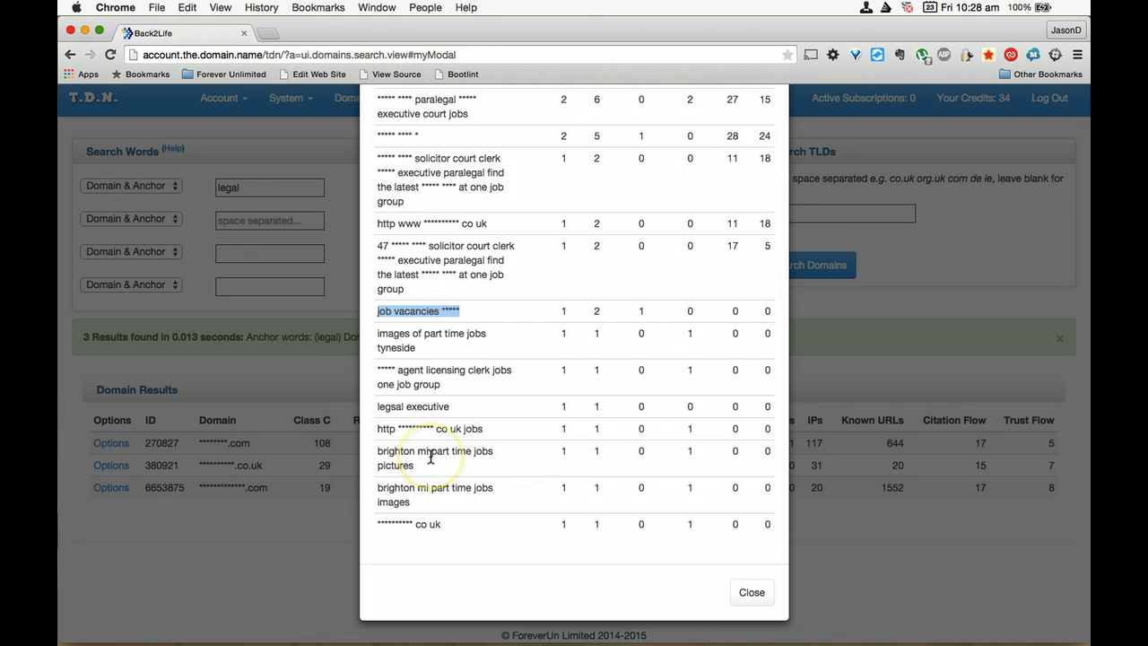
pyautogui.scroll(5, 433, 377)
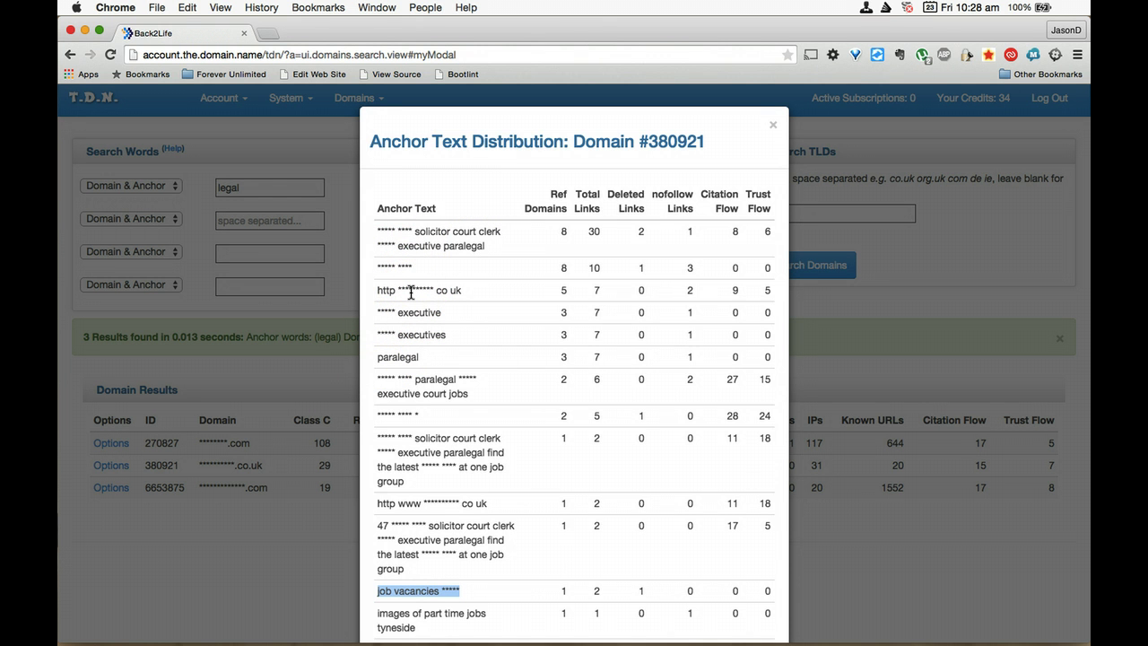
pyautogui.scroll(-3, 411, 291)
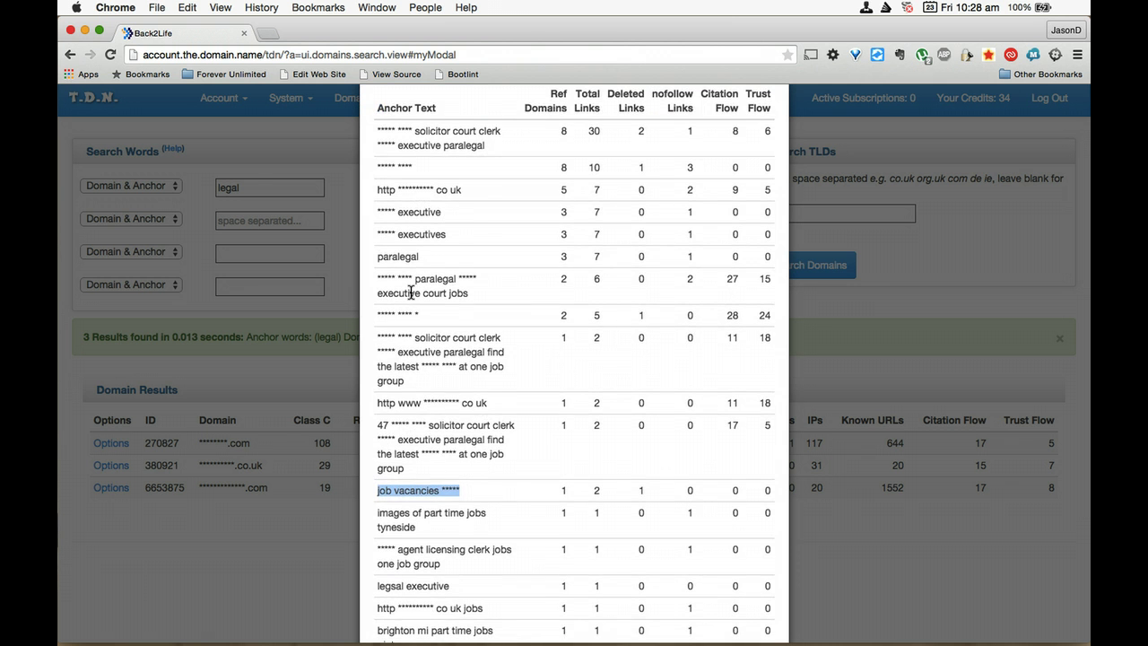
pyautogui.scroll(3, 411, 292)
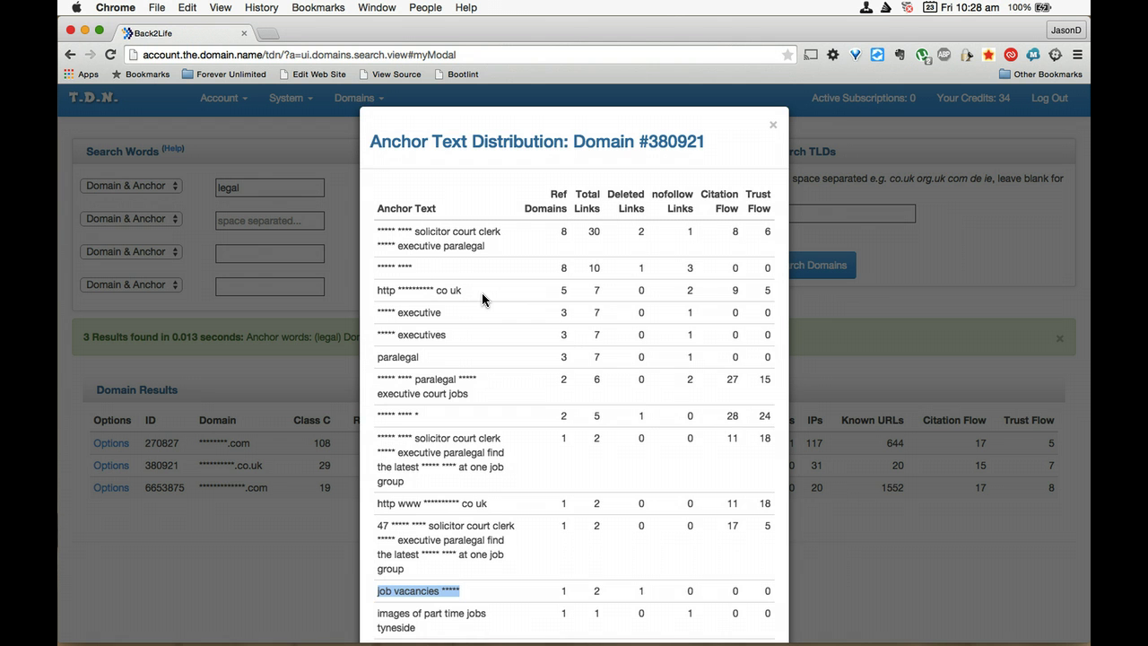
pyautogui.scroll(-1, 483, 300)
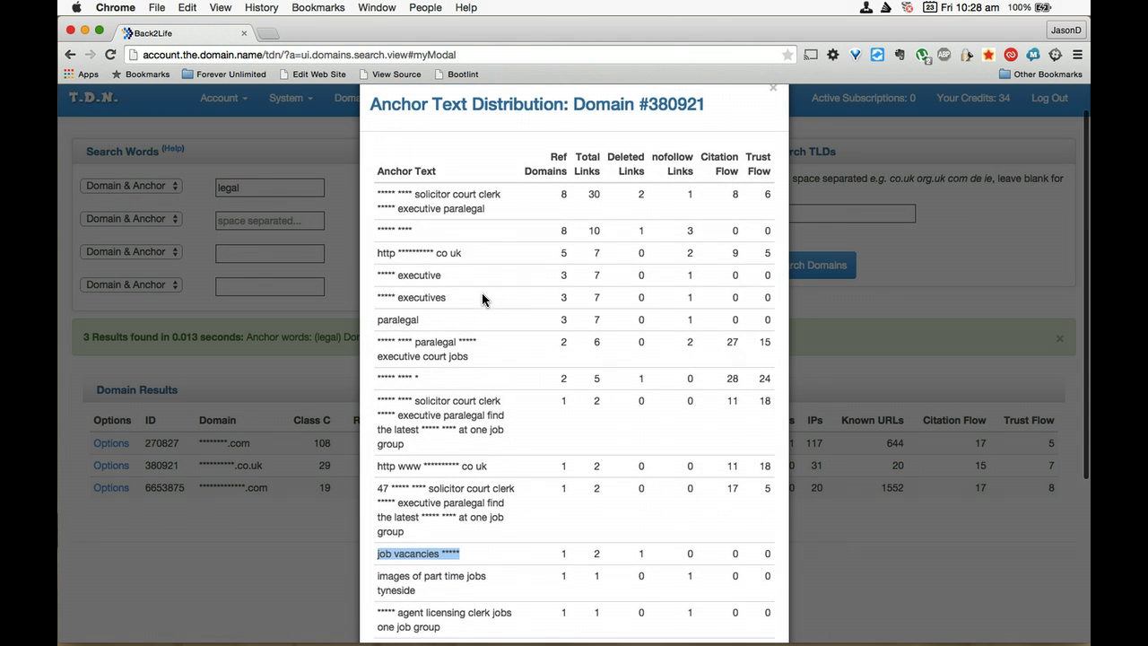
pyautogui.click(773, 93)
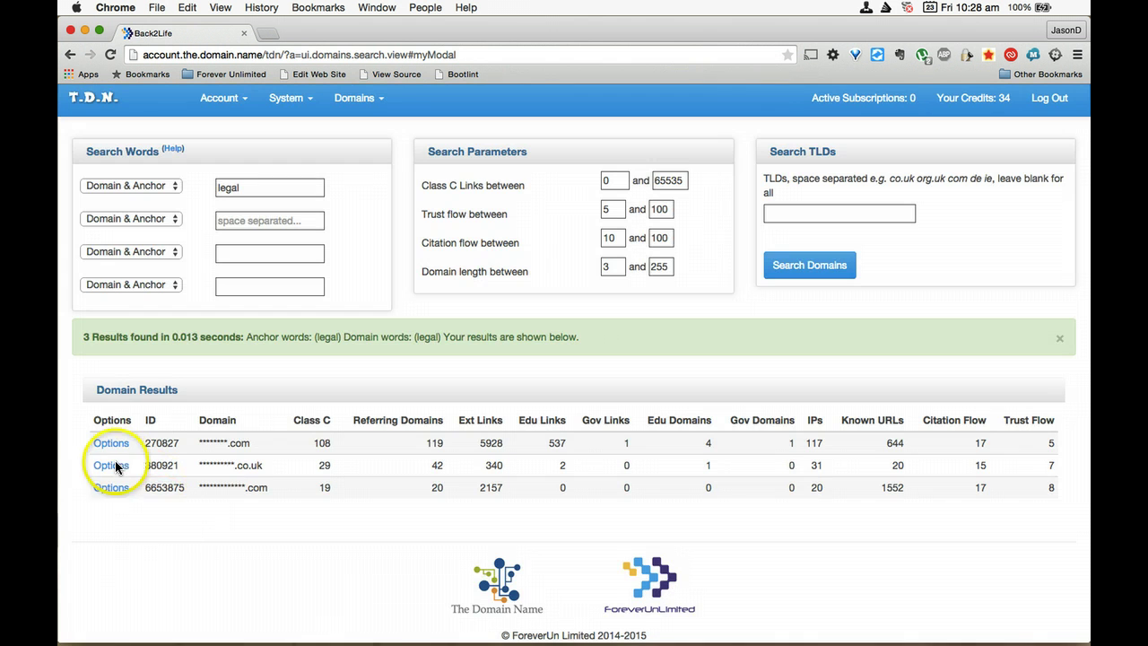
pyautogui.click(114, 467)
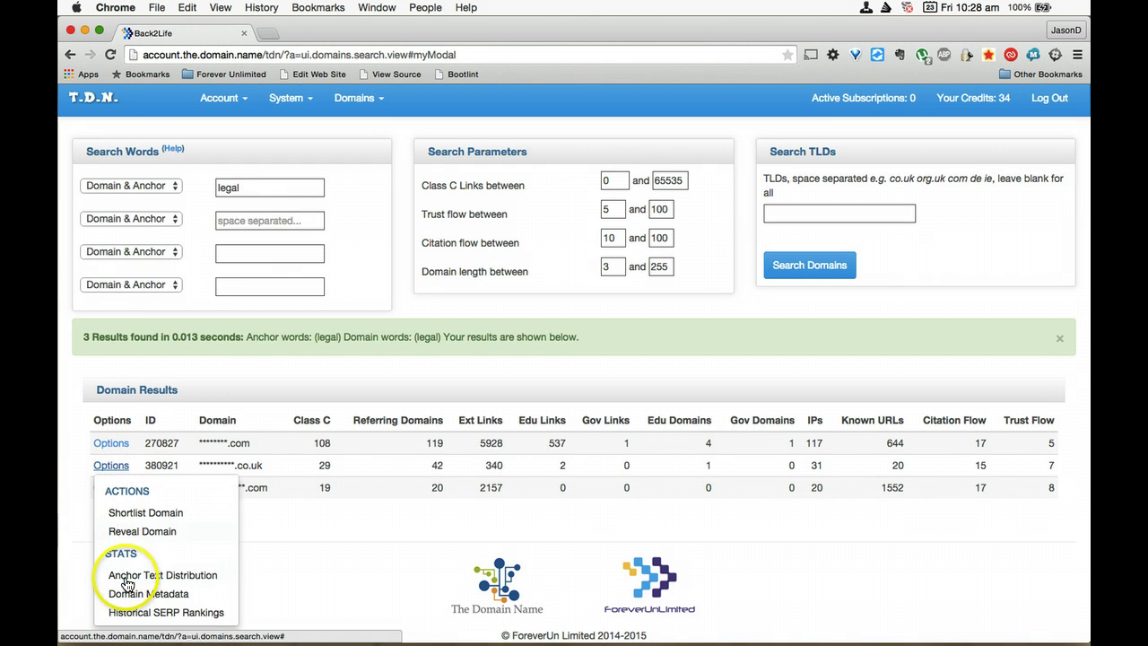
pyautogui.click(141, 574)
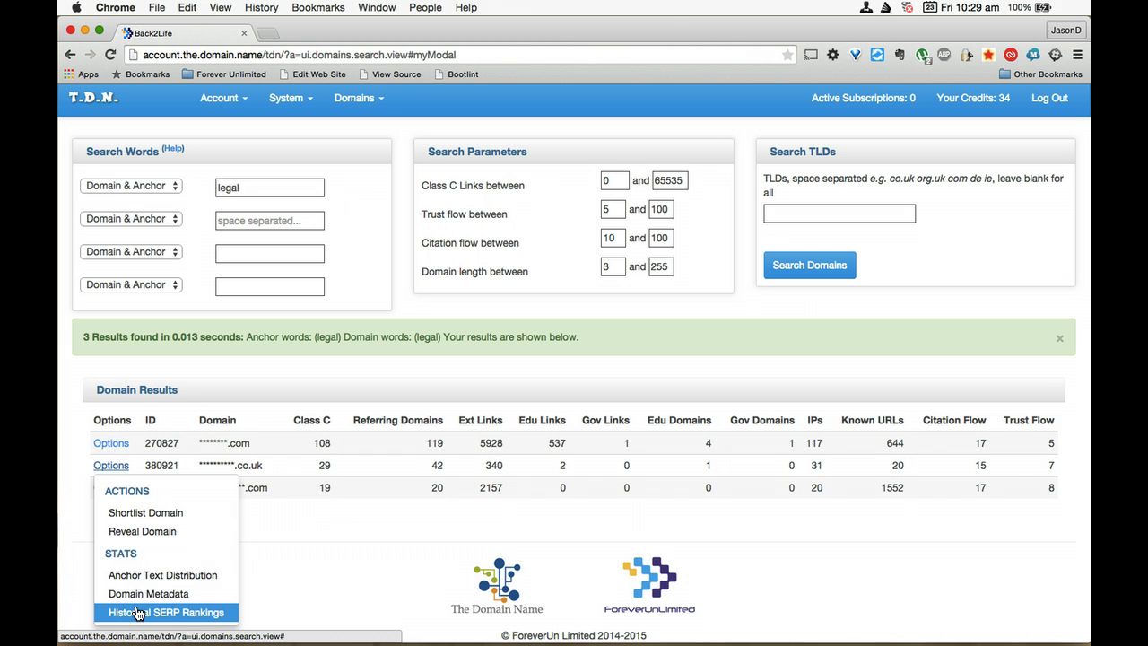
pyautogui.click(138, 612)
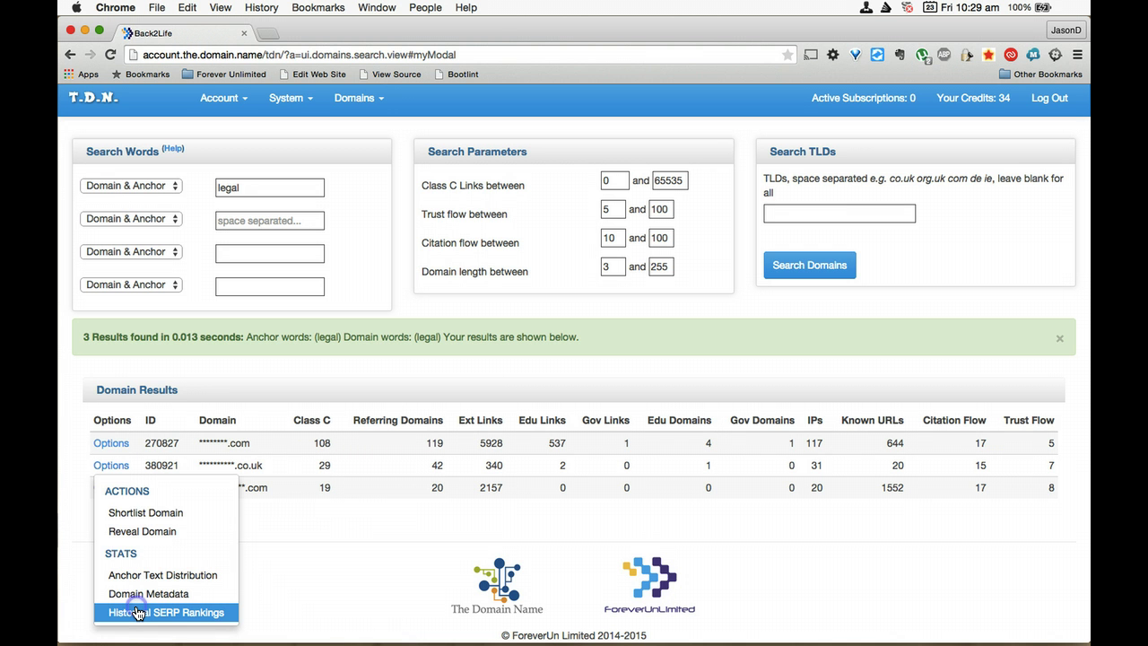
pyautogui.click(140, 612)
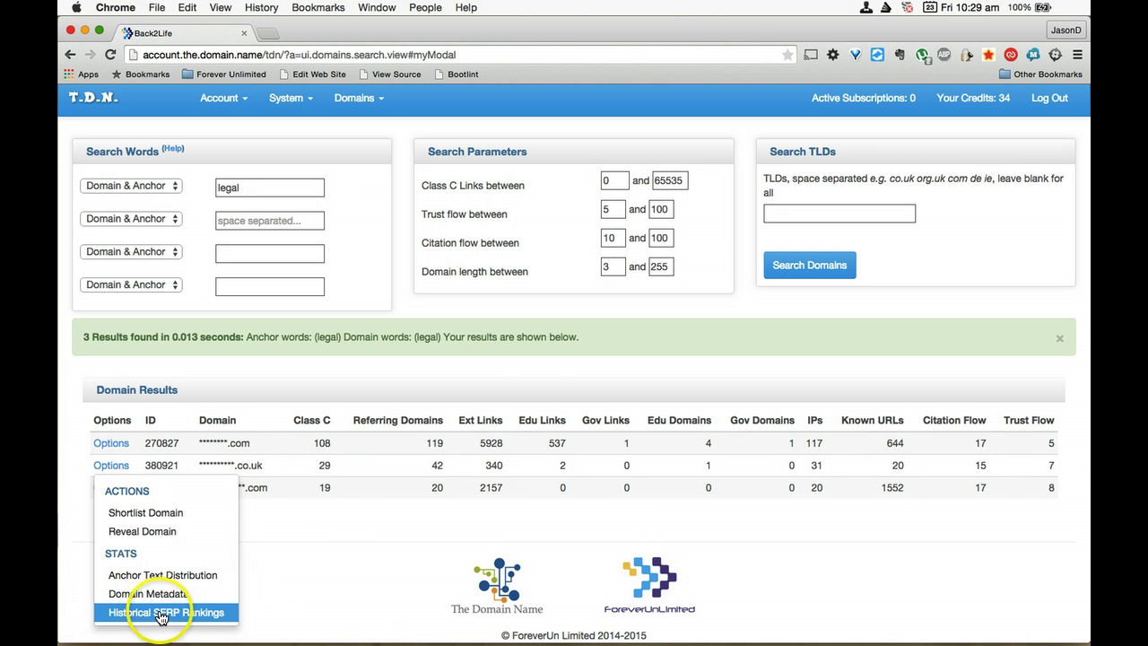
pyautogui.click(354, 542)
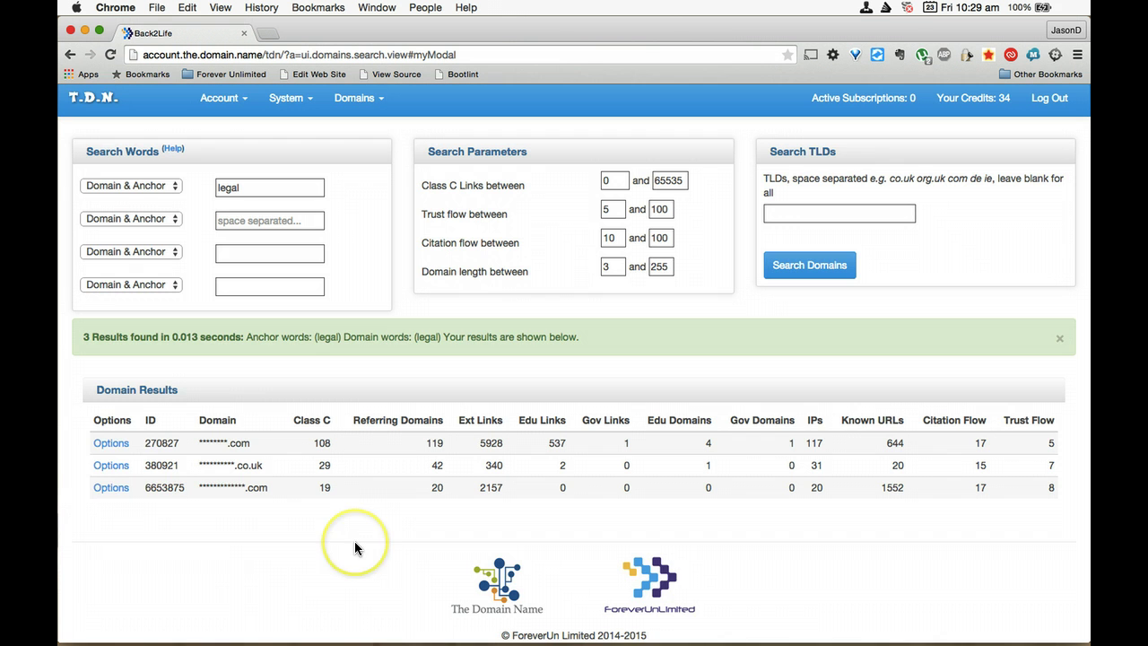
# Open the historical SERP rankings for domain 380921 and examine the phrases, ranks and traffic it used to rank for.
pyautogui.click(112, 466)
pyautogui.click(143, 613)
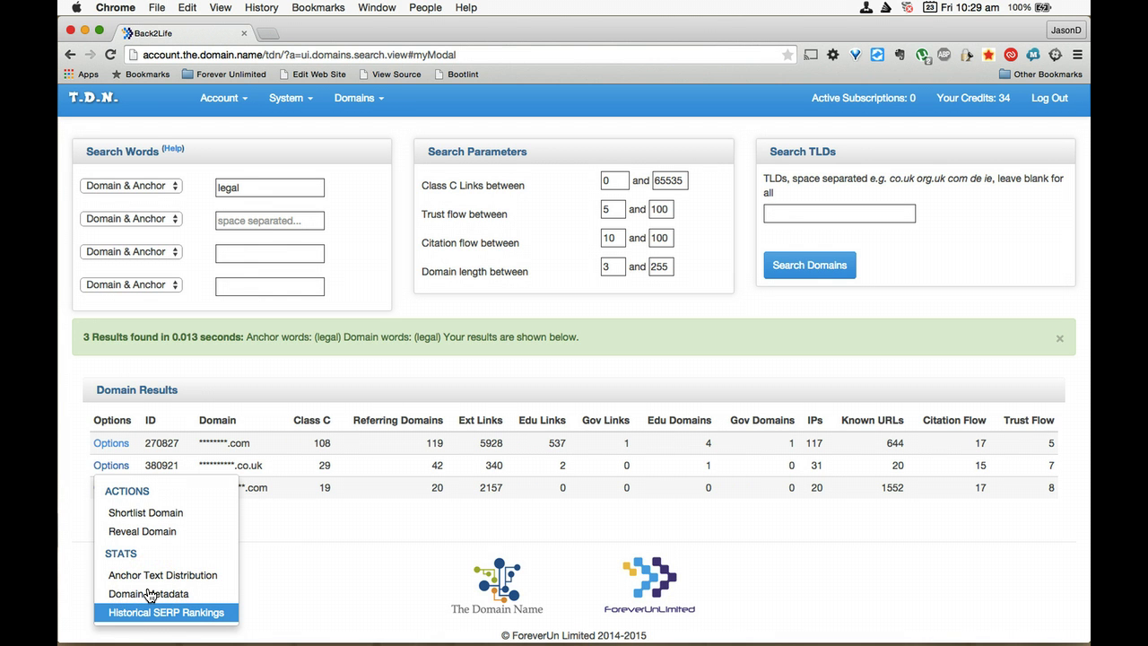
pyautogui.click(162, 612)
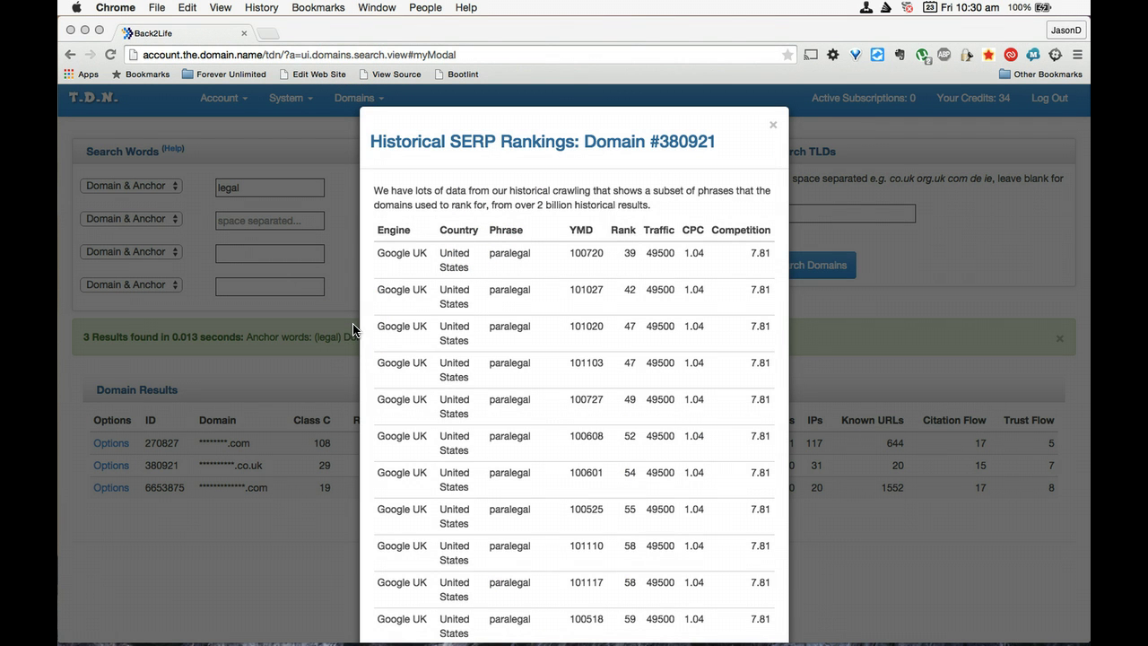
pyautogui.click(516, 324)
pyautogui.scroll(-3, 519, 321)
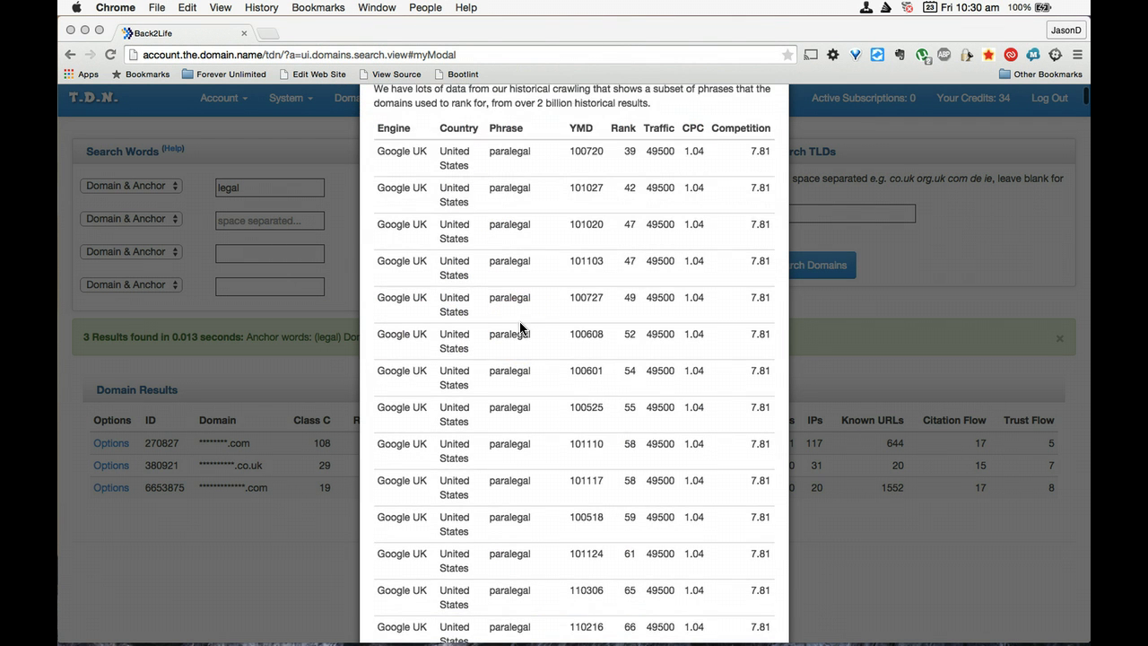
pyautogui.scroll(-2, 520, 324)
pyautogui.scroll(4, 520, 324)
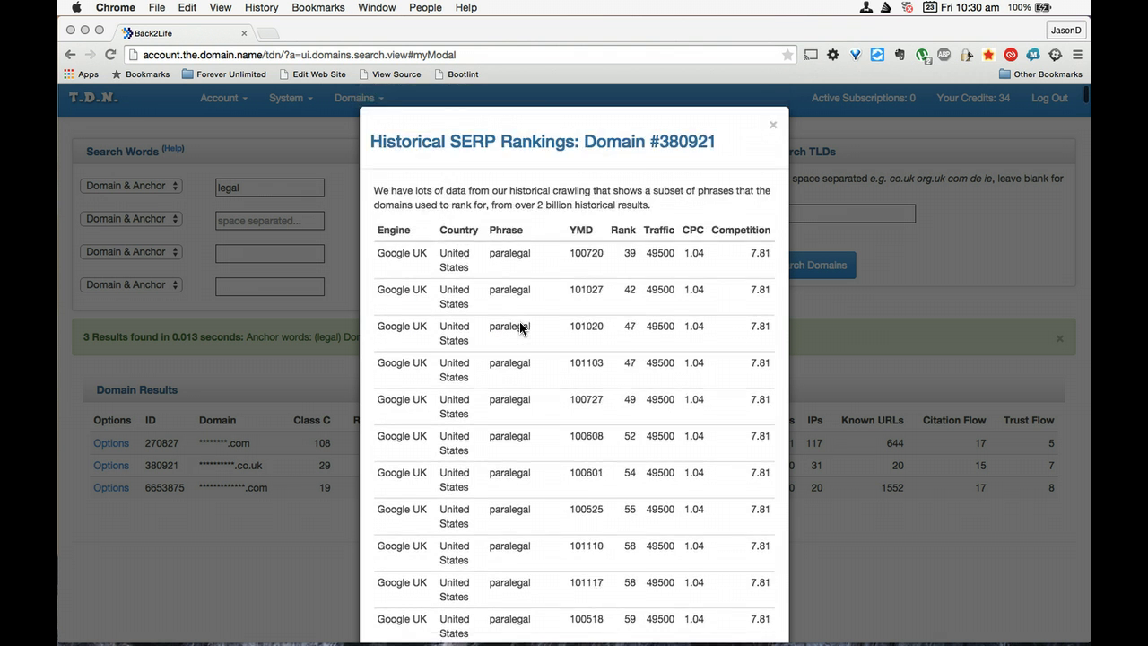
pyautogui.scroll(-8, 520, 328)
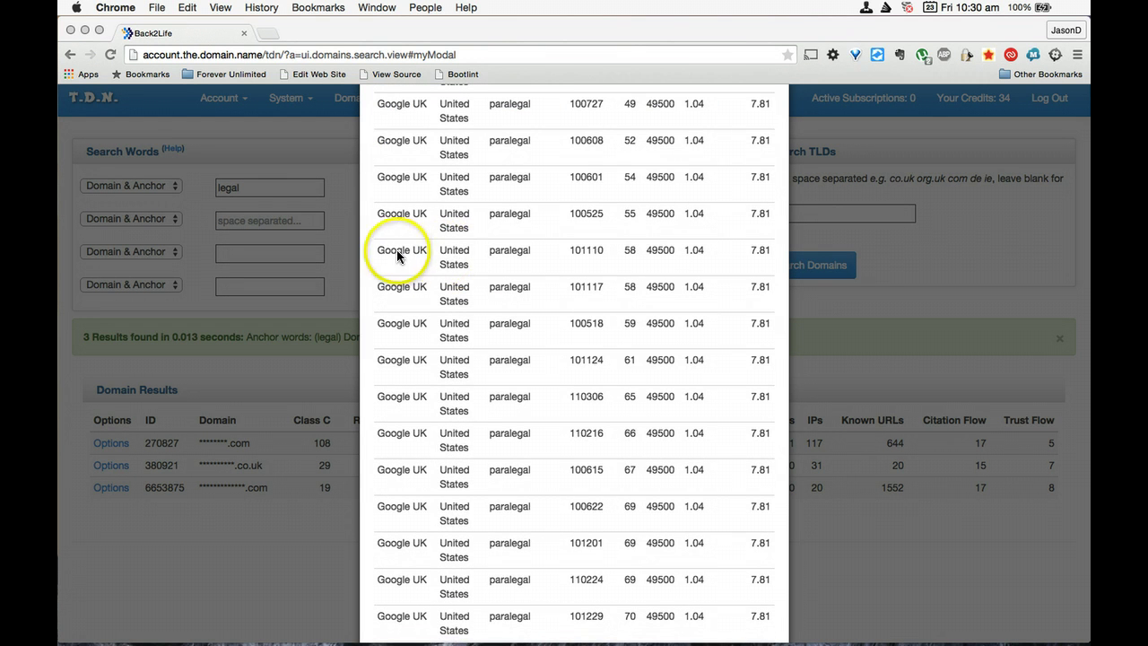
pyautogui.scroll(-20, 523, 262)
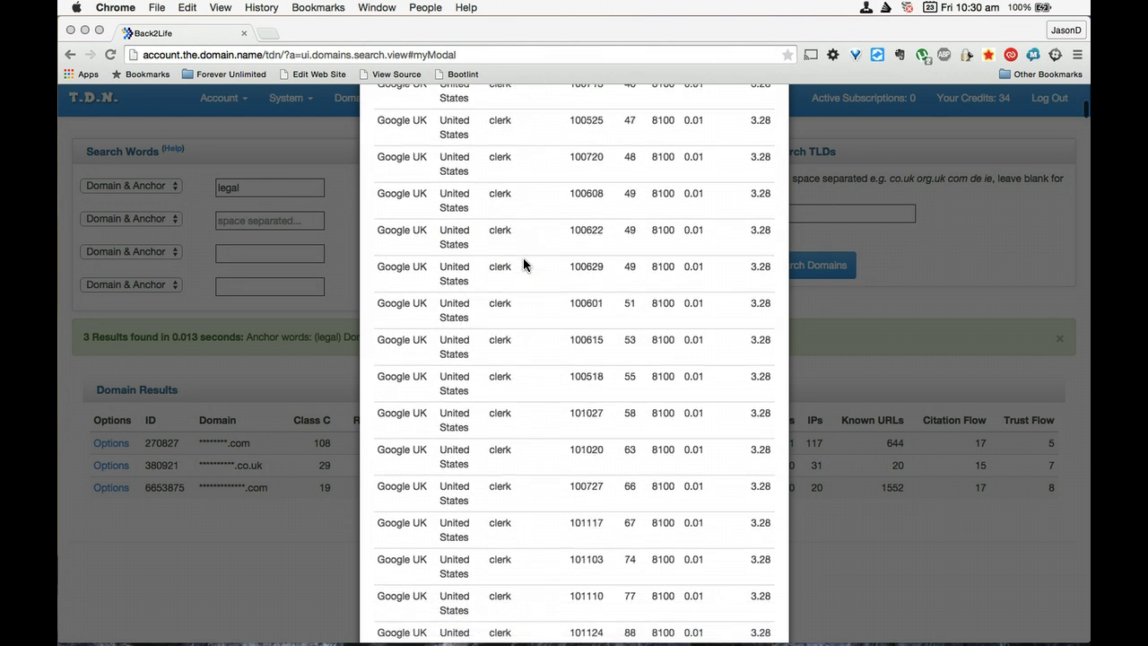
pyautogui.scroll(-3, 524, 260)
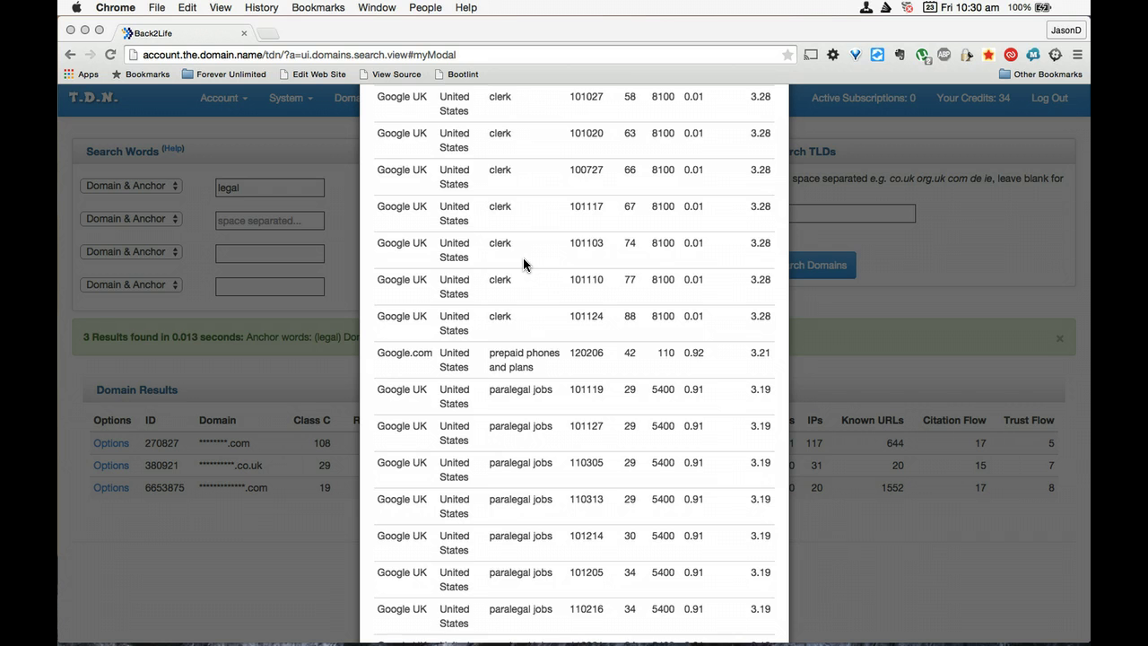
pyautogui.scroll(-20, 523, 260)
pyautogui.scroll(-20, 523, 262)
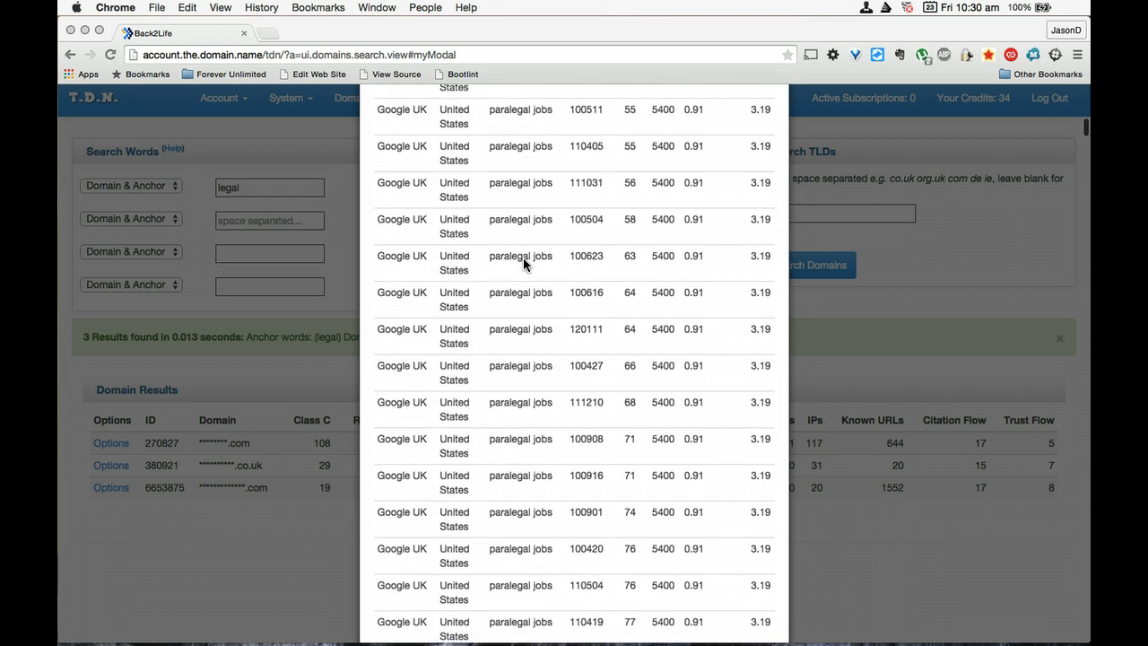
pyautogui.scroll(-20, 524, 262)
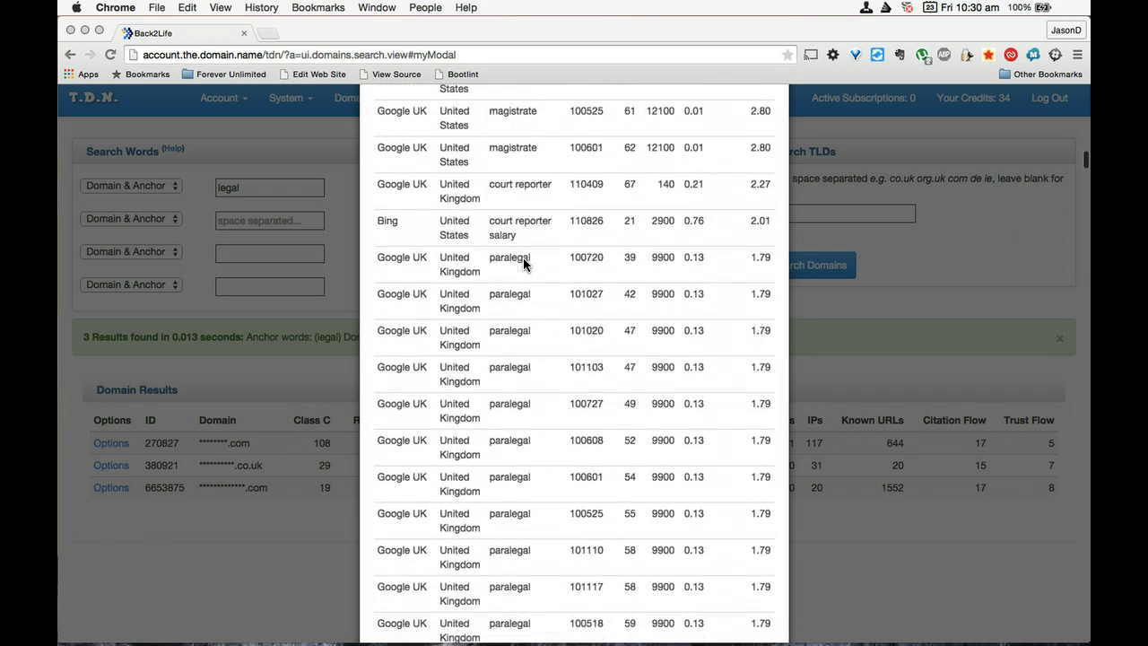
# Highlight a "paralegal jobs" phrase in the ranking history, look back over the earlier entries, and close the rankings report.
pyautogui.scroll(20, 522, 258)
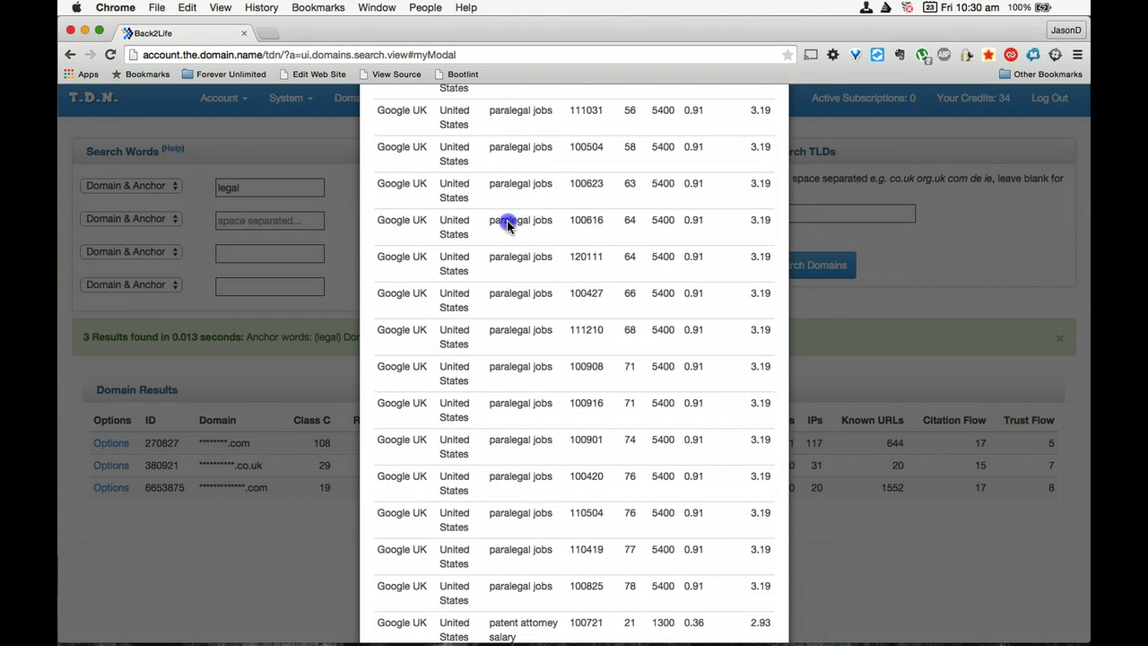
pyautogui.moveTo(487, 222); pyautogui.dragTo(564, 222)
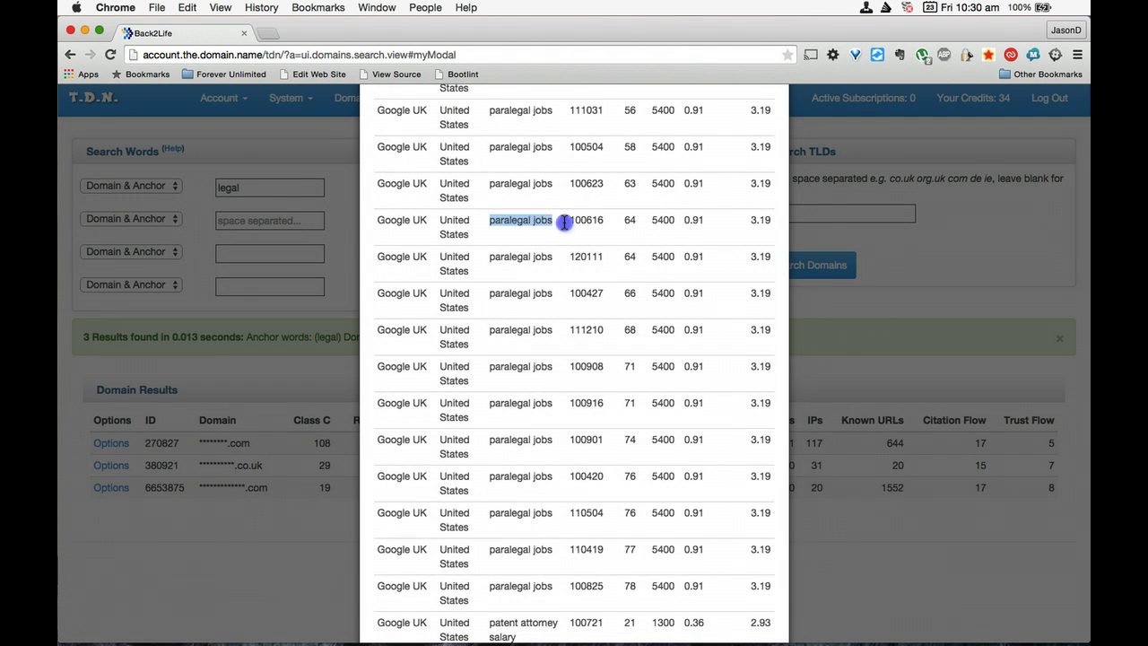
pyautogui.scroll(10, 564, 223)
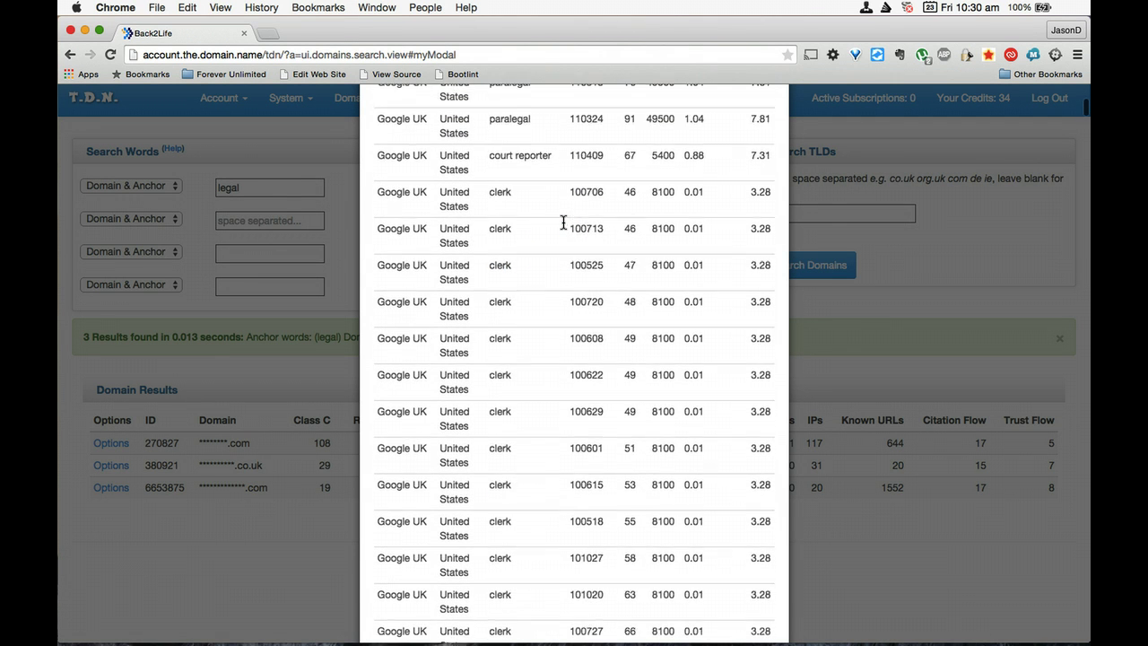
pyautogui.scroll(5, 564, 222)
pyautogui.click(776, 127)
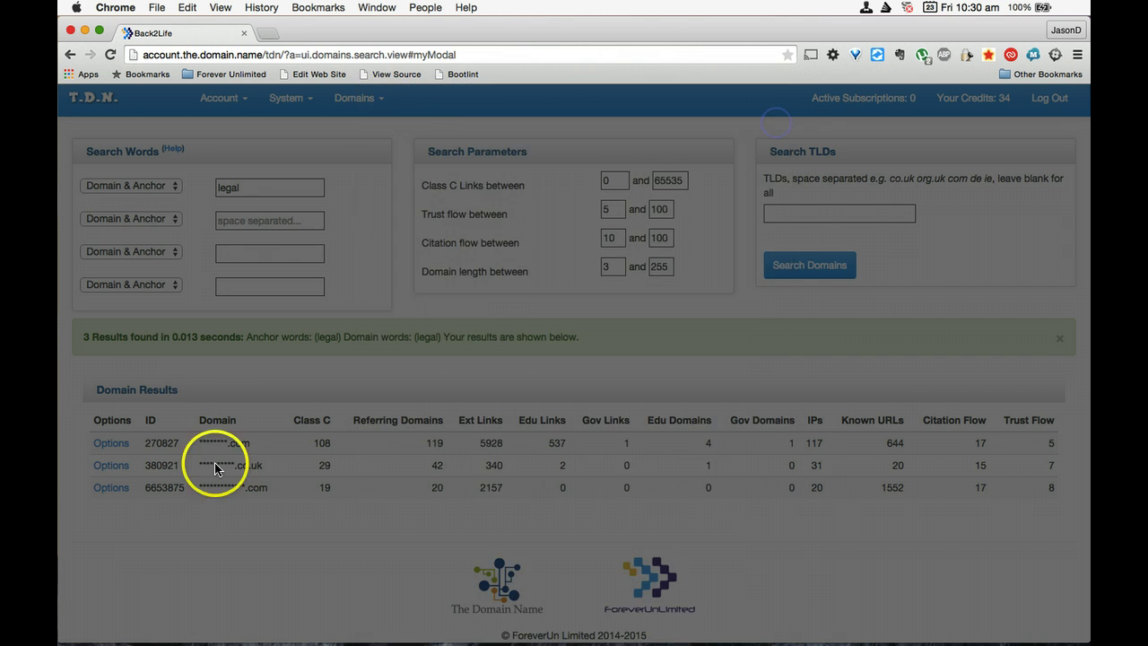
# Shortlist .co.uk domain 380921 into the law group and close the shortlist dialog.
pyautogui.click(113, 466)
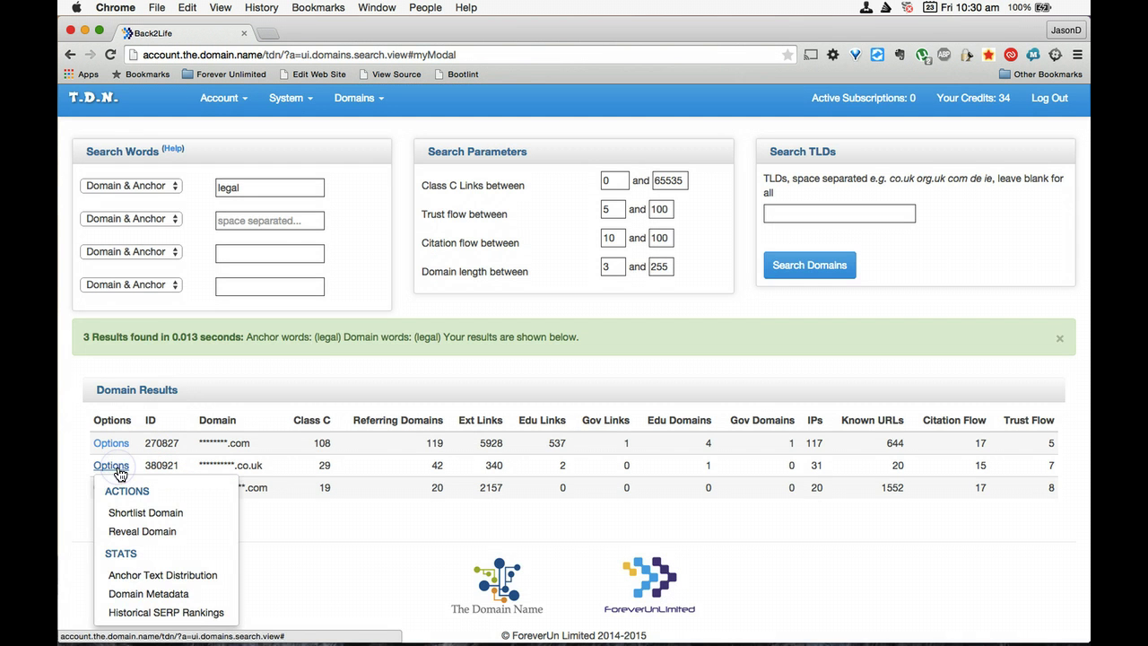
pyautogui.click(130, 578)
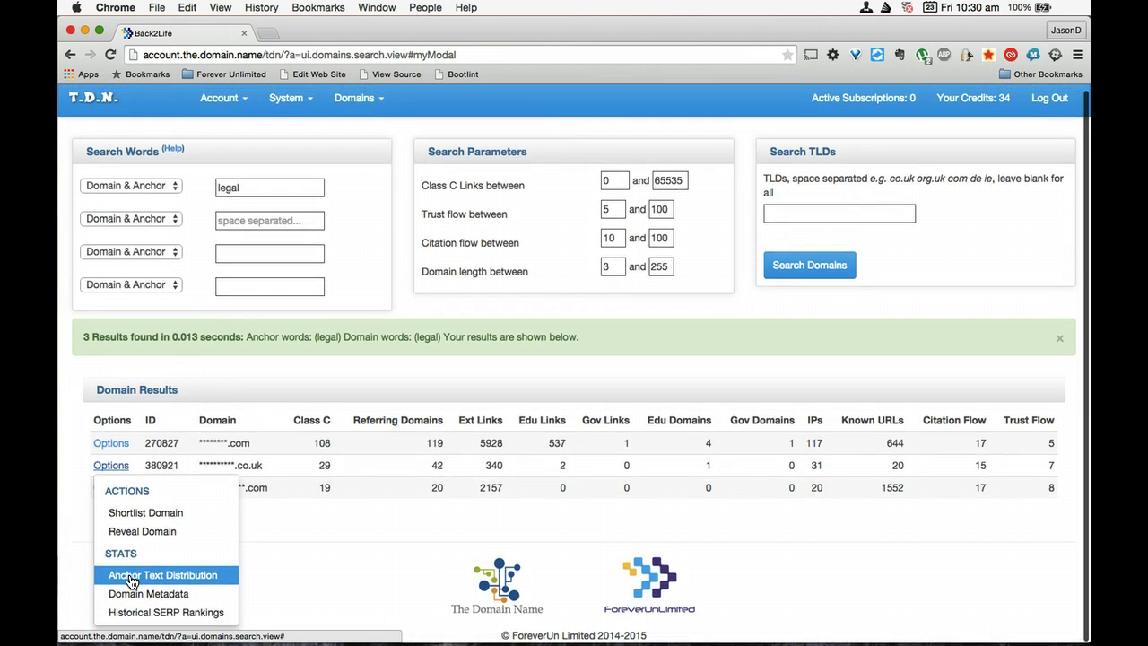
pyautogui.click(133, 513)
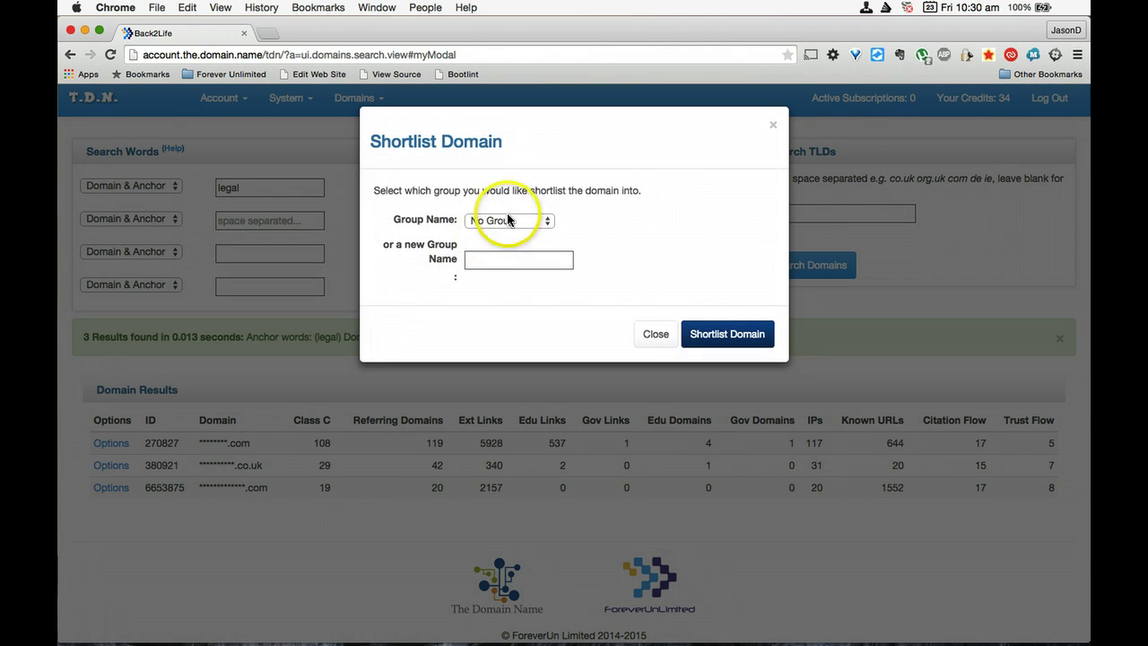
pyautogui.click(499, 221)
pyautogui.click(502, 262)
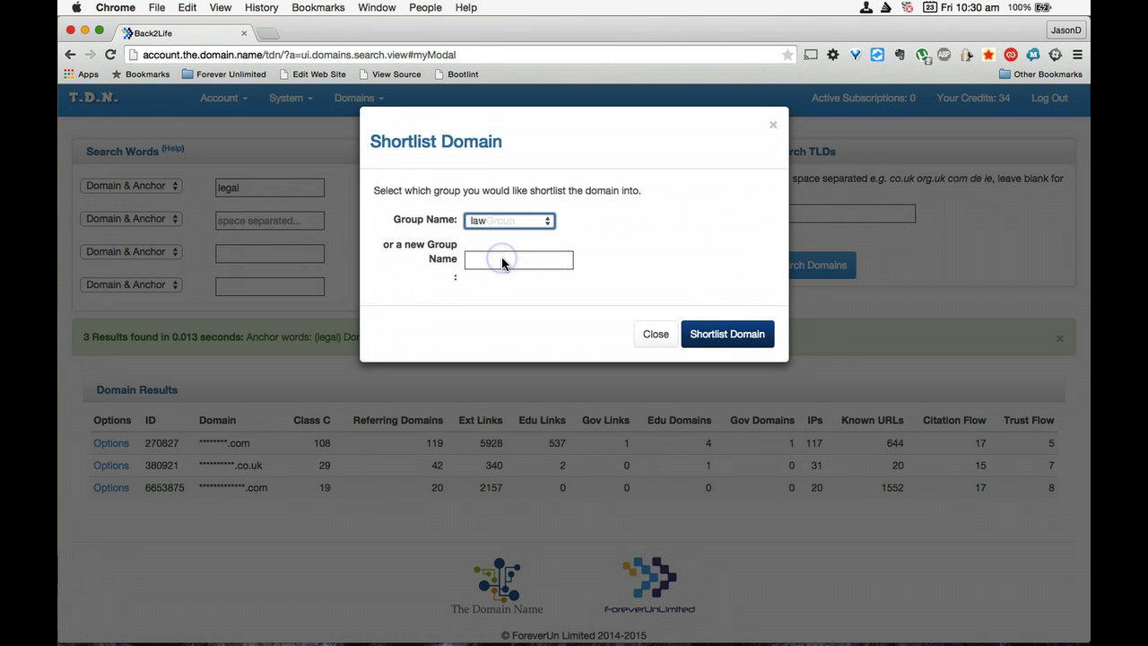
pyautogui.click(714, 333)
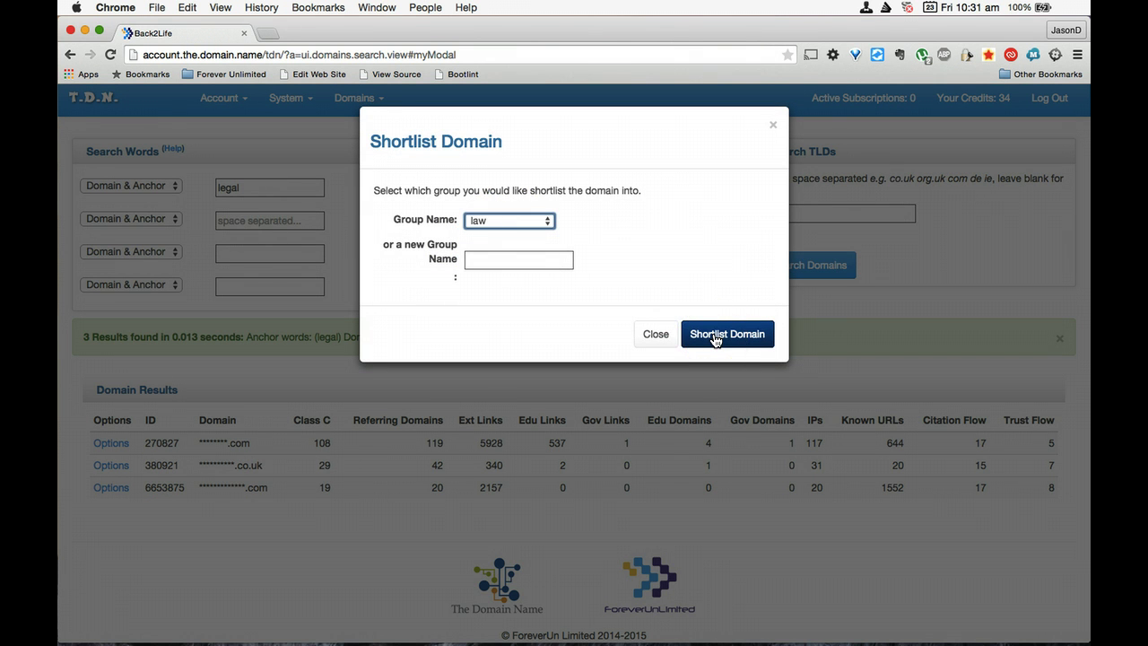
pyautogui.click(714, 334)
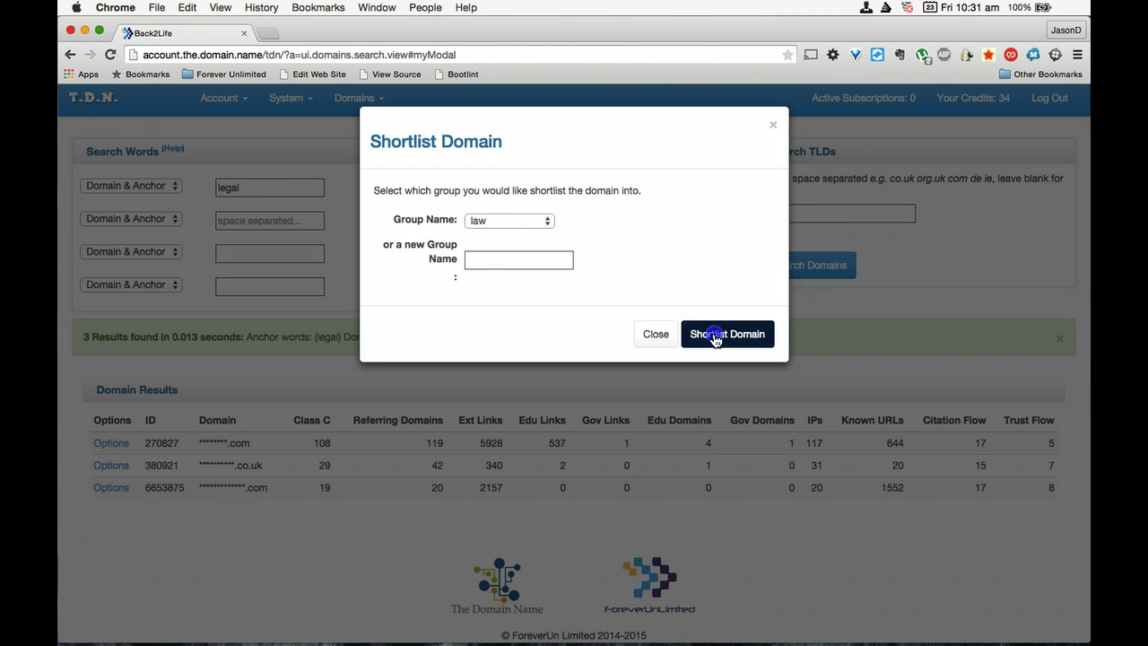
pyautogui.click(724, 290)
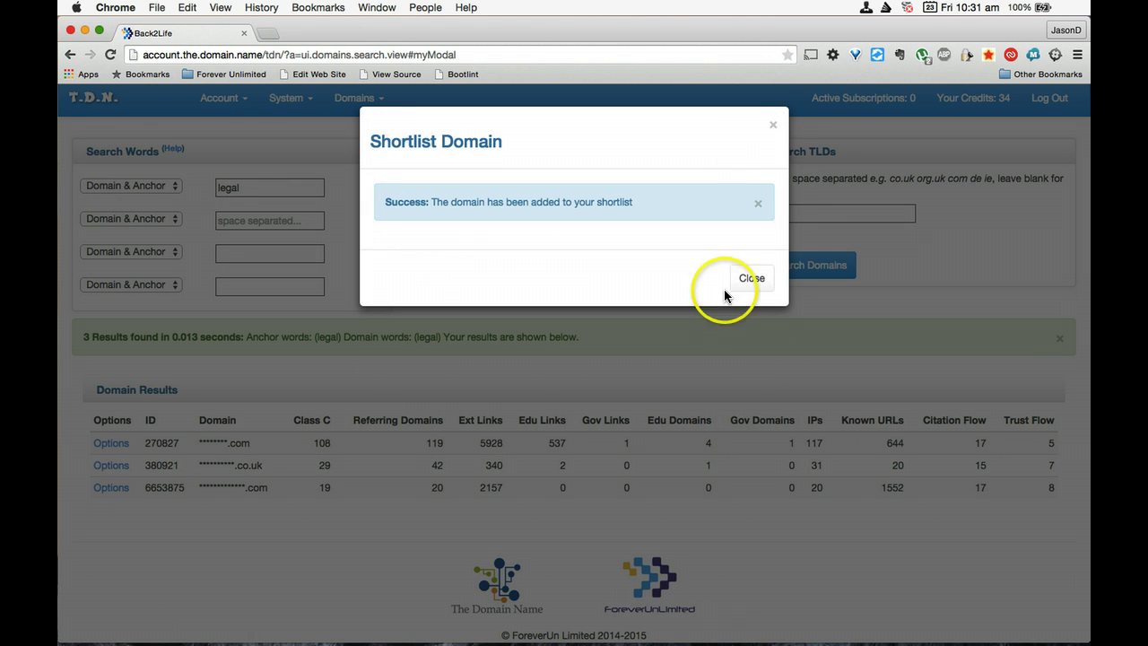
pyautogui.click(773, 125)
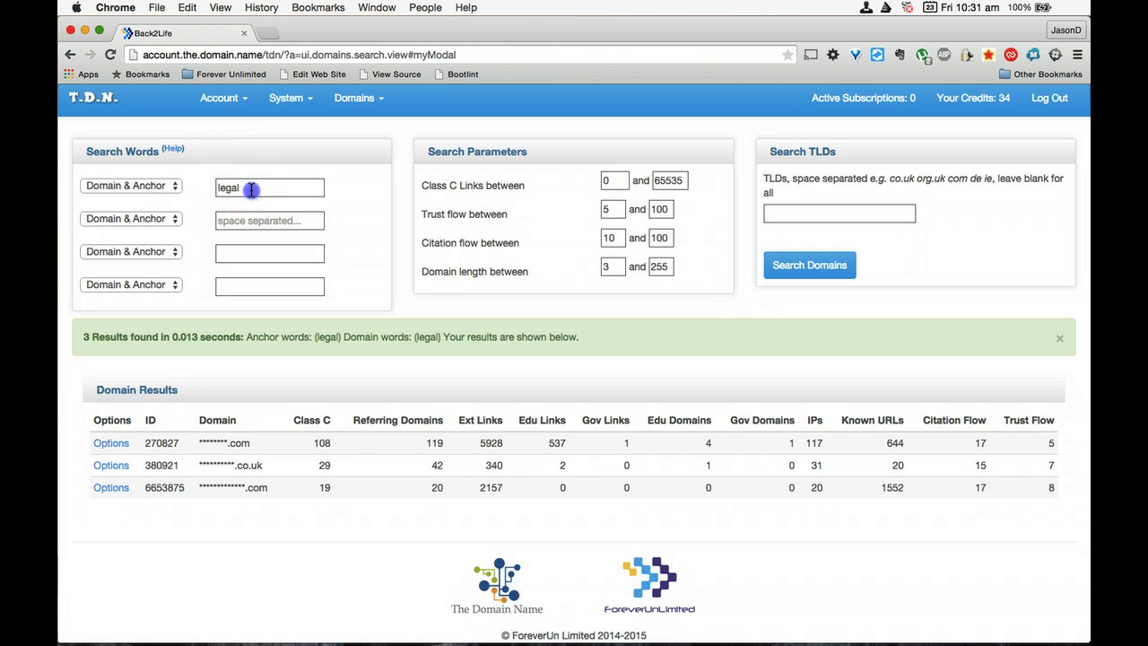
# Replace the first search word with "law" and match it against Domain only.
pyautogui.doubleClick(252, 189)
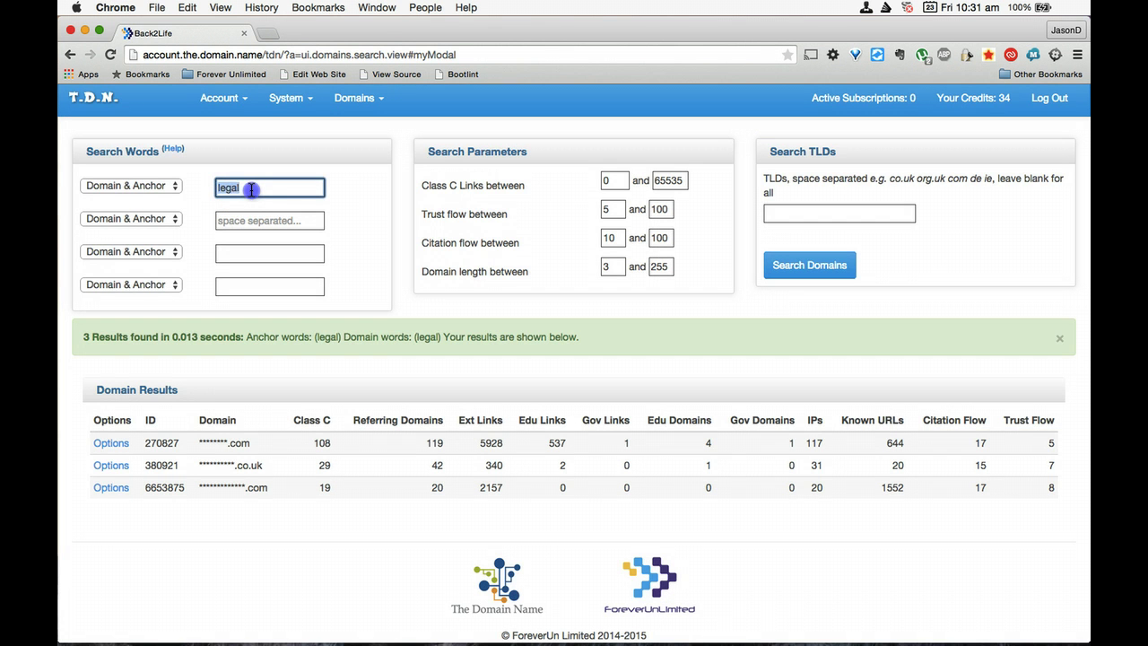
pyautogui.write('law')
pyautogui.click(107, 186)
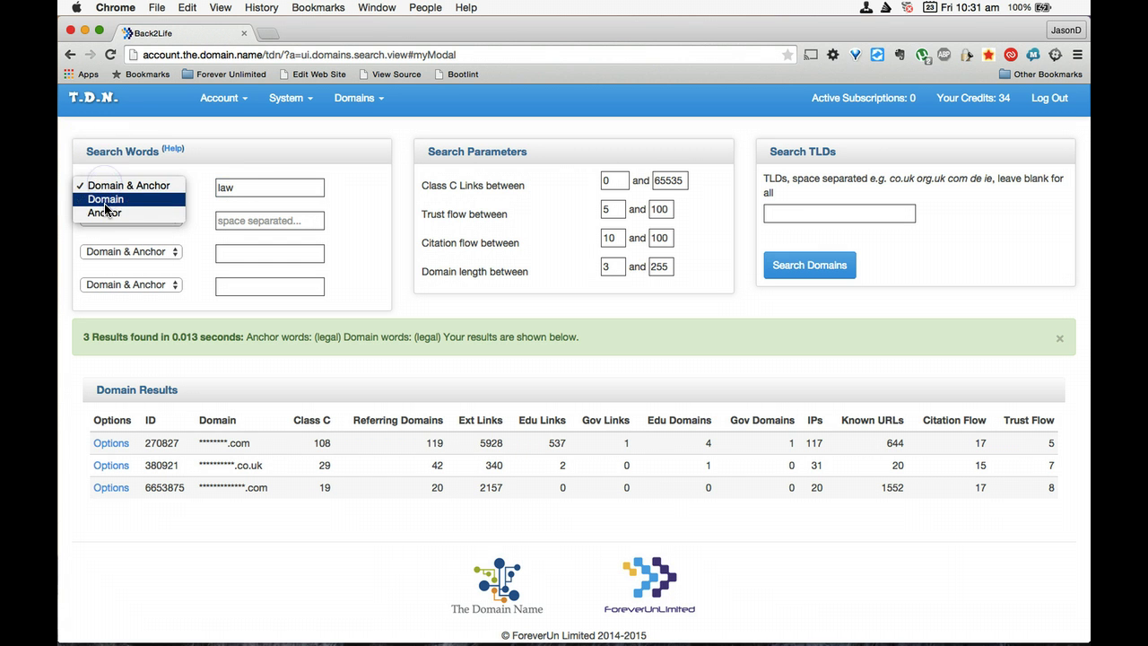
pyautogui.click(105, 207)
pyautogui.click(154, 186)
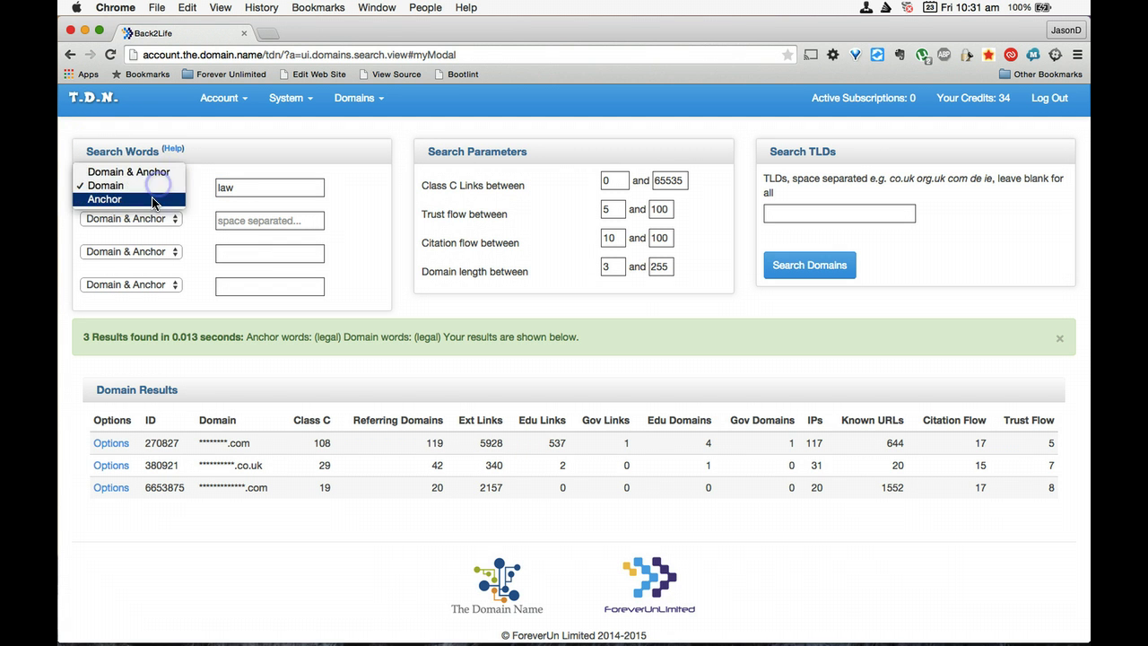
pyautogui.click(156, 190)
pyautogui.click(251, 186)
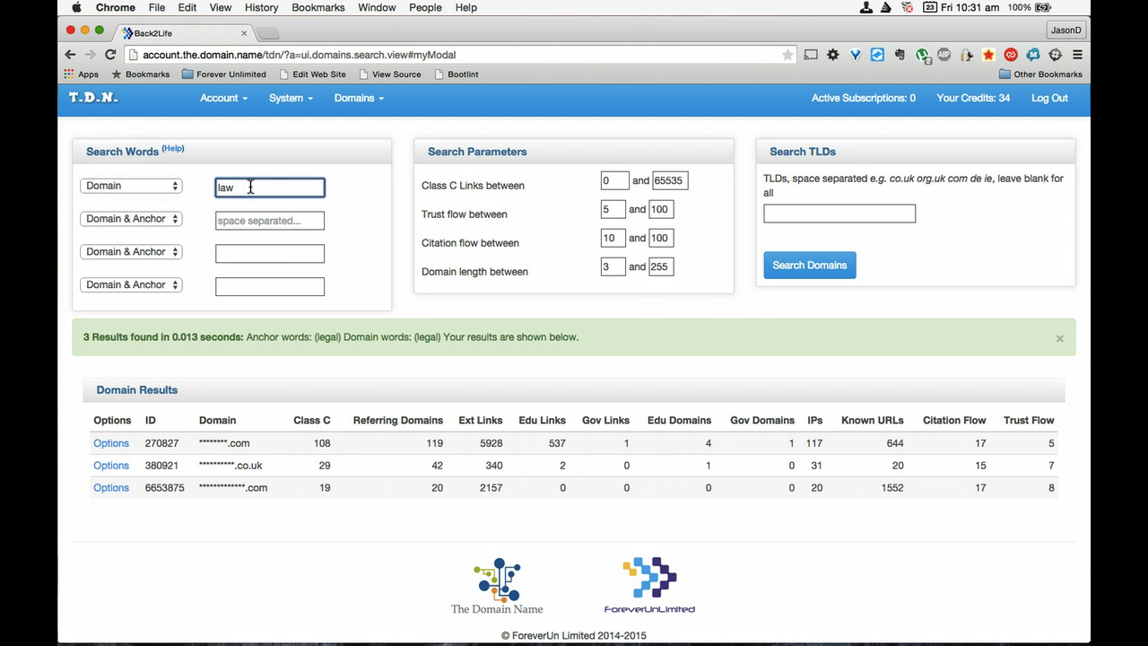
# Set the minimum citation flow and minimum trust flow to 0 and run the domain search for "law".
pyautogui.doubleClick(613, 238)
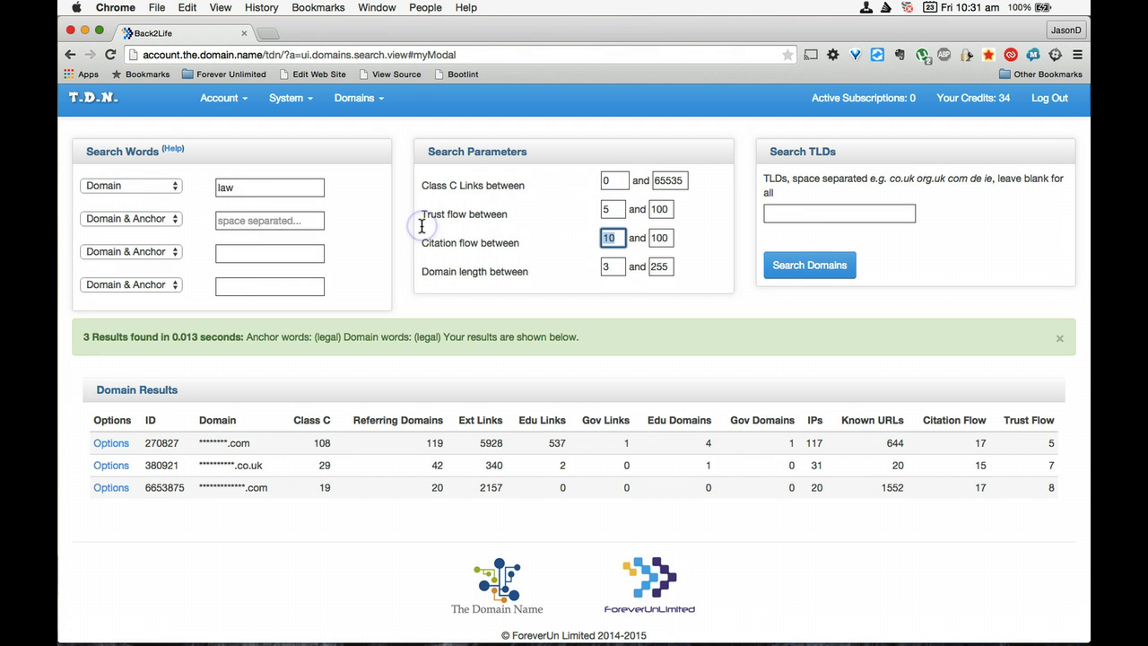
pyautogui.write('0')
pyautogui.doubleClick(613, 209)
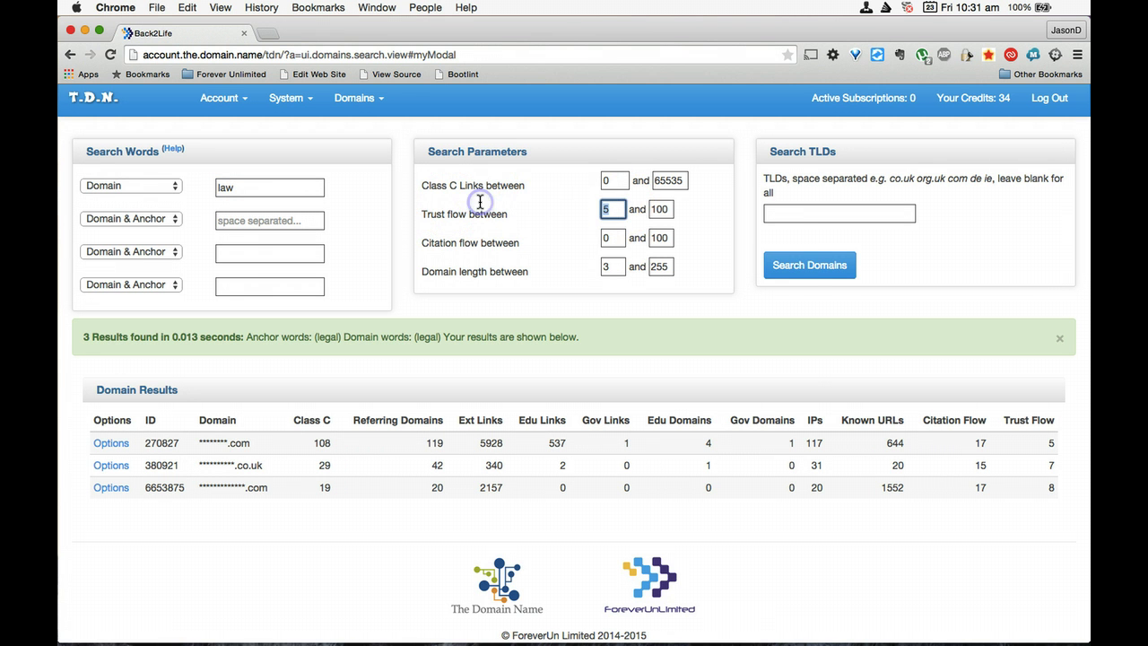
pyautogui.write('0')
pyautogui.click(808, 269)
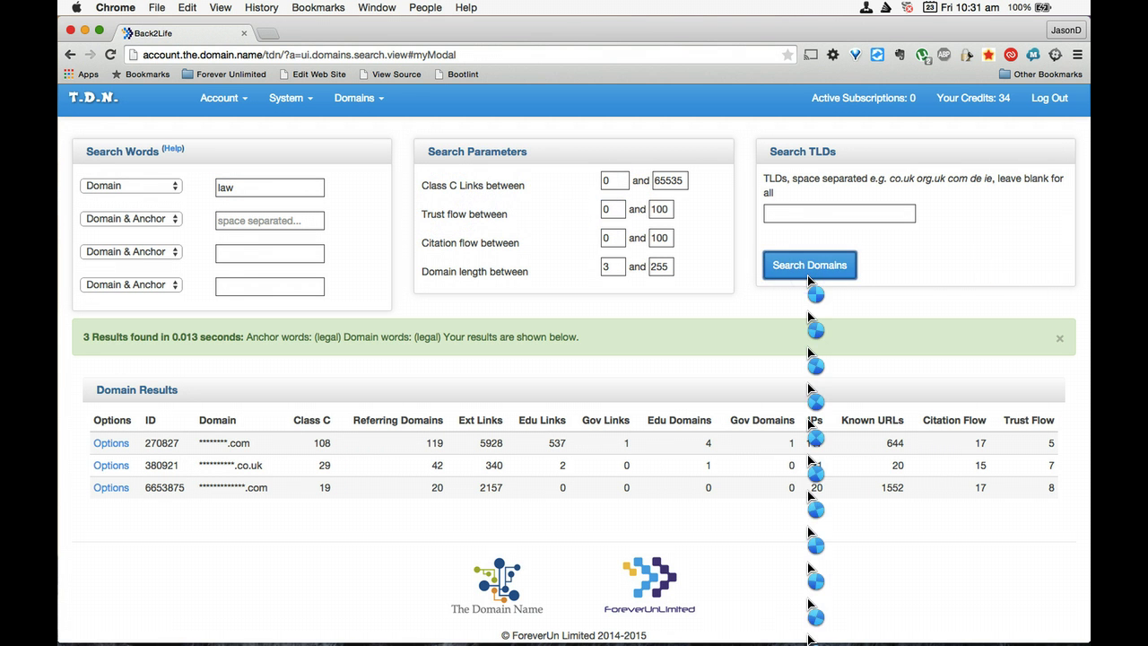
# Switch the "law" search word to match Anchor only and rerun the domain search.
pyautogui.click(223, 186)
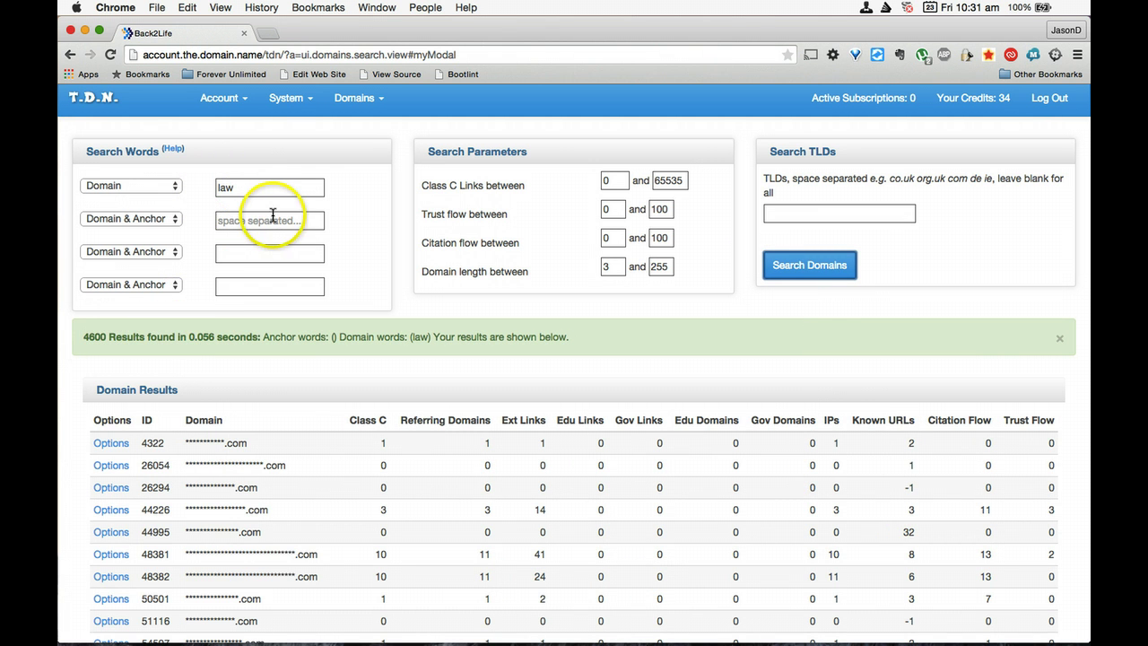
pyautogui.click(151, 186)
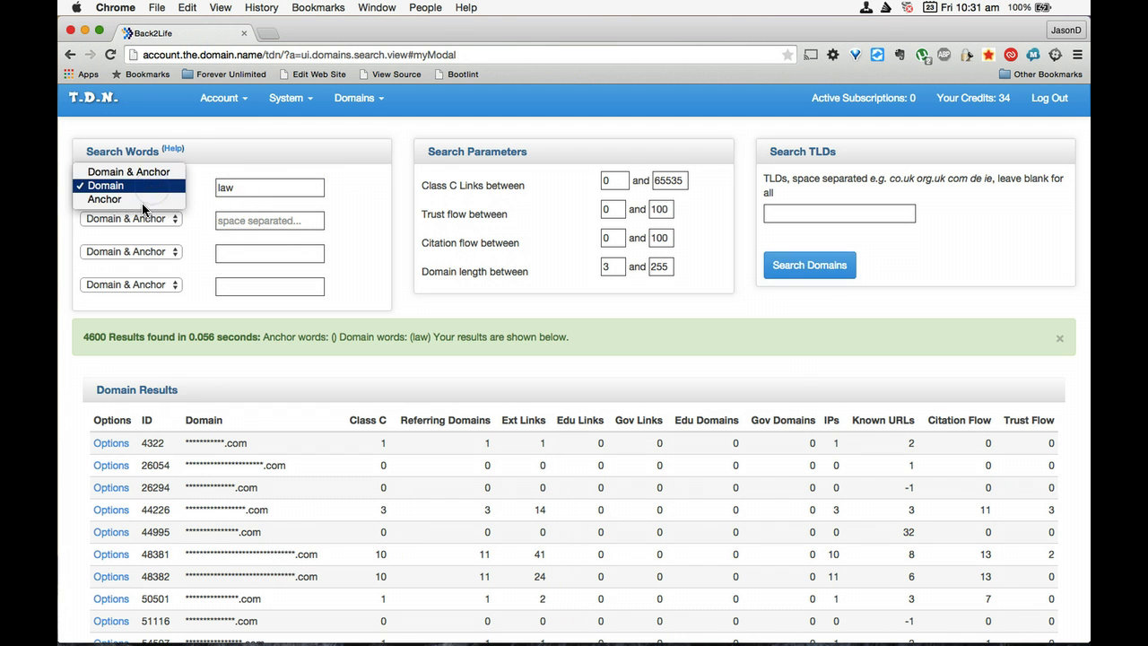
pyautogui.click(141, 202)
pyautogui.click(786, 264)
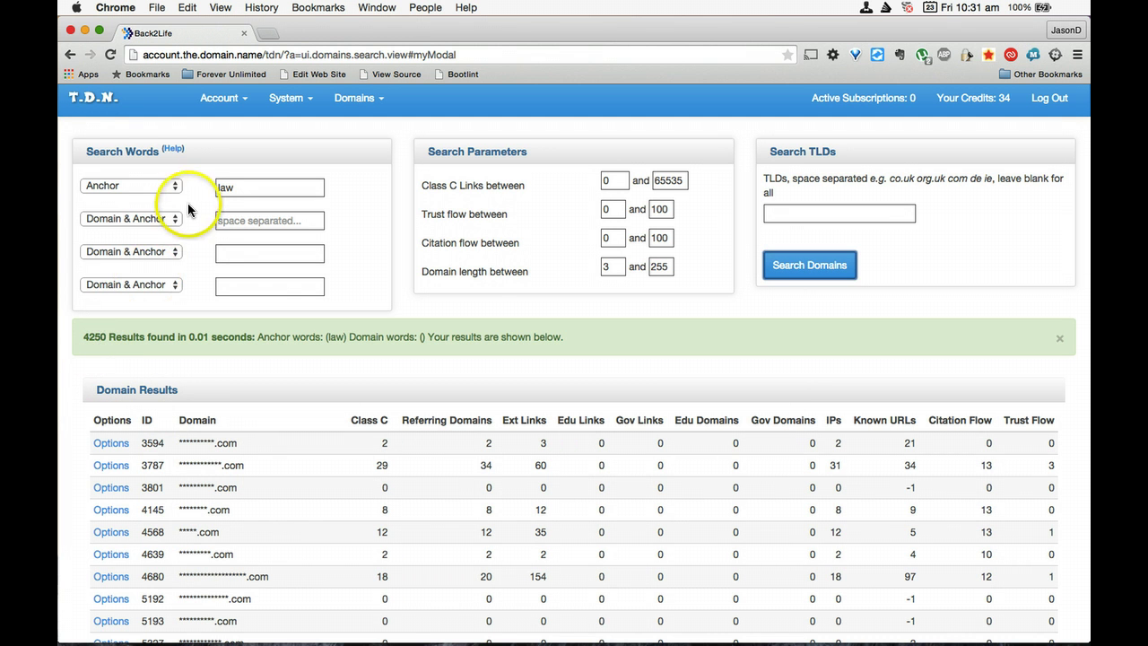
# Set the "law" search word back to Domain & Anchor matching and rerun the search.
pyautogui.click(153, 185)
pyautogui.click(152, 159)
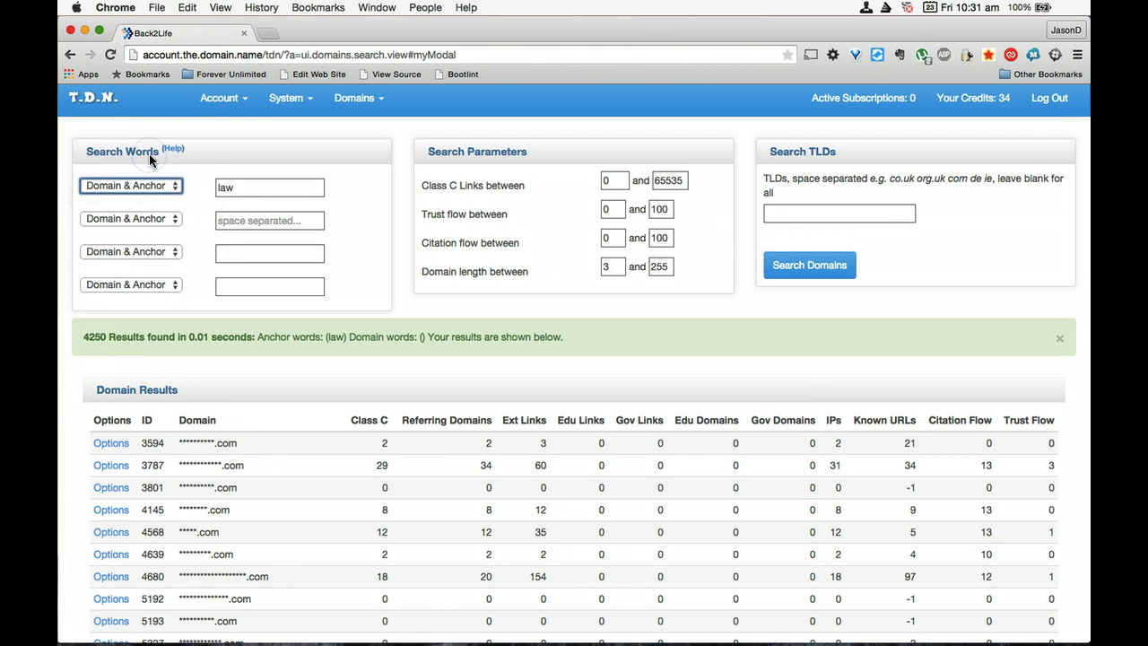
pyautogui.click(784, 268)
pyautogui.click(784, 269)
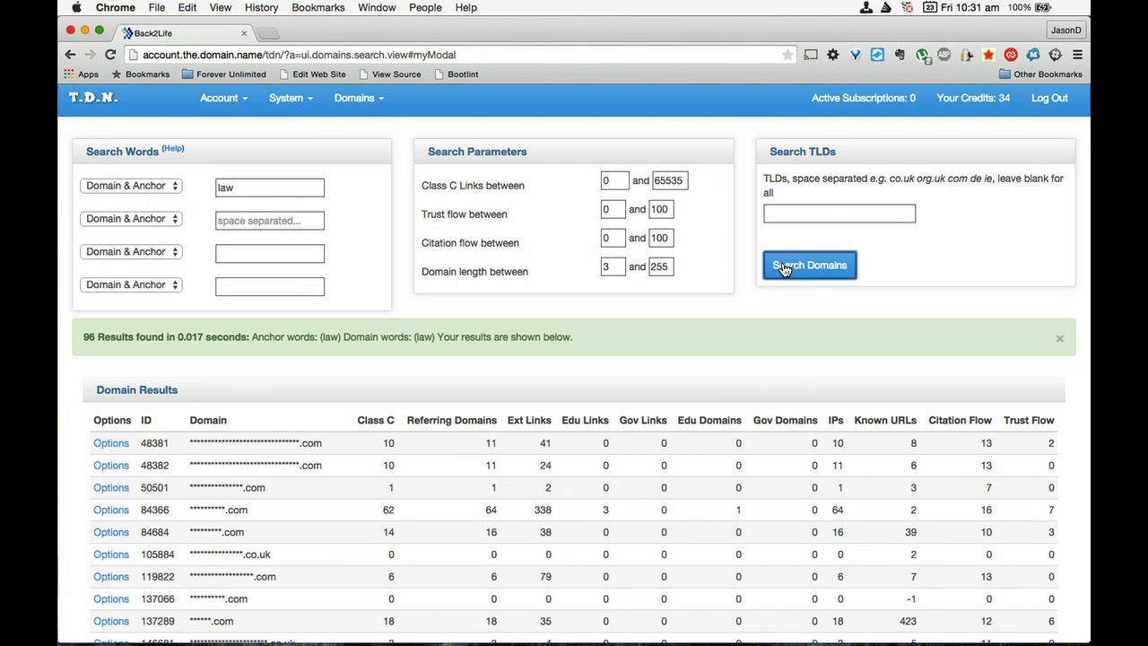
# Narrow the "law" search to a minimum citation flow of 10 and a minimum trust flow of 10, rerunning it after each change.
pyautogui.doubleClick(612, 237)
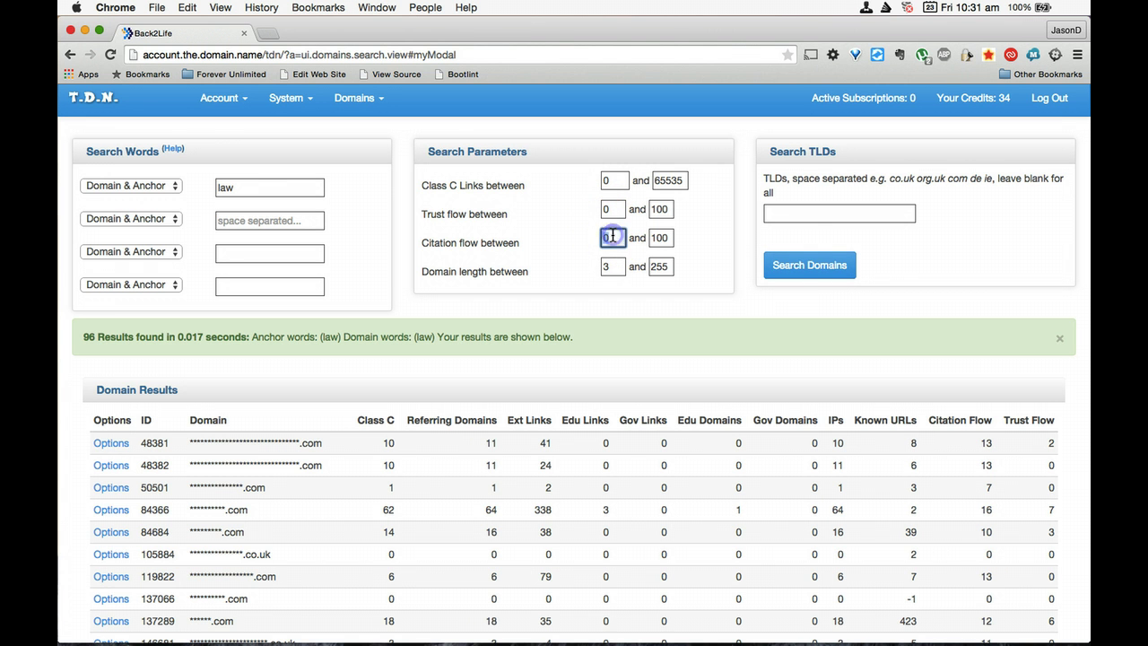
pyautogui.click(806, 273)
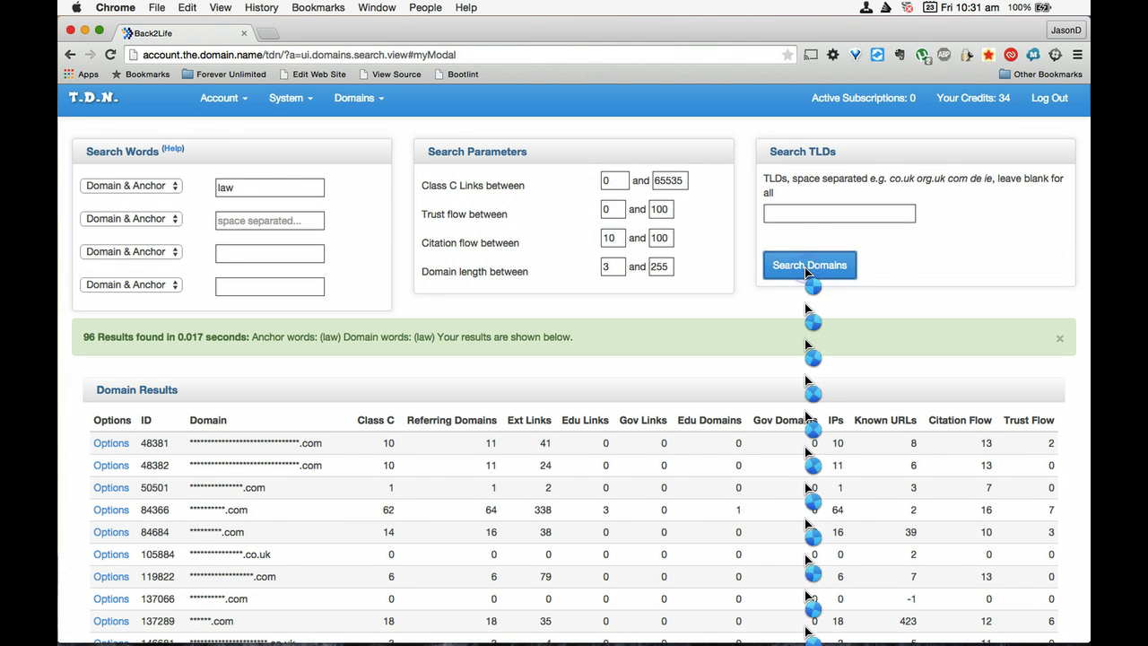
pyautogui.doubleClick(617, 207)
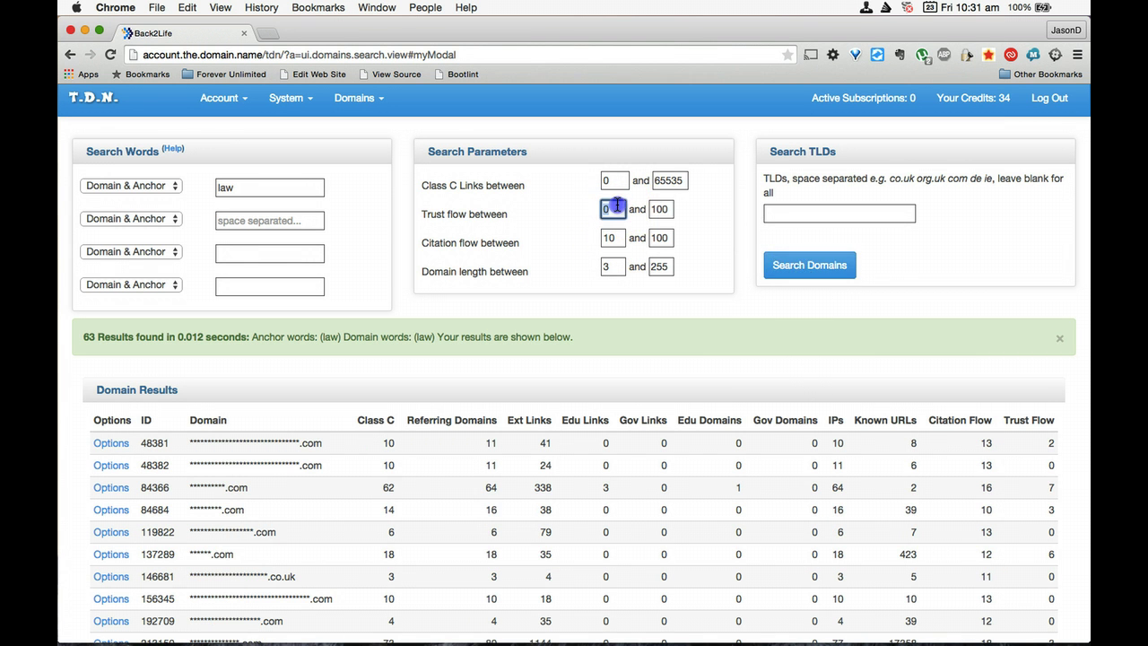
pyautogui.click(810, 276)
pyautogui.click(606, 212)
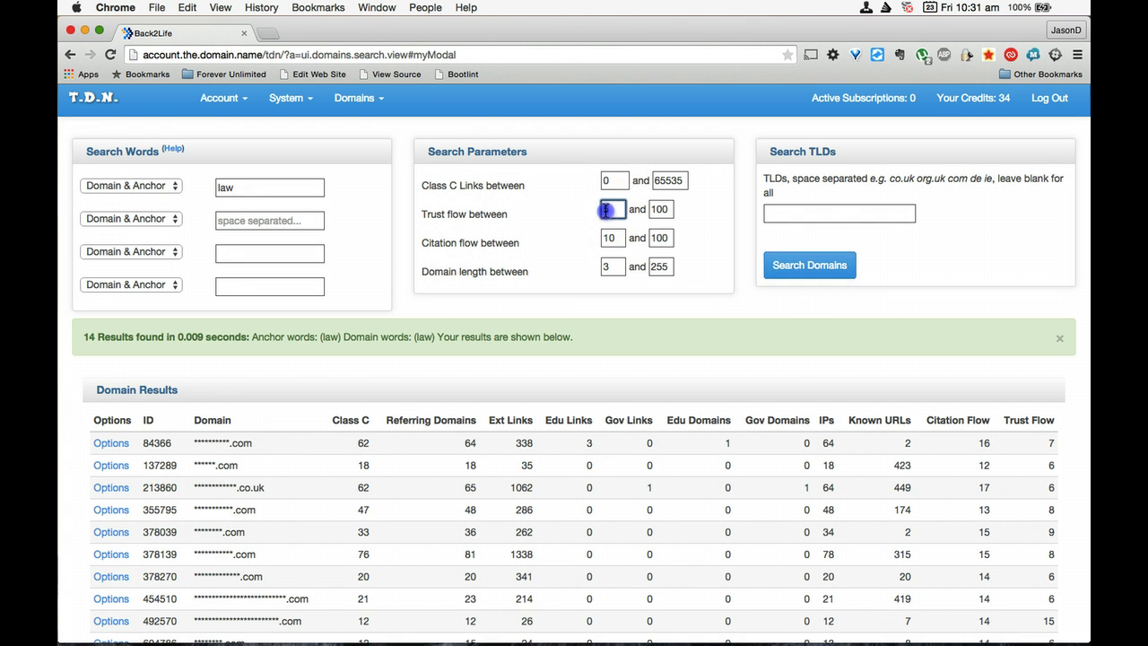
pyautogui.write('10')
pyautogui.click(812, 265)
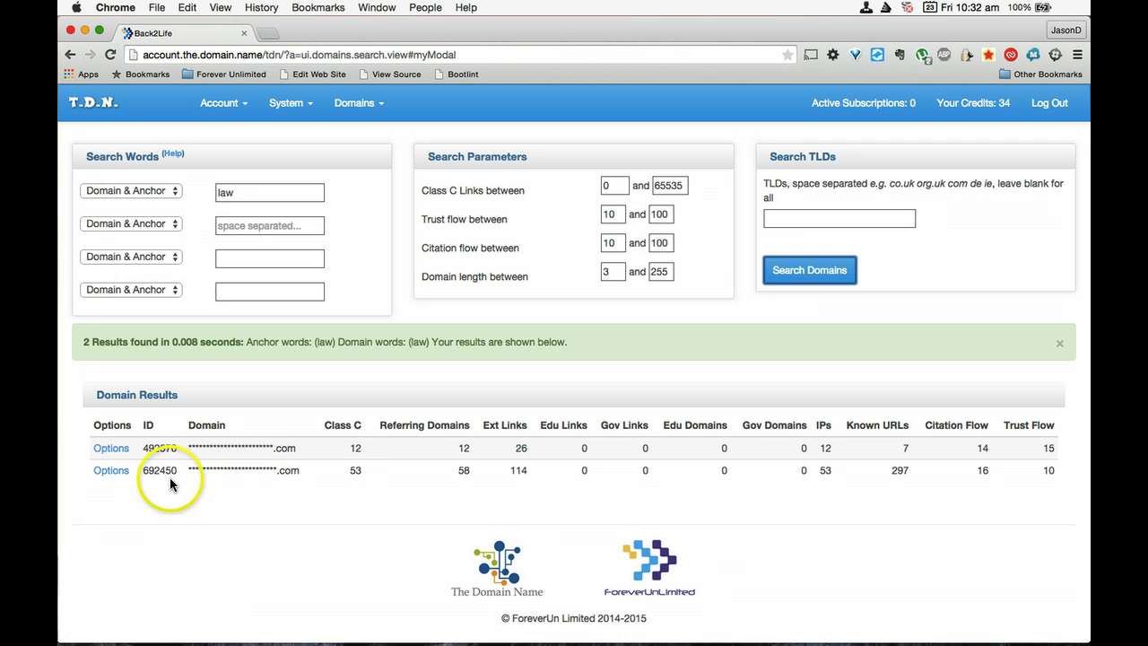
# Open the anchor text distribution for domain 692450 and read through its anchor phrases to the end of the list.
pyautogui.click(113, 472)
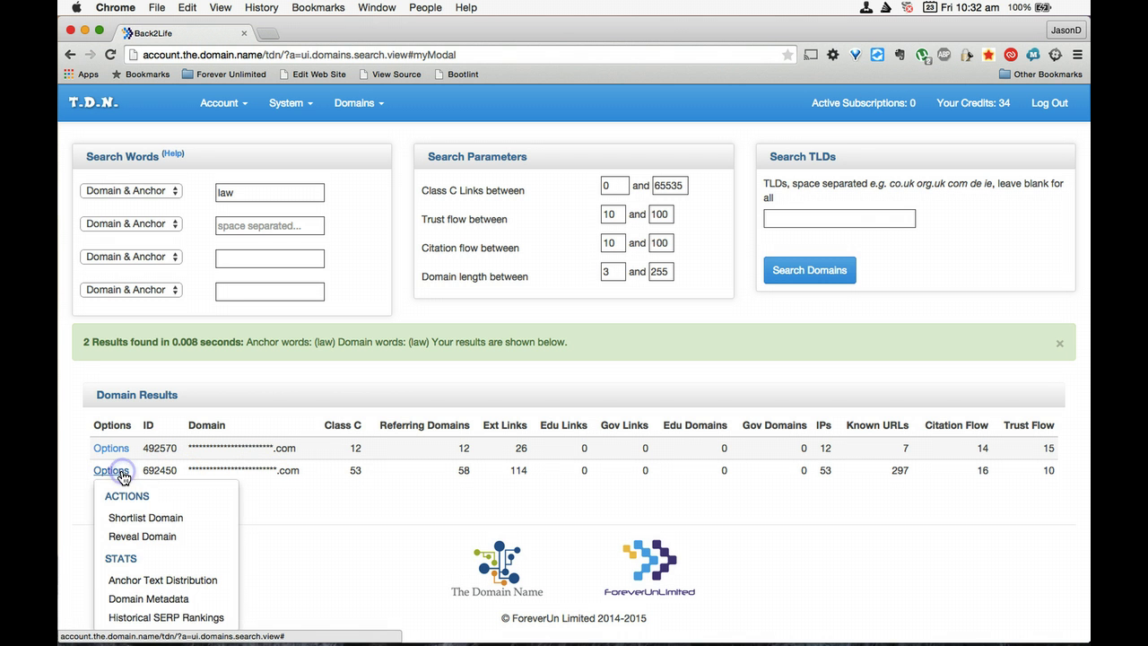
pyautogui.click(163, 582)
pyautogui.click(497, 373)
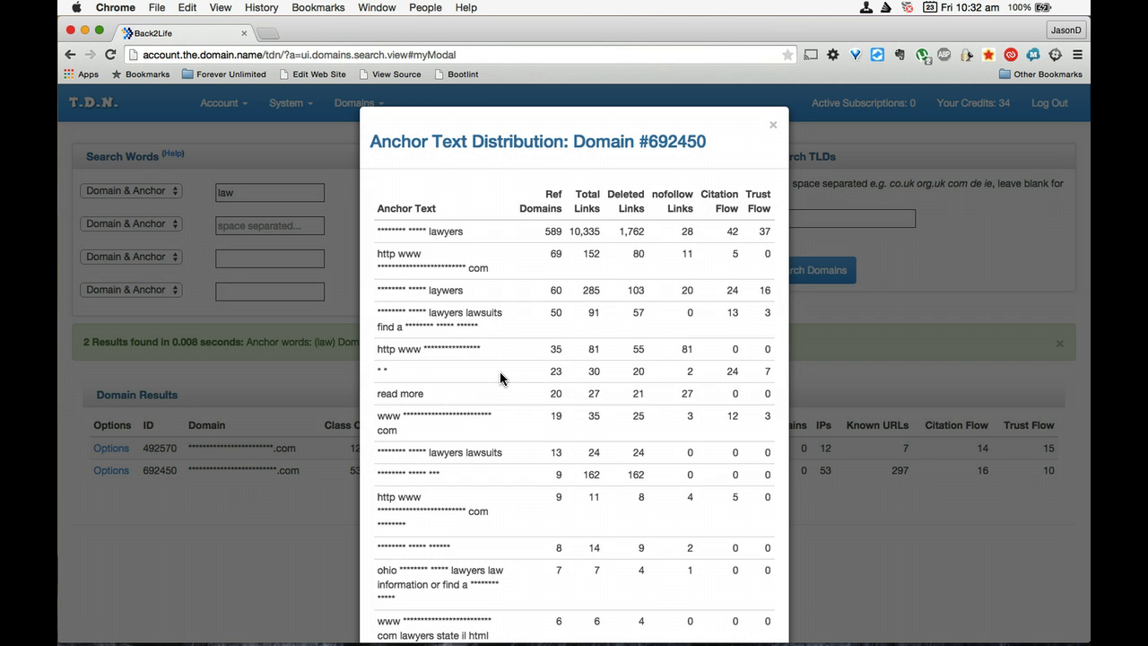
pyautogui.scroll(-1, 500, 371)
pyautogui.click(441, 230)
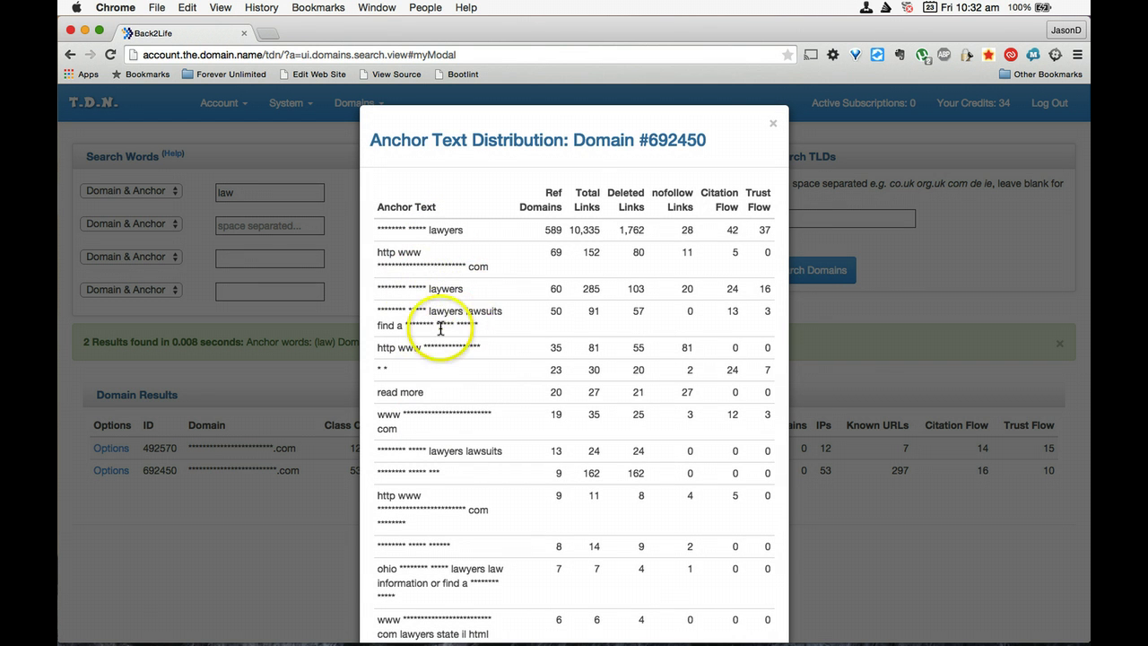
pyautogui.scroll(-3, 448, 296)
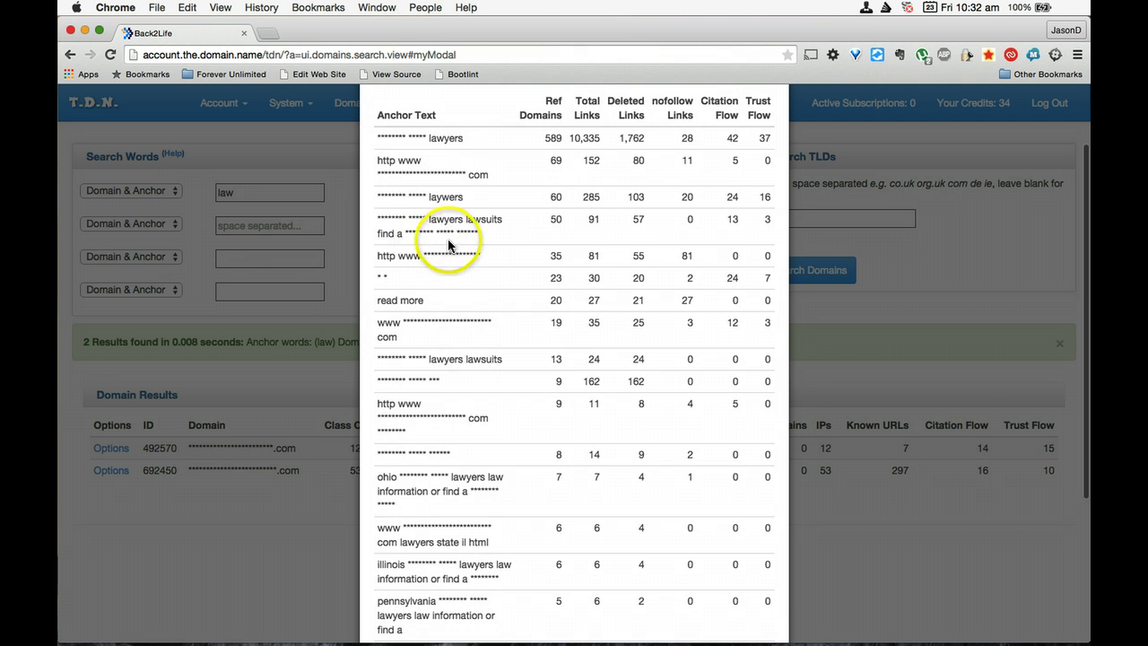
pyautogui.scroll(-2, 468, 269)
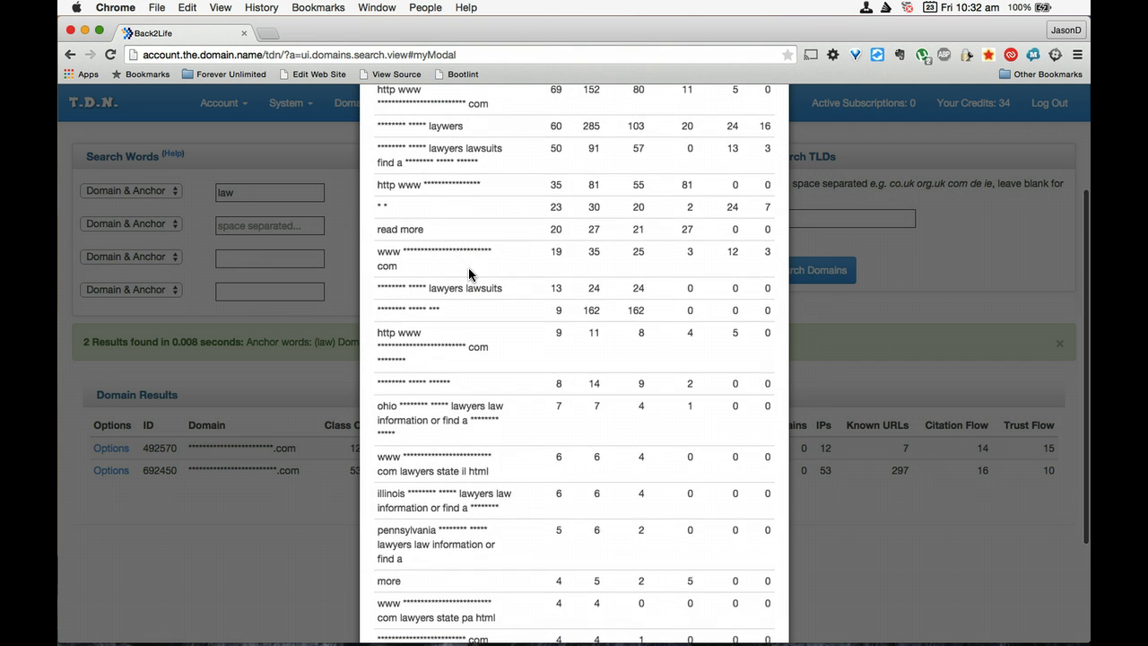
pyautogui.scroll(-3, 468, 267)
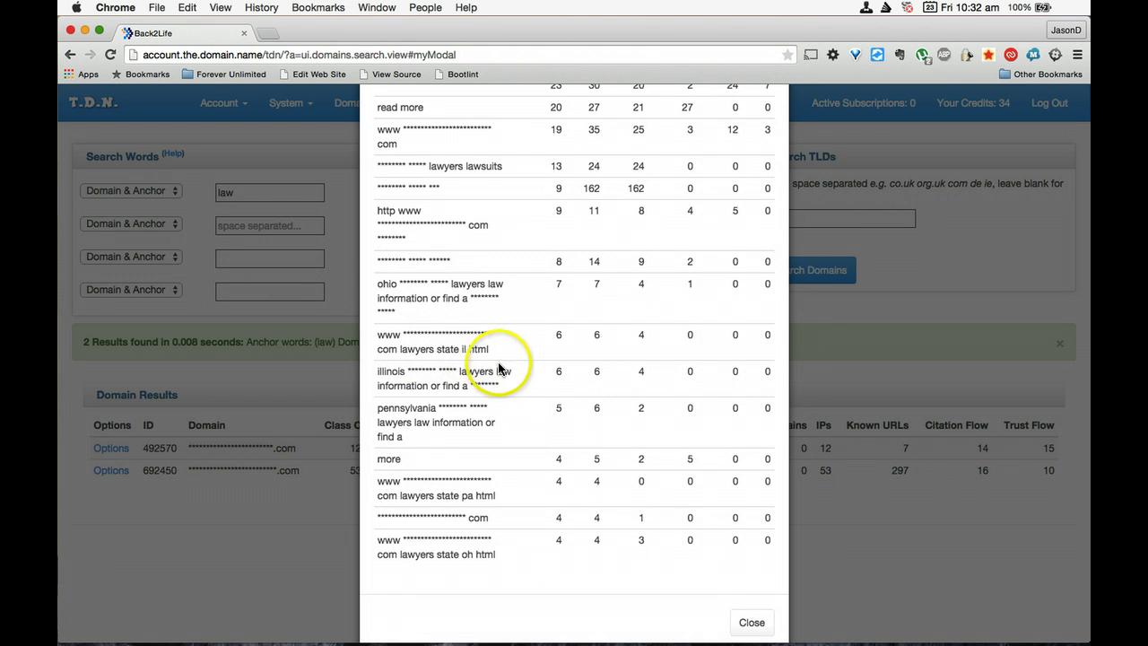
pyautogui.scroll(-2, 471, 359)
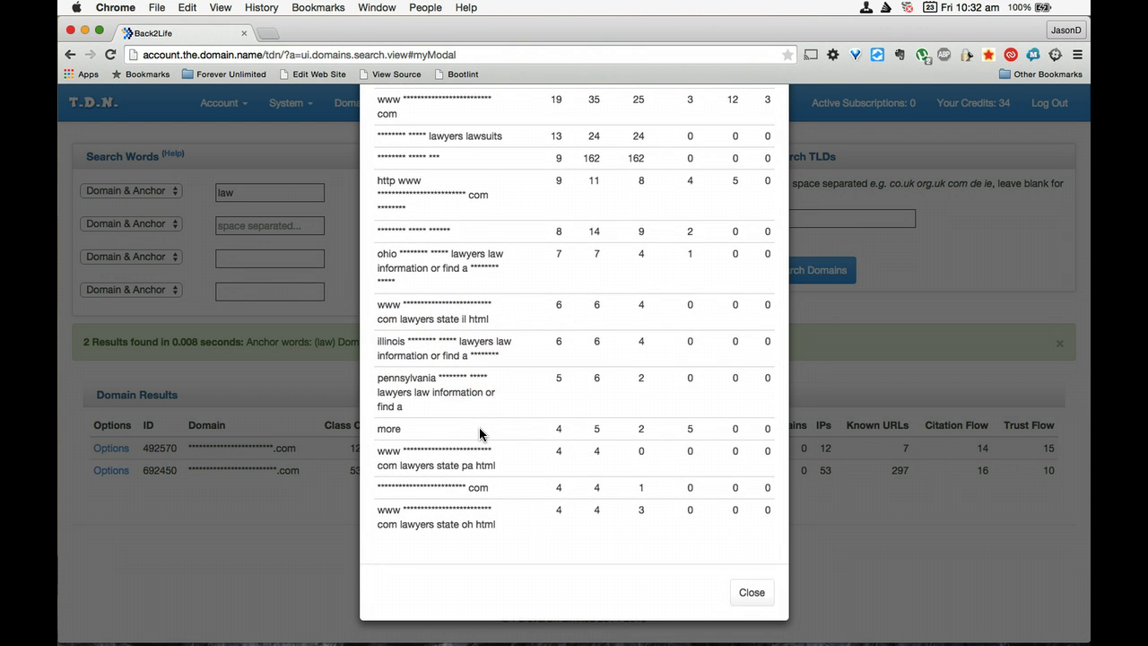
# Recheck the whole anchor list of domain 692450 and close the distribution report.
pyautogui.scroll(10, 479, 427)
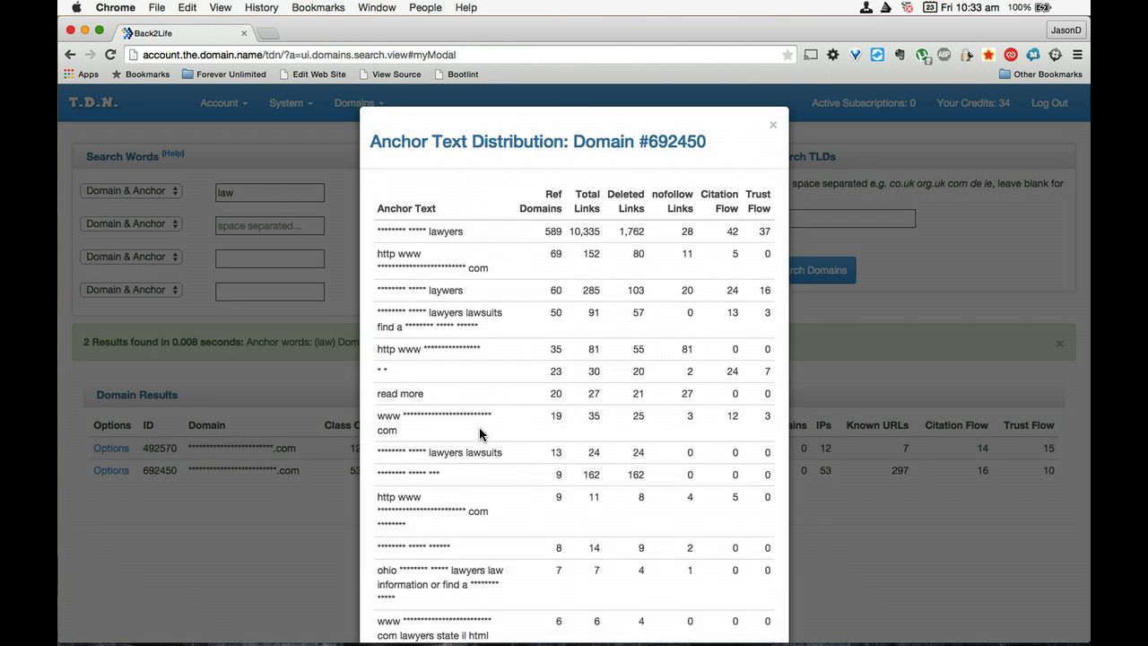
pyautogui.scroll(-10, 479, 427)
pyautogui.scroll(10, 478, 426)
pyautogui.click(774, 127)
# View the historical SERP rankings for domain 692450, then close the report.
pyautogui.click(104, 475)
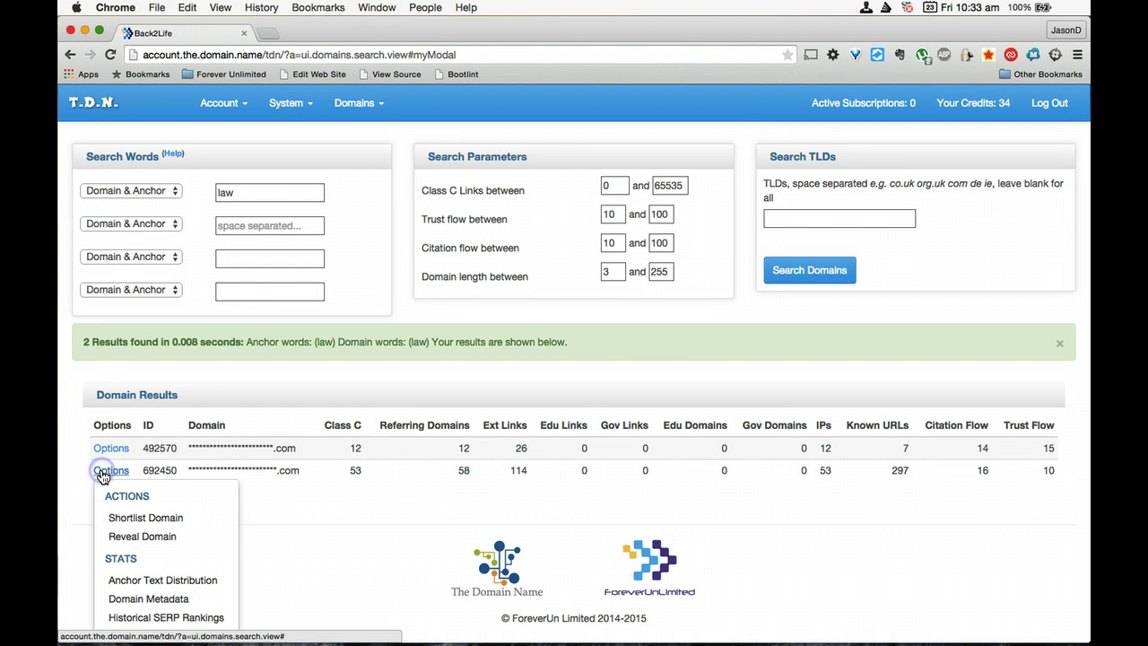
pyautogui.click(135, 618)
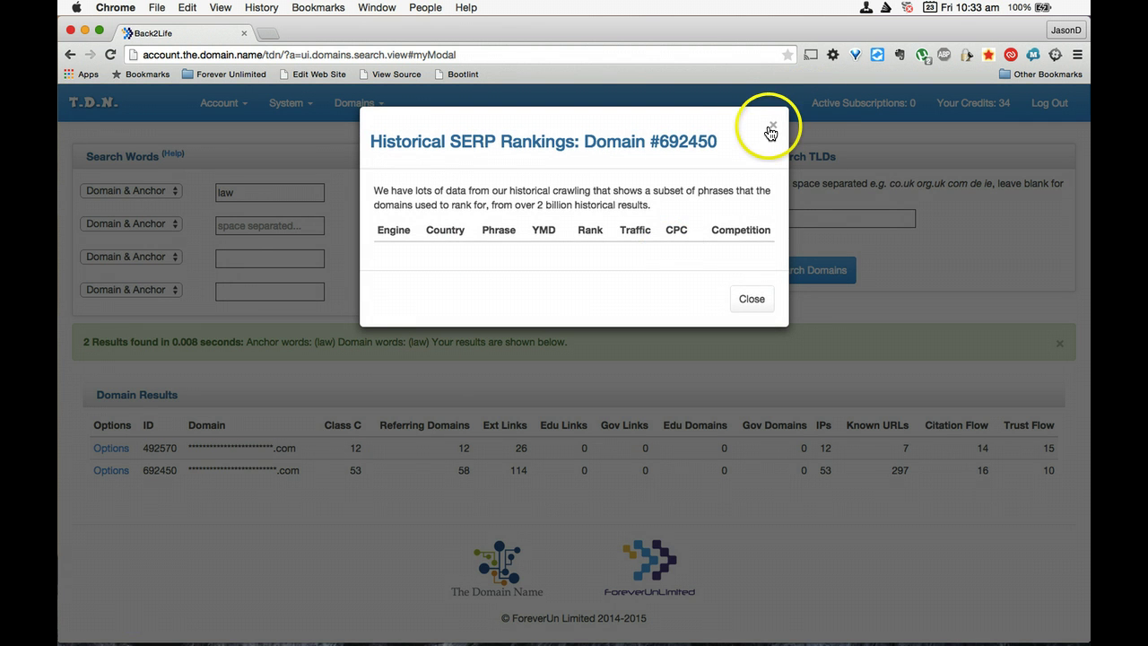
pyautogui.click(771, 128)
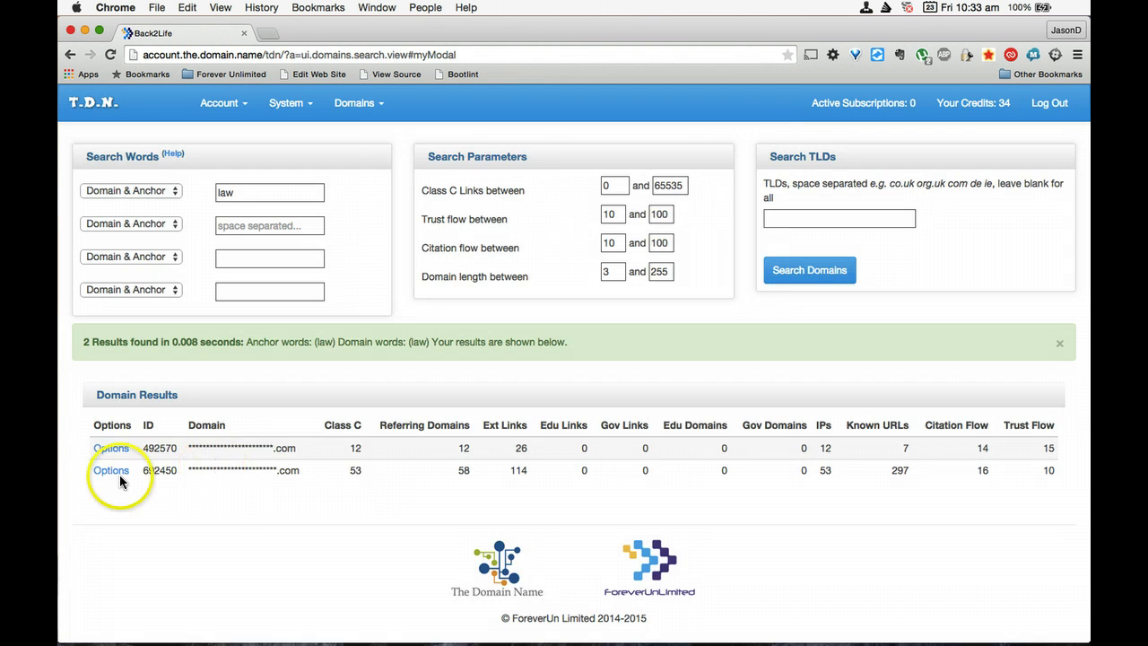
# Shortlist domain 692450 into the existing law group and close the dialog.
pyautogui.click(112, 472)
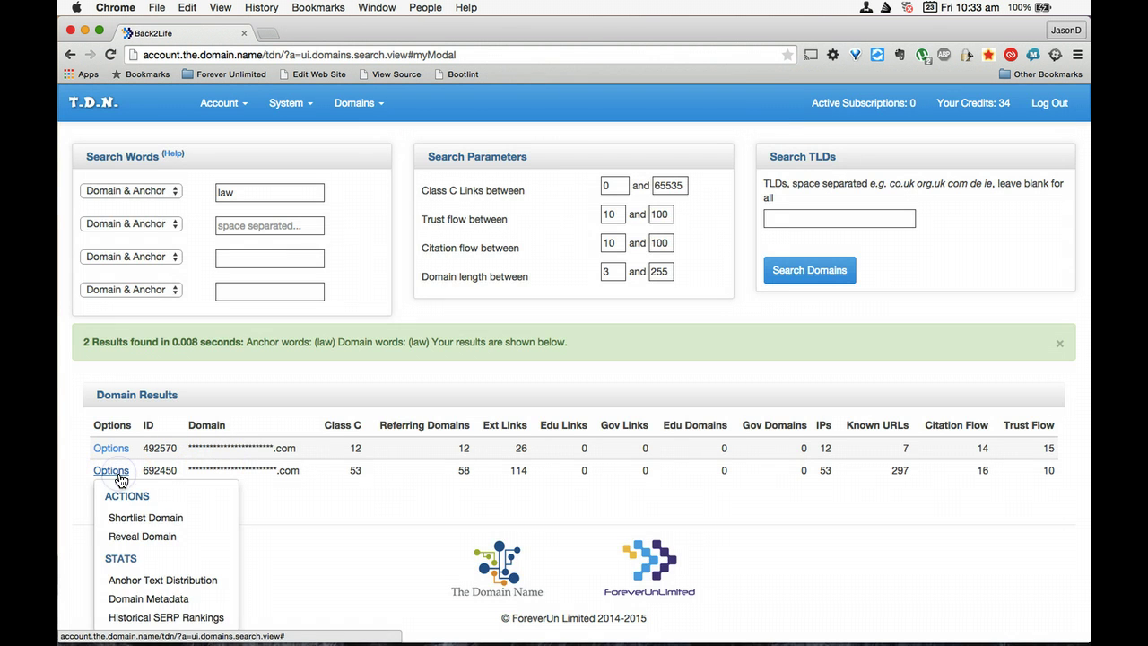
pyautogui.click(132, 519)
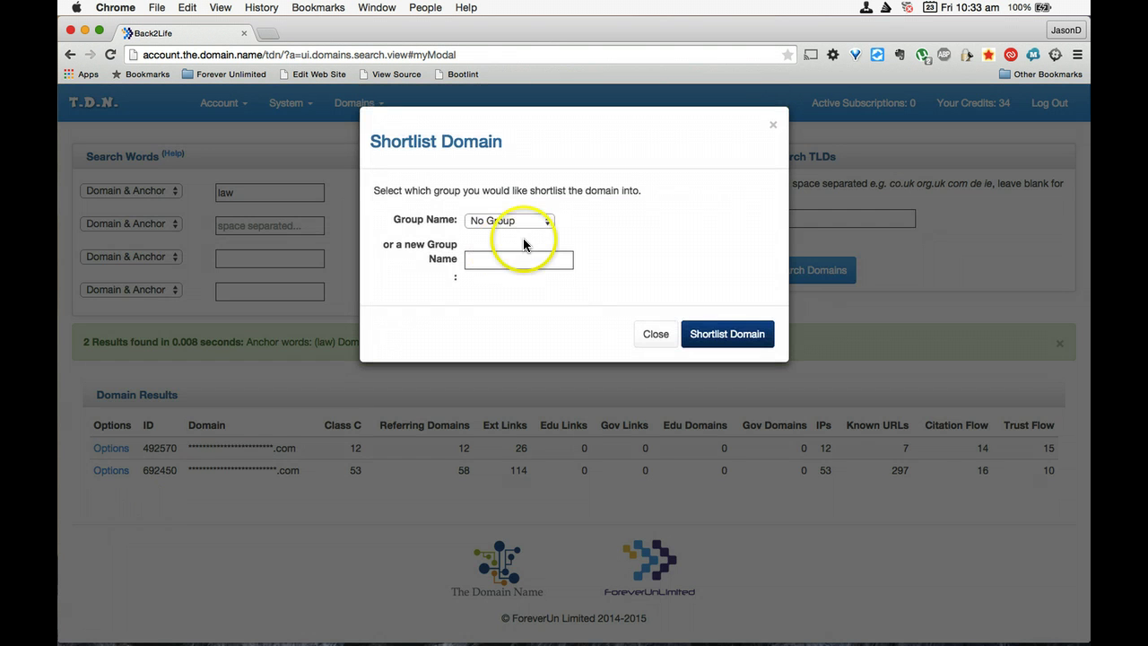
pyautogui.click(519, 223)
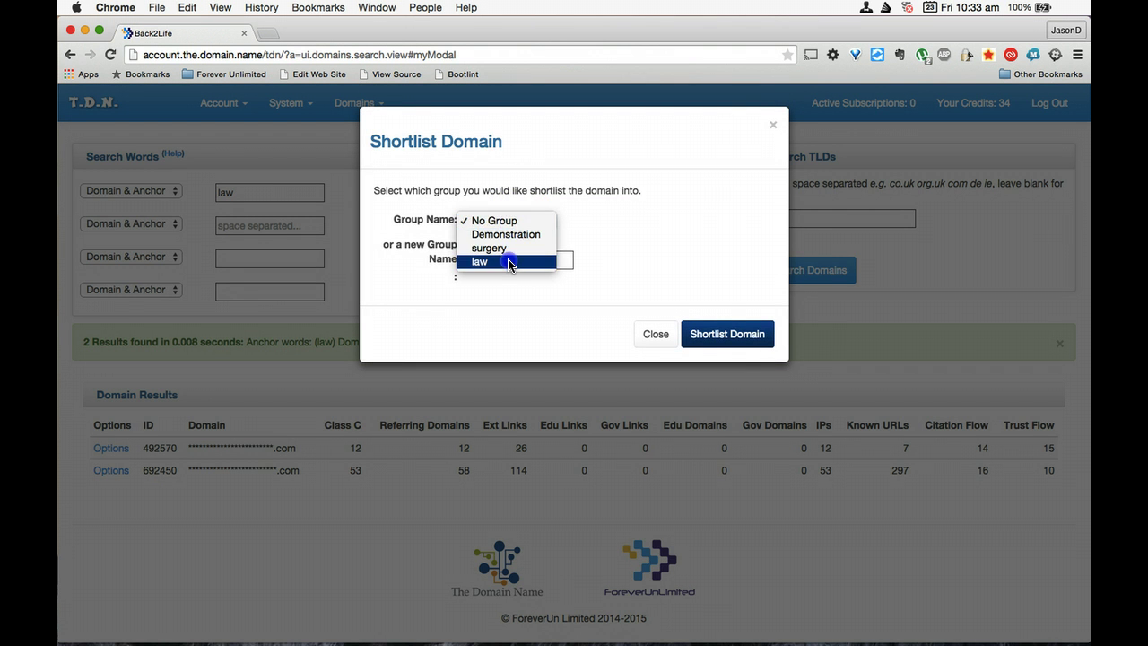
pyautogui.click(509, 262)
pyautogui.click(728, 336)
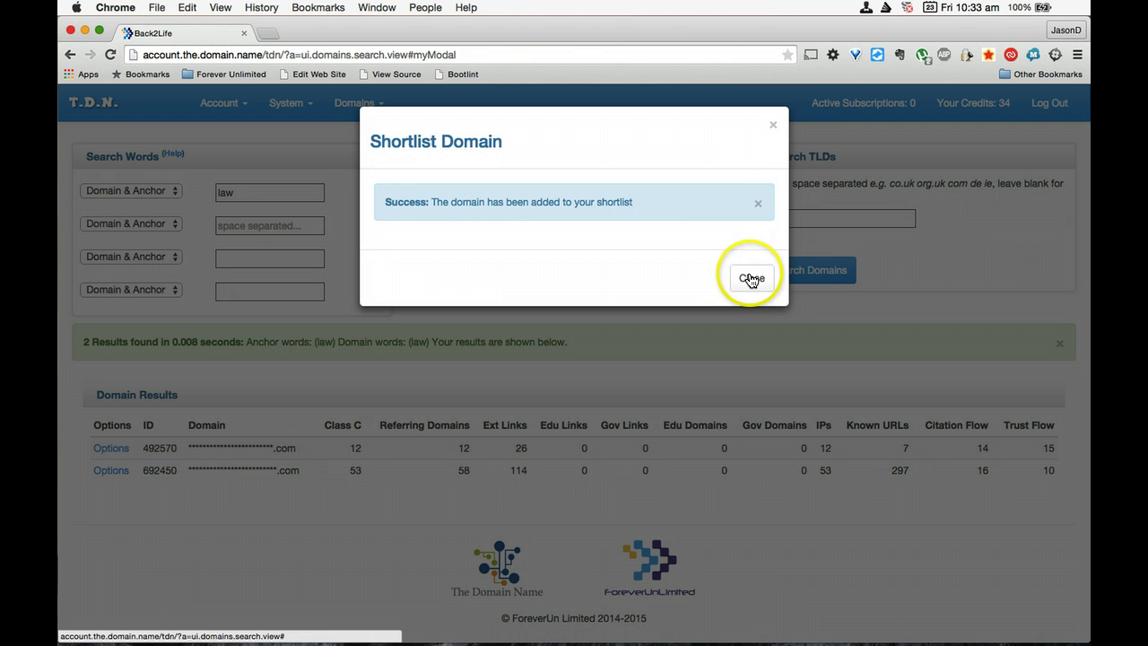
pyautogui.click(751, 278)
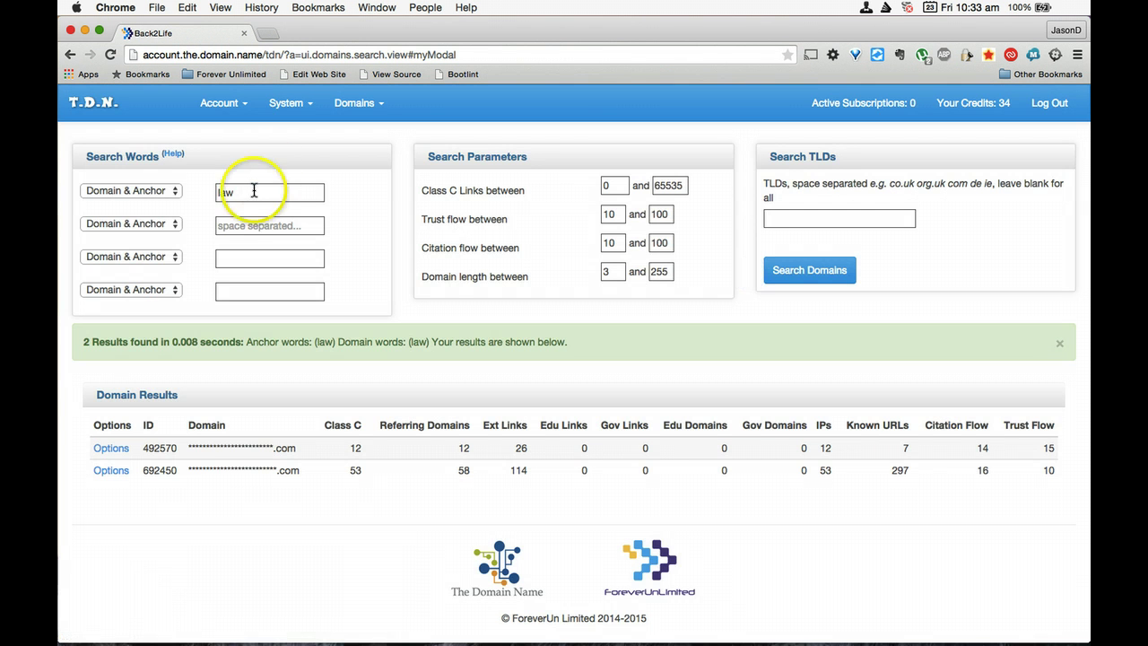
# Change the search word to "lawyer" and run the domain search.
pyautogui.click(254, 192)
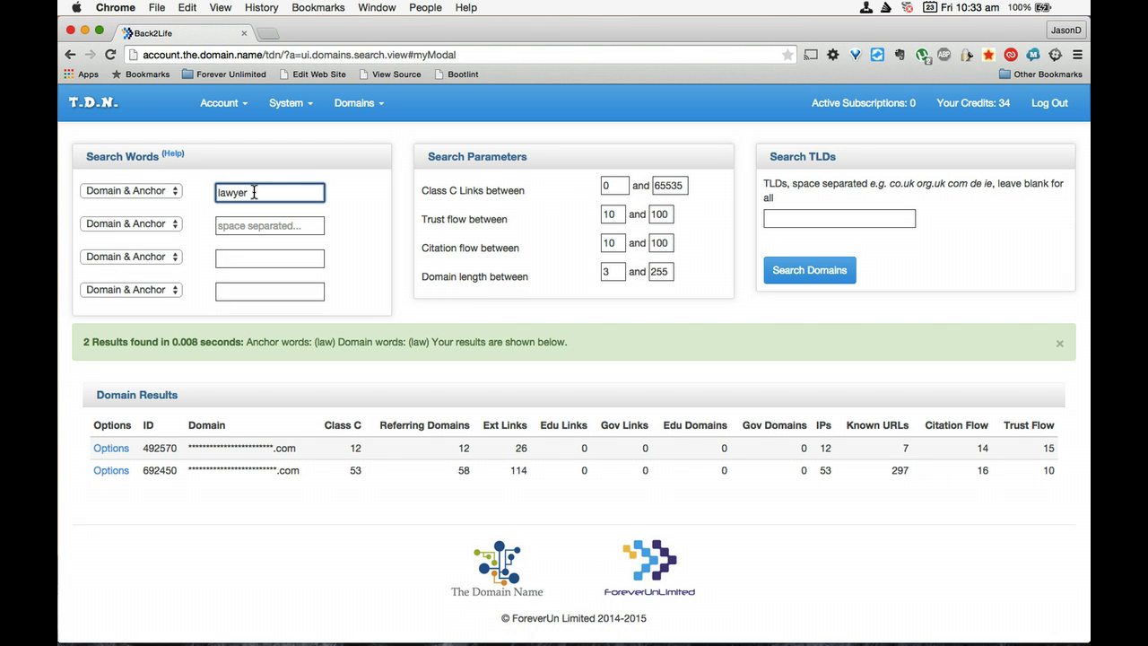
pyautogui.write('yer')
pyautogui.click(807, 273)
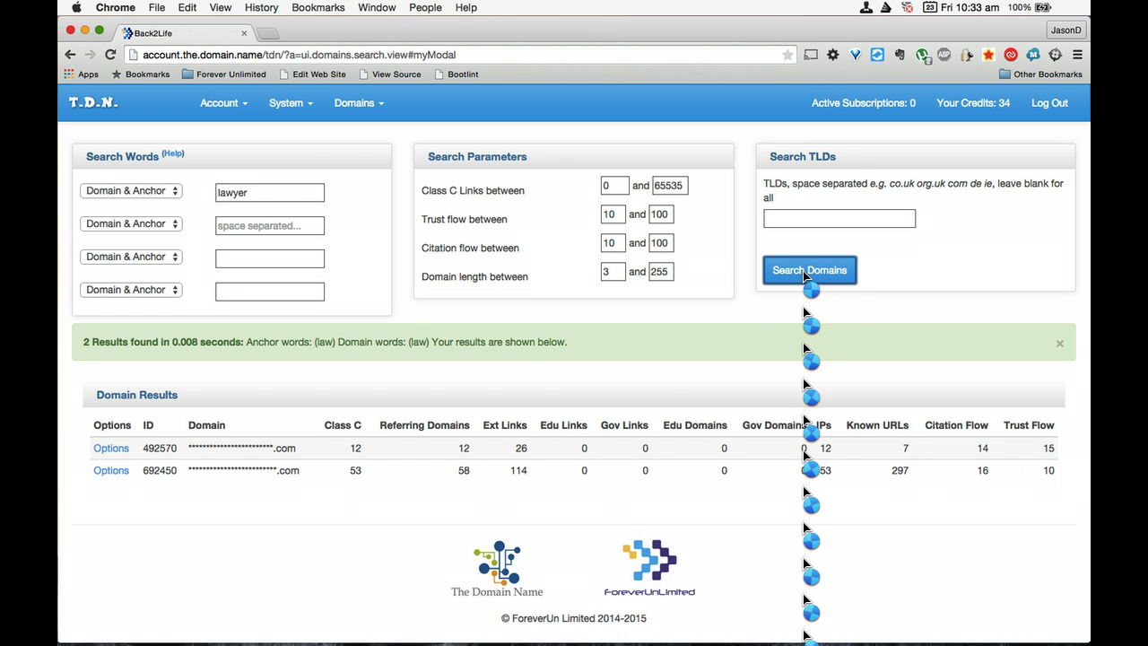
# Lower the minimum citation flow and minimum trust flow to 0 and rerun the "lawyer" search.
pyautogui.click(616, 248)
pyautogui.doubleClick(616, 248)
pyautogui.write('0')
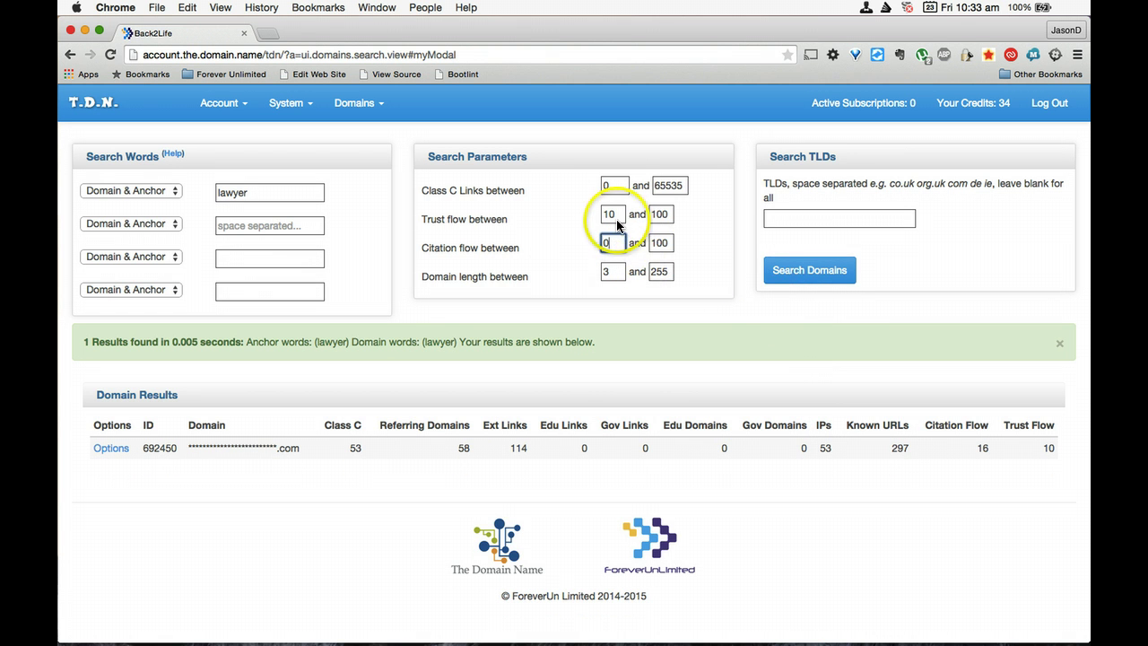
pyautogui.doubleClick(614, 215)
pyautogui.write('0')
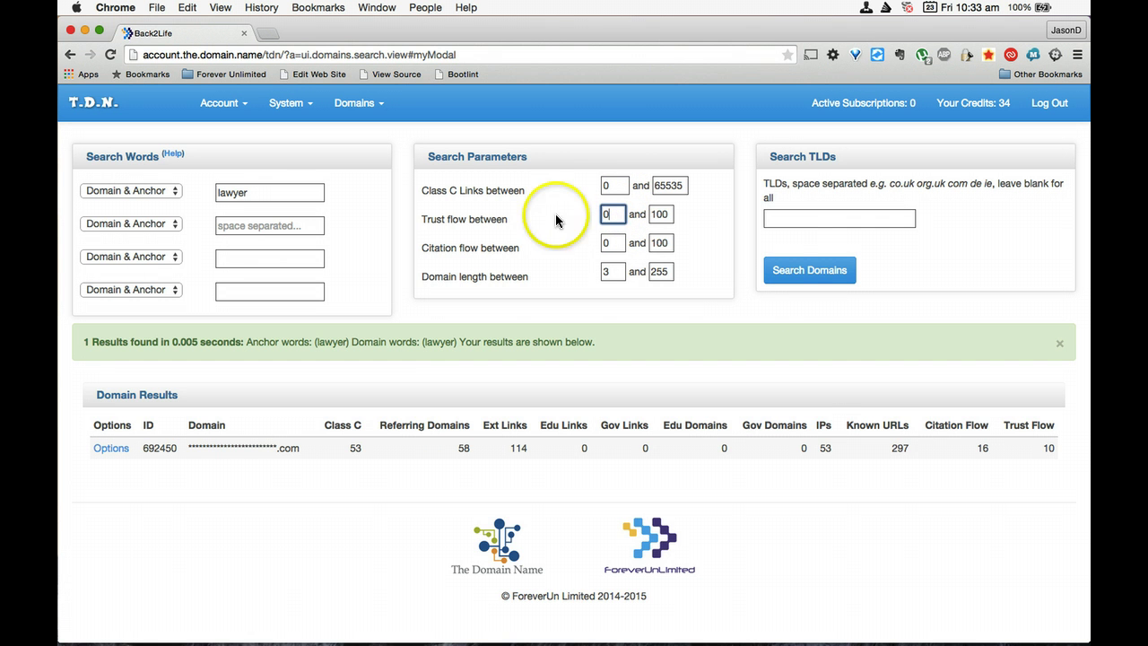
pyautogui.click(825, 270)
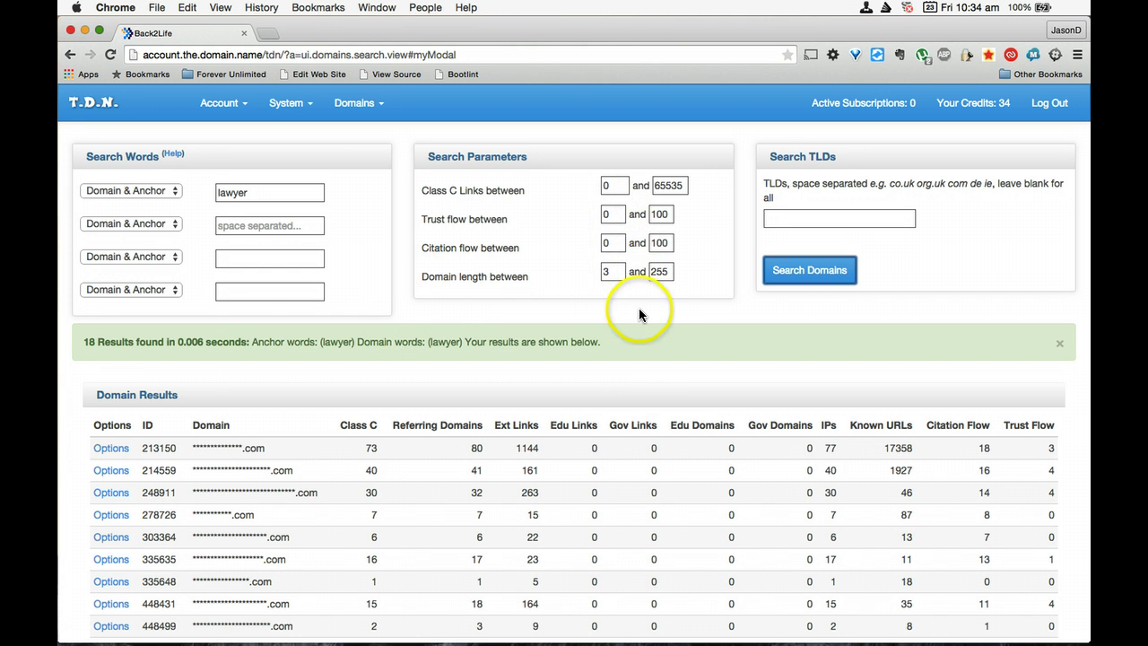
# Narrow the "lawyer" search to a minimum citation flow of 10 and a minimum trust flow of 10, rerunning it after each change.
pyautogui.doubleClick(615, 243)
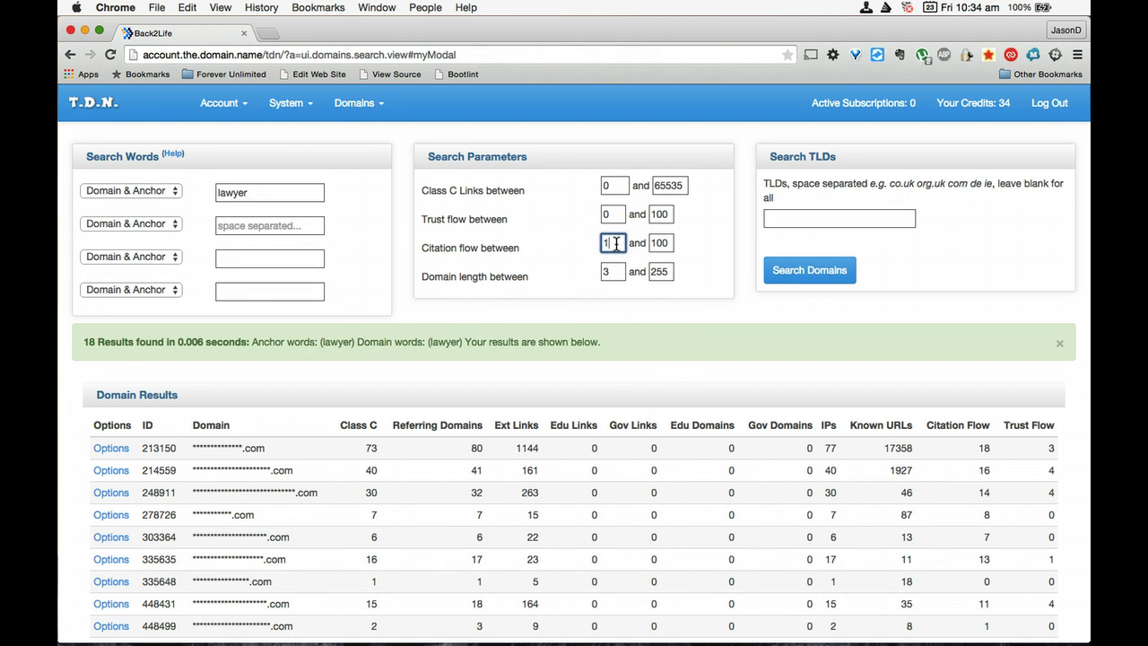
pyautogui.write('10')
pyautogui.click(802, 261)
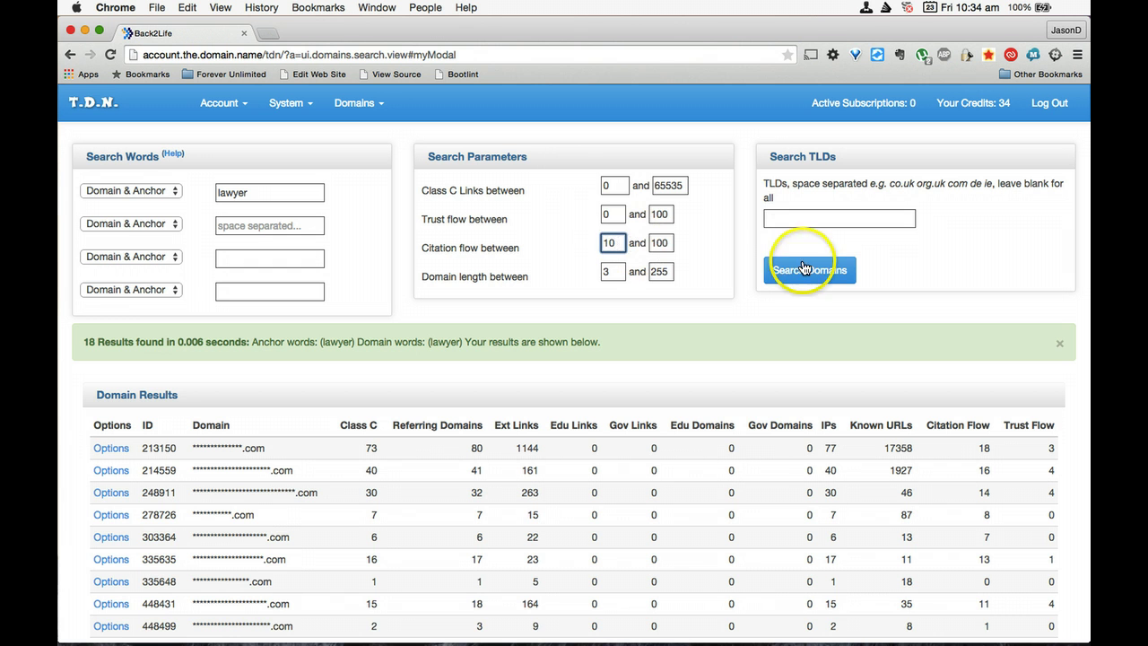
pyautogui.doubleClick(613, 213)
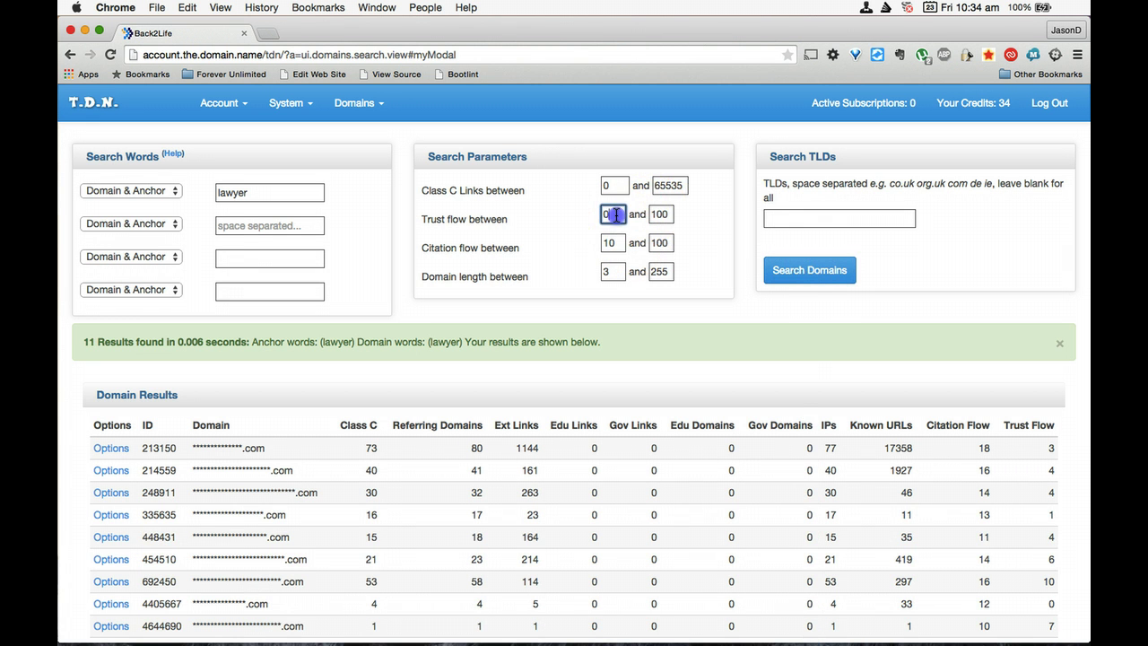
pyautogui.write('10')
pyautogui.click(781, 266)
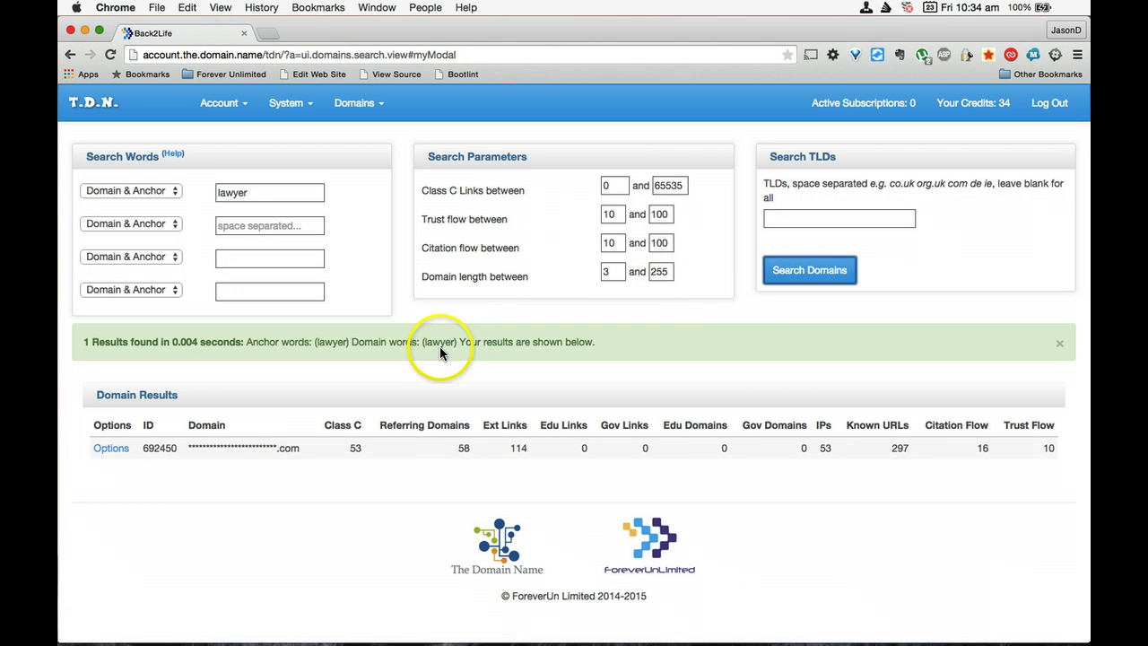
# Review the anchor text distribution of domain 692450 from the "lawyer" results and close the report.
pyautogui.doubleClick(613, 185)
pyautogui.click(356, 444)
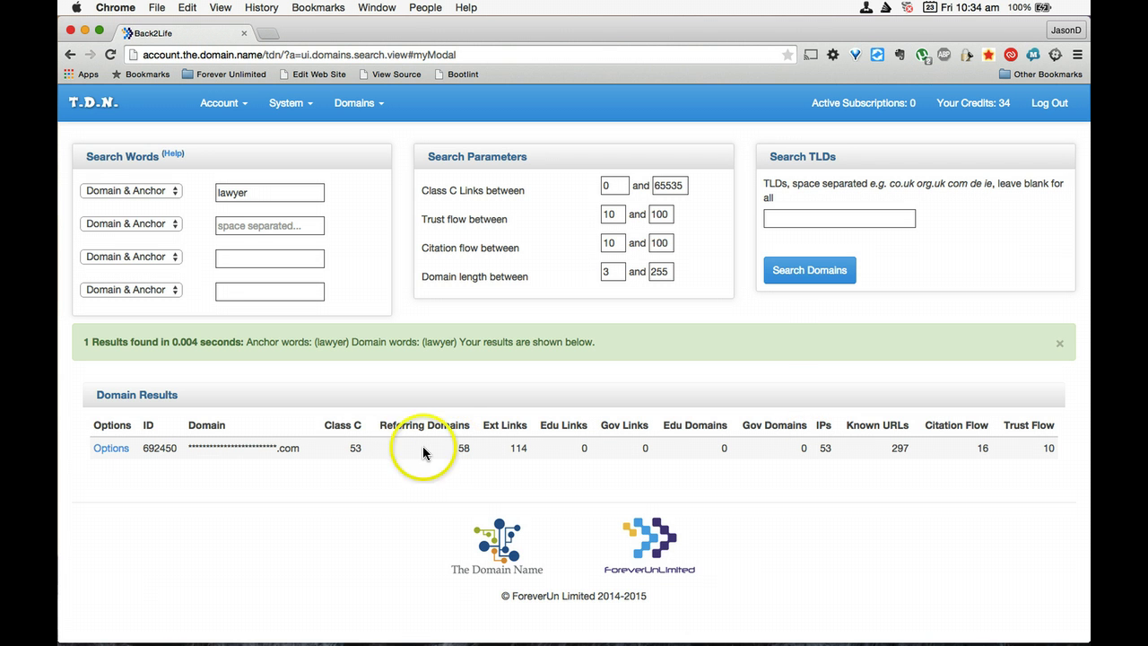
pyautogui.click(111, 447)
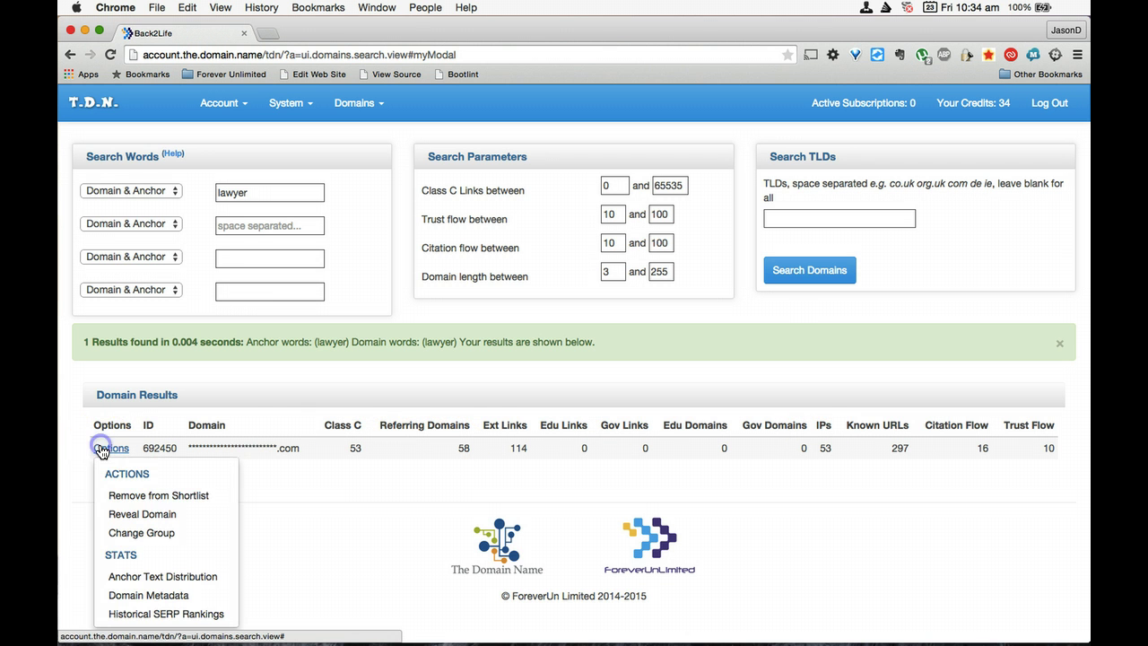
pyautogui.click(130, 578)
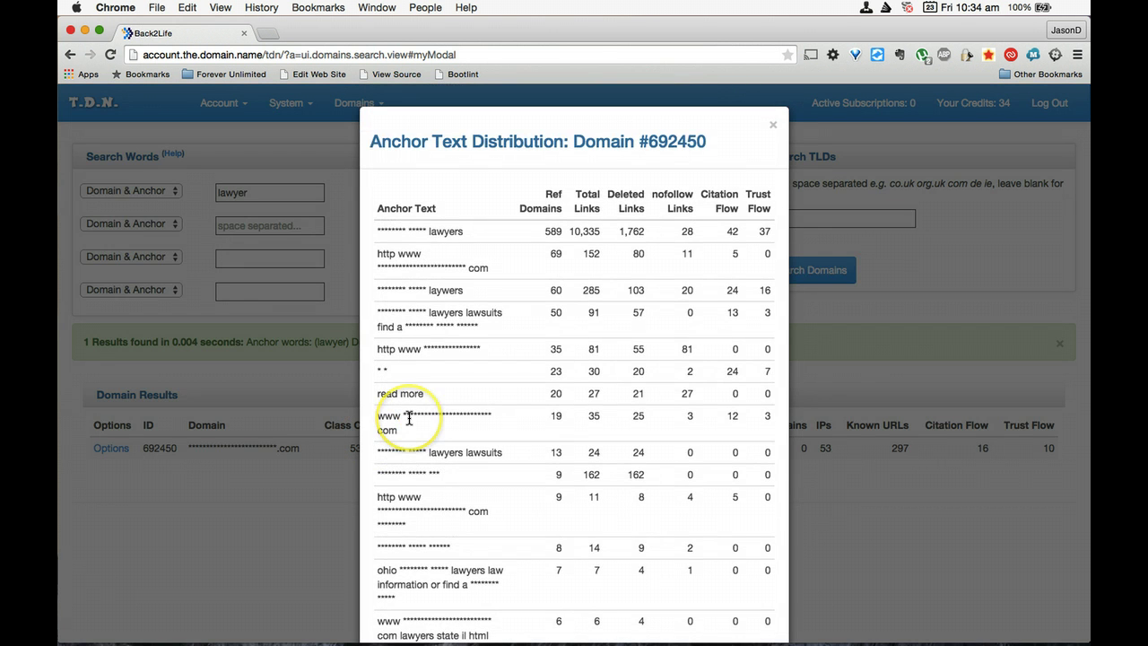
pyautogui.scroll(-6, 409, 418)
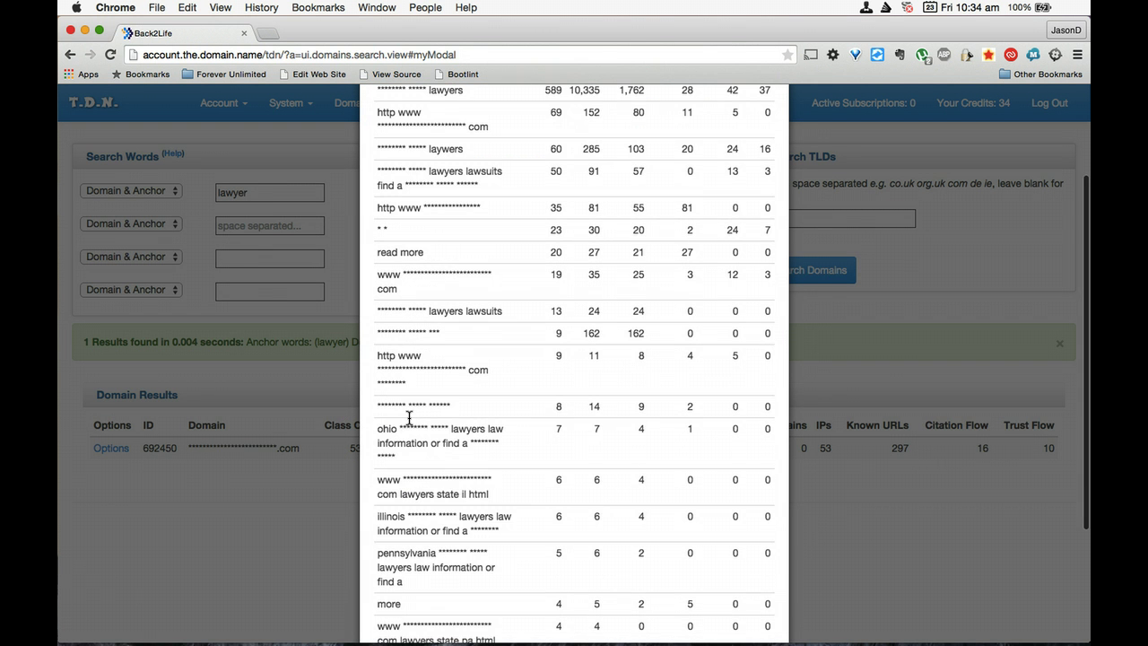
pyautogui.scroll(-1, 409, 418)
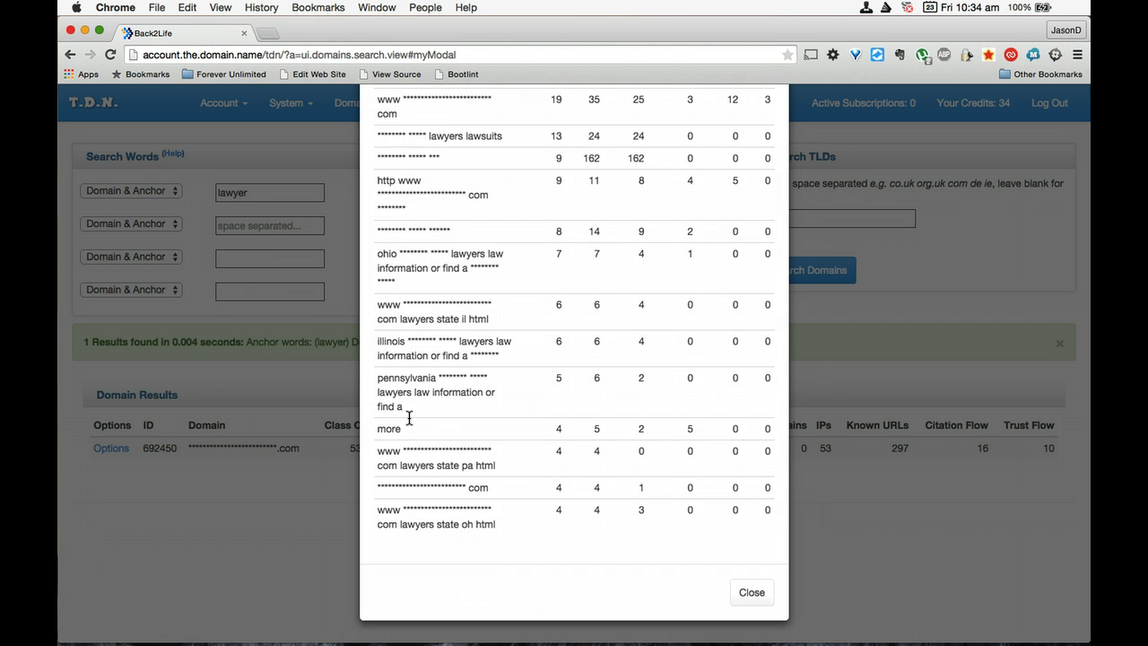
pyautogui.scroll(7, 409, 418)
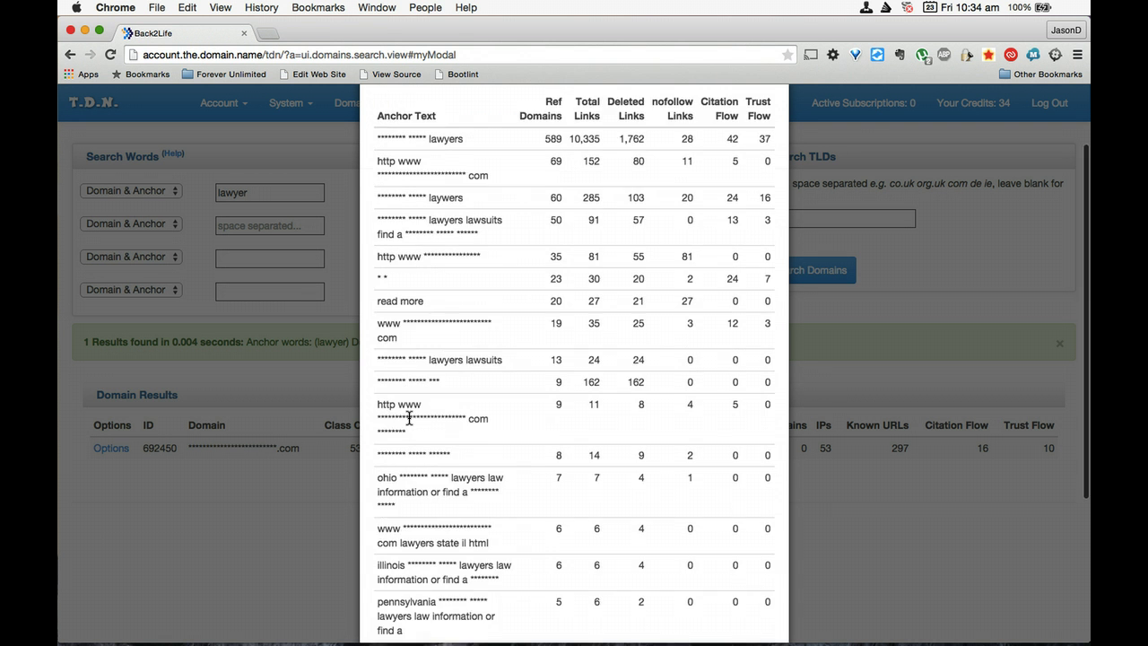
pyautogui.click(774, 126)
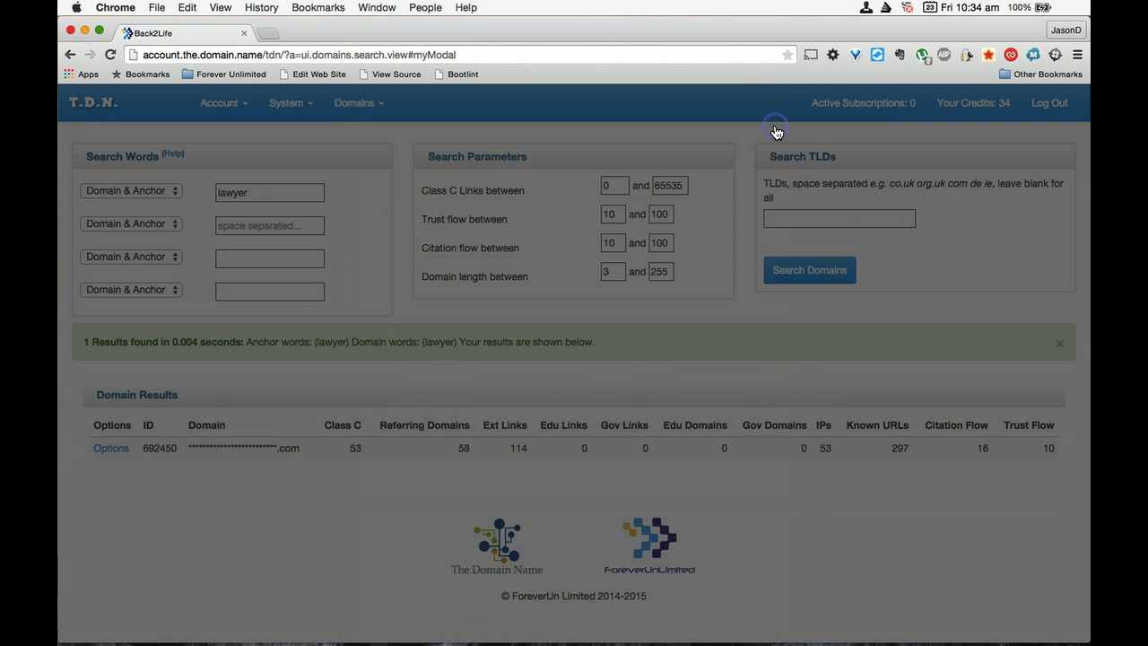
# Check the historical SERP rankings of domain 692450 from the "lawyer" results and close the report.
pyautogui.click(112, 447)
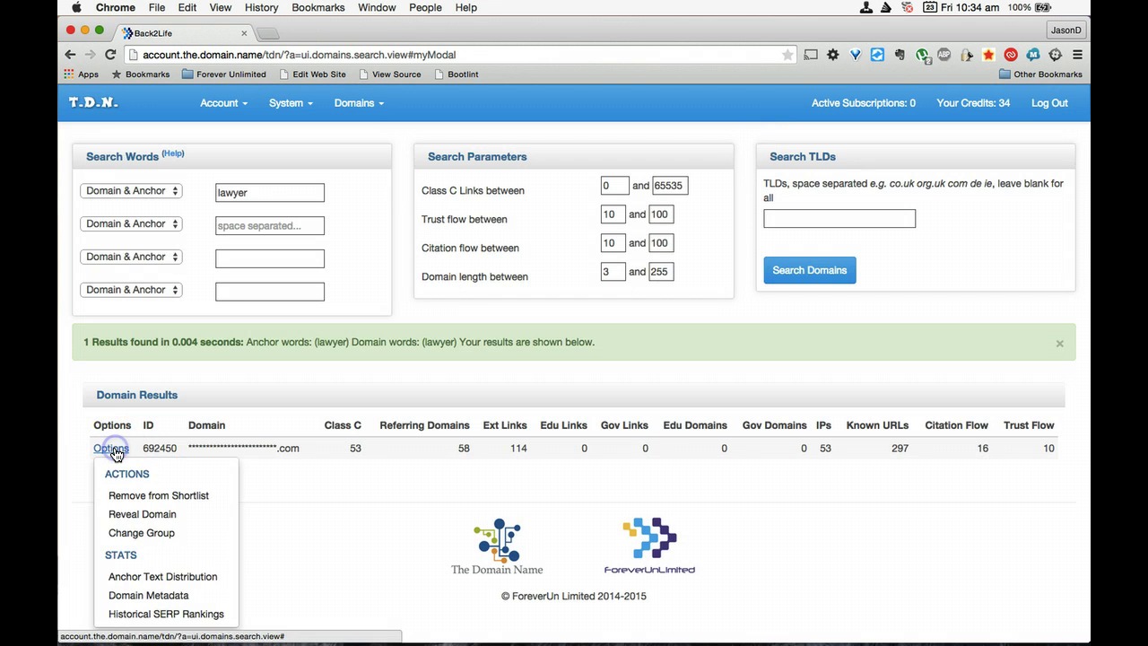
pyautogui.click(139, 618)
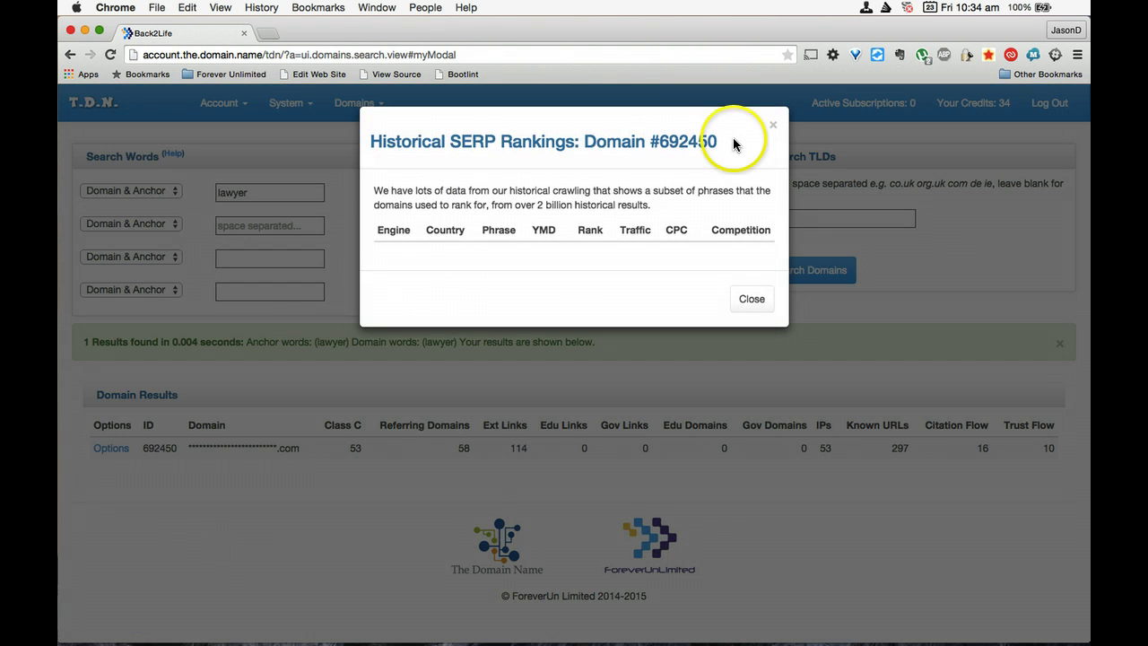
pyautogui.click(772, 126)
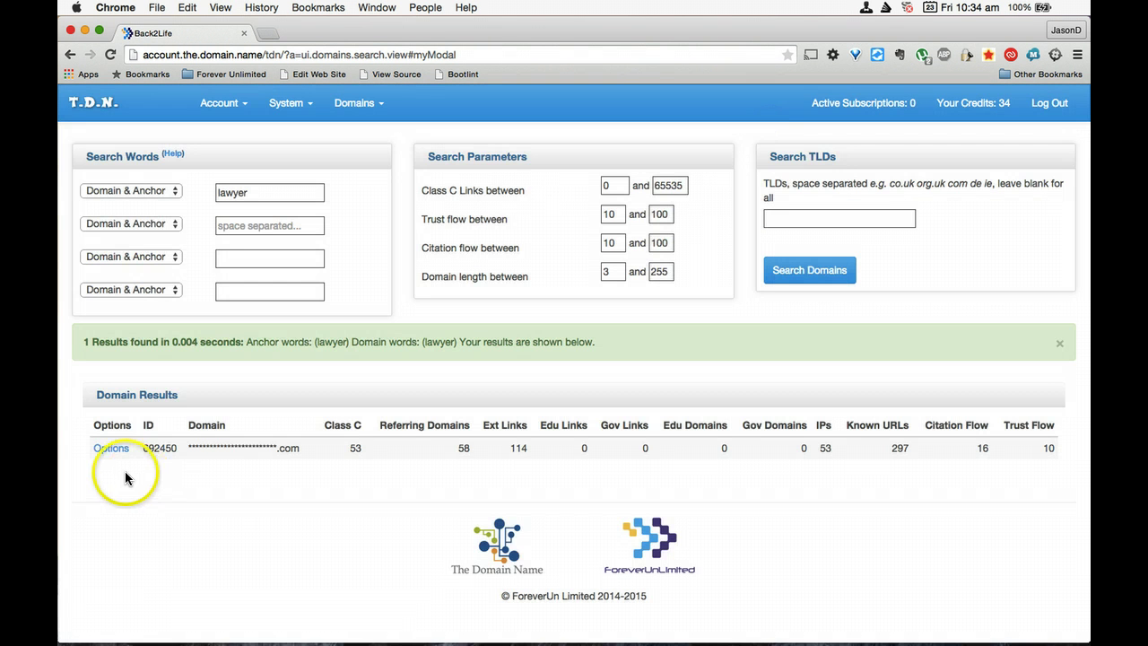
pyautogui.click(113, 447)
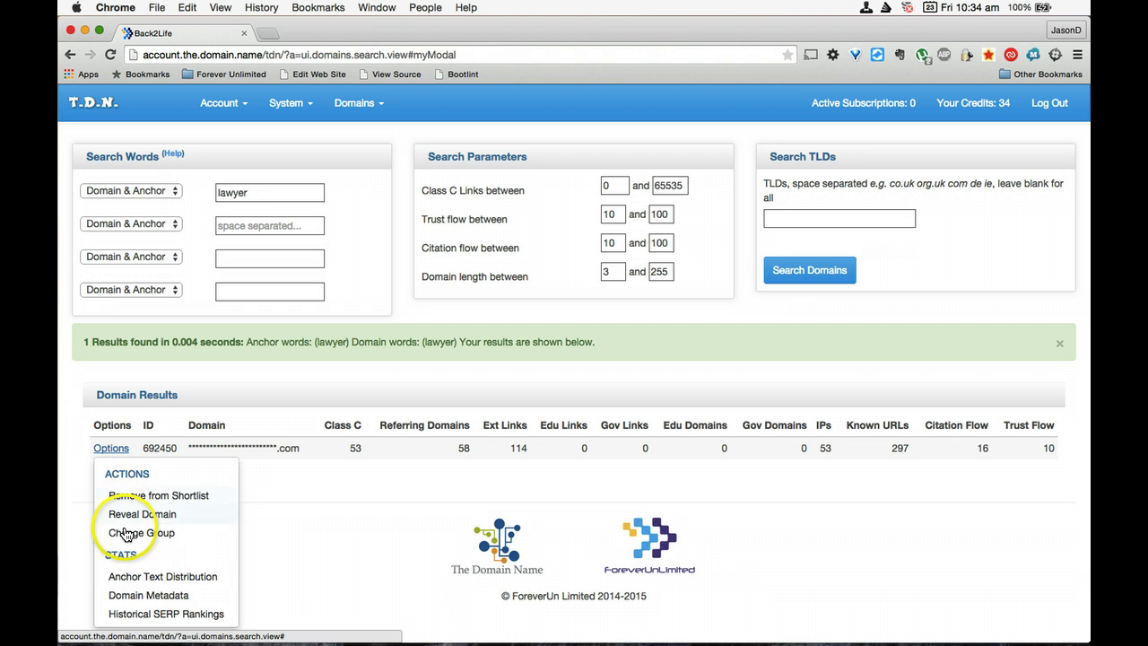
pyautogui.click(312, 533)
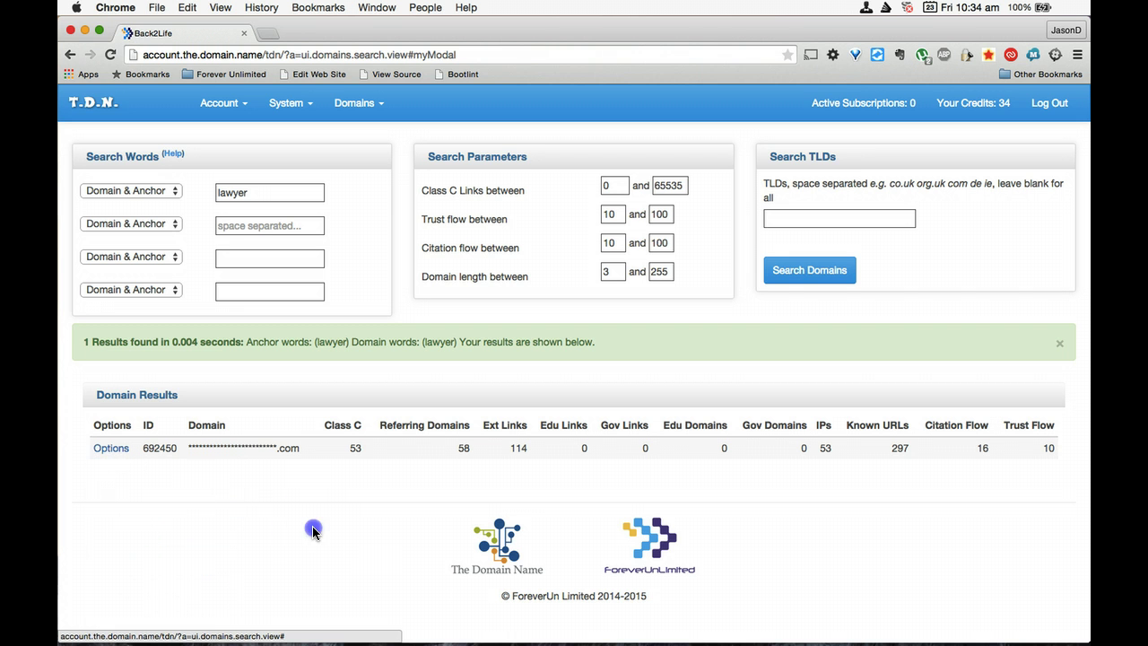
pyautogui.click(112, 448)
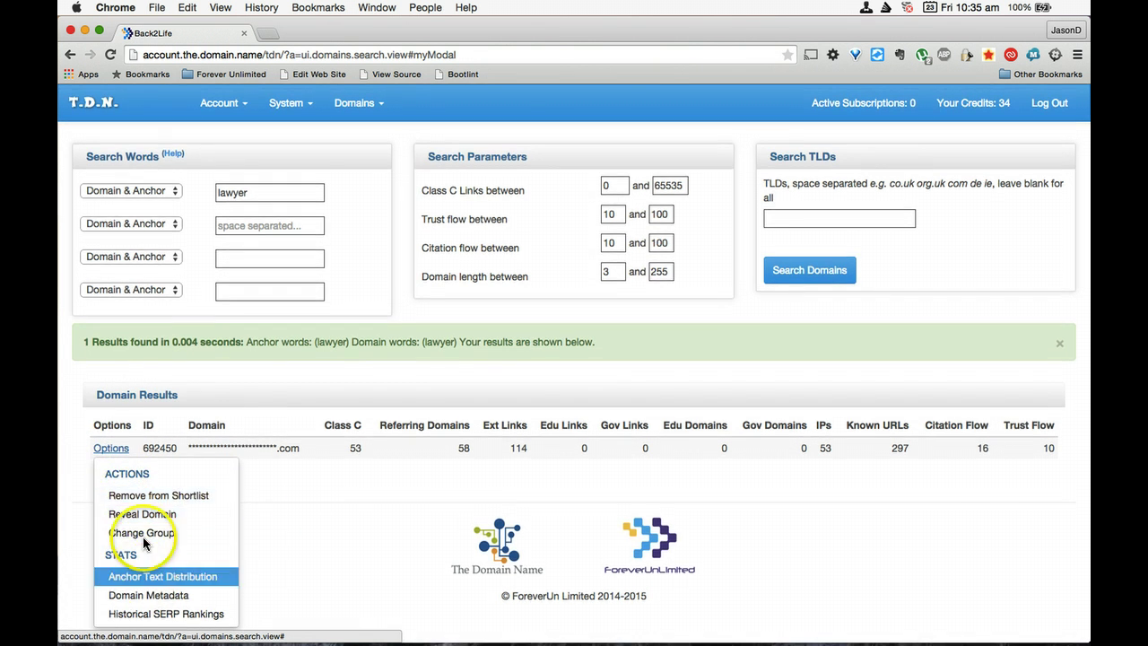
pyautogui.click(327, 513)
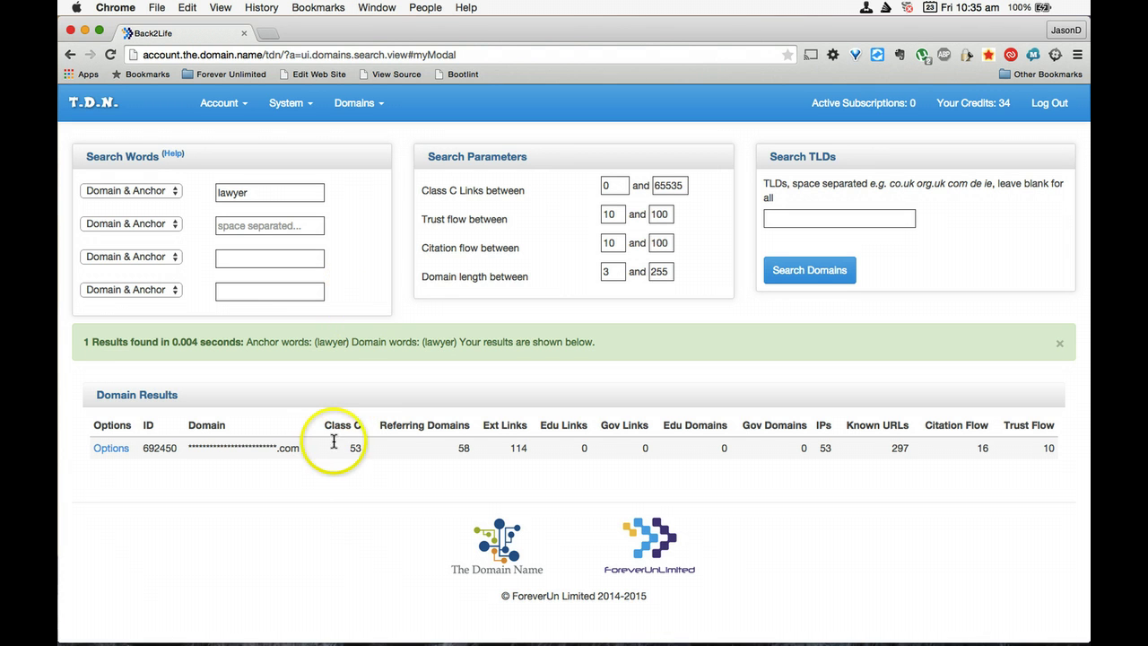
# Rerun the domain search with the word "law" and open the anchor text distribution for domain 492570.
pyautogui.doubleClick(268, 190)
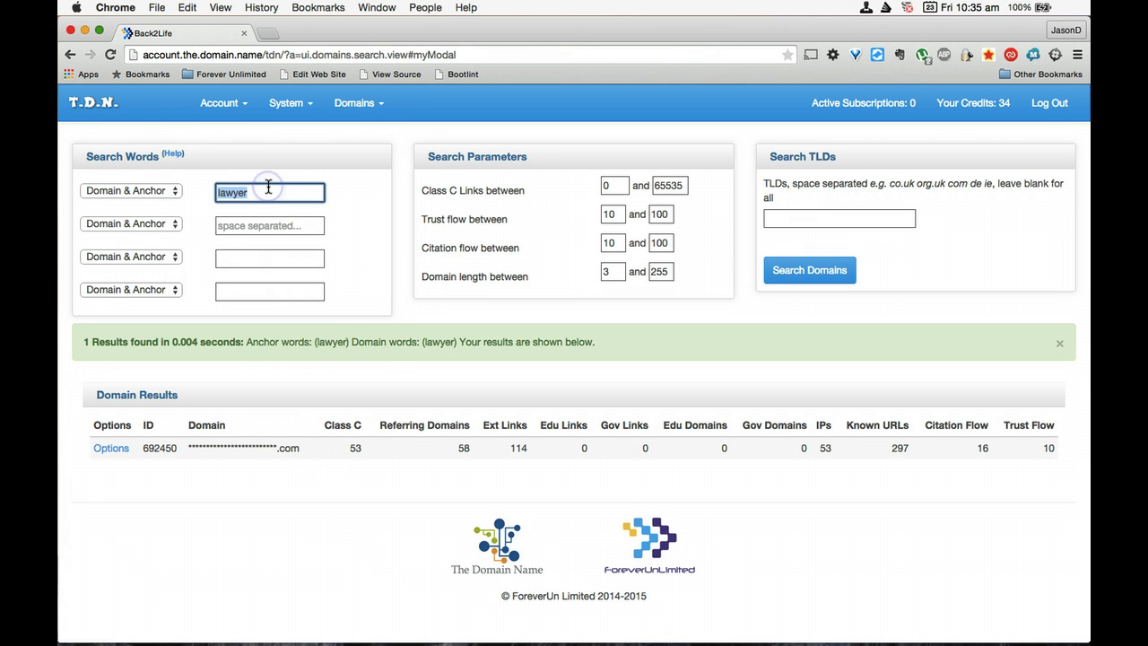
pyautogui.write('law')
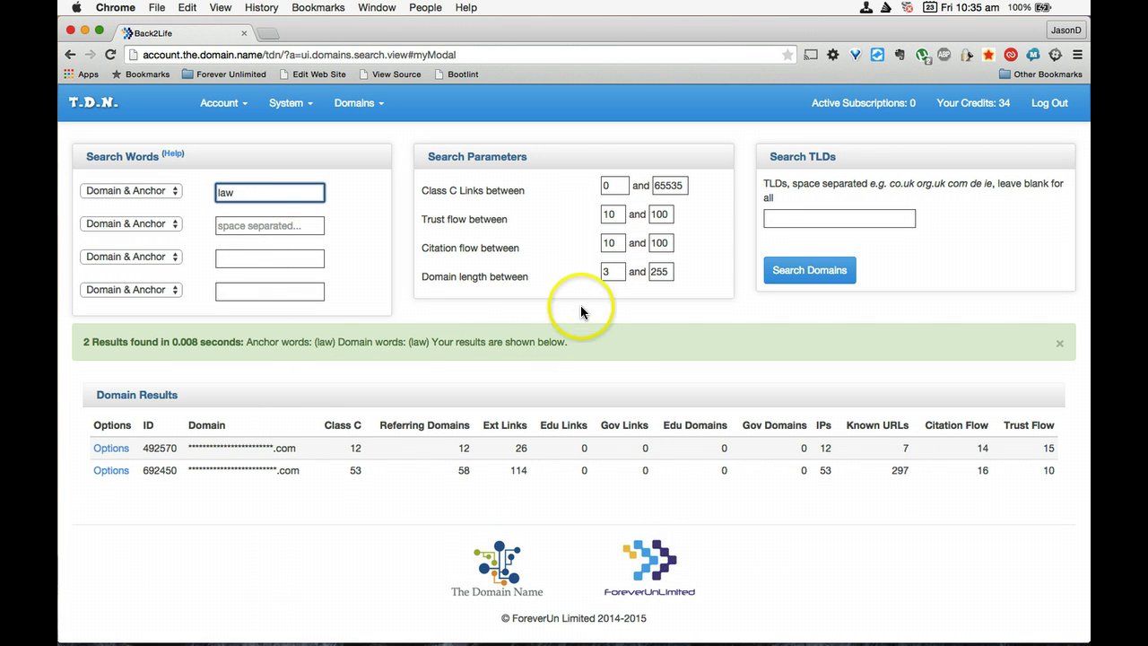
pyautogui.click(104, 449)
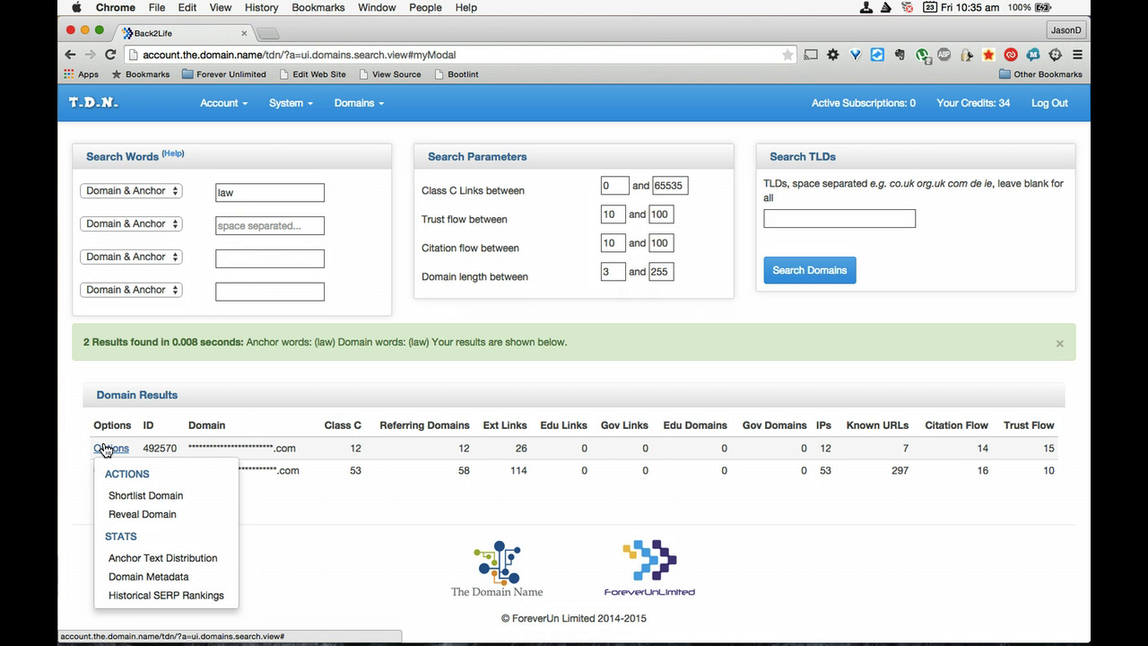
pyautogui.click(137, 560)
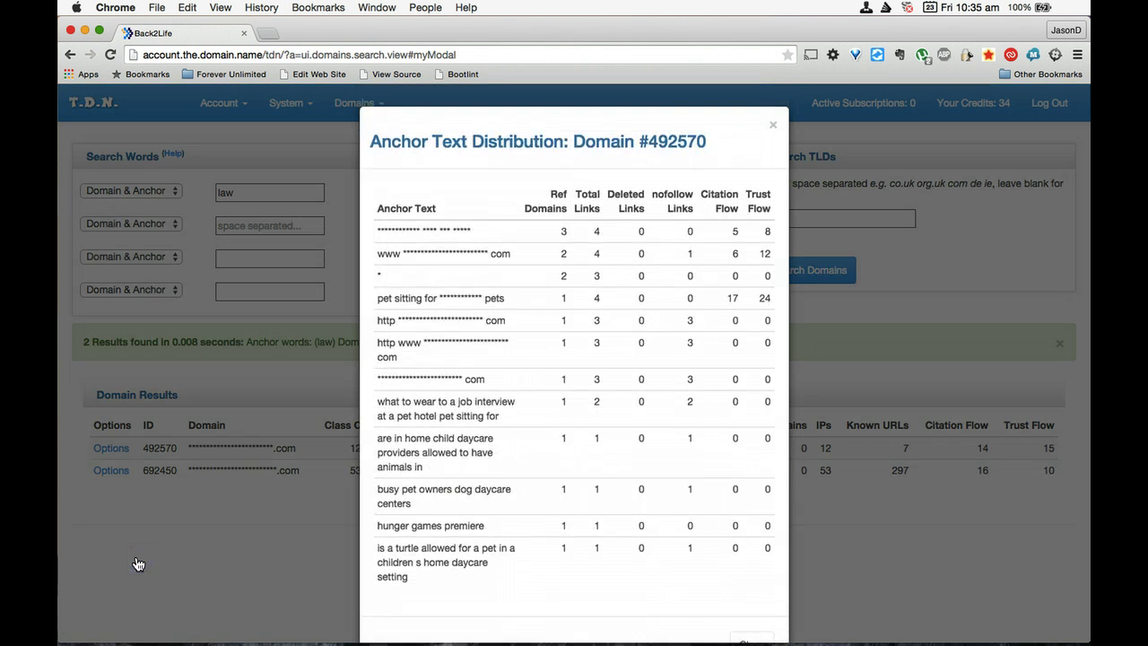
# Review the anchor text distribution of domain 492570 through to its last entries and close the report.
pyautogui.click(467, 321)
pyautogui.scroll(-2, 467, 321)
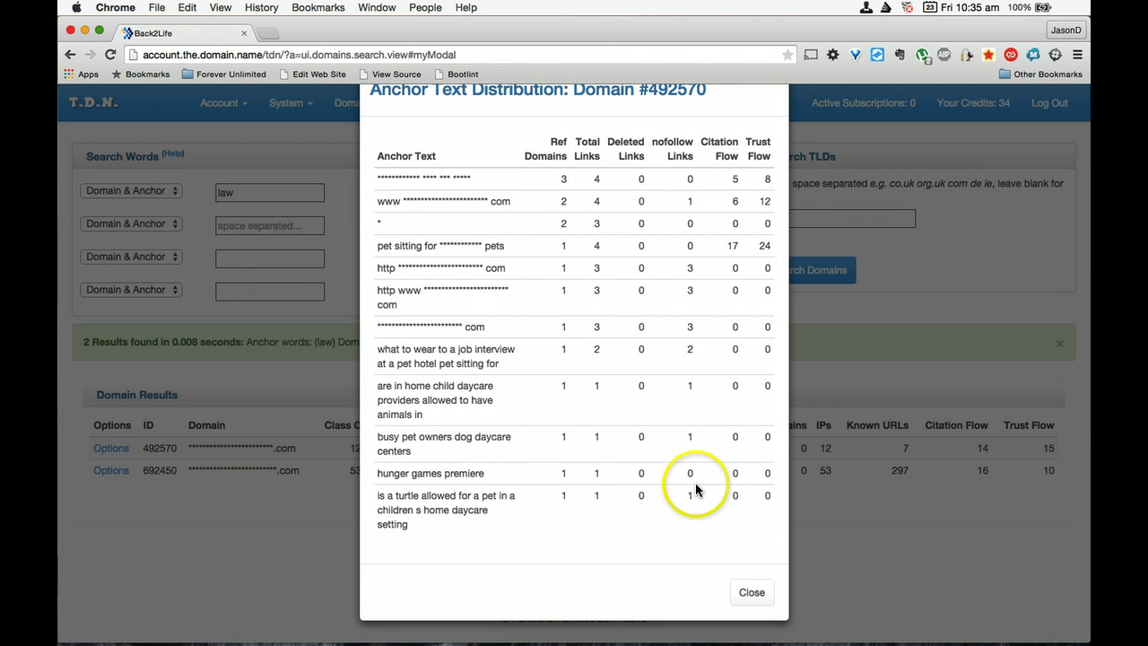
pyautogui.click(751, 594)
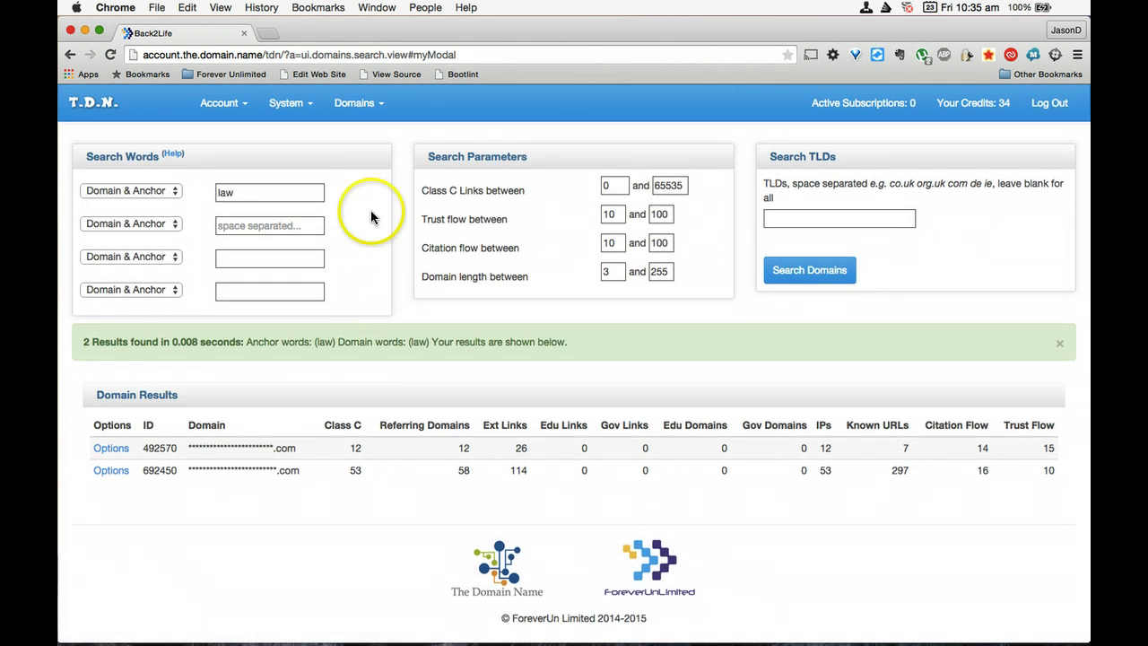
# Set the minimum citation flow and minimum trust flow to 0 and rerun the "law" domain search.
pyautogui.doubleClick(267, 190)
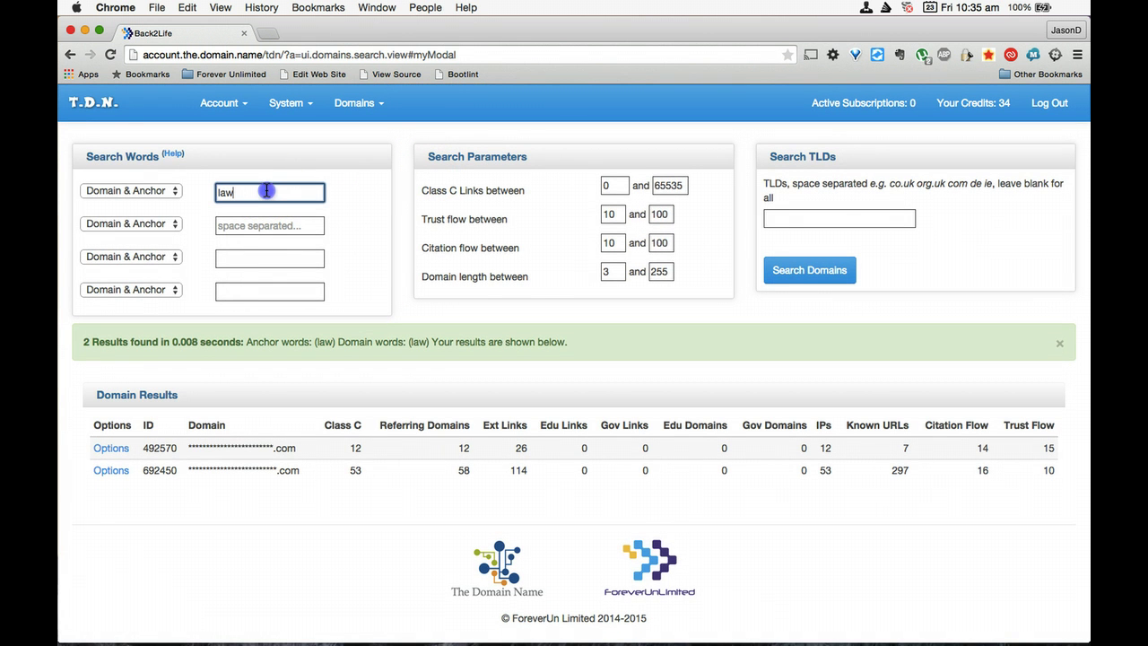
pyautogui.doubleClick(614, 244)
pyautogui.write('0')
pyautogui.doubleClick(612, 214)
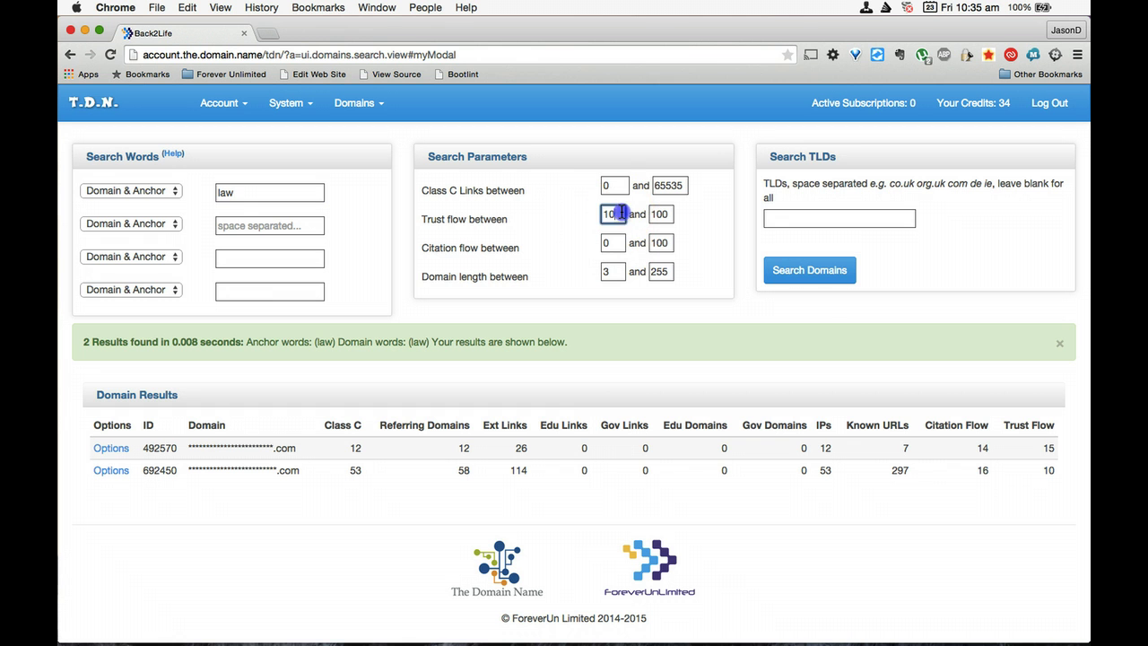
pyautogui.write('0')
pyautogui.click(810, 270)
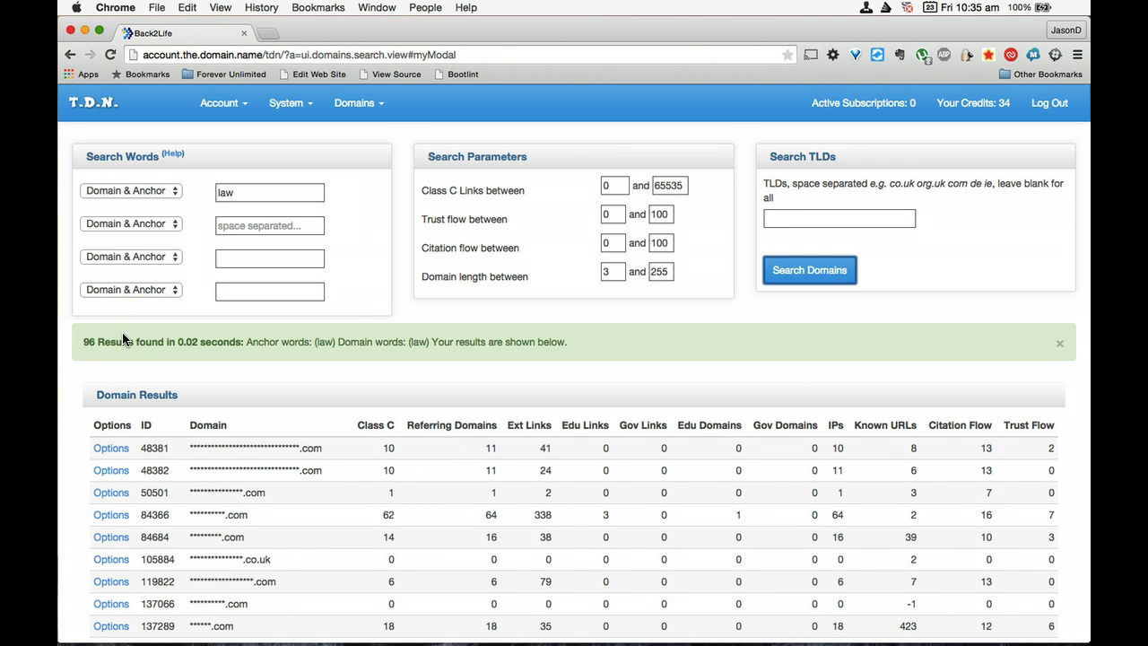
# Set the minimum citation flow to 5 and rerun the "law" domain search.
pyautogui.doubleClick(613, 243)
pyautogui.write('5')
pyautogui.click(773, 271)
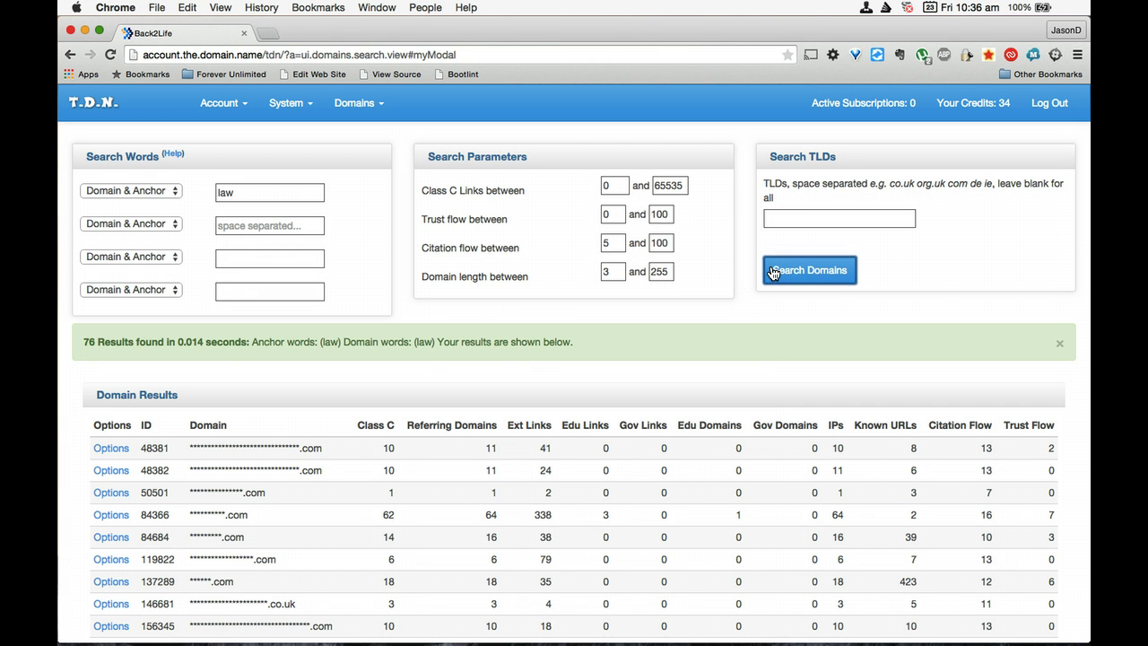
# Examine the anchor text distribution of domain 137289 for law-related anchors, including the PRC lawyers entry, and close the report.
pyautogui.scroll(-1, 518, 325)
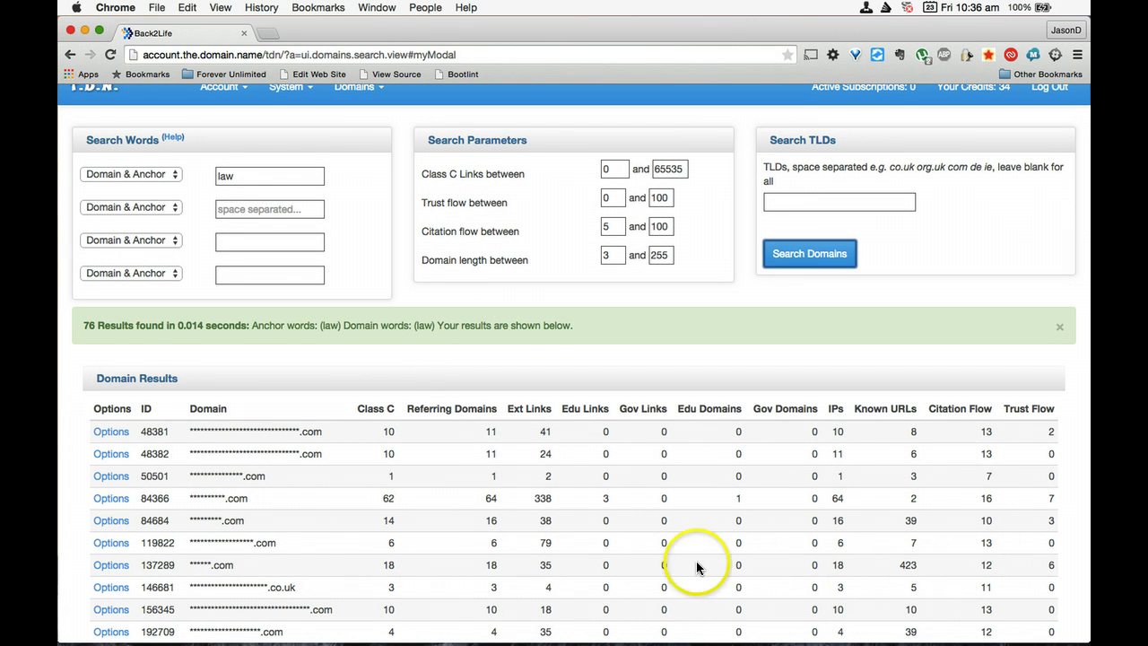
pyautogui.click(111, 566)
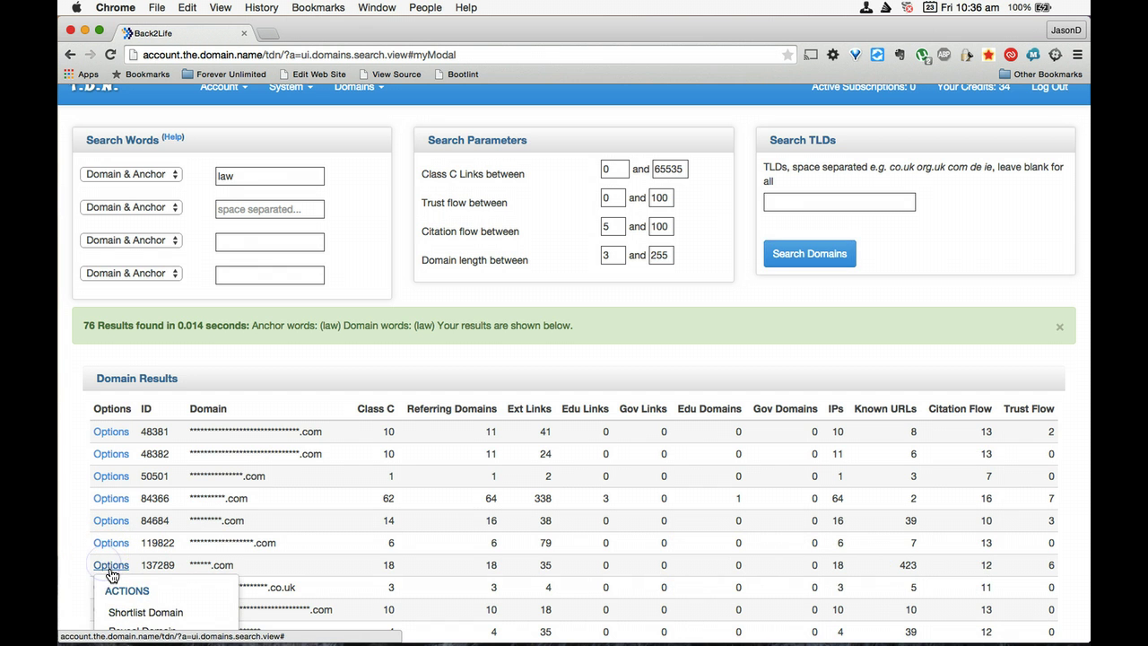
pyautogui.scroll(-4, 179, 520)
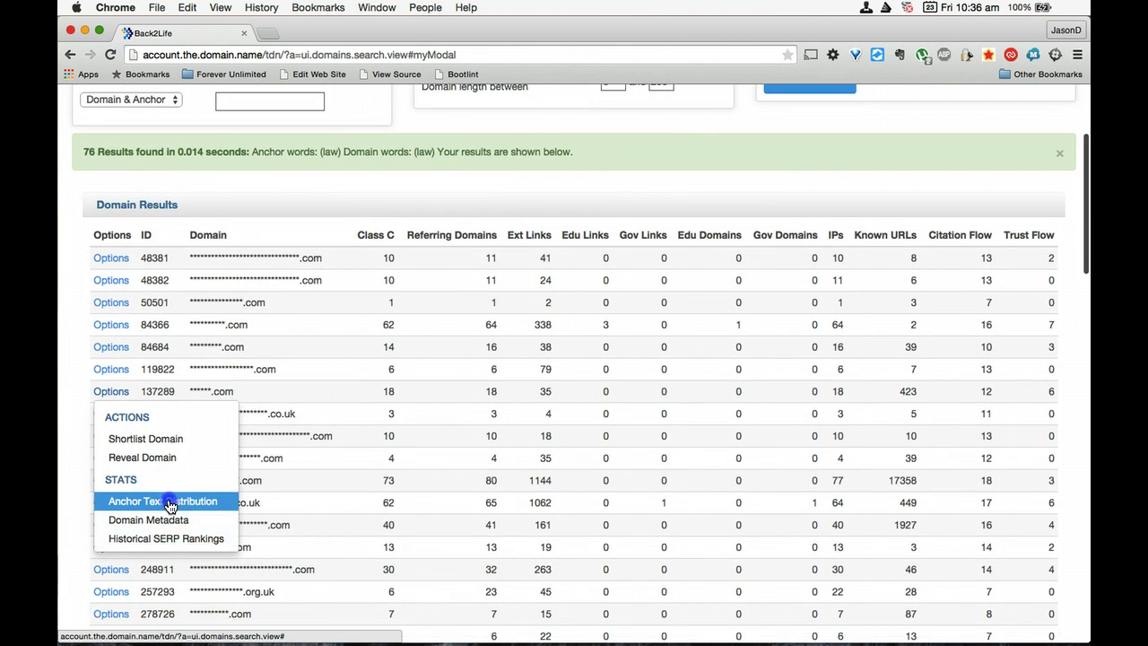
pyautogui.click(170, 504)
pyautogui.scroll(-4, 384, 292)
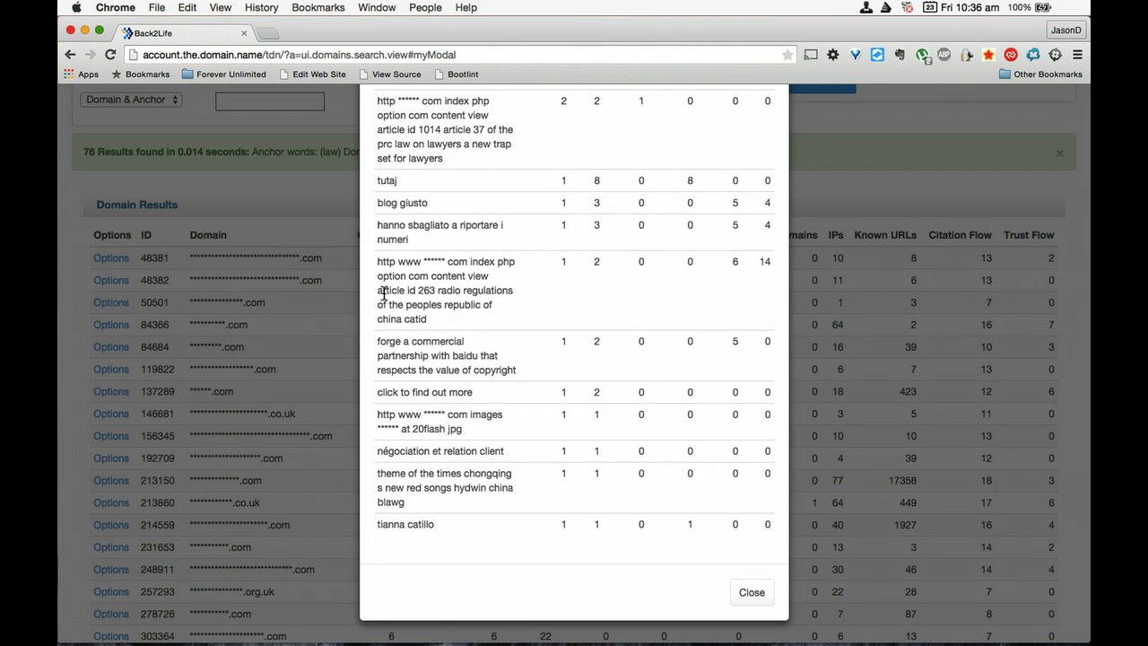
pyautogui.click(432, 354)
pyautogui.click(426, 243)
pyautogui.scroll(3, 426, 243)
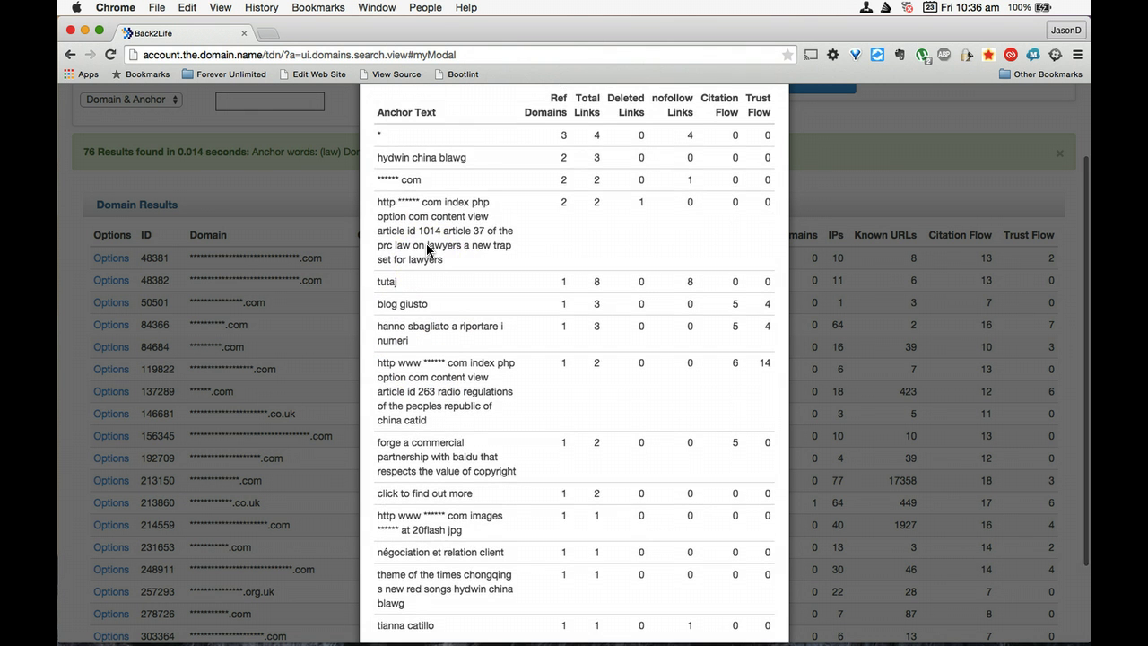
pyautogui.click(419, 154)
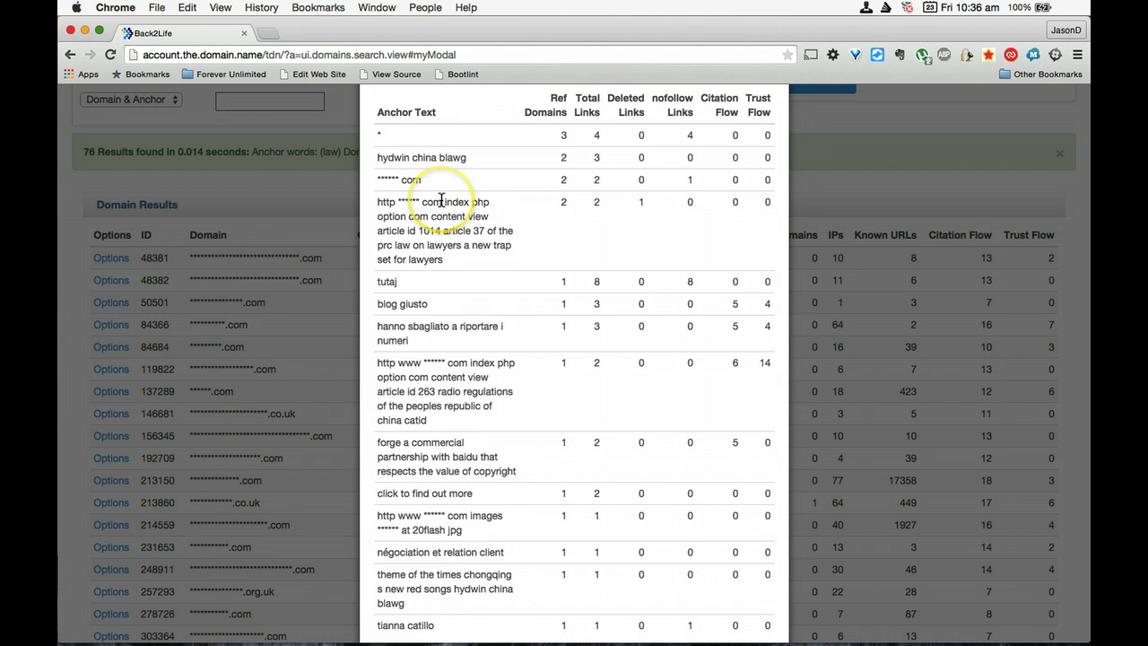
pyautogui.moveTo(442, 245); pyautogui.dragTo(439, 259)
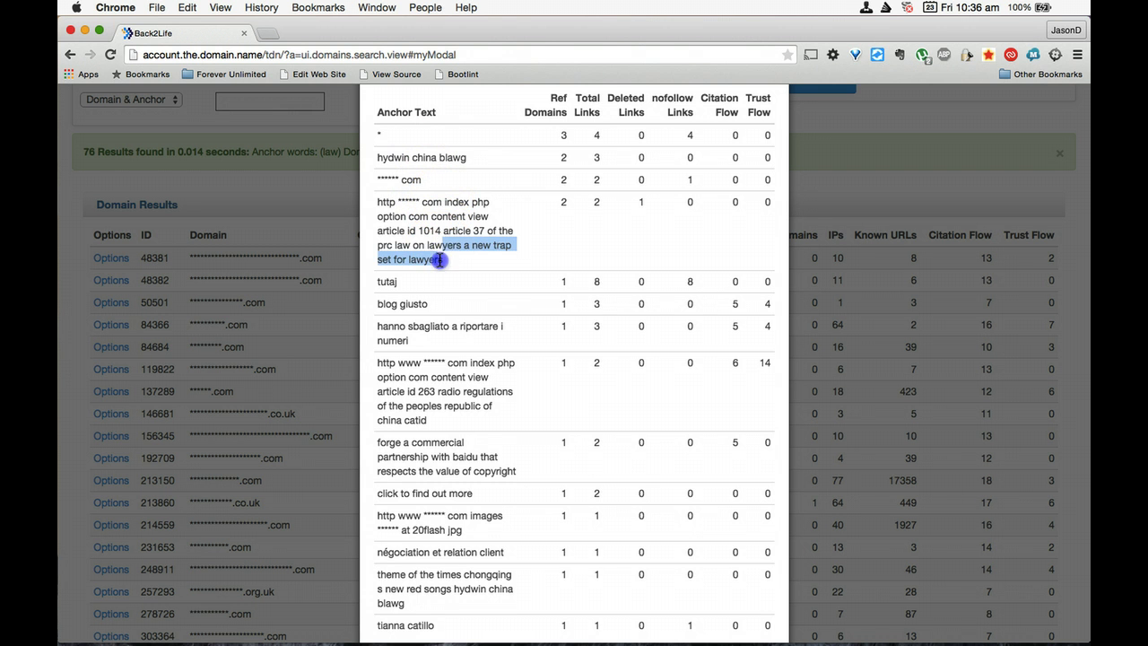
pyautogui.scroll(-3, 440, 259)
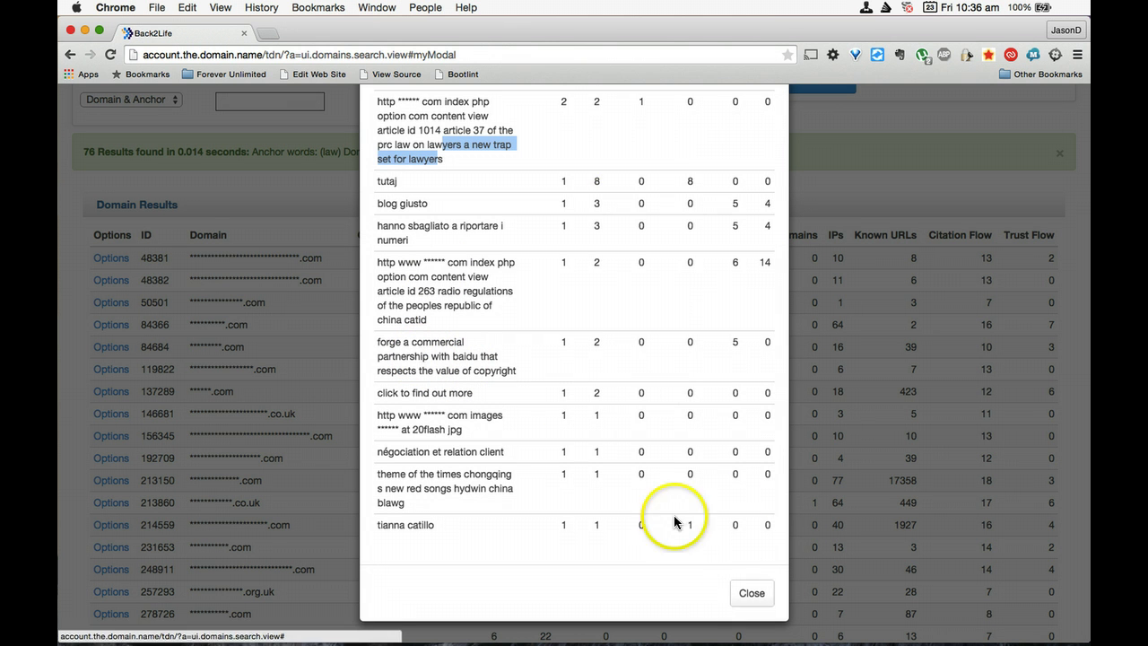
pyautogui.scroll(3, 584, 414)
pyautogui.scroll(-3, 584, 415)
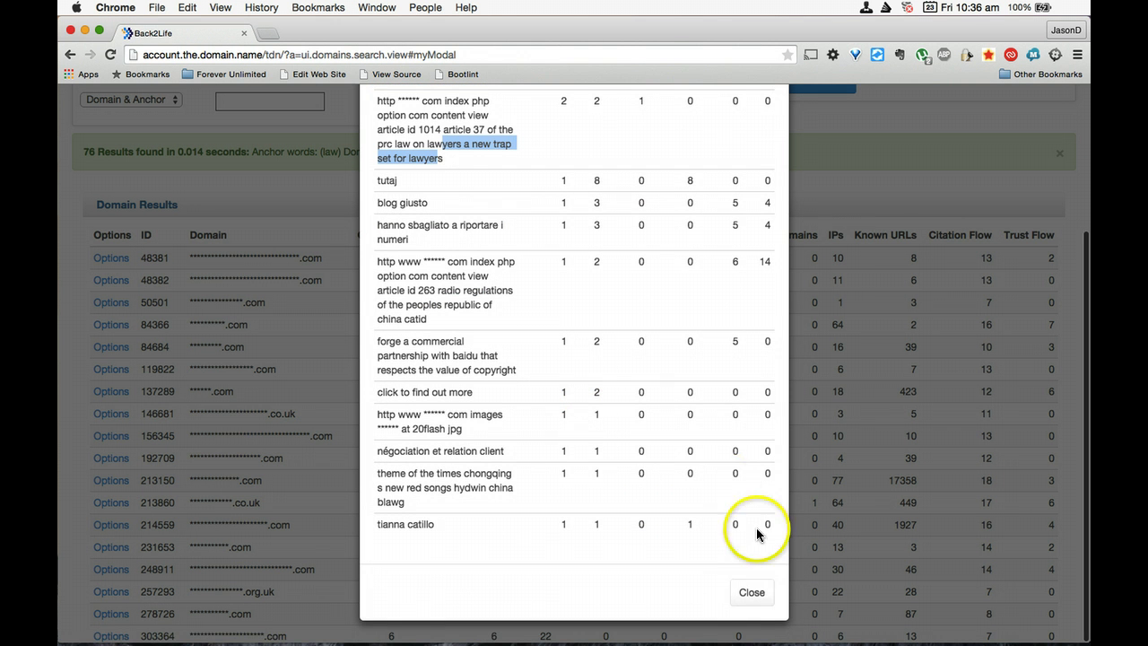
pyautogui.click(753, 593)
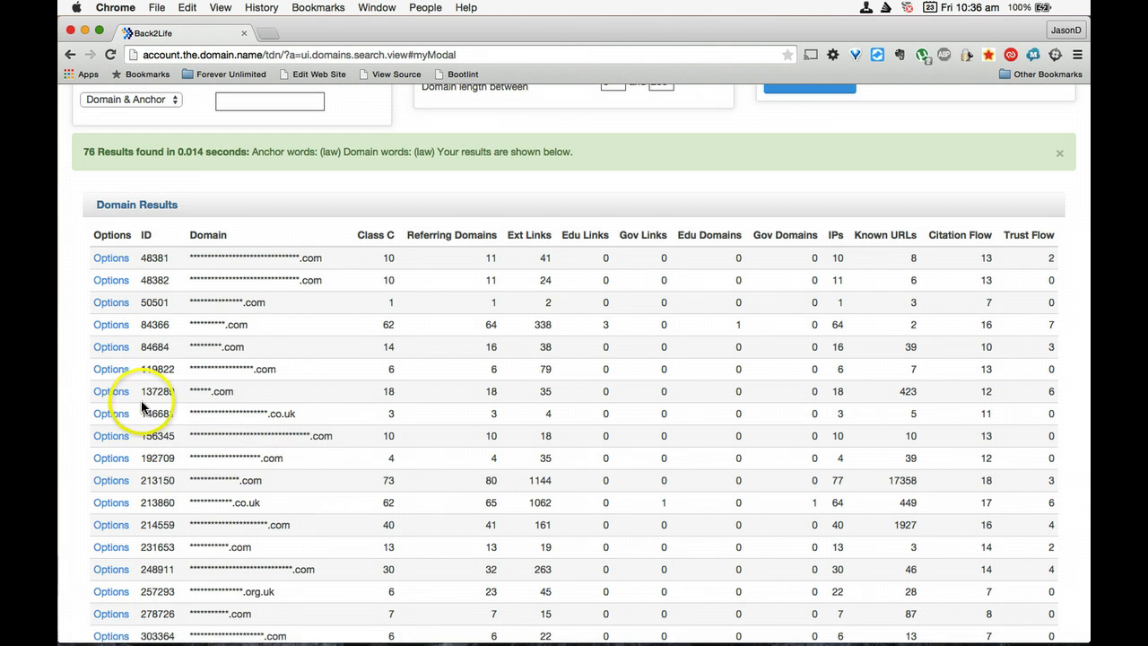
# Check the historical SERP rankings of domain 137289 and close the report.
pyautogui.click(111, 394)
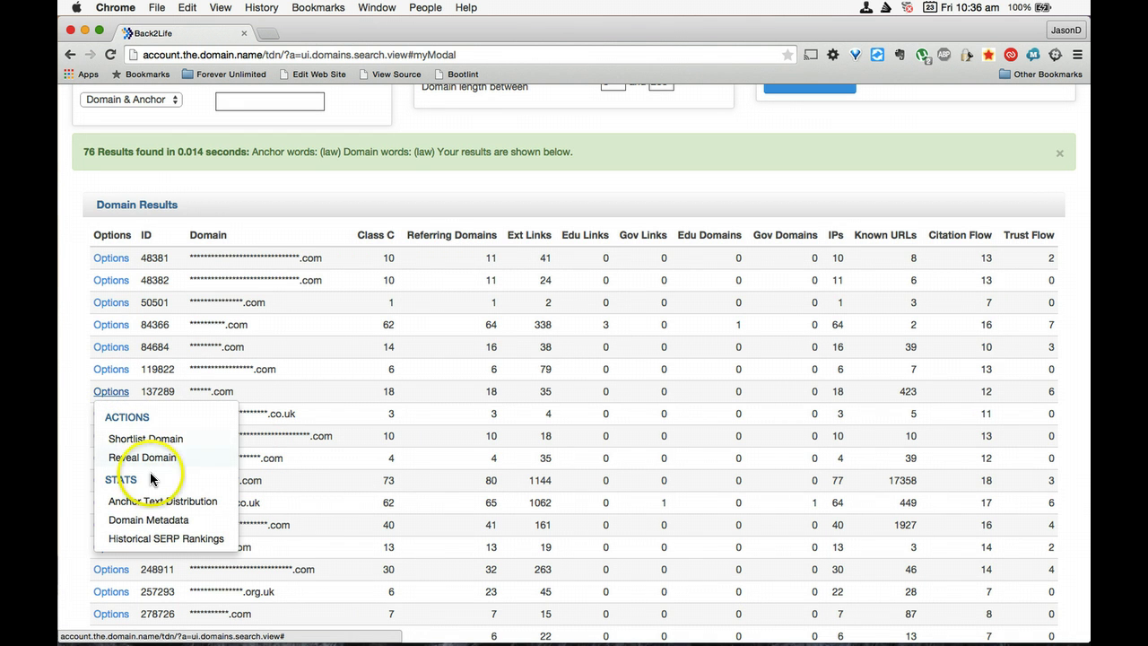
pyautogui.click(157, 538)
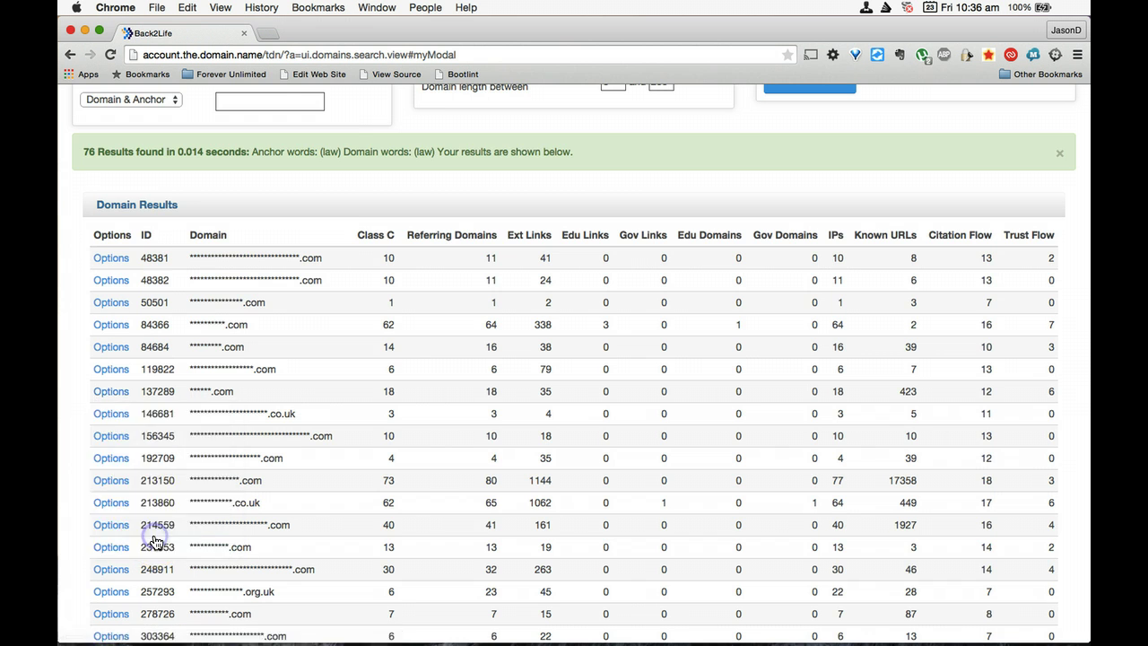
pyautogui.click(749, 299)
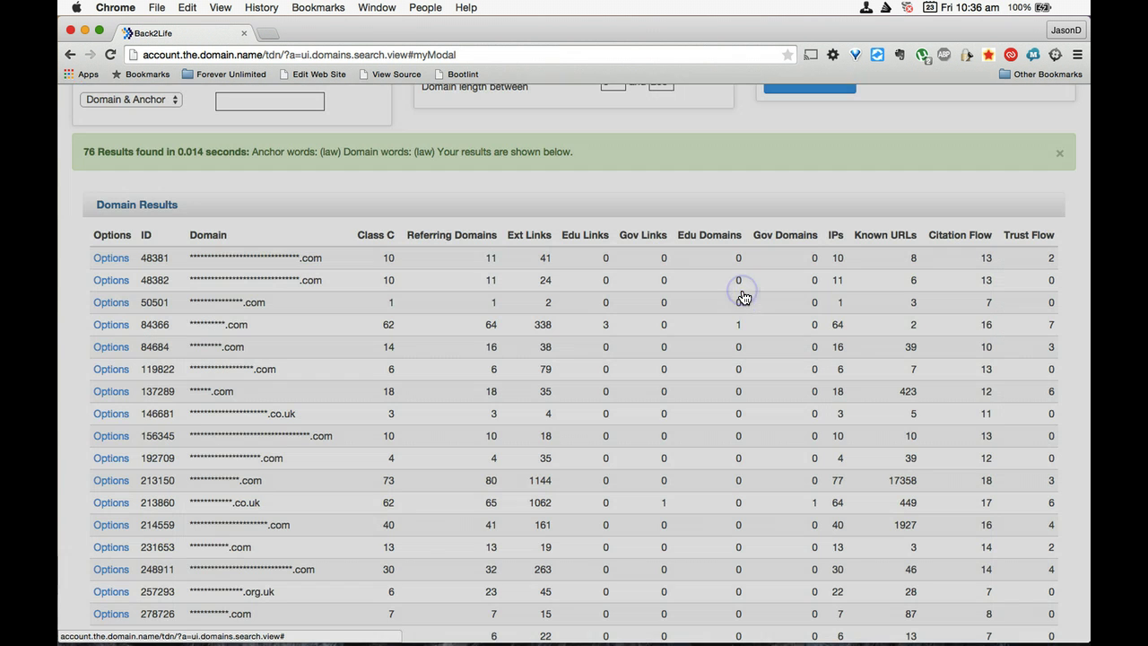
# Shortlist domain 137289 into the existing "law" group and dismiss the dialog.
pyautogui.click(109, 391)
pyautogui.click(122, 439)
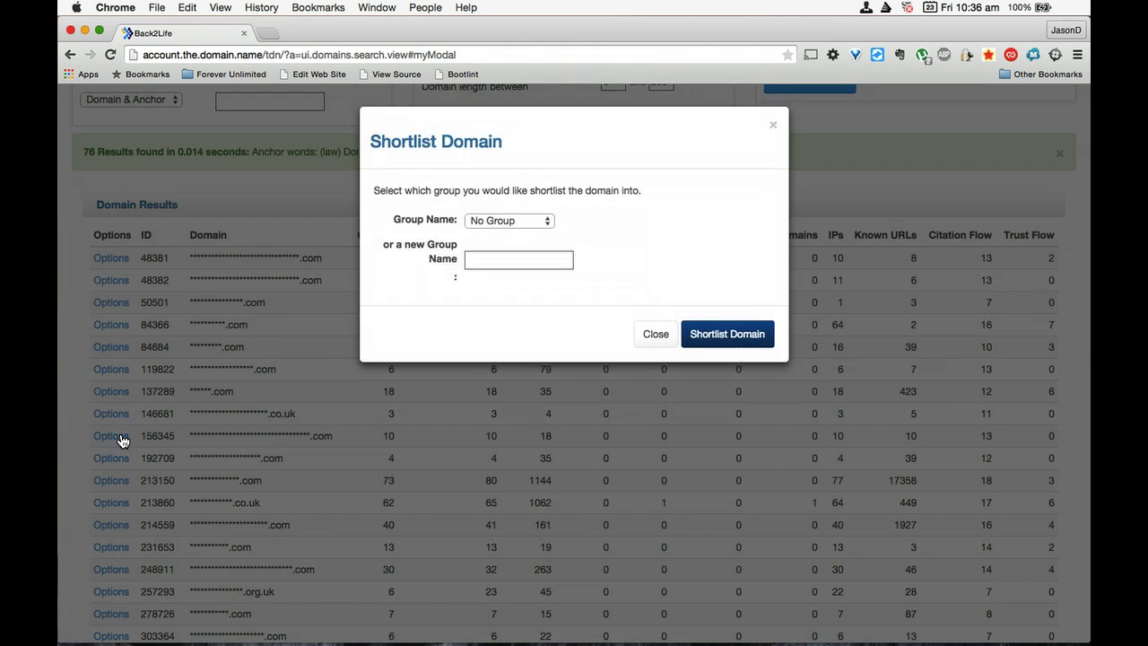
pyautogui.click(473, 222)
pyautogui.click(481, 260)
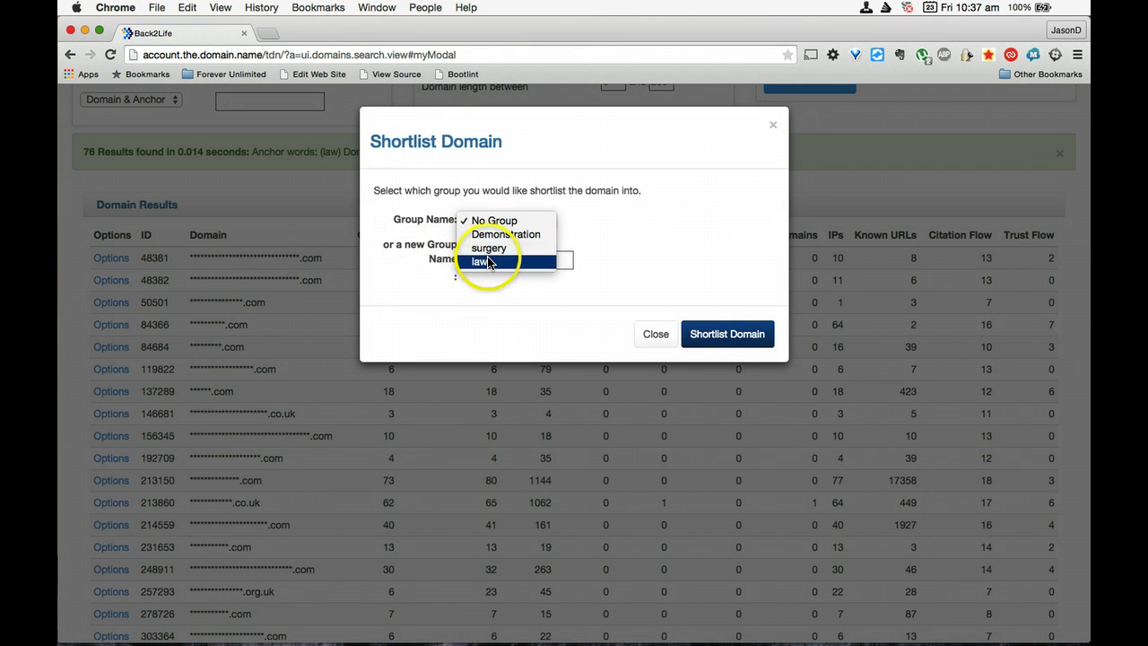
pyautogui.click(730, 335)
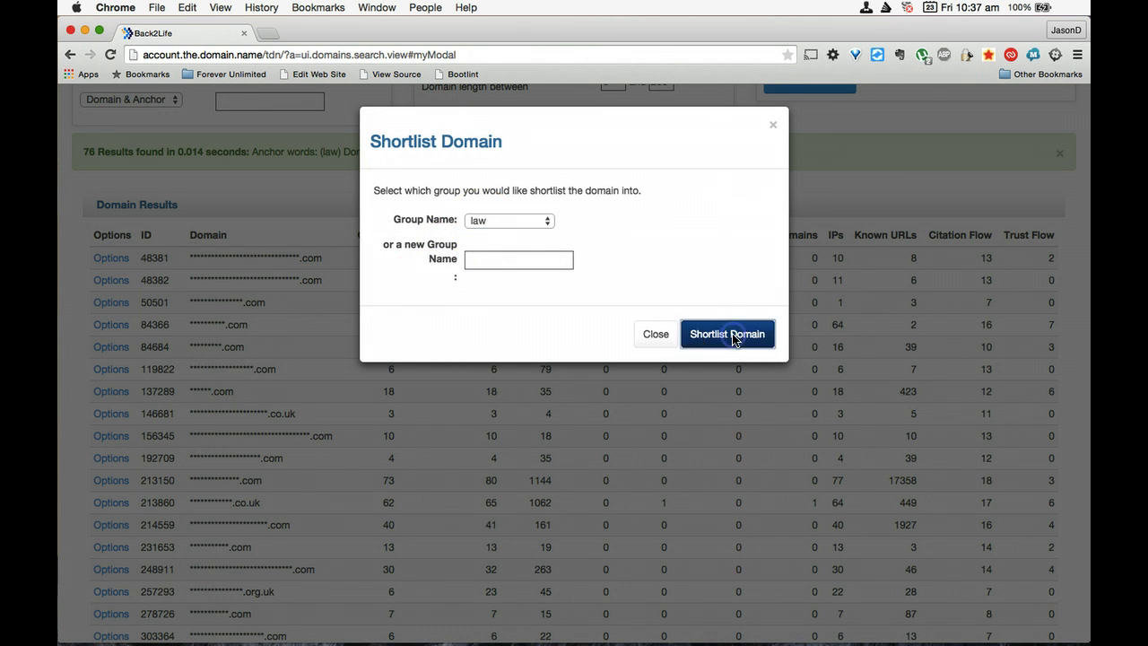
pyautogui.click(737, 279)
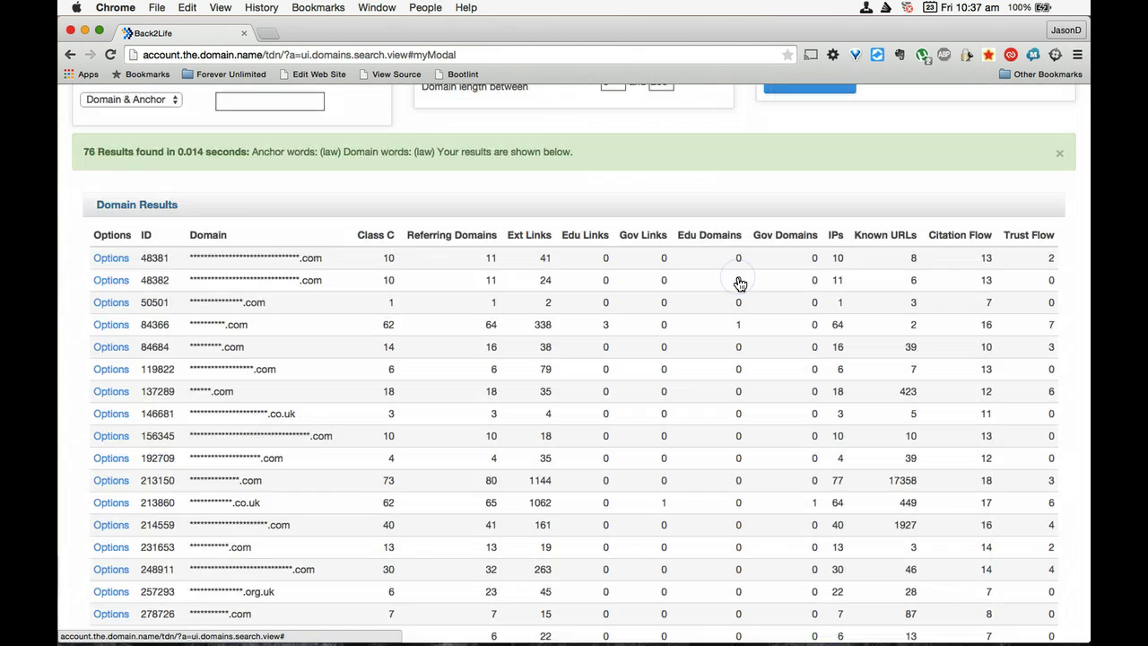
# Go to the domain groups page and list the domains stored in the "law" group.
pyautogui.scroll(5, 722, 282)
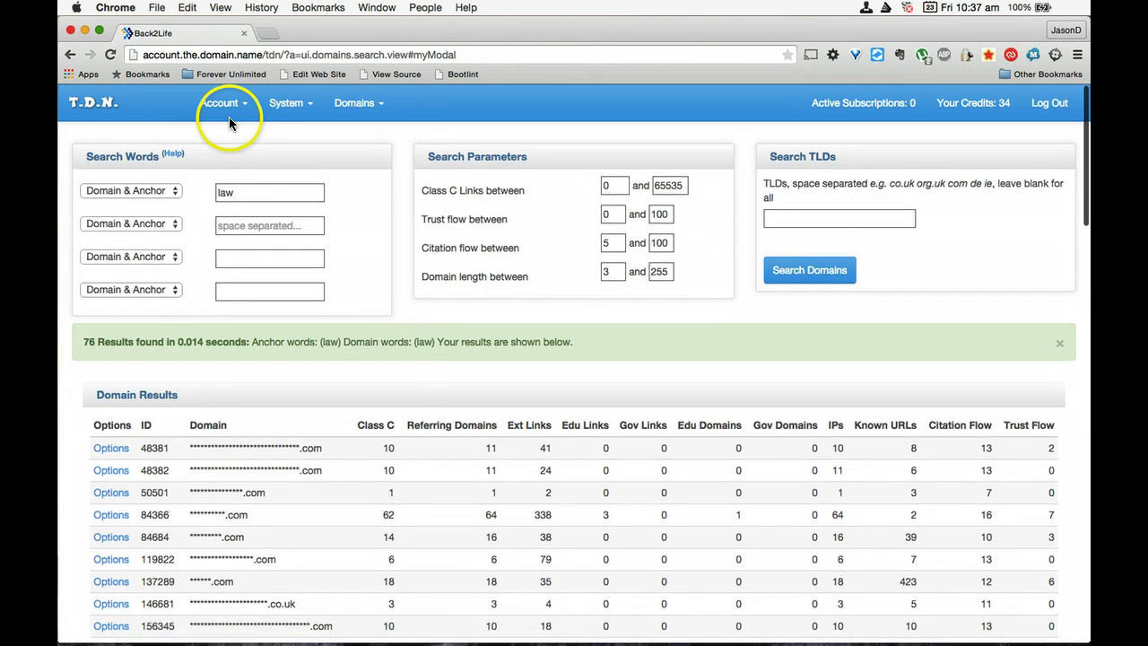
pyautogui.click(368, 106)
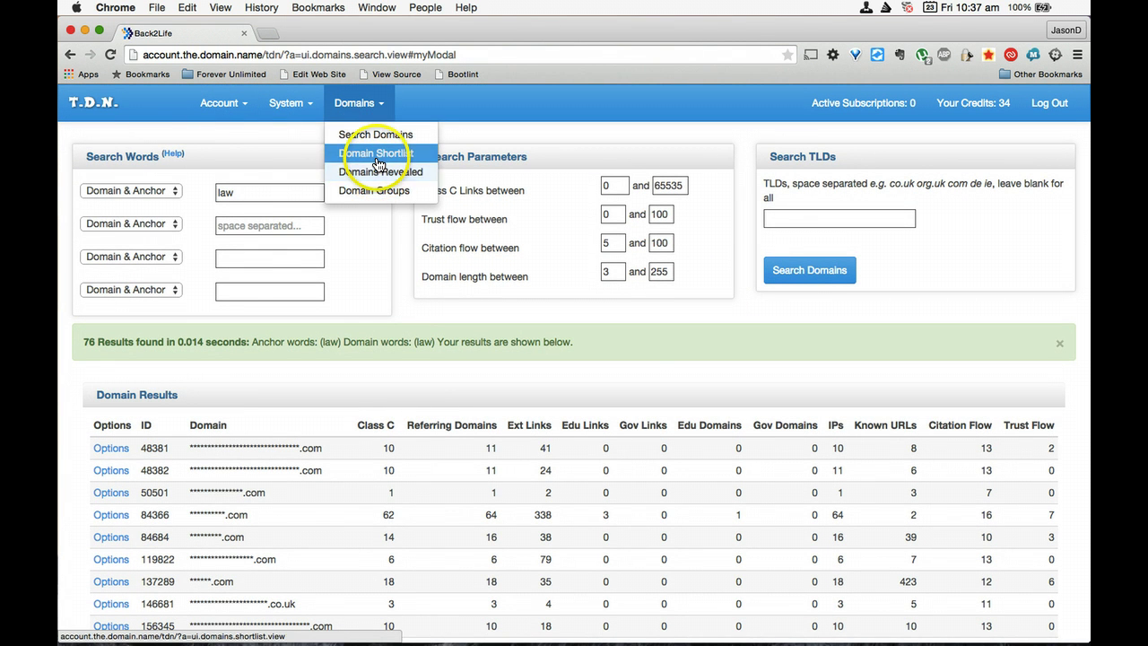
pyautogui.click(372, 191)
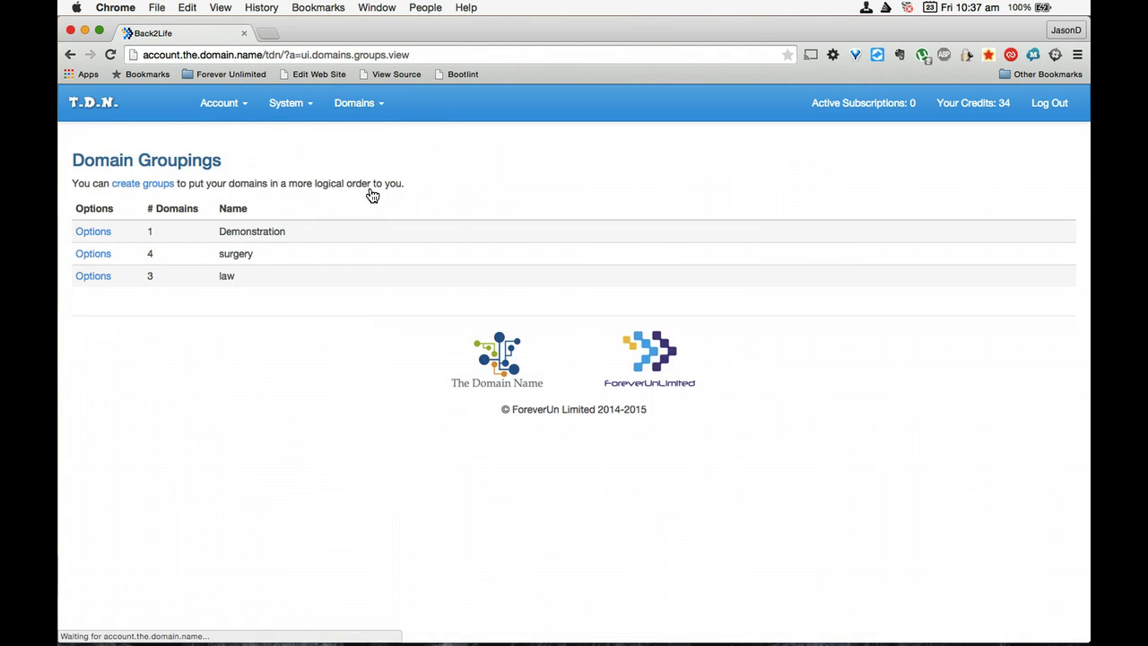
pyautogui.click(97, 280)
pyautogui.click(96, 296)
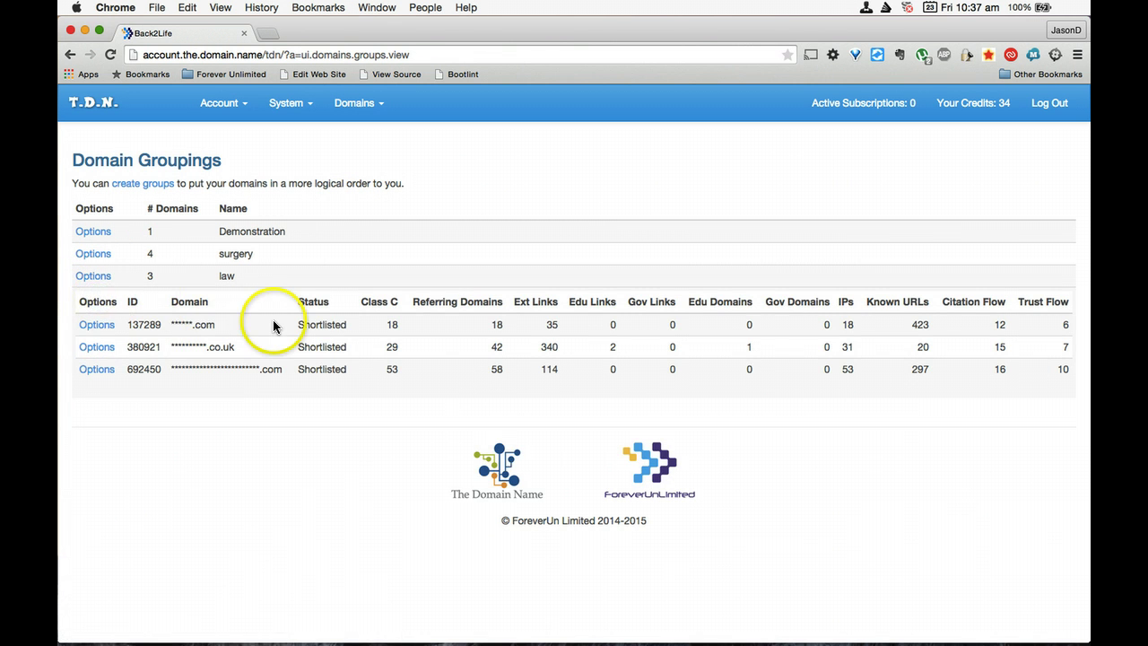
# Open the anchor text distribution of domain 137289 from the "law" group and close it after reviewing.
pyautogui.click(88, 328)
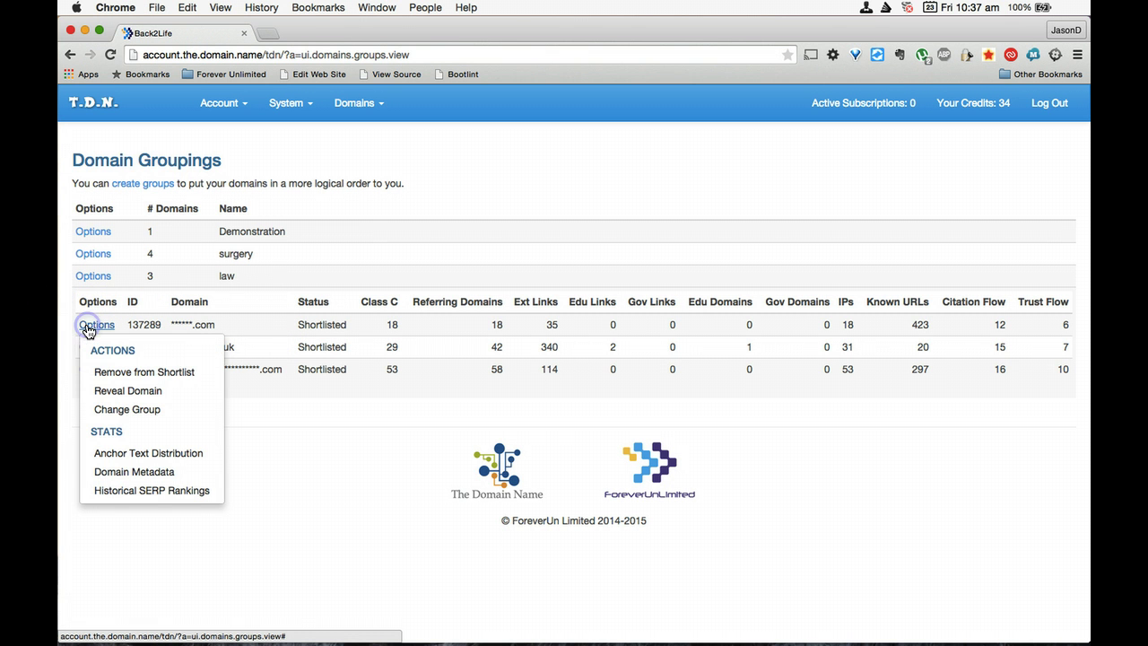
pyautogui.click(125, 459)
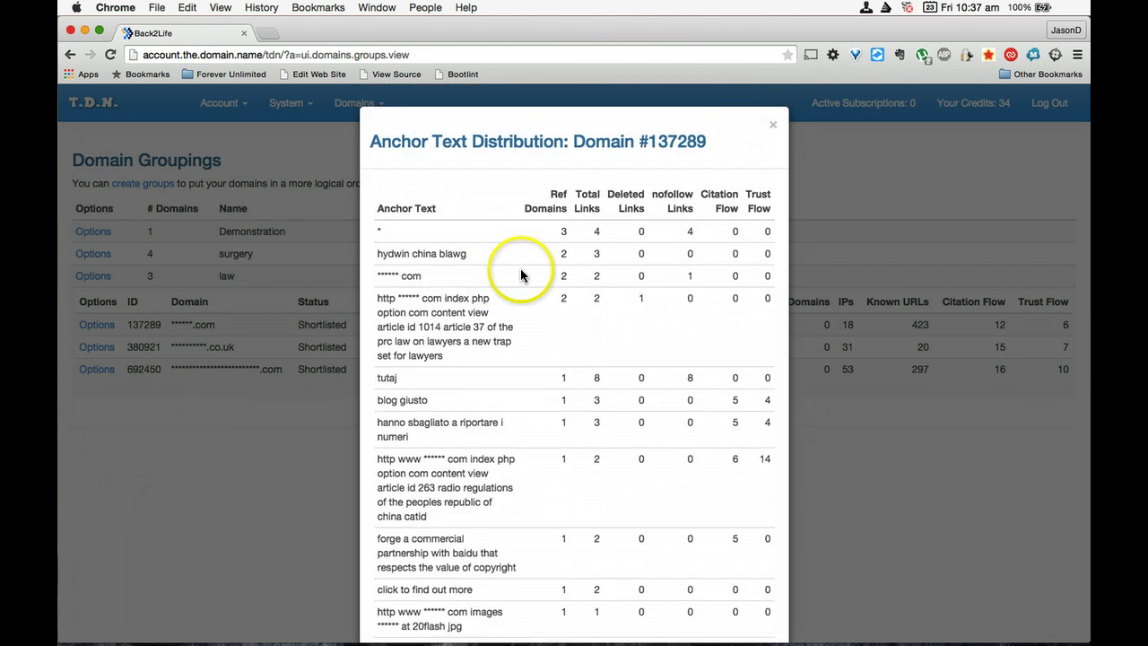
pyautogui.click(772, 121)
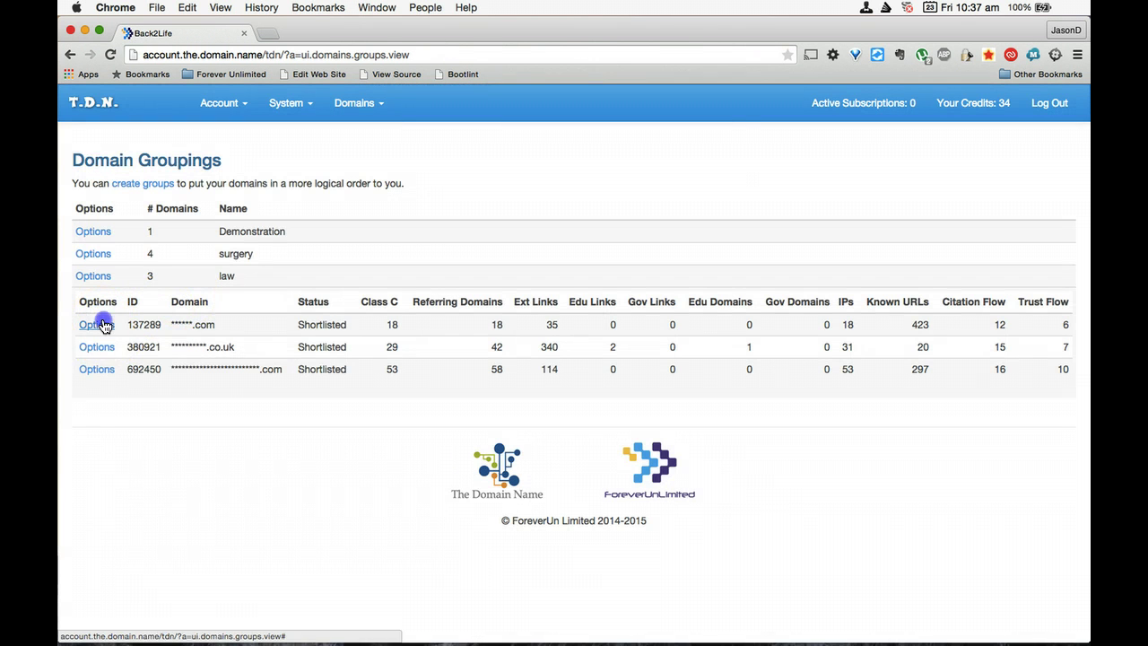
# Reveal domain 137289 in the "law" group and accept the offer of its historical content.
pyautogui.click(101, 325)
pyautogui.click(114, 393)
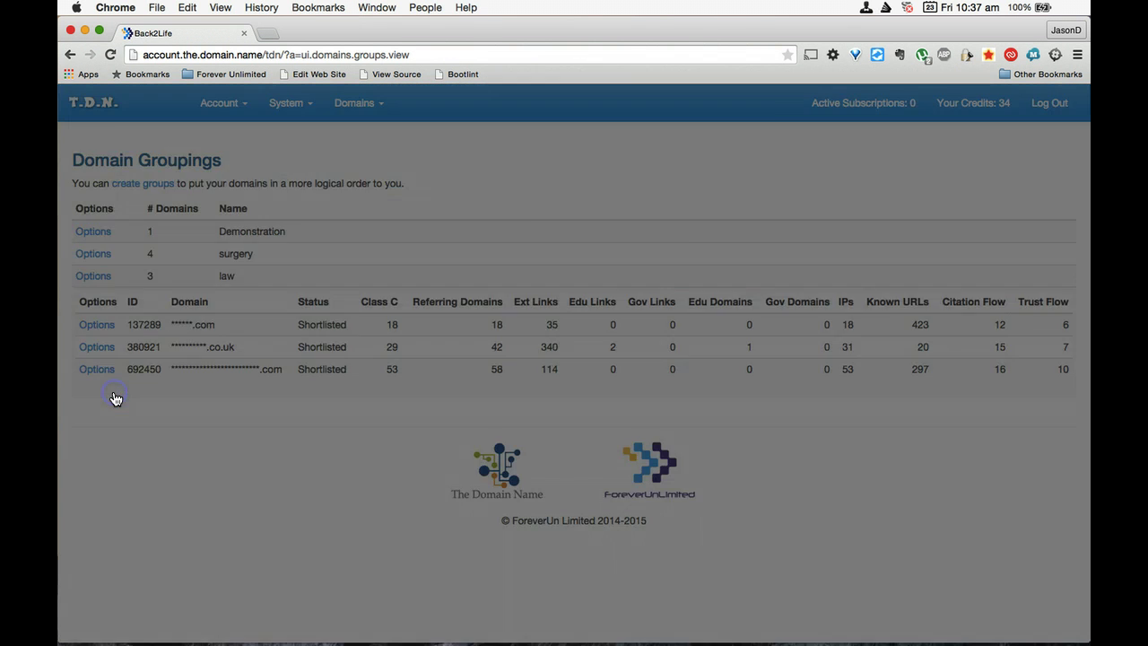
pyautogui.click(728, 275)
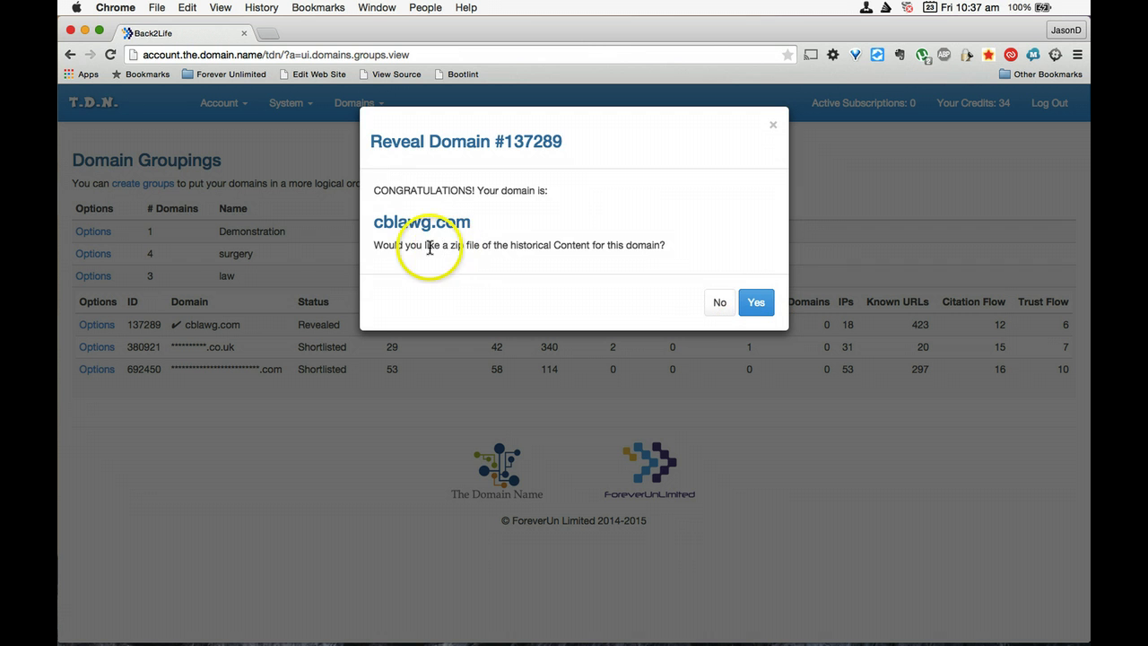
pyautogui.moveTo(375, 248); pyautogui.dragTo(674, 254)
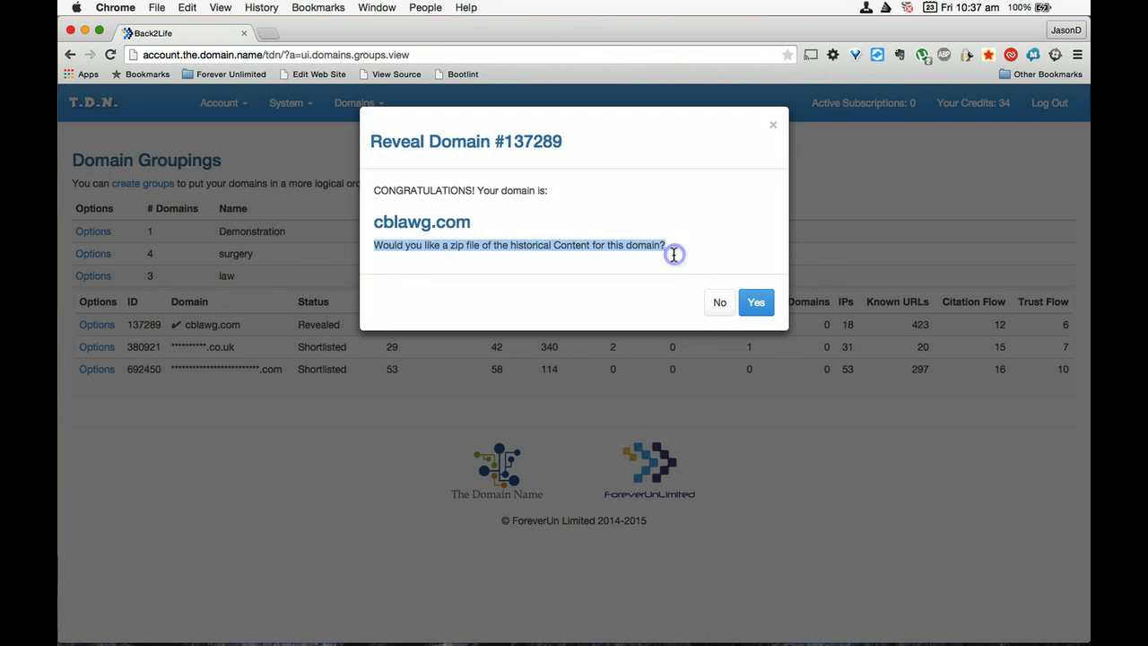
pyautogui.click(752, 305)
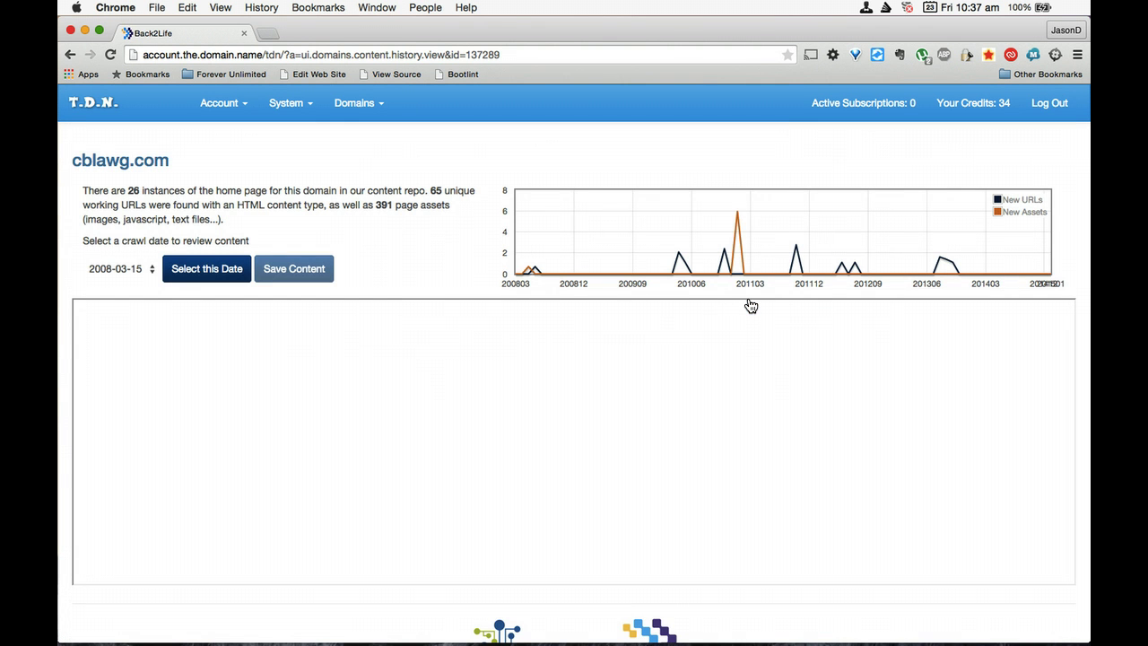
# Look through the available crawl dates for the home page of cblawg.com.
pyautogui.click(227, 273)
pyautogui.click(149, 270)
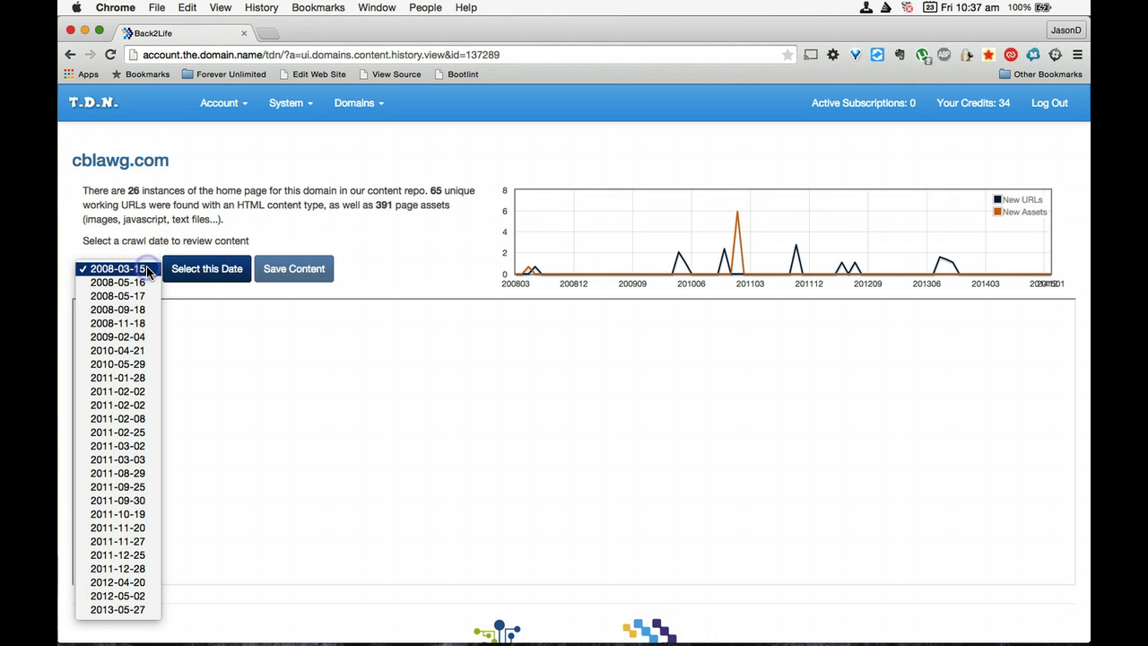
pyautogui.click(124, 271)
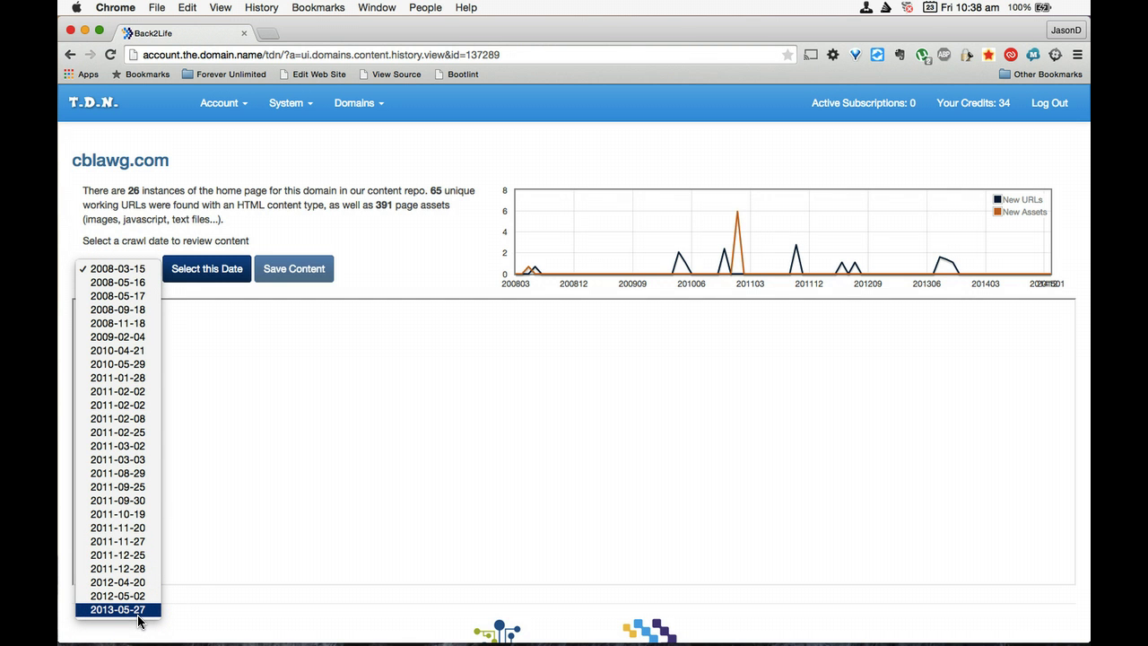
pyautogui.click(380, 259)
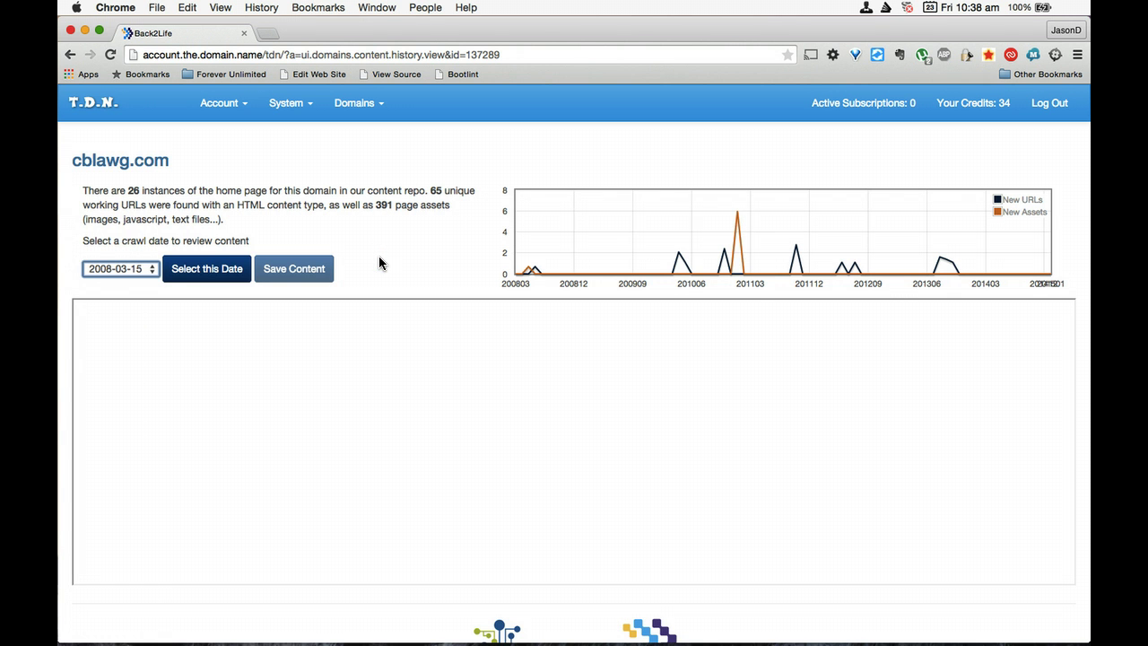
# Load the 2008-03-15 crawl of cblawg.com for review.
pyautogui.click(151, 272)
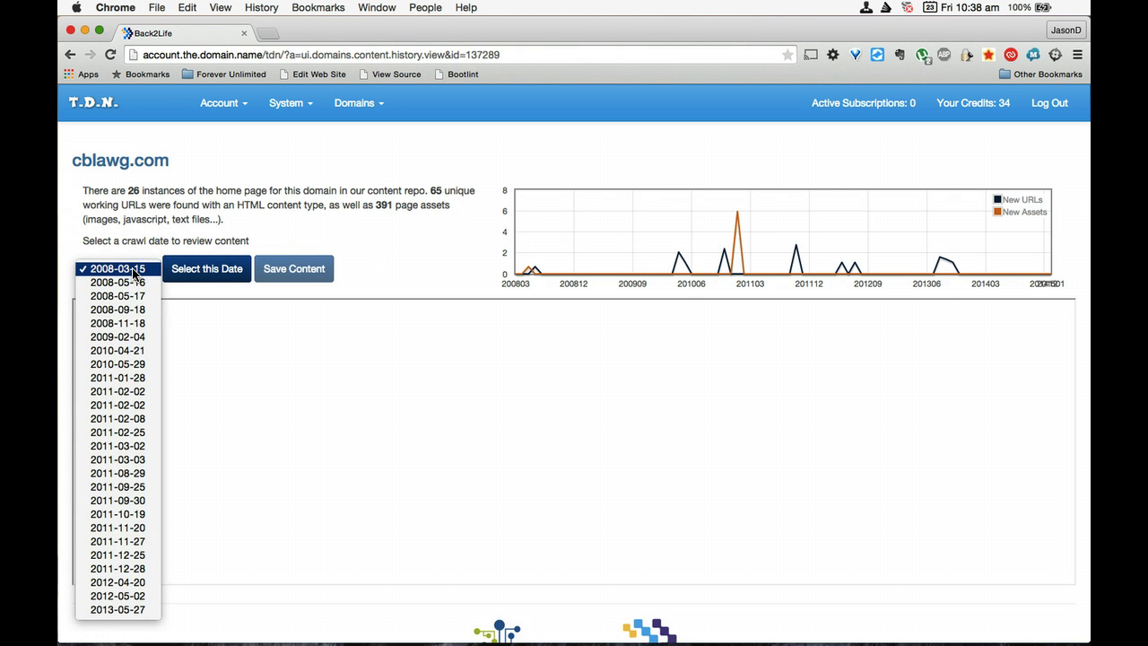
pyautogui.click(134, 271)
pyautogui.click(179, 272)
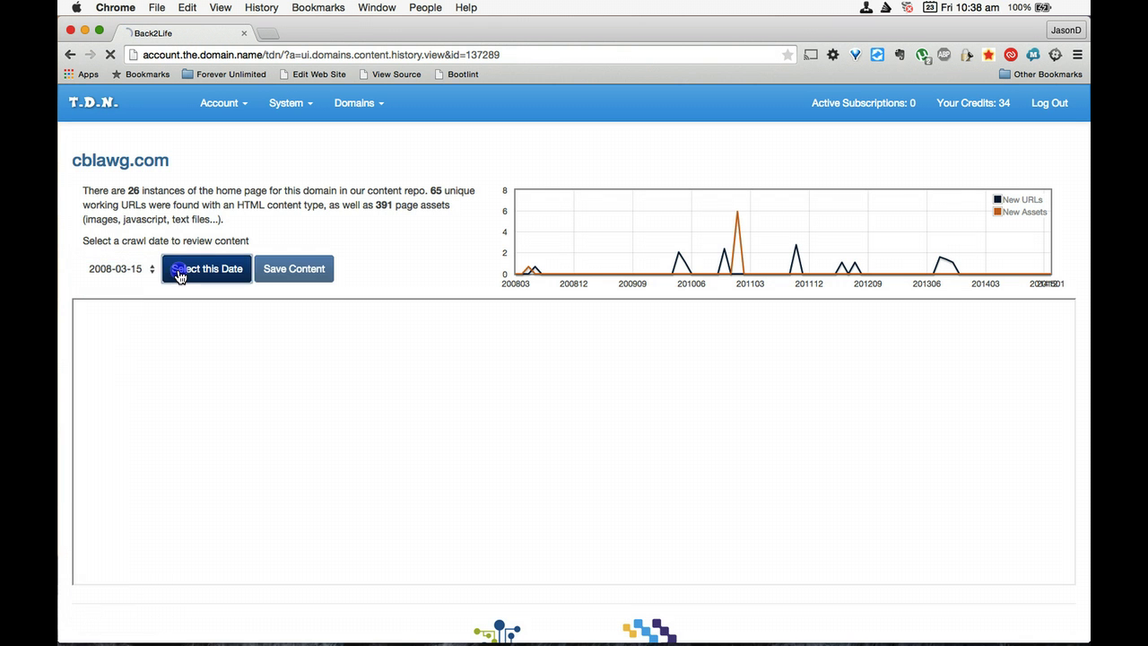
pyautogui.scroll(-2, 450, 249)
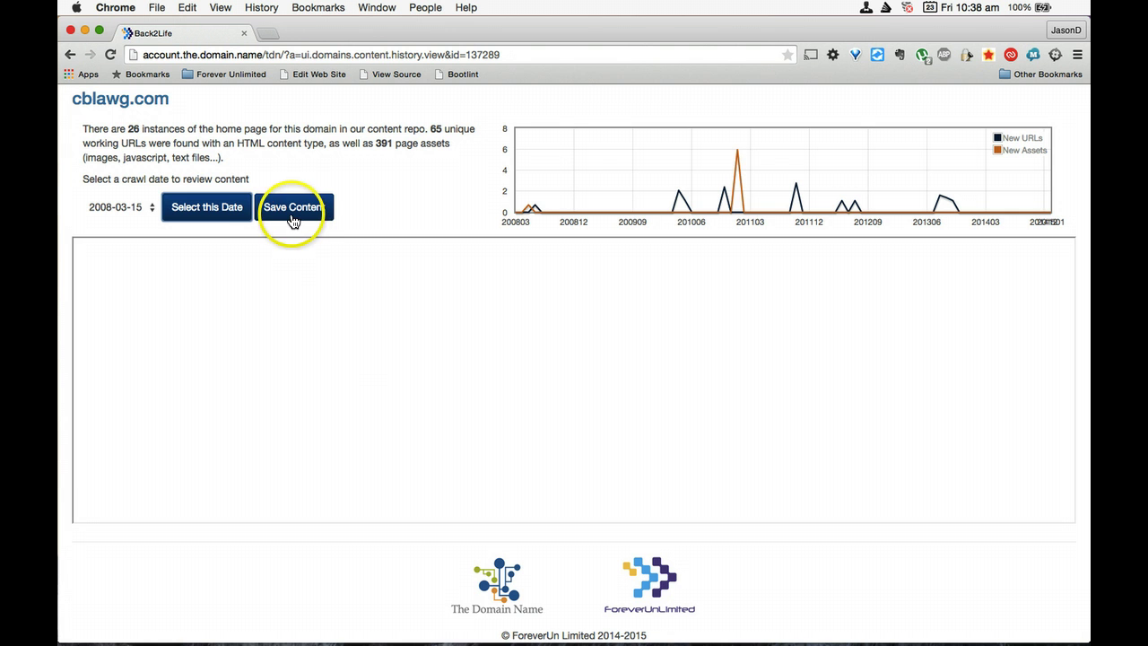
pyautogui.click(225, 214)
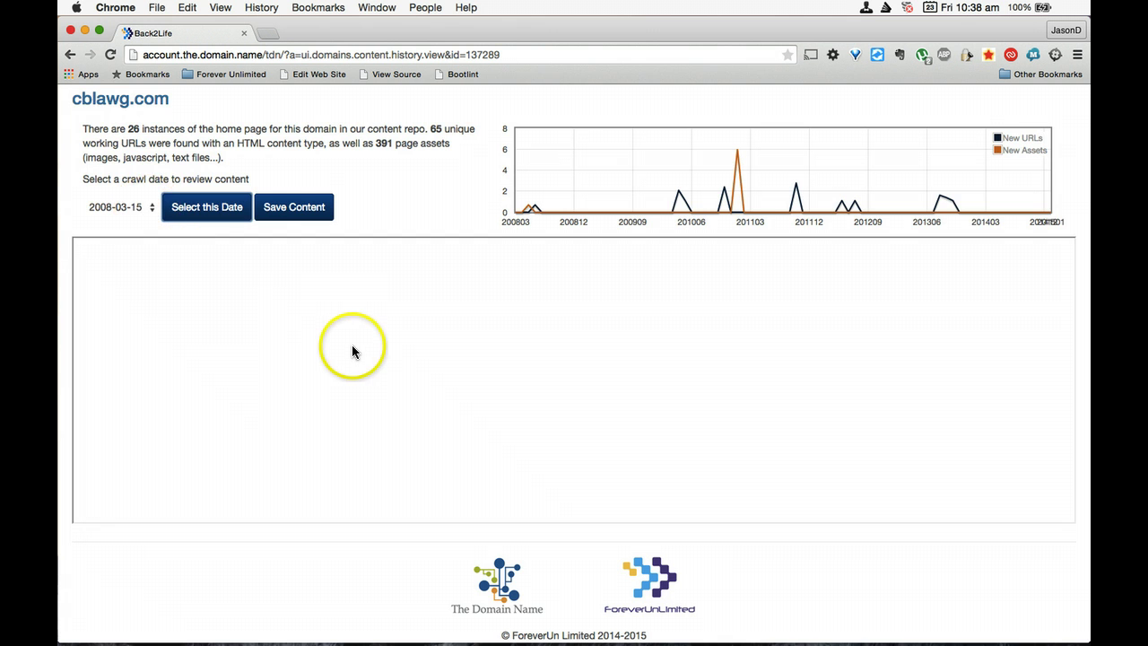
pyautogui.scroll(-1, 352, 344)
pyautogui.scroll(1, 225, 269)
# Load the 2012-04-20 crawl of cblawg.com and review the archived home page down to its footer.
pyautogui.click(134, 208)
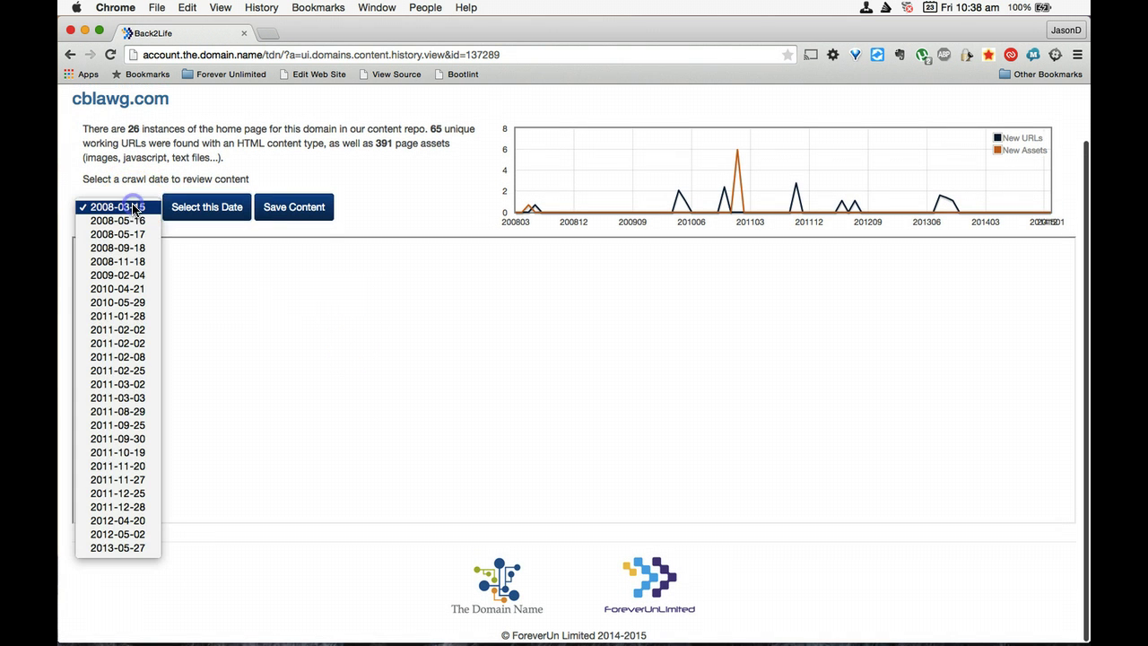
pyautogui.click(115, 524)
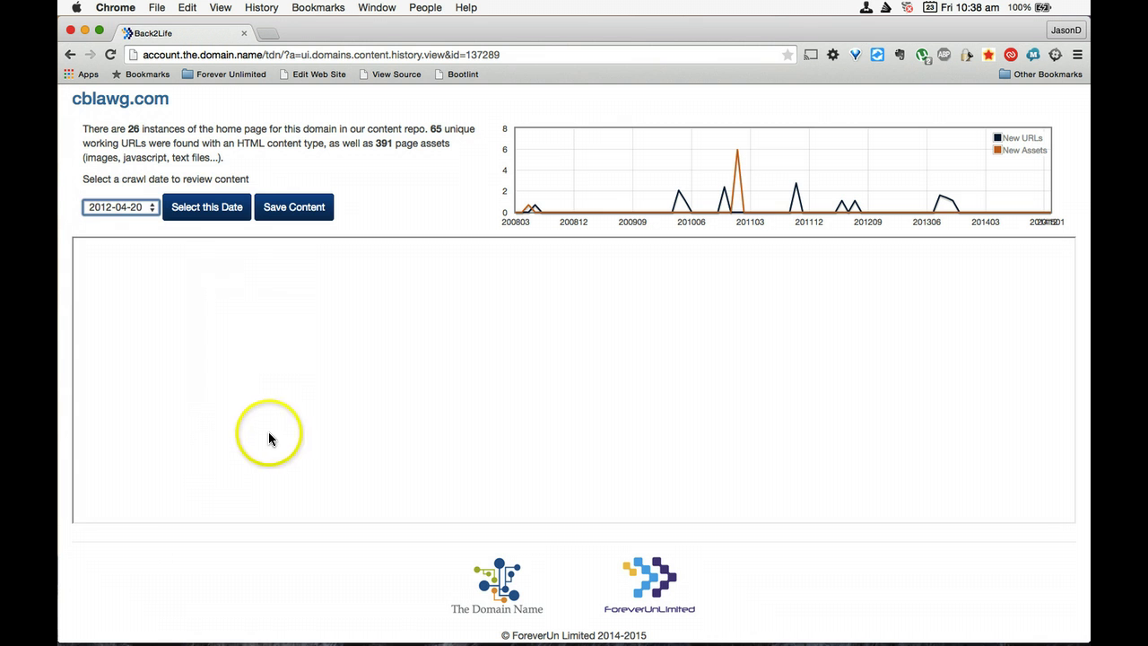
pyautogui.click(236, 208)
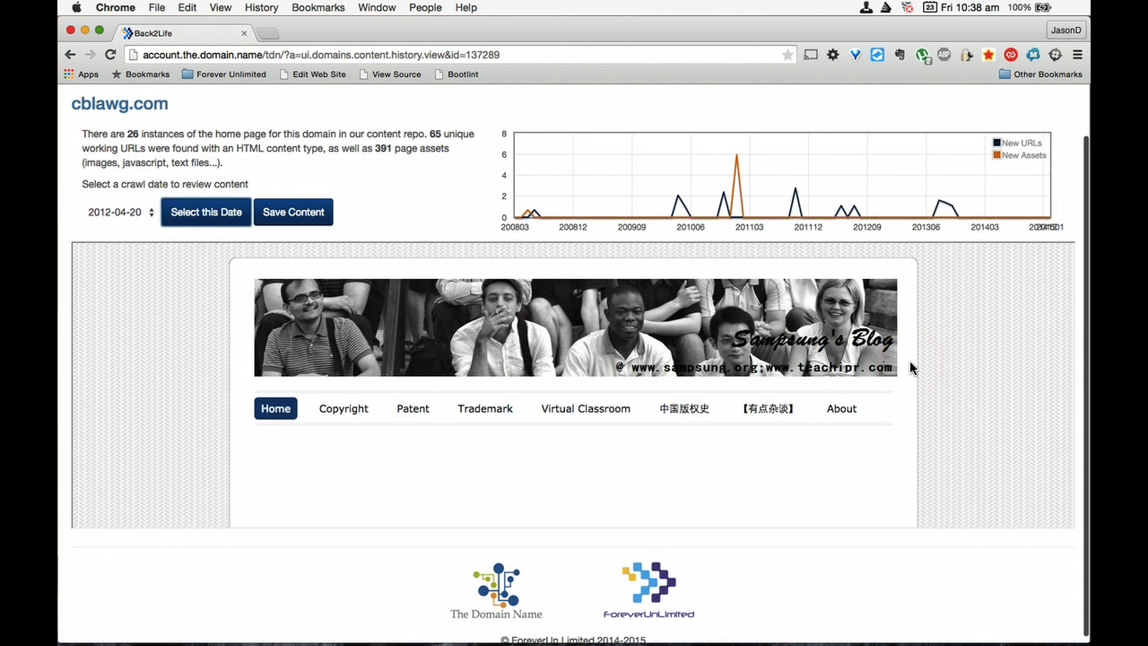
pyautogui.scroll(-5, 911, 367)
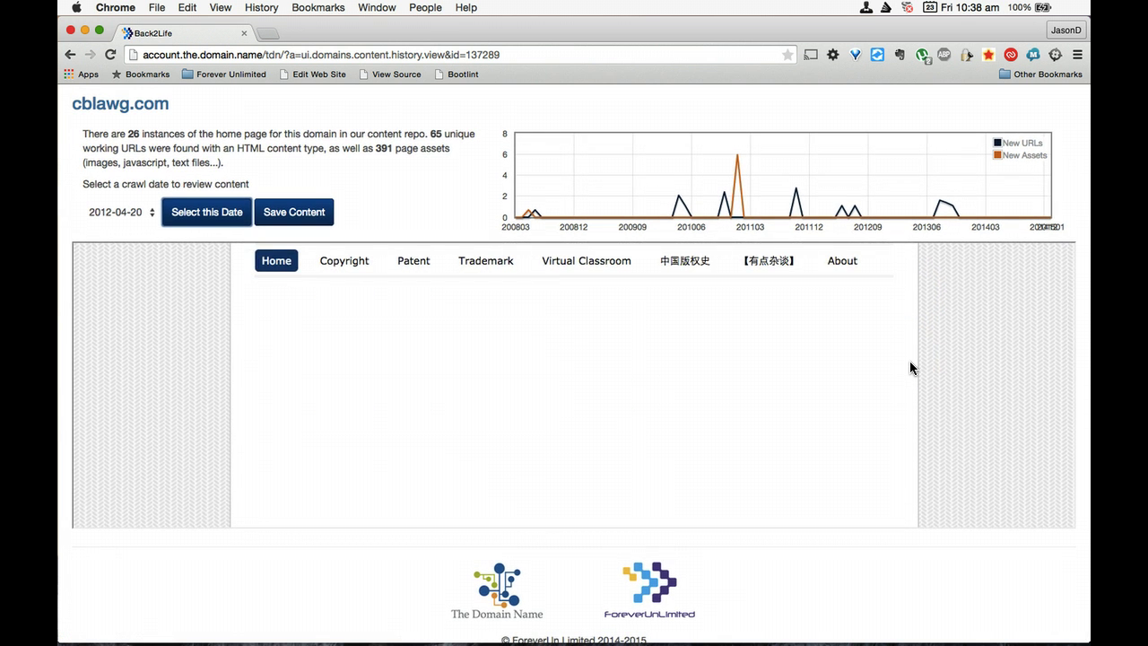
pyautogui.scroll(-3, 910, 368)
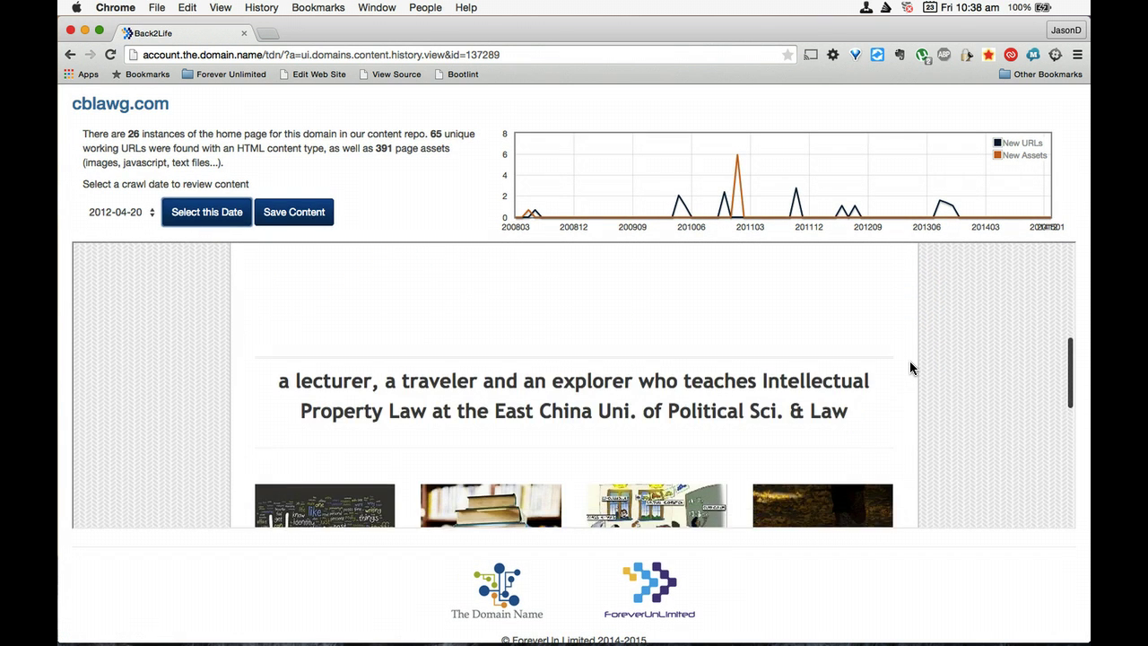
pyautogui.scroll(-2, 910, 368)
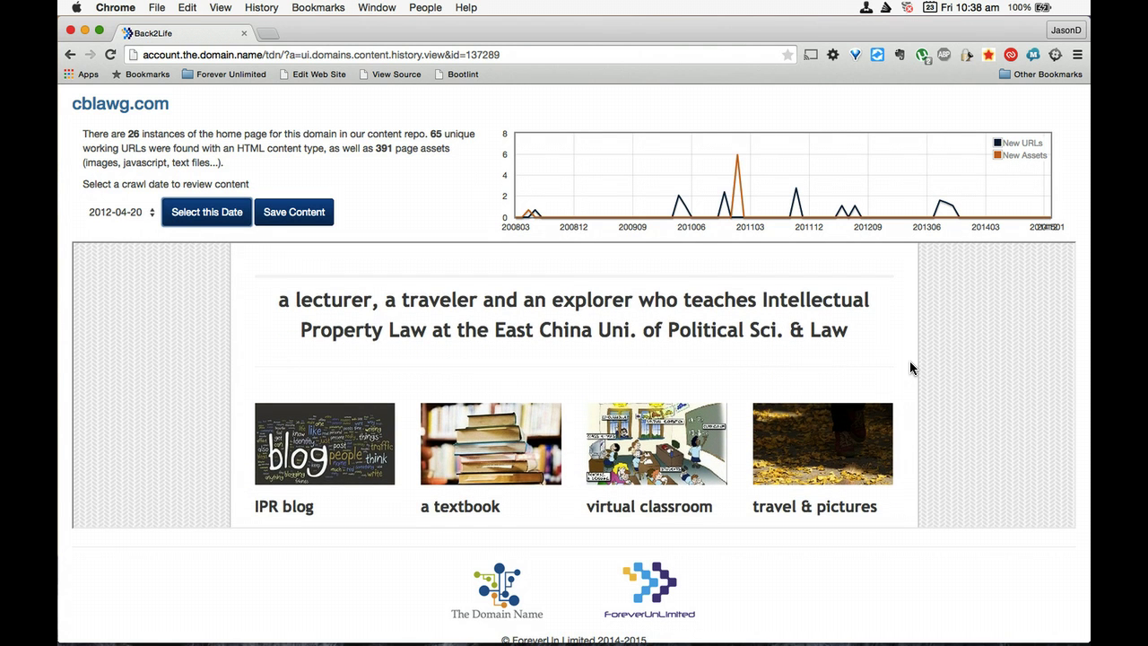
pyautogui.scroll(-8, 910, 367)
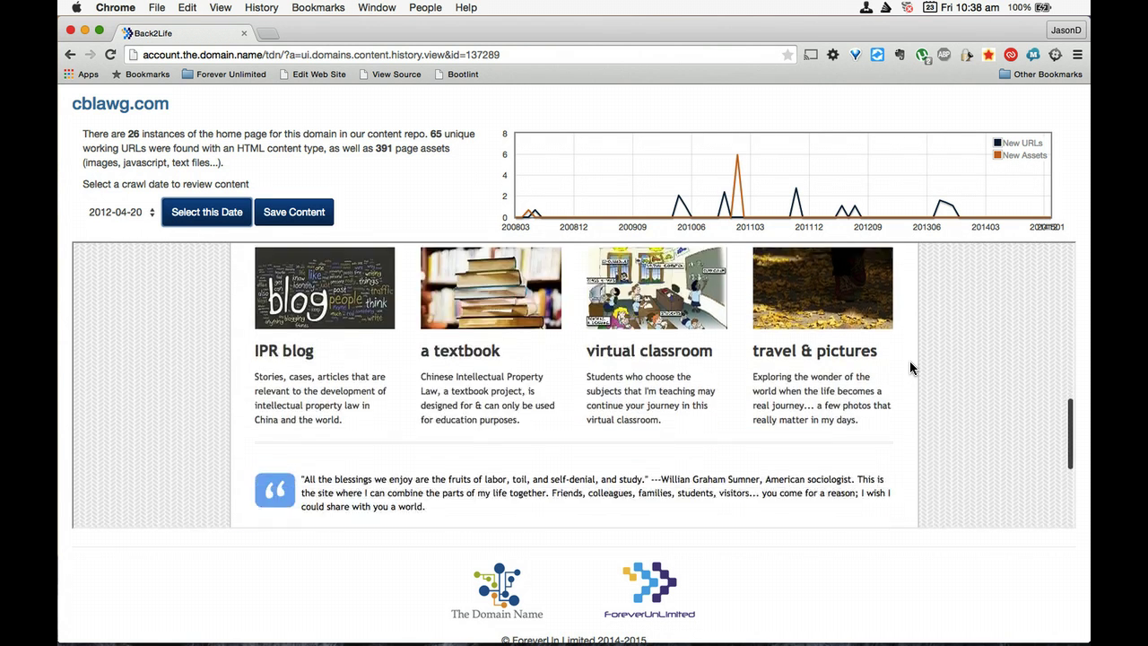
pyautogui.scroll(-3, 911, 367)
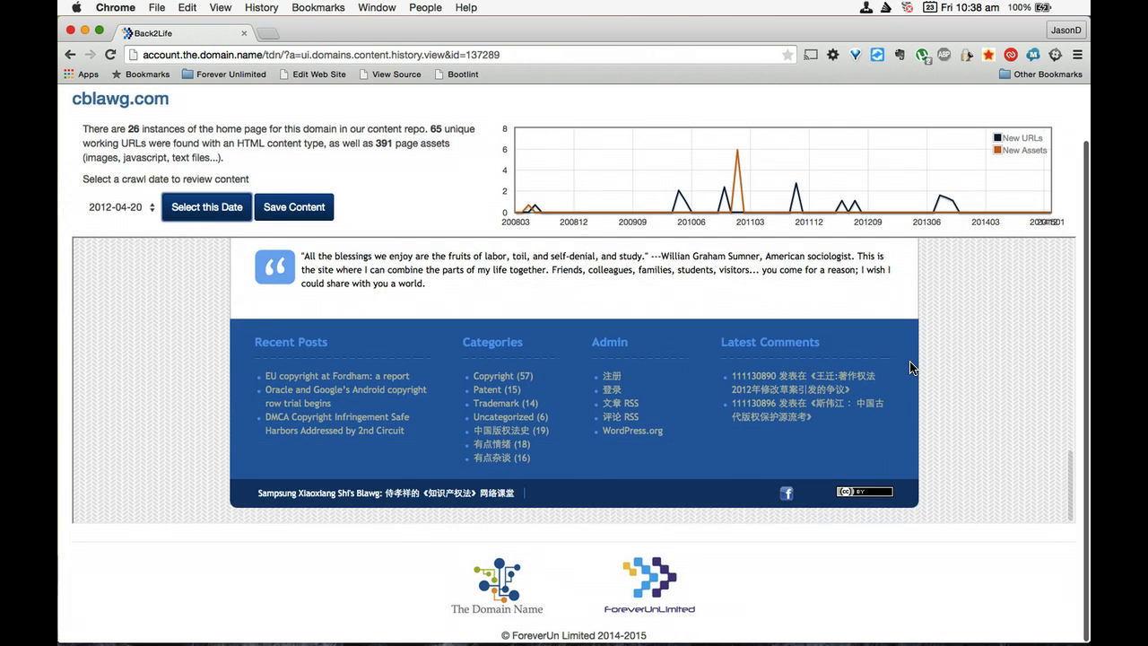
pyautogui.scroll(4, 910, 368)
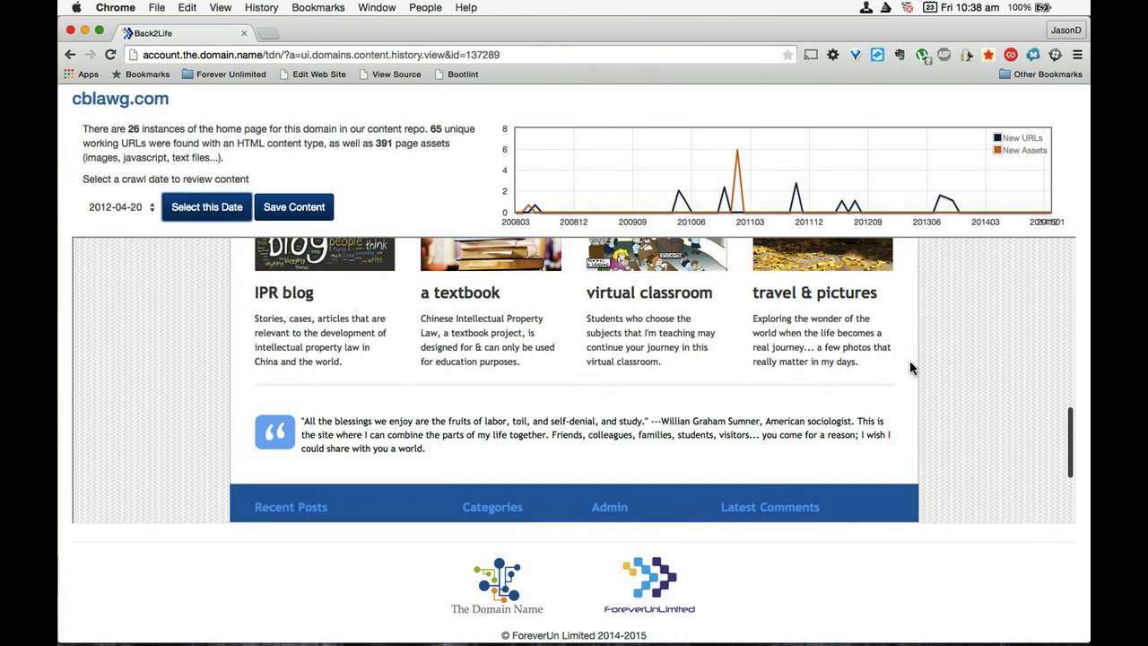
# Save the 2012-04-20 content of cblawg.com and dismiss the dialog.
pyautogui.click(301, 209)
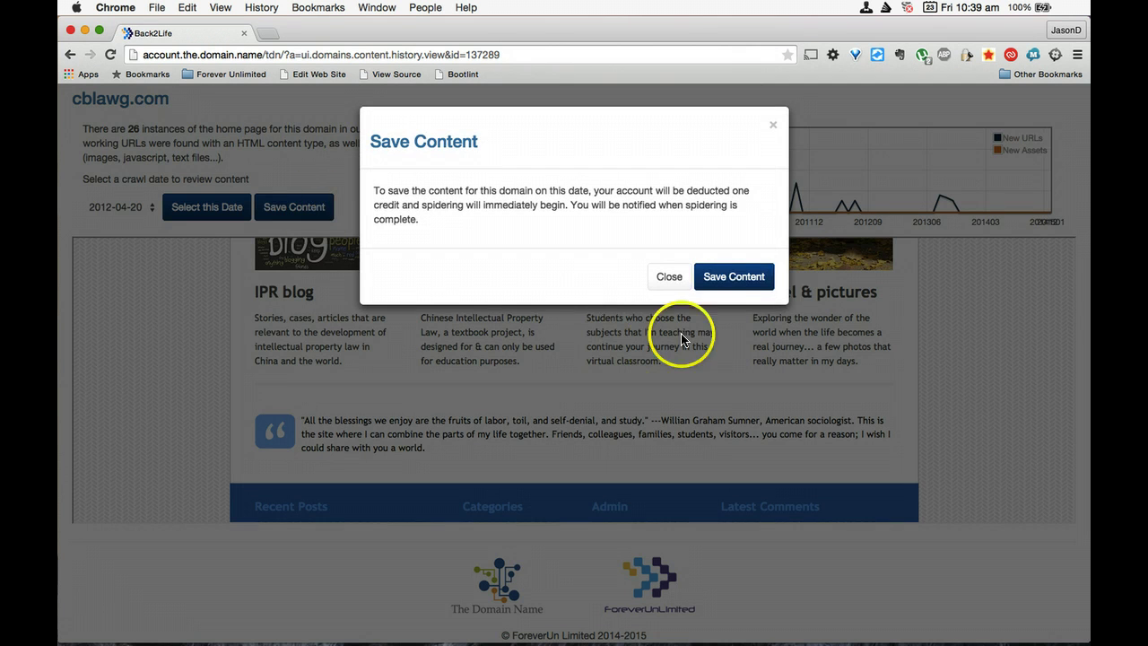
pyautogui.click(744, 280)
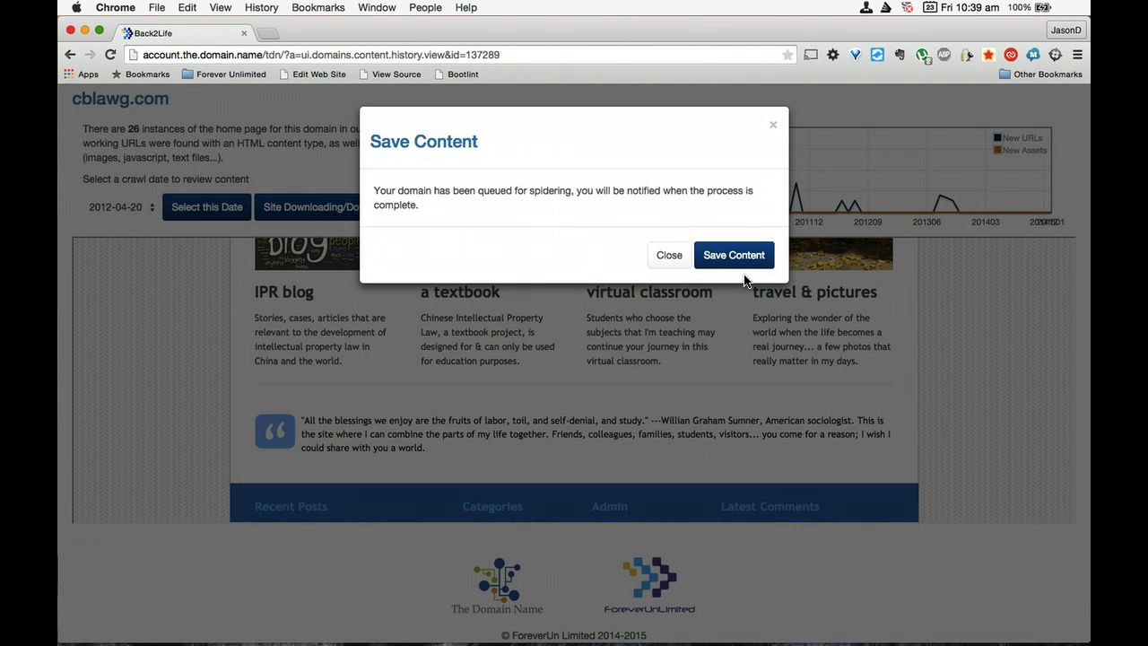
pyautogui.click(669, 259)
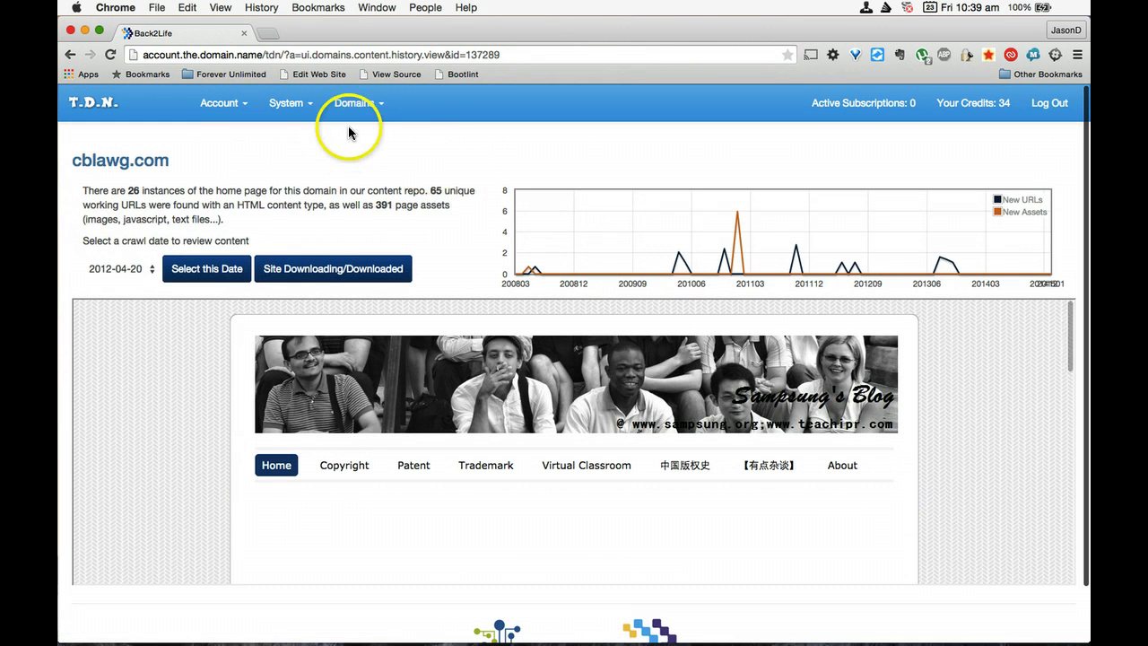
# Return to the domain groups page and list the domains in the "law" group.
pyautogui.click(354, 103)
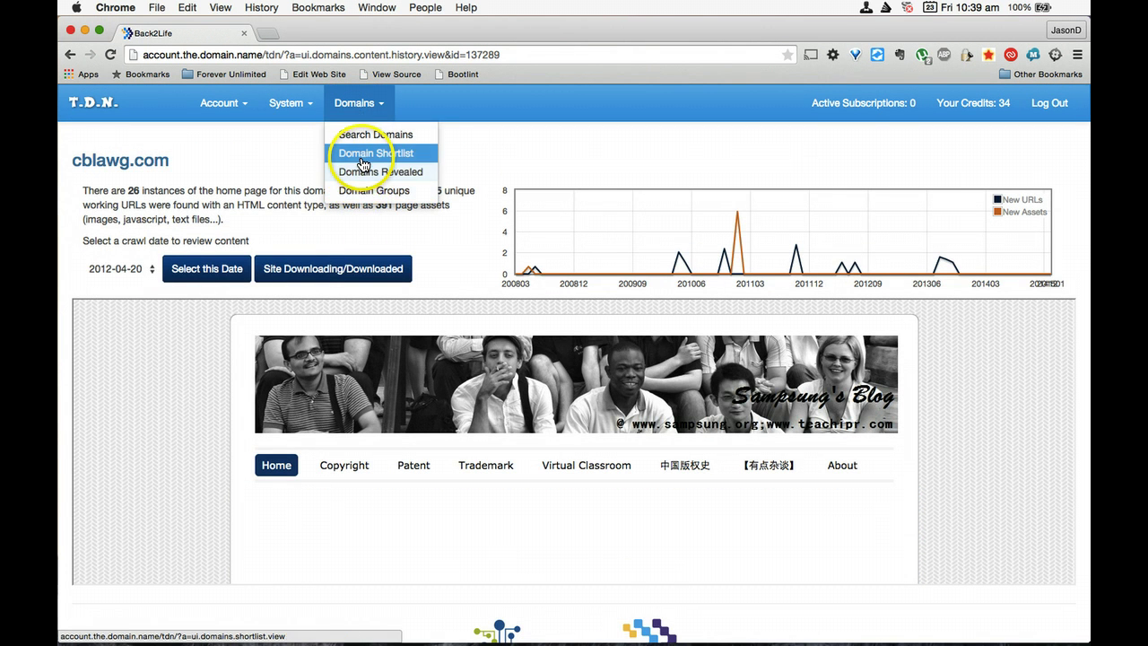
pyautogui.click(362, 154)
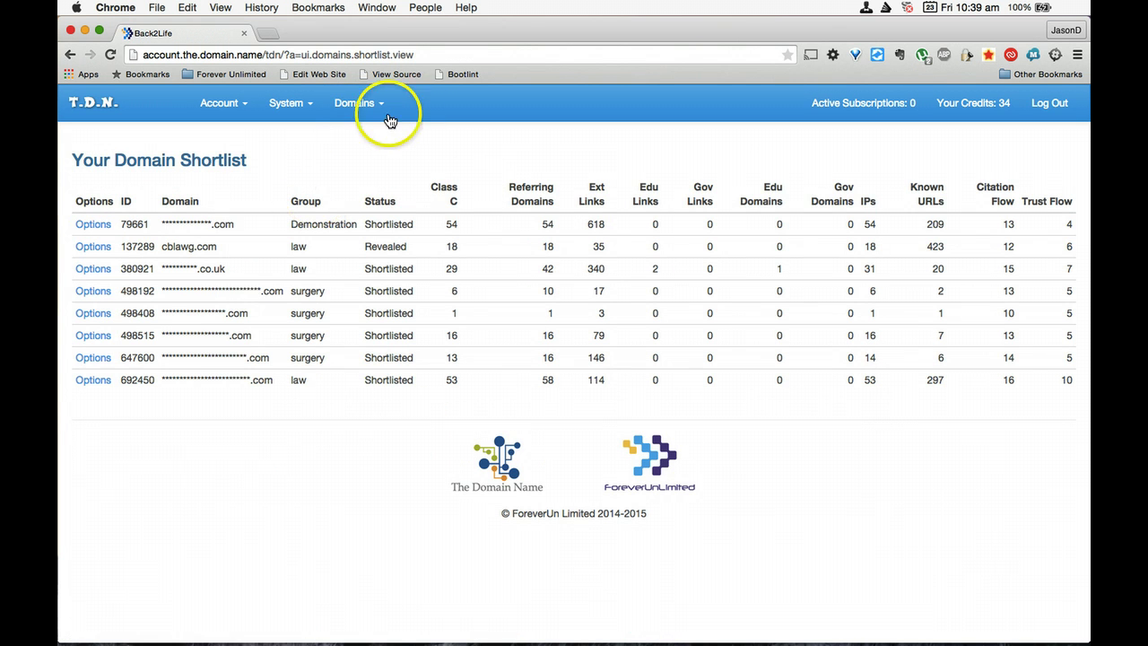
pyautogui.click(365, 105)
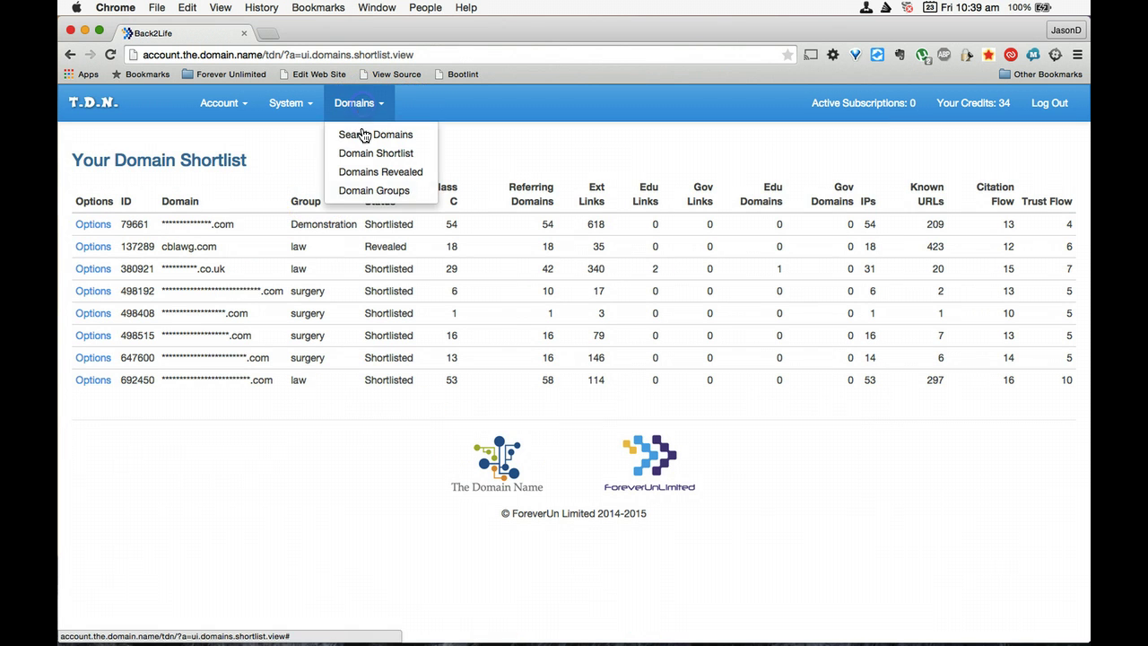
pyautogui.click(361, 191)
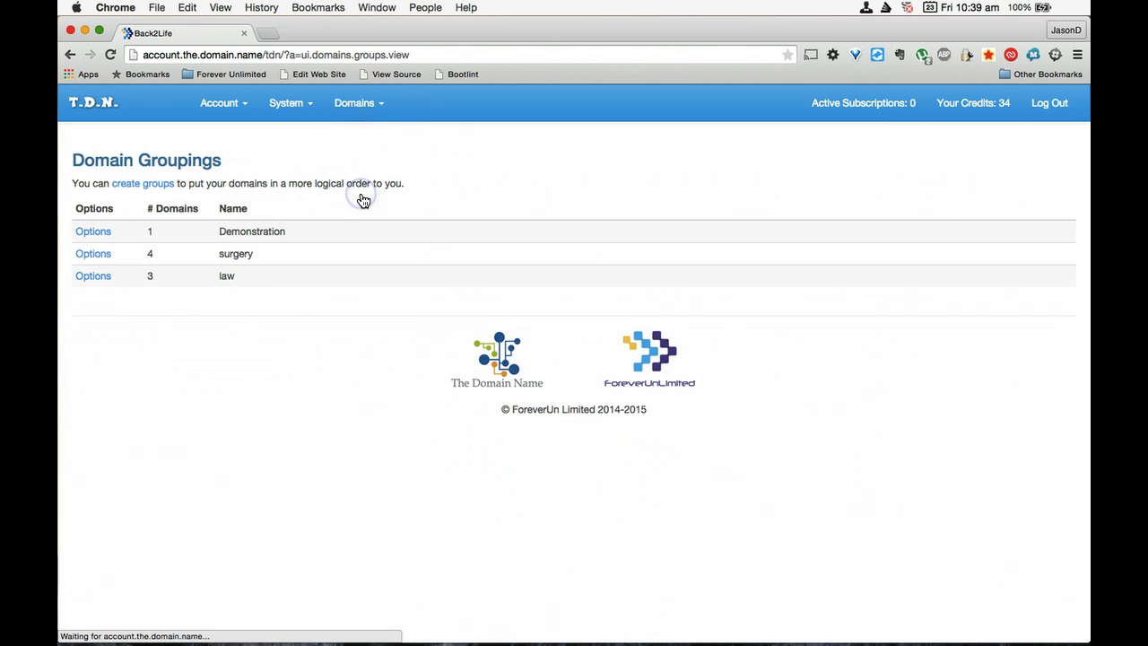
pyautogui.click(92, 276)
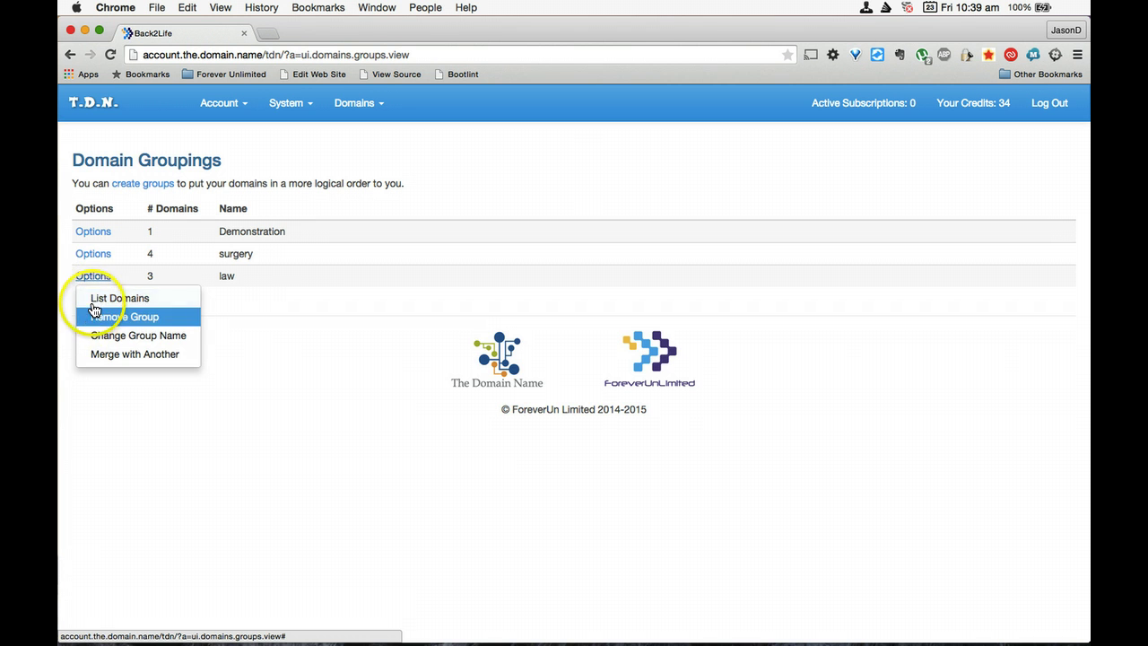
pyautogui.click(94, 298)
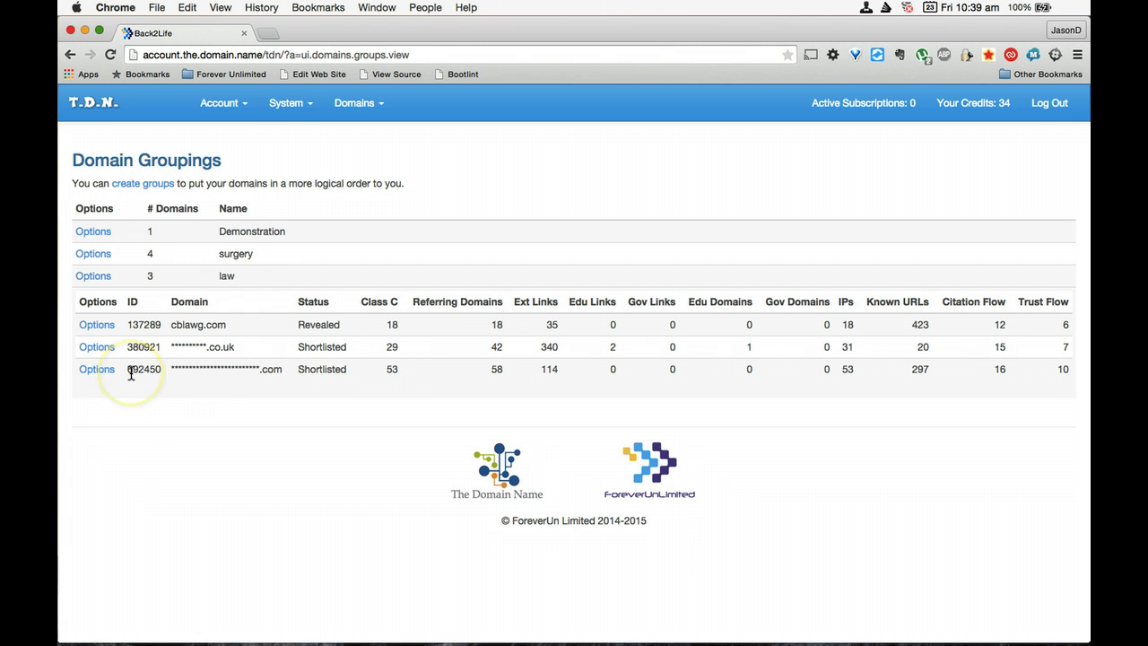
# Review the anchor text distribution of domain 380921 in the "law" group and close it.
pyautogui.click(104, 350)
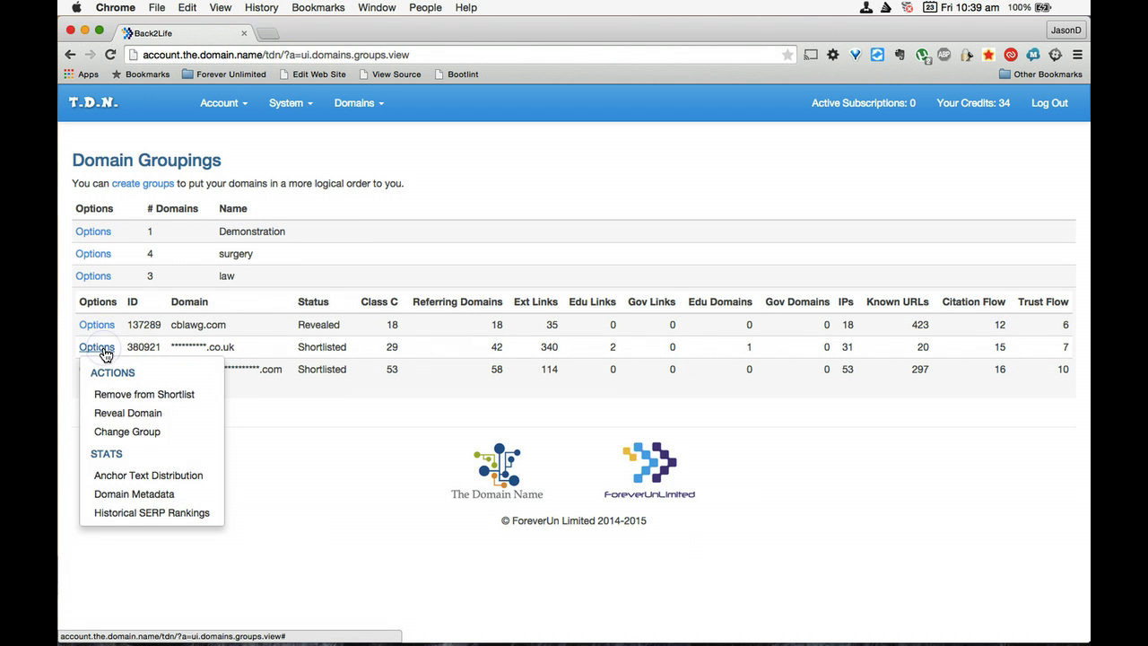
pyautogui.click(125, 480)
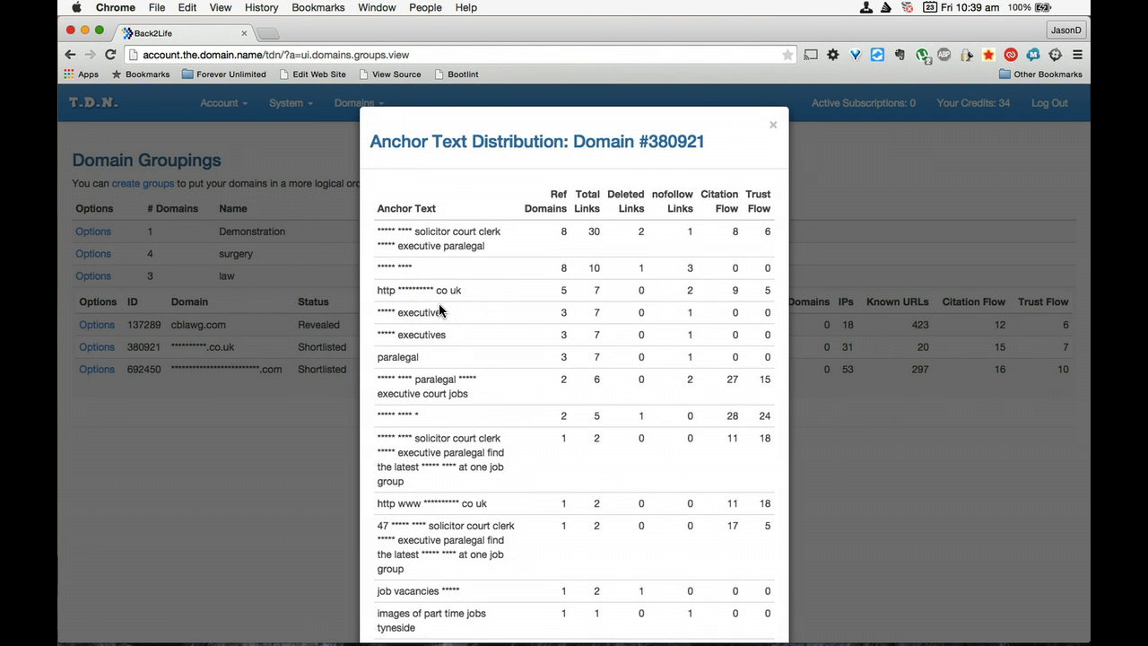
pyautogui.scroll(-2, 439, 310)
pyautogui.scroll(2, 639, 253)
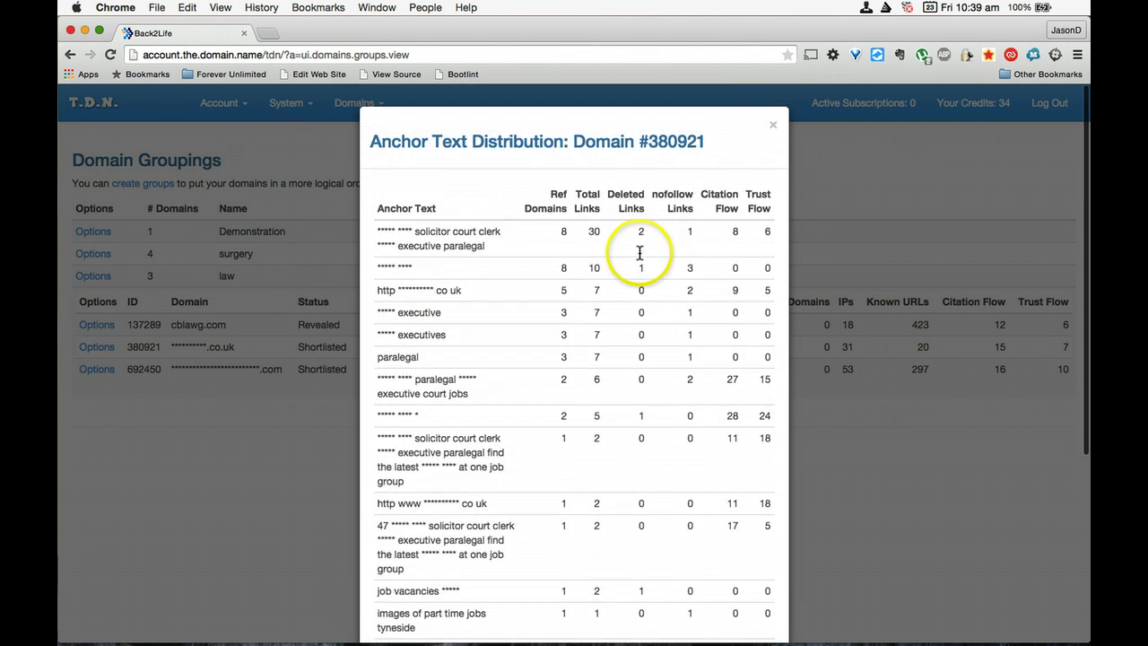
pyautogui.click(771, 124)
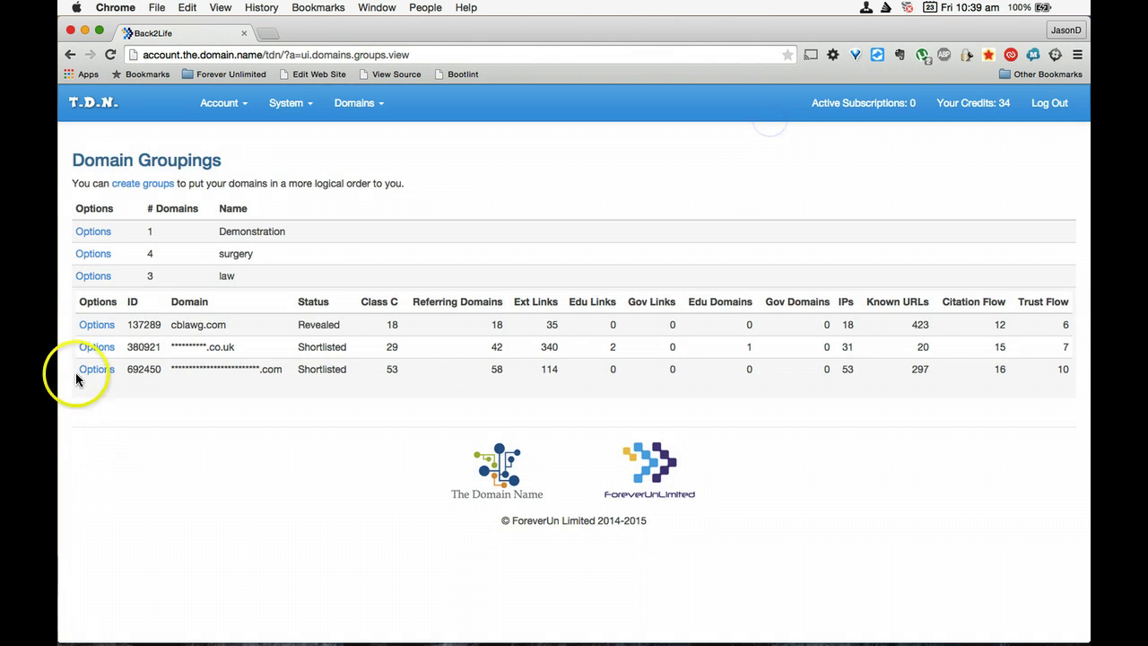
# Reveal domain 380921 in the "law" group and accept the offer of its historical content.
pyautogui.click(95, 347)
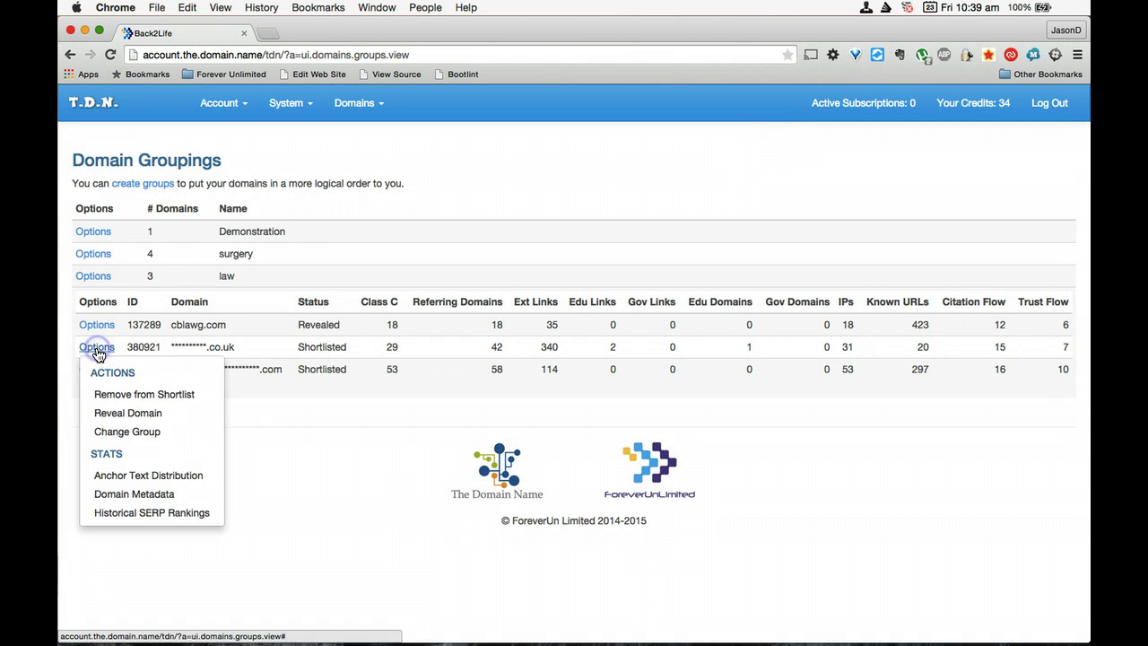
pyautogui.click(108, 414)
pyautogui.click(697, 278)
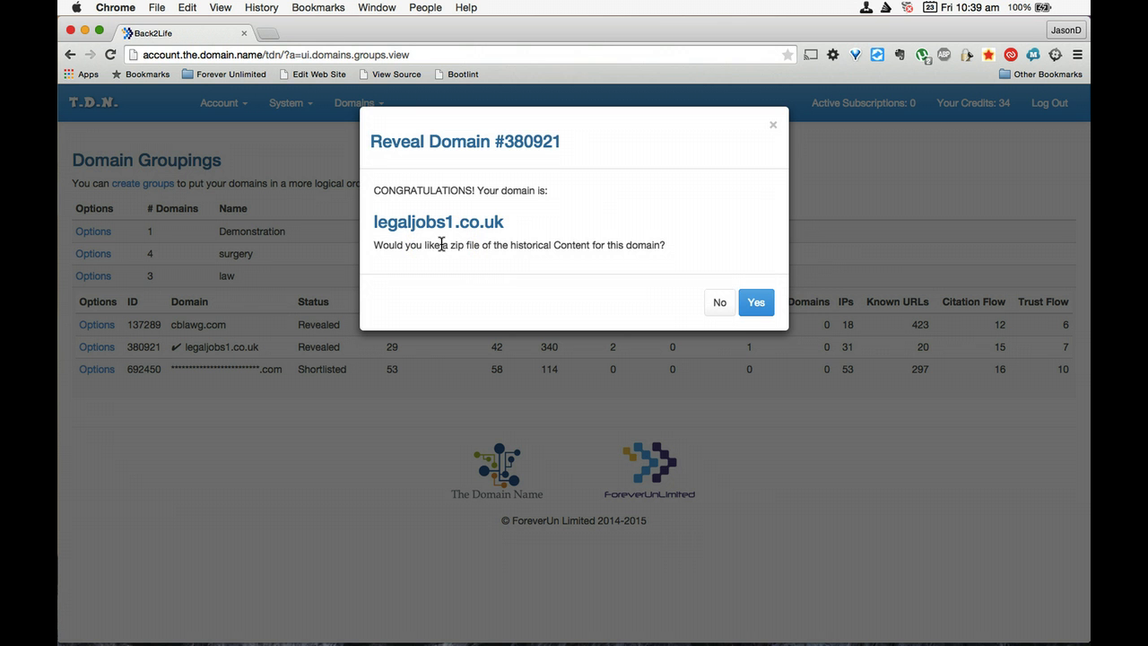
pyautogui.click(757, 300)
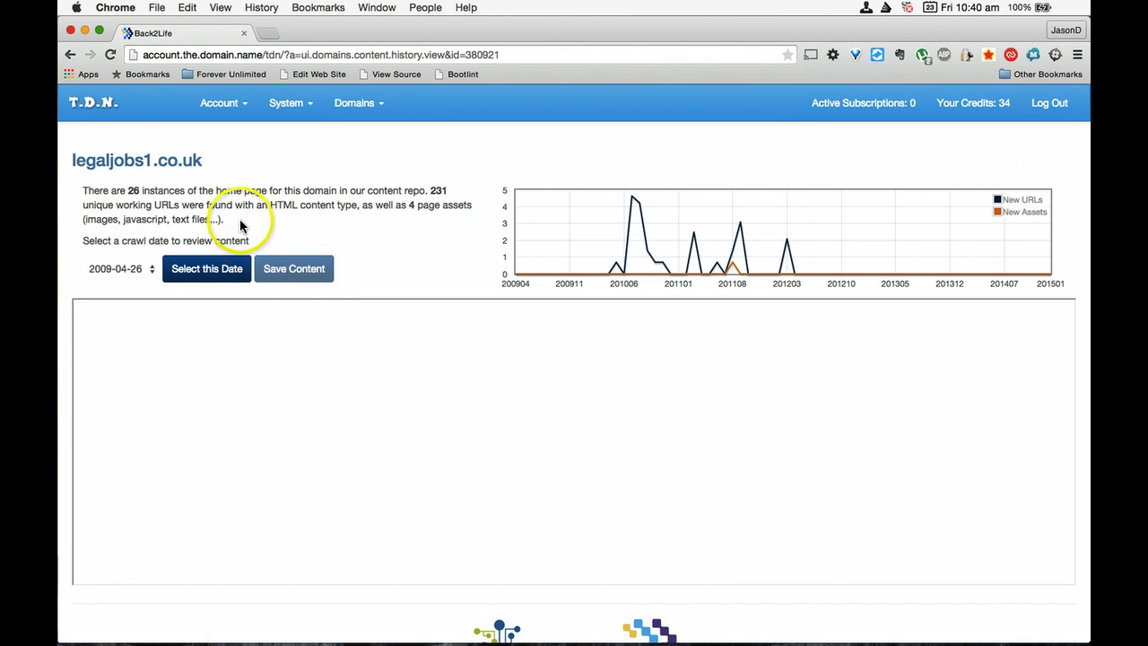
# Load the 2009-08-28 crawl of legaljobs1.co.uk for review.
pyautogui.click(143, 269)
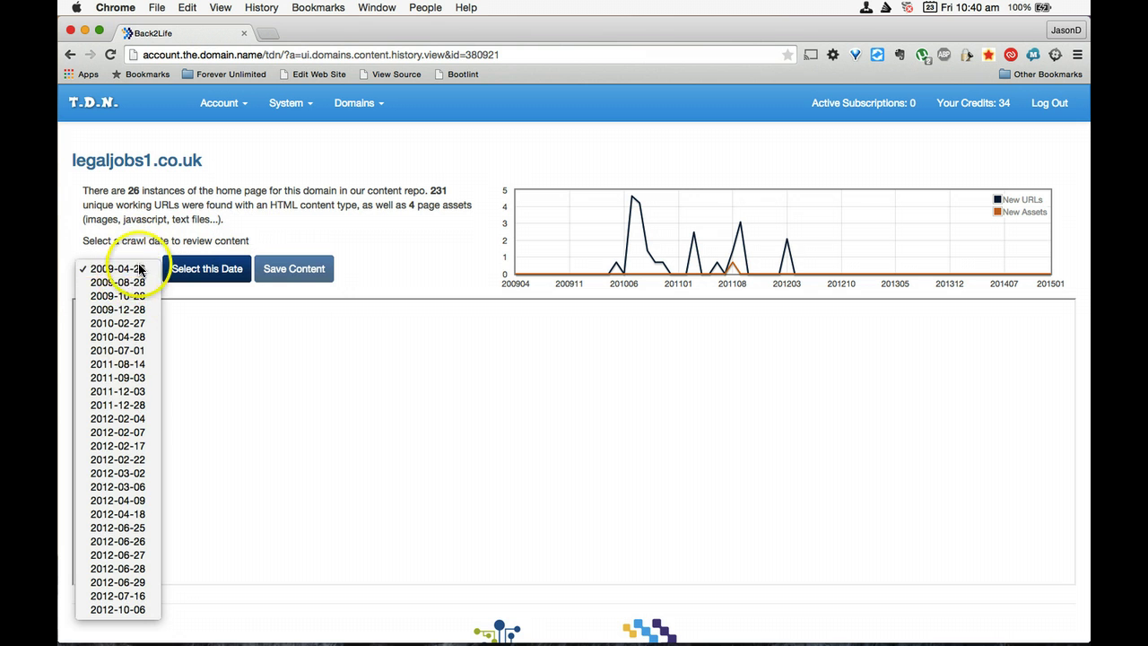
pyautogui.click(137, 282)
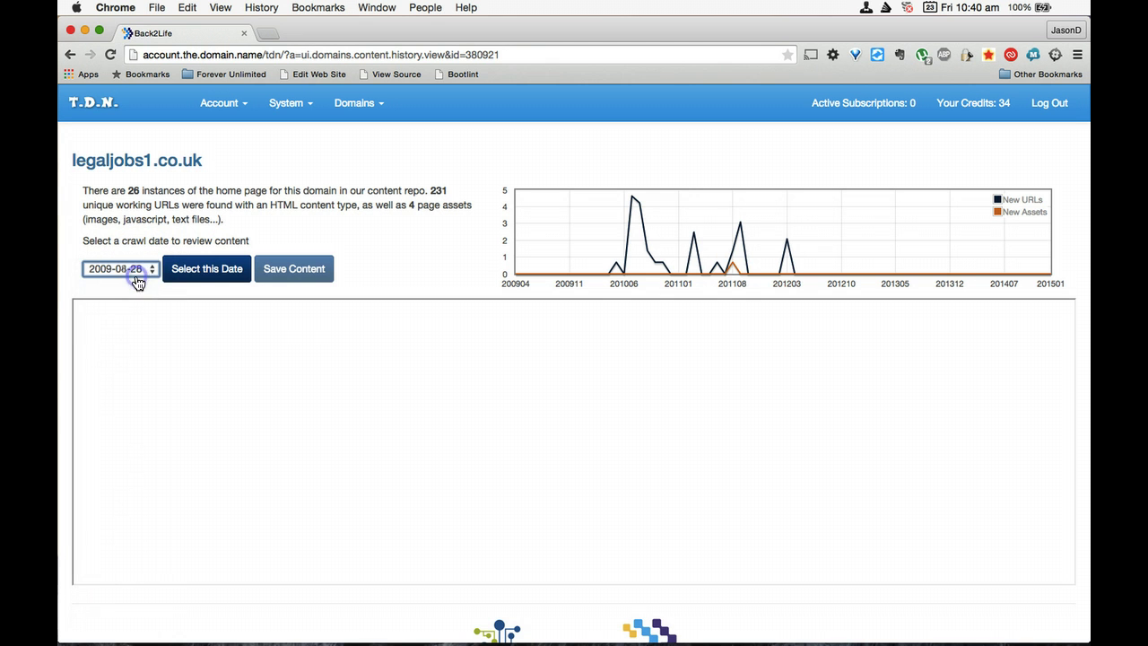
pyautogui.click(191, 275)
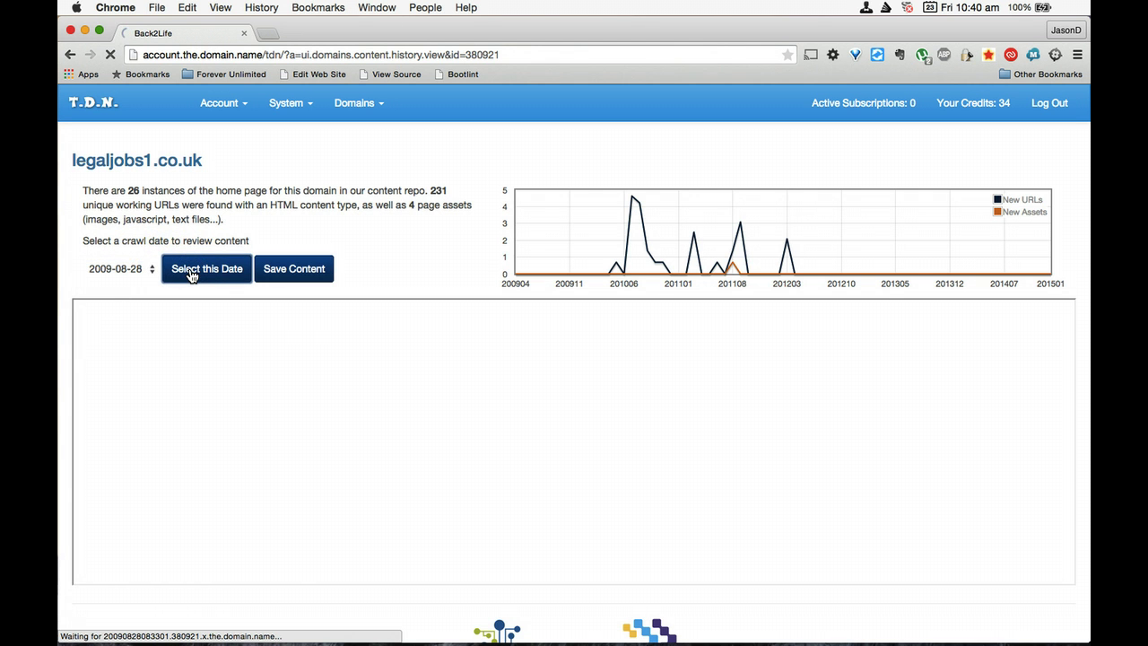
# Look through the archived 2009-08-28 home page of legaljobs1.co.uk down to its footer links.
pyautogui.scroll(-3, 202, 418)
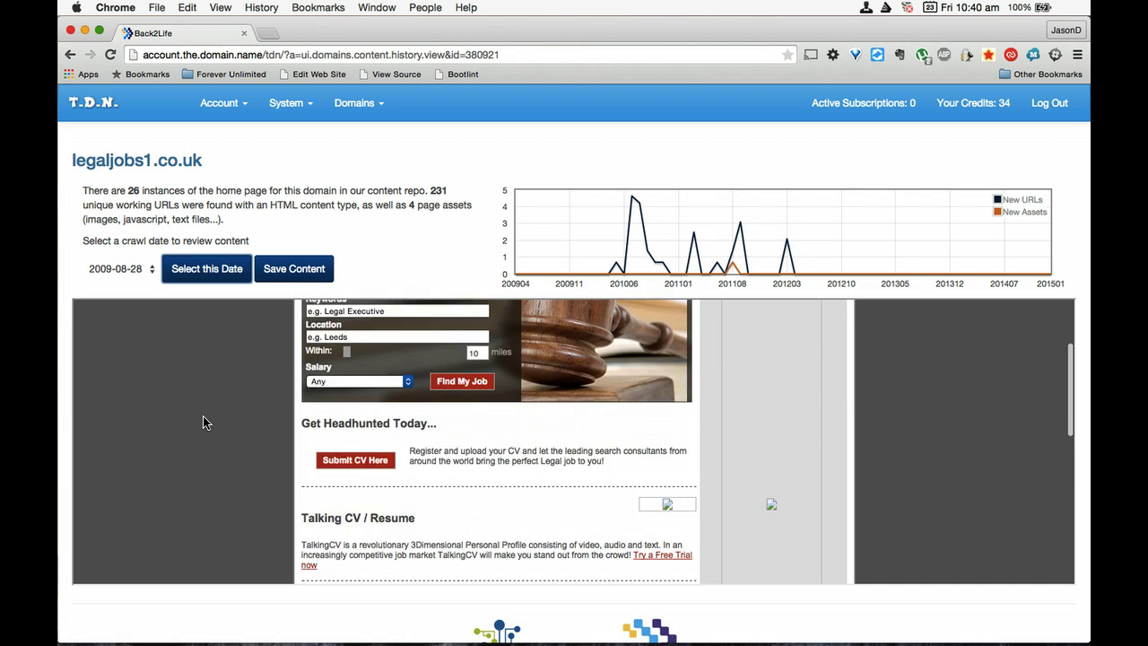
pyautogui.scroll(-7, 203, 422)
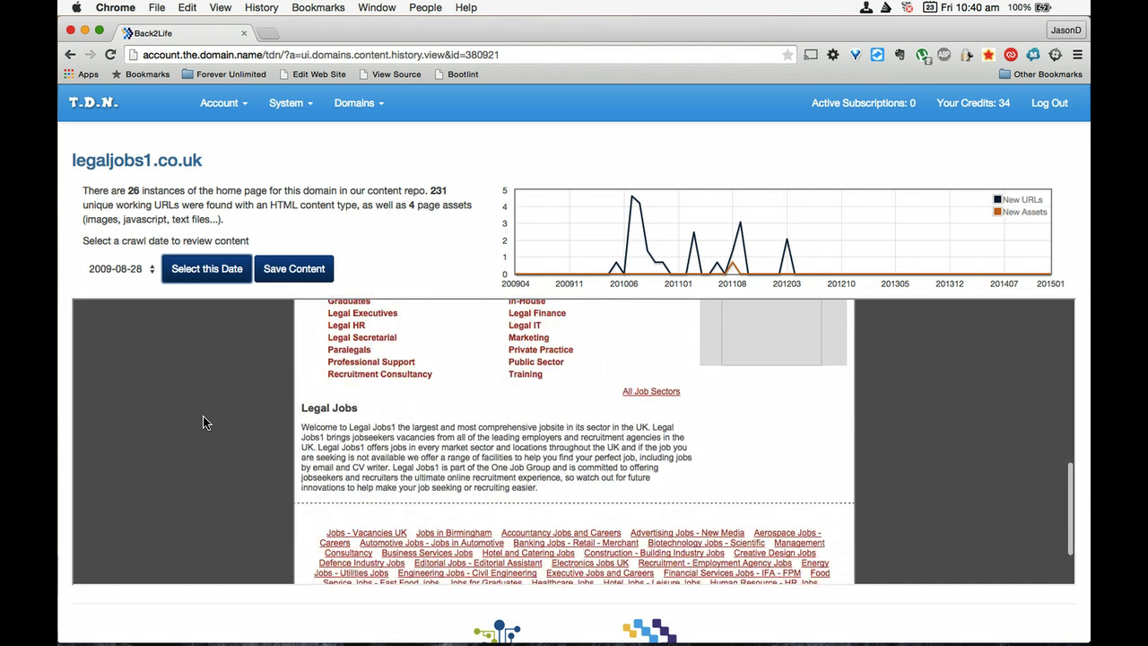
pyautogui.scroll(-4, 204, 422)
pyautogui.scroll(10, 204, 422)
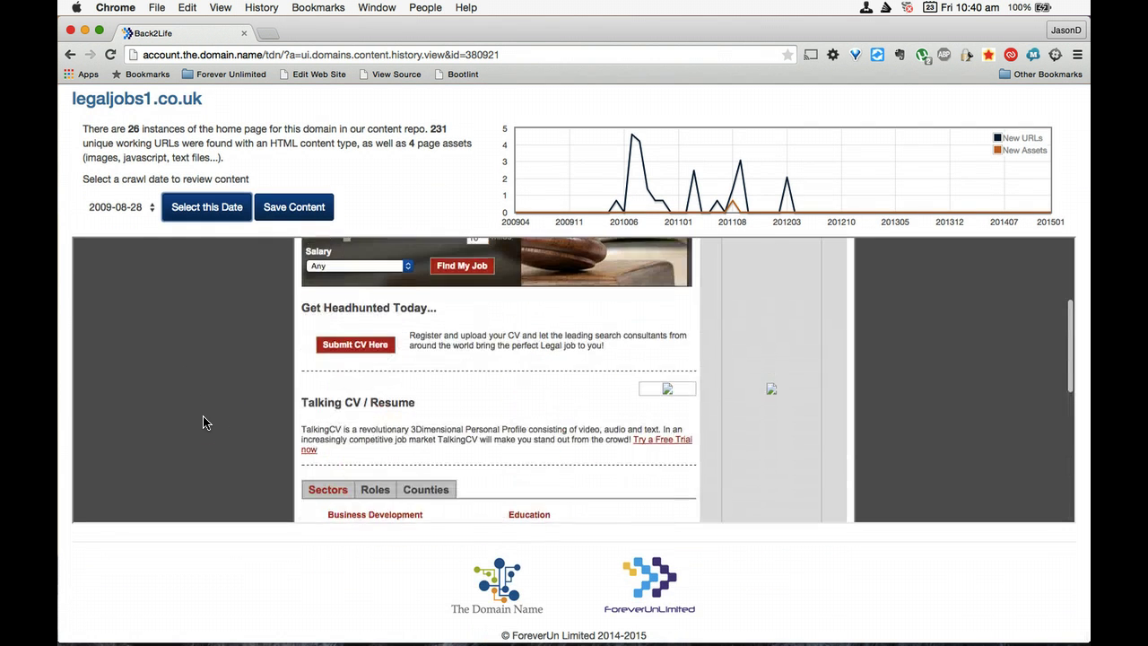
# Load the 2012-07-16 crawl of legaljobs1.co.uk for review.
pyautogui.click(139, 208)
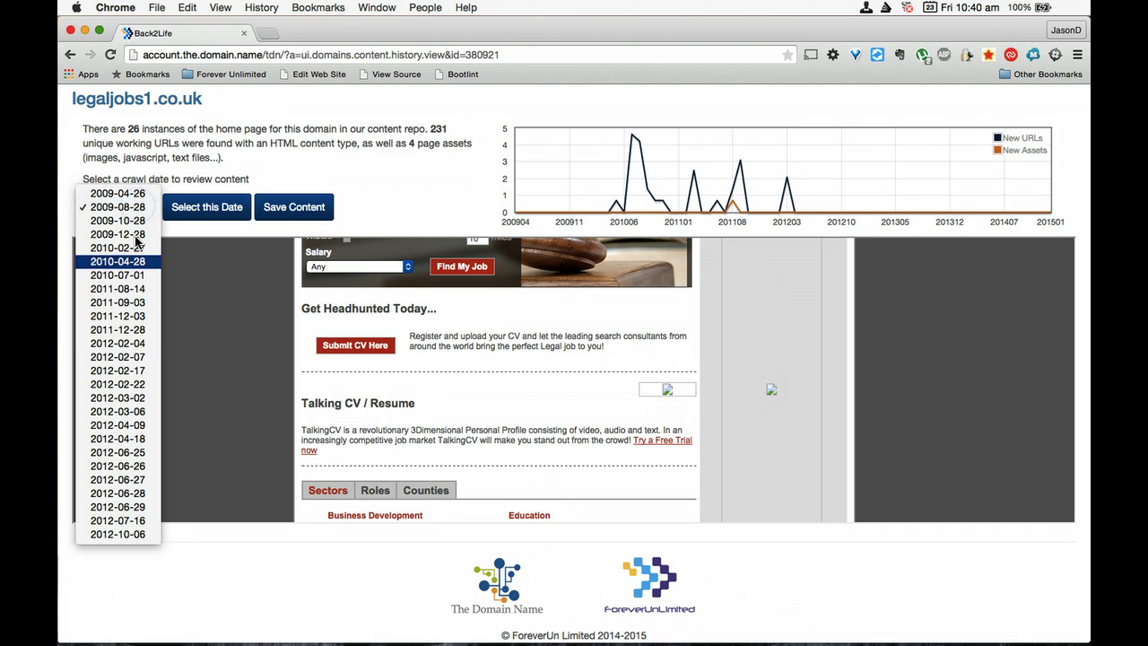
pyautogui.click(128, 521)
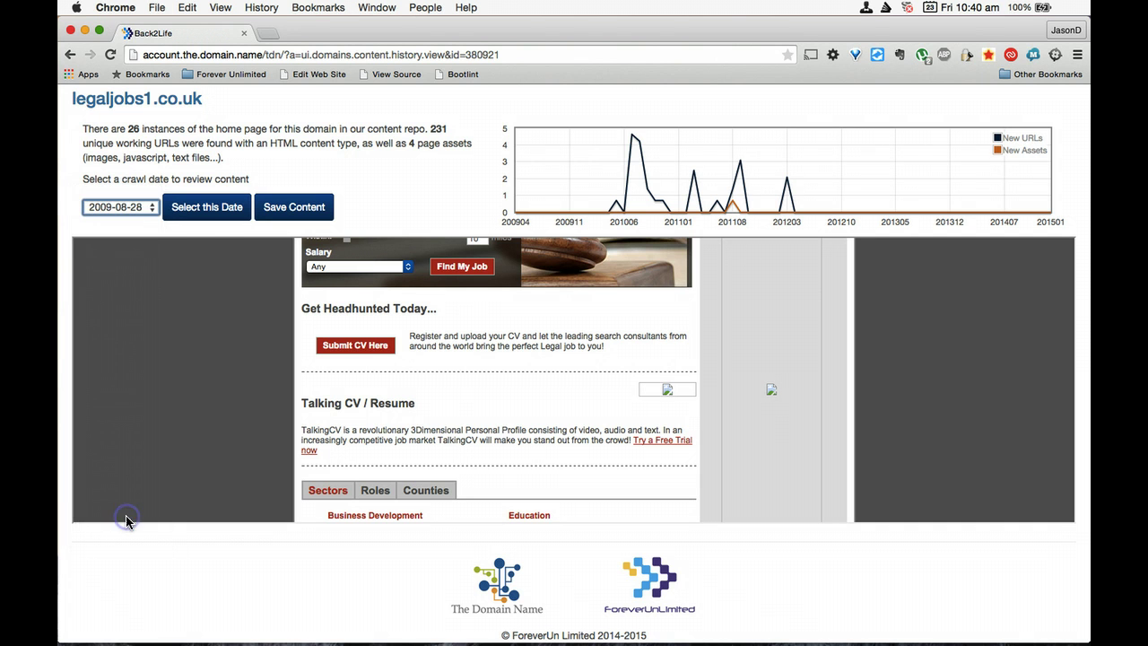
pyautogui.click(199, 210)
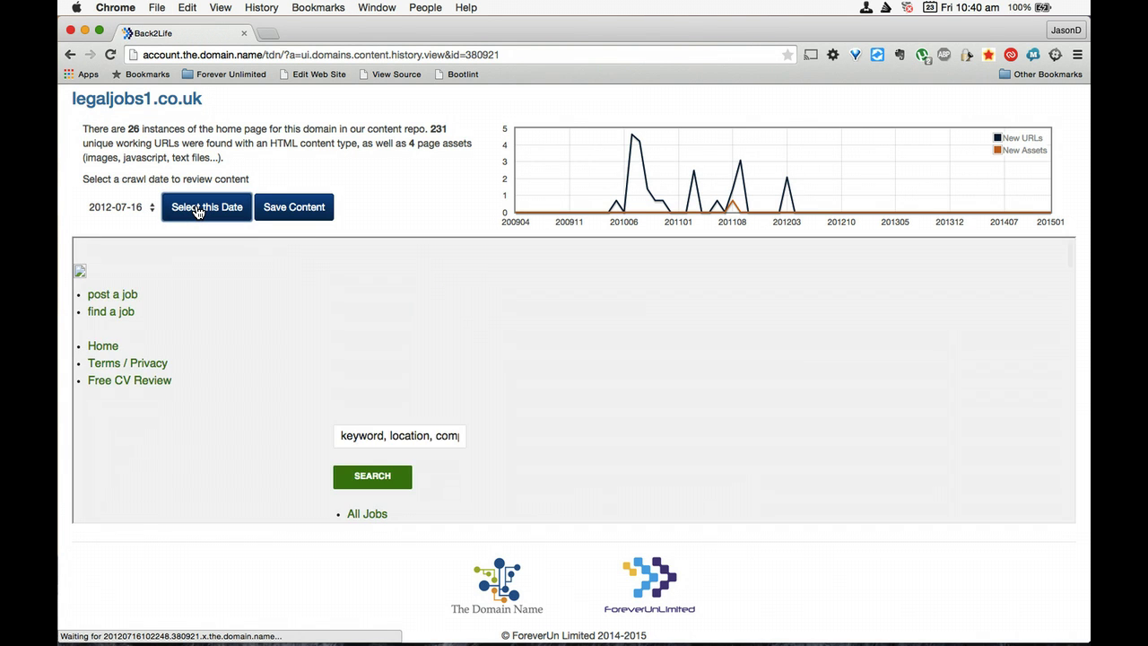
pyautogui.click(457, 306)
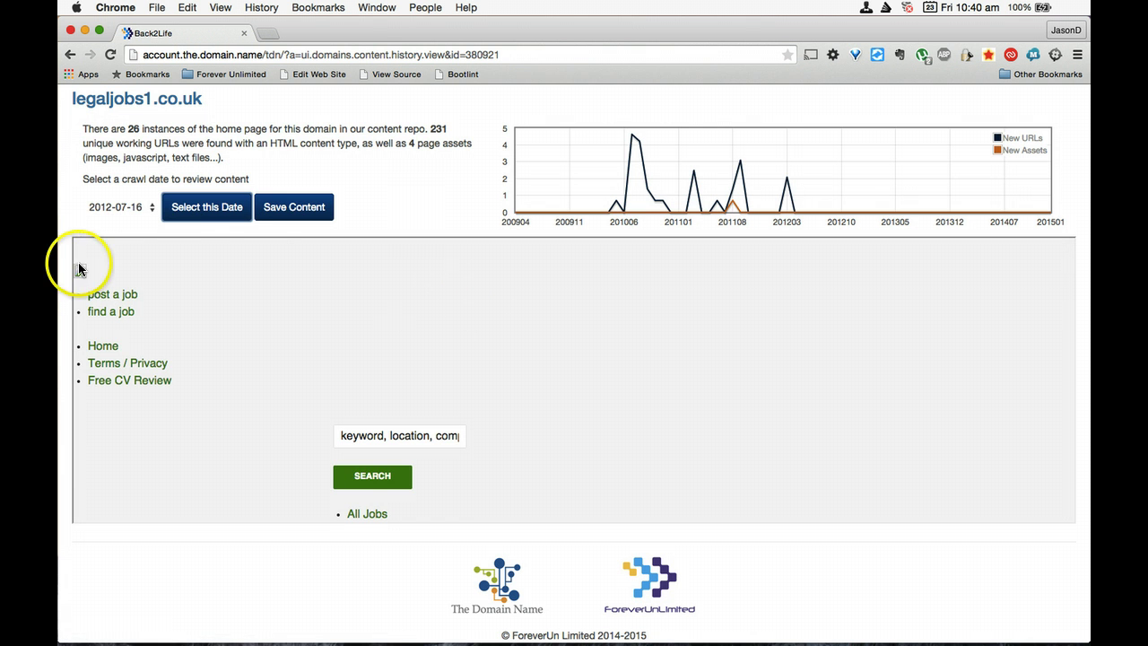
# Examine the whole 2012-07-16 home page of legaljobs1.co.uk, from its header image and links to the footer and back.
pyautogui.scroll(-4, 491, 333)
pyautogui.scroll(5, 490, 336)
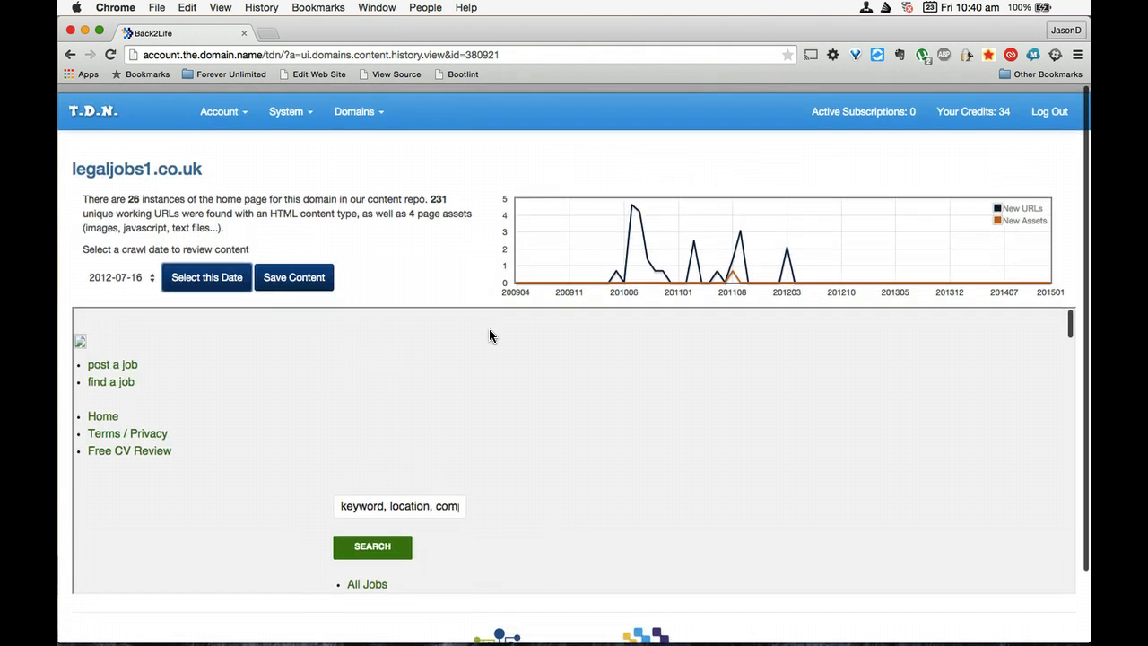
pyautogui.click(78, 333)
pyautogui.click(725, 411)
pyautogui.scroll(-10, 724, 410)
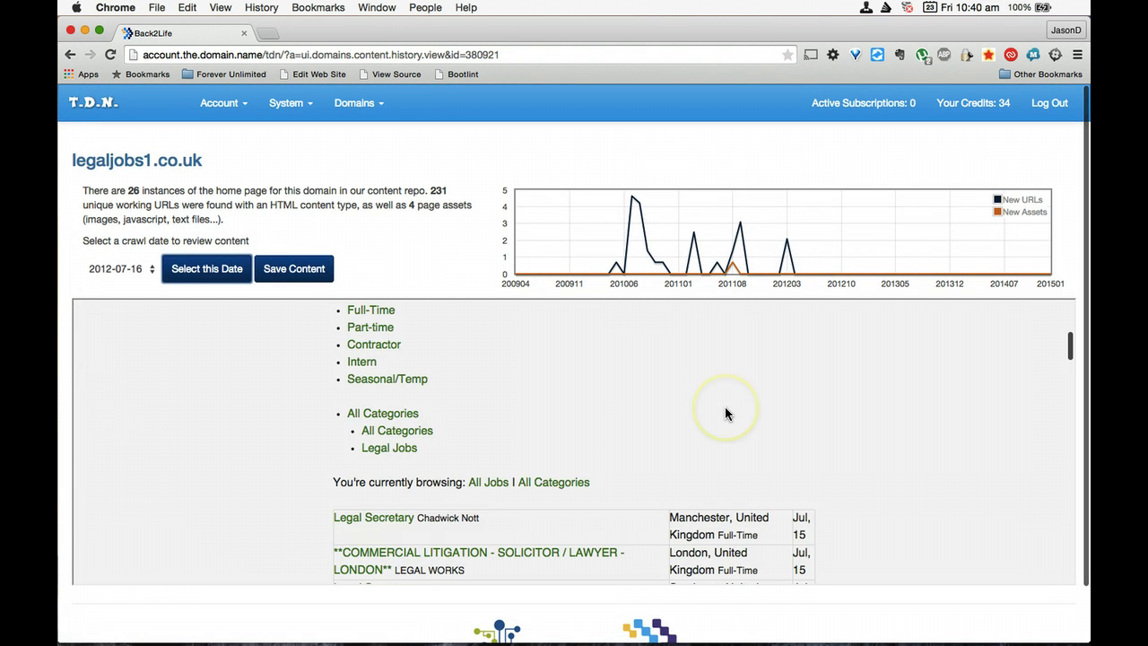
pyautogui.scroll(-5, 726, 411)
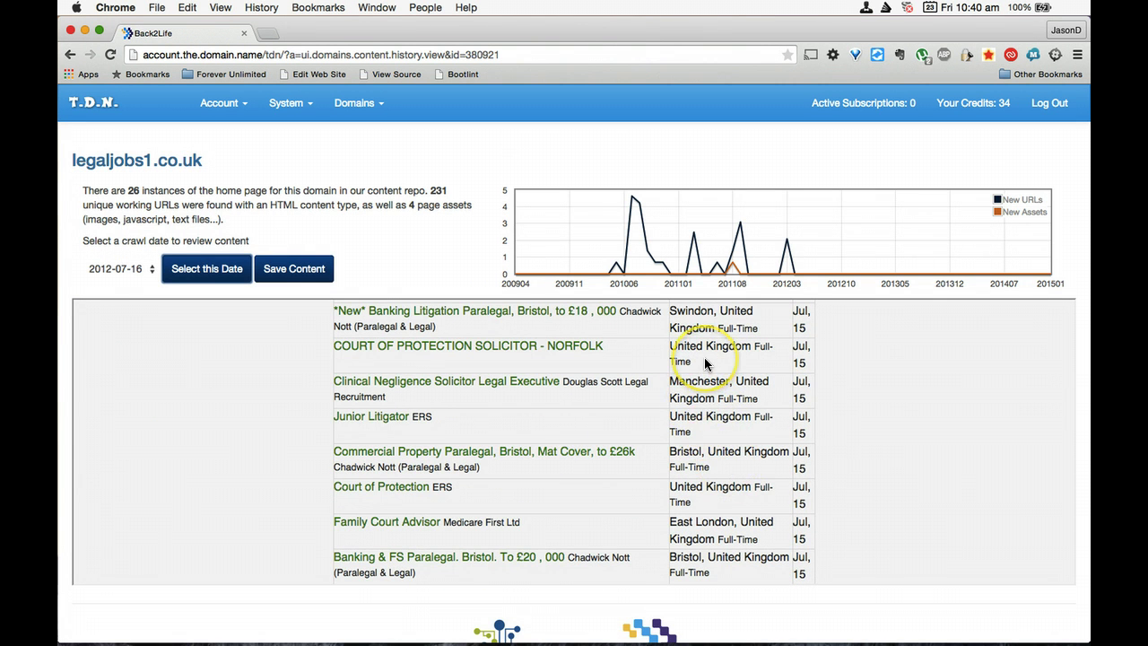
pyautogui.scroll(-3, 706, 362)
pyautogui.scroll(-10, 705, 362)
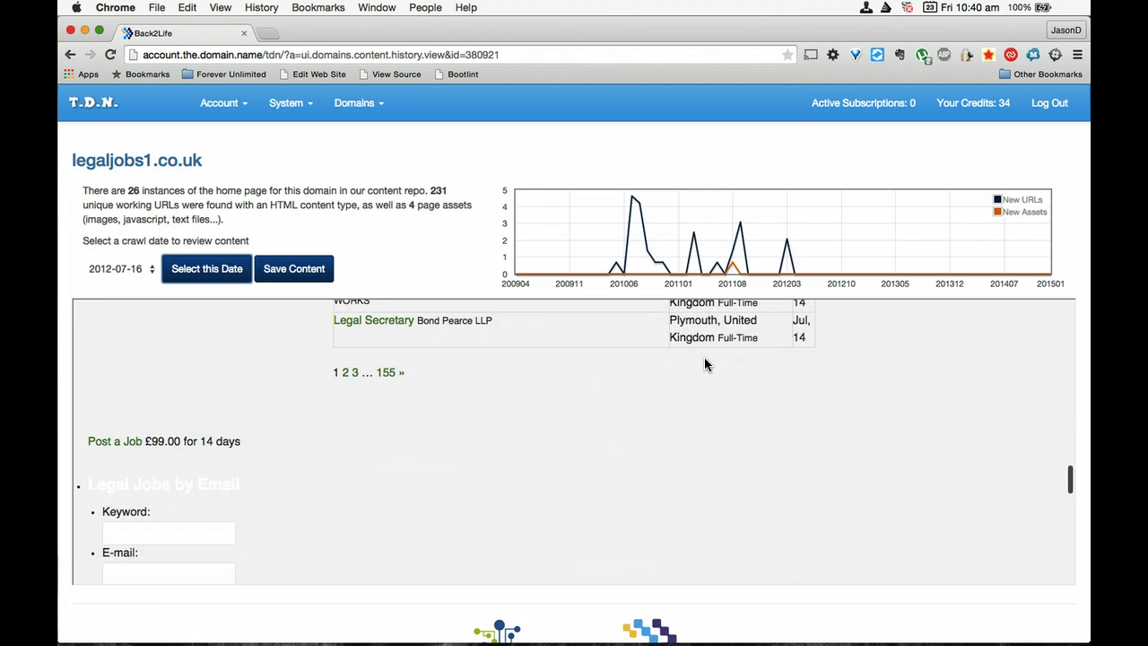
pyautogui.scroll(-10, 706, 364)
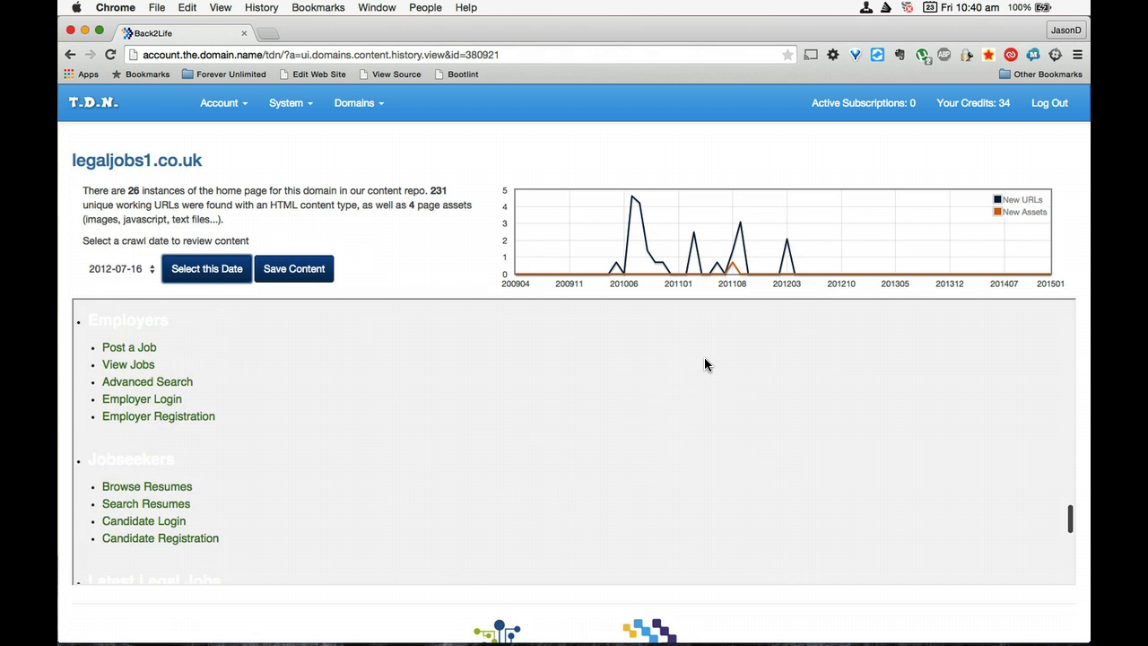
pyautogui.scroll(-3, 706, 365)
pyautogui.scroll(-5, 704, 364)
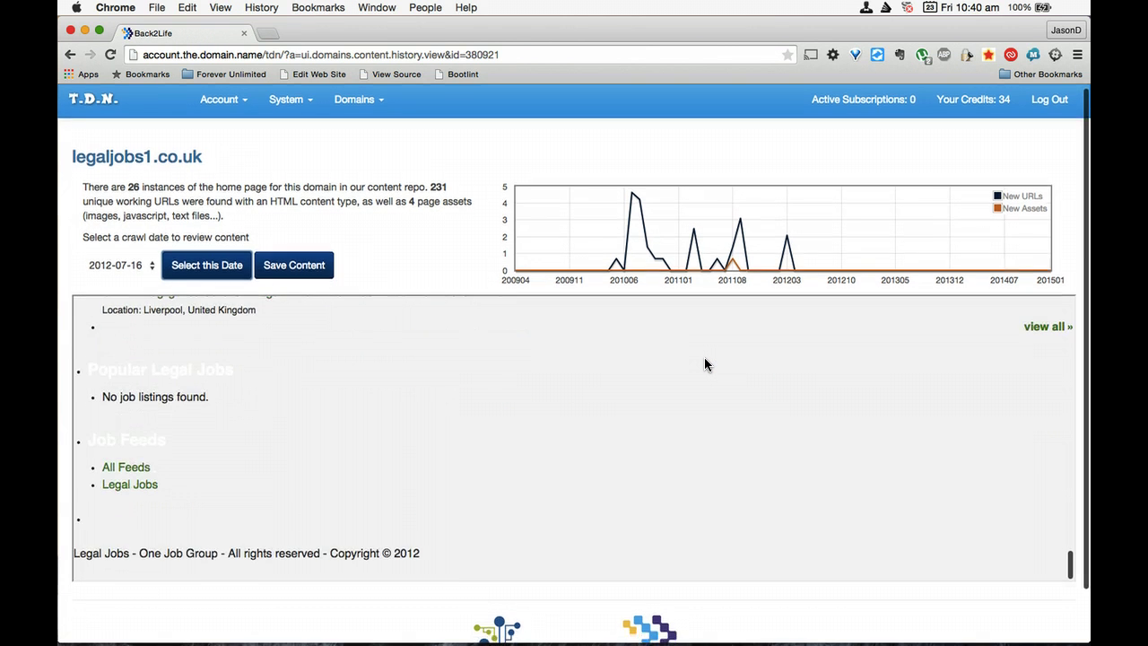
pyautogui.scroll(10, 705, 365)
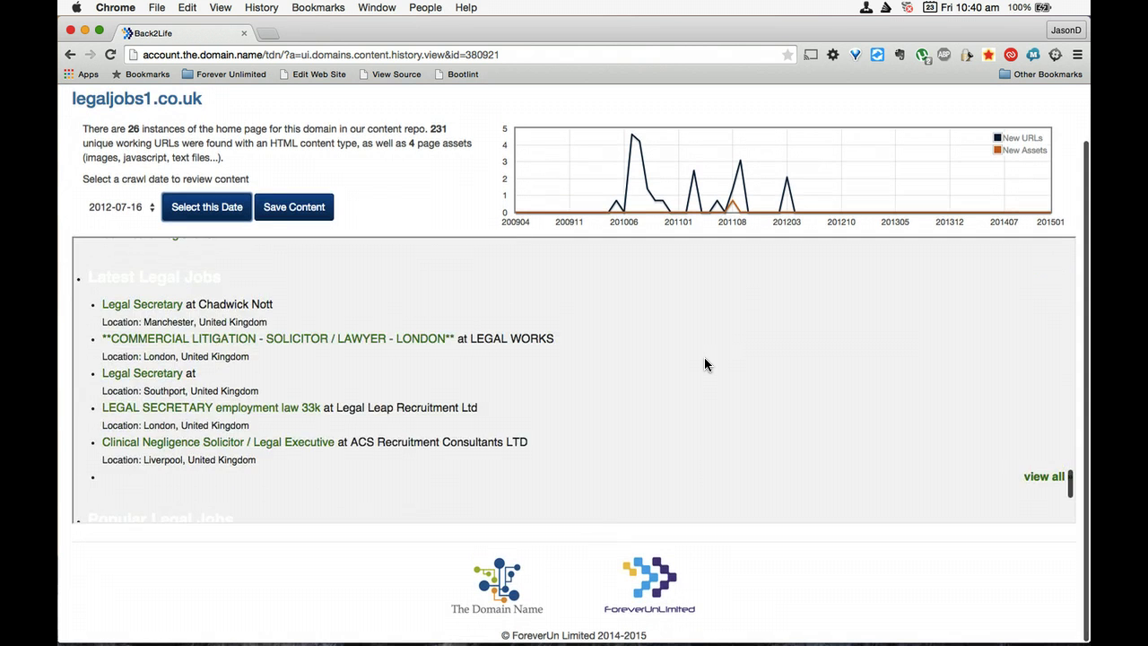
pyautogui.scroll(1, 705, 364)
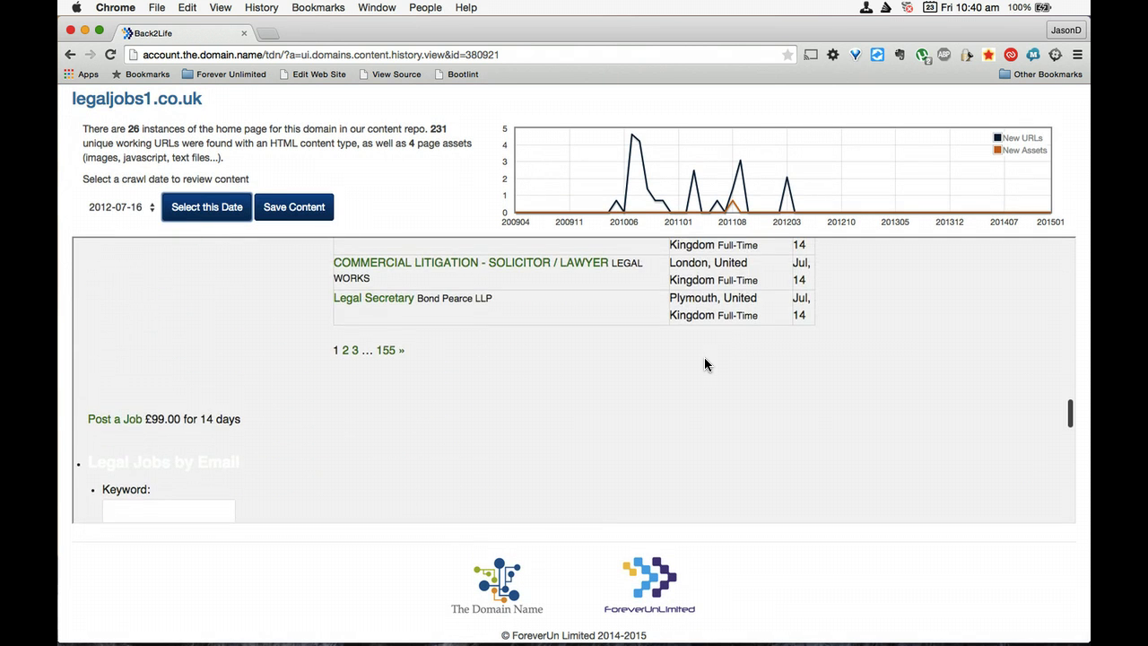
pyautogui.scroll(10, 705, 364)
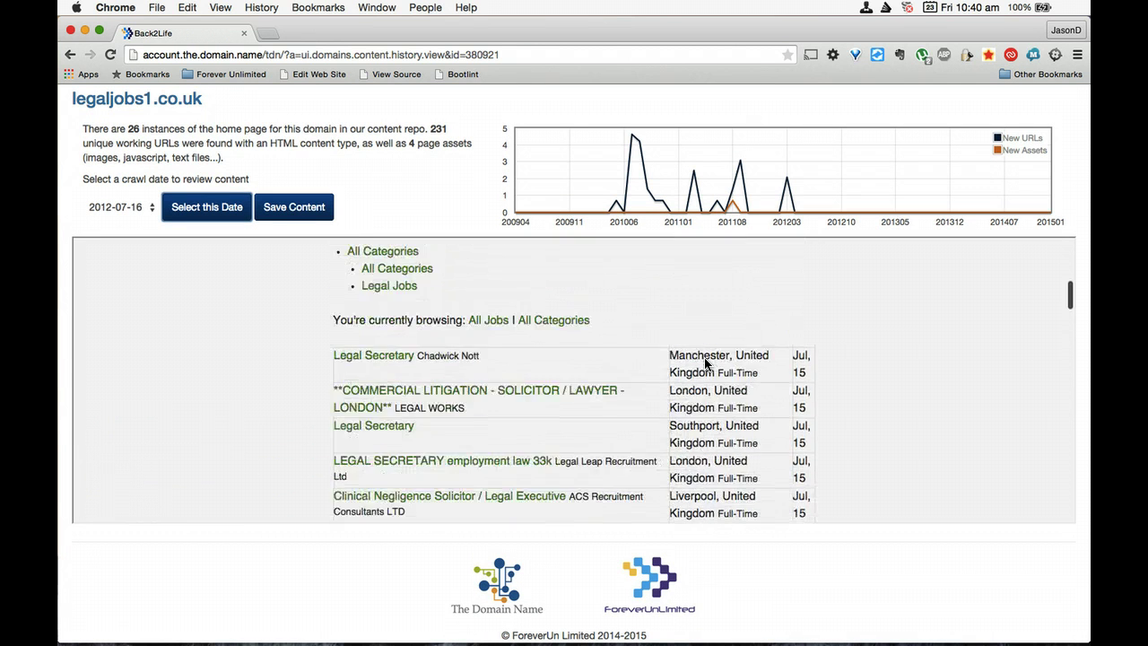
pyautogui.scroll(6, 705, 364)
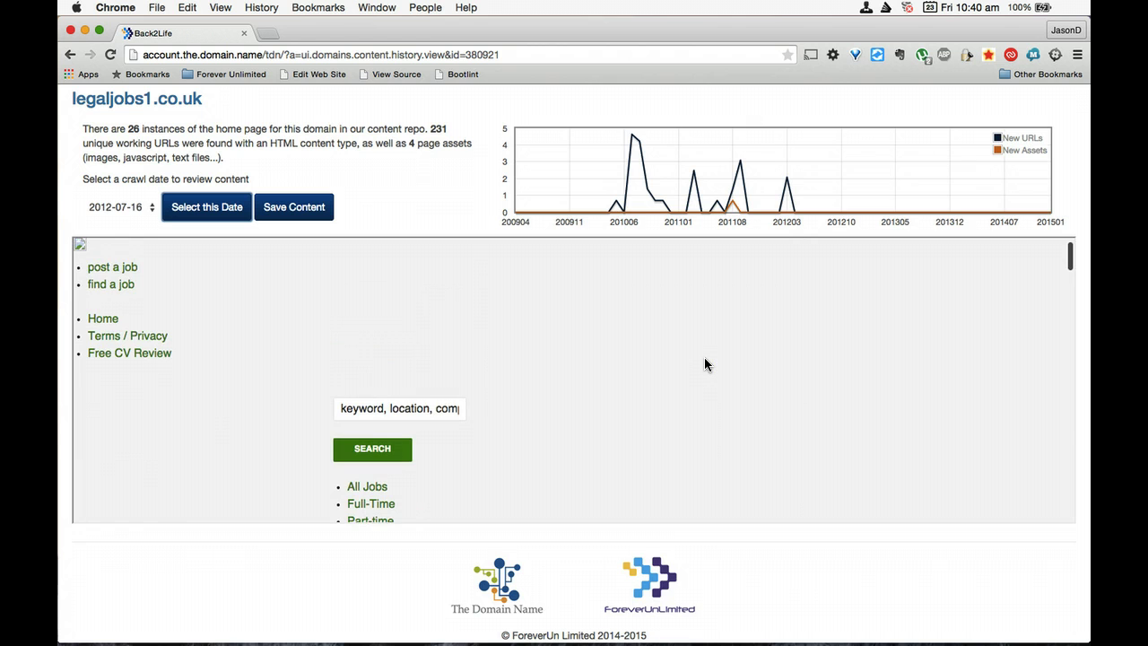
pyautogui.scroll(1, 704, 364)
# Examine the job categories and the legal job listings in the 2012-07-16 crawl of legaljobs1.co.uk.
pyautogui.scroll(-3, 704, 364)
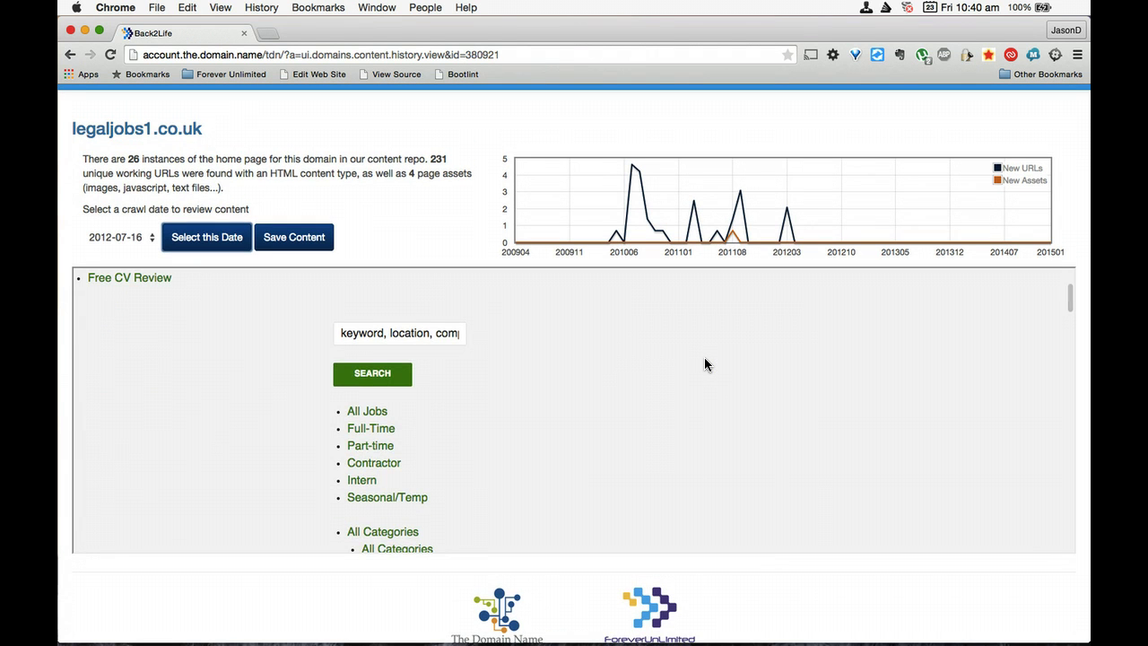
pyautogui.scroll(-5, 705, 364)
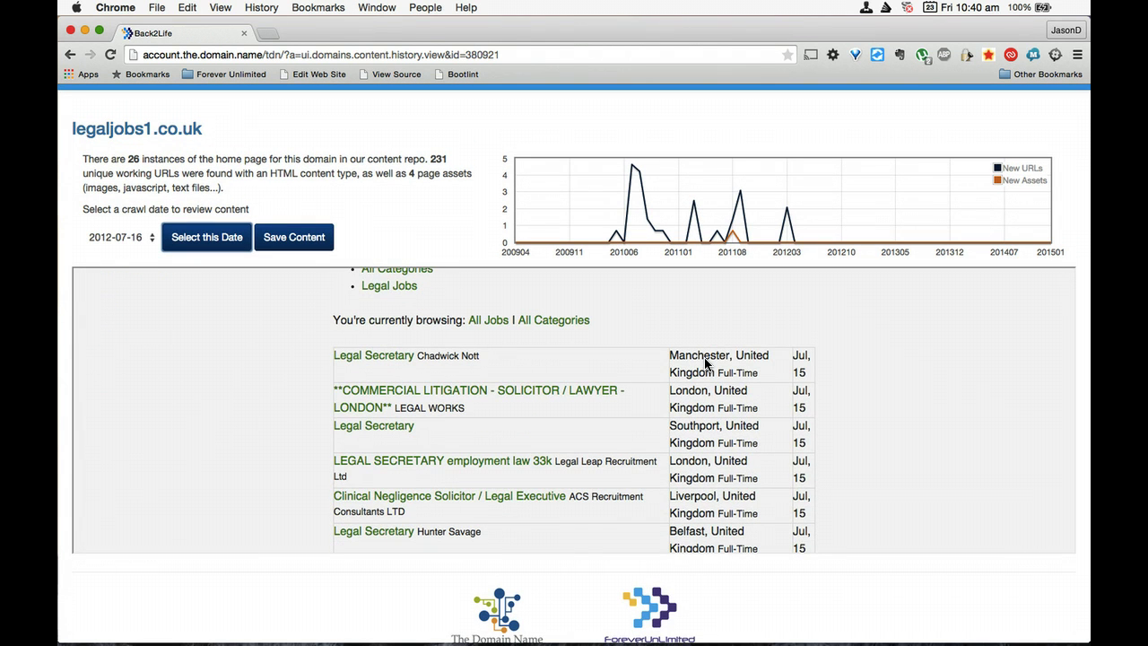
pyautogui.scroll(-3, 705, 363)
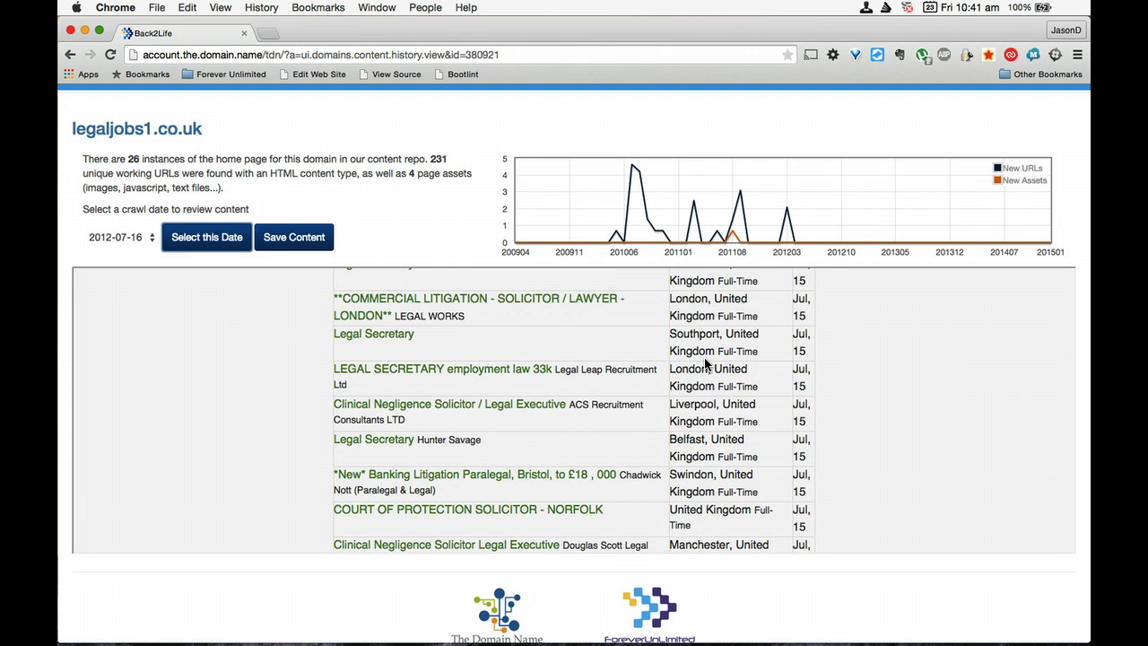
pyautogui.scroll(-2, 704, 364)
pyautogui.scroll(-4, 705, 362)
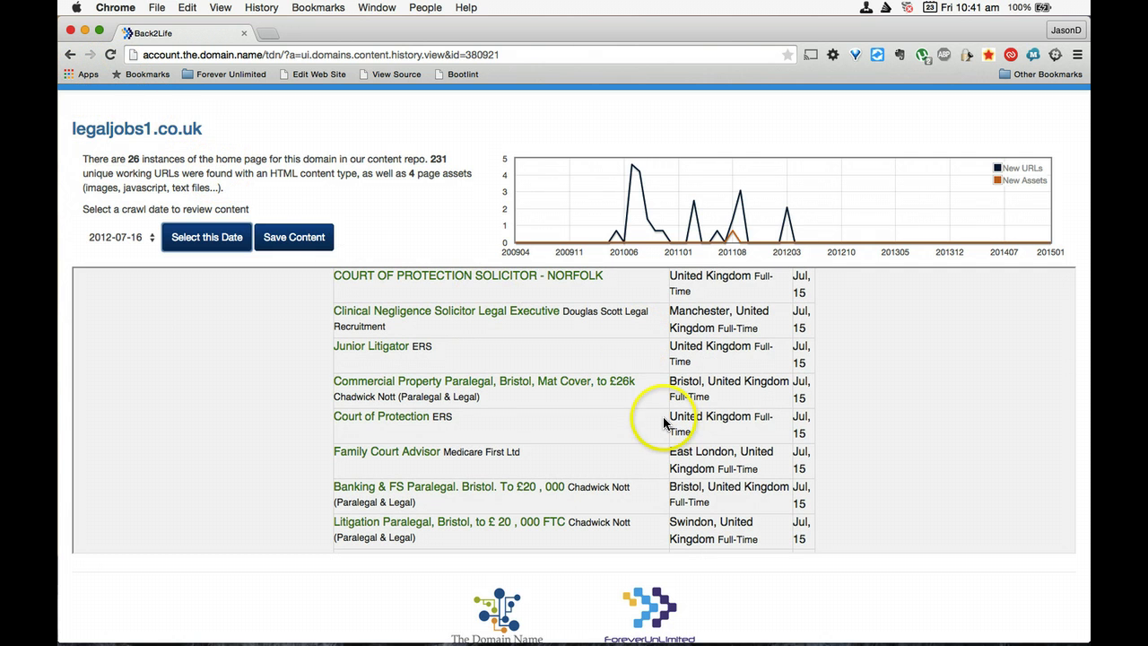
pyautogui.scroll(5, 663, 418)
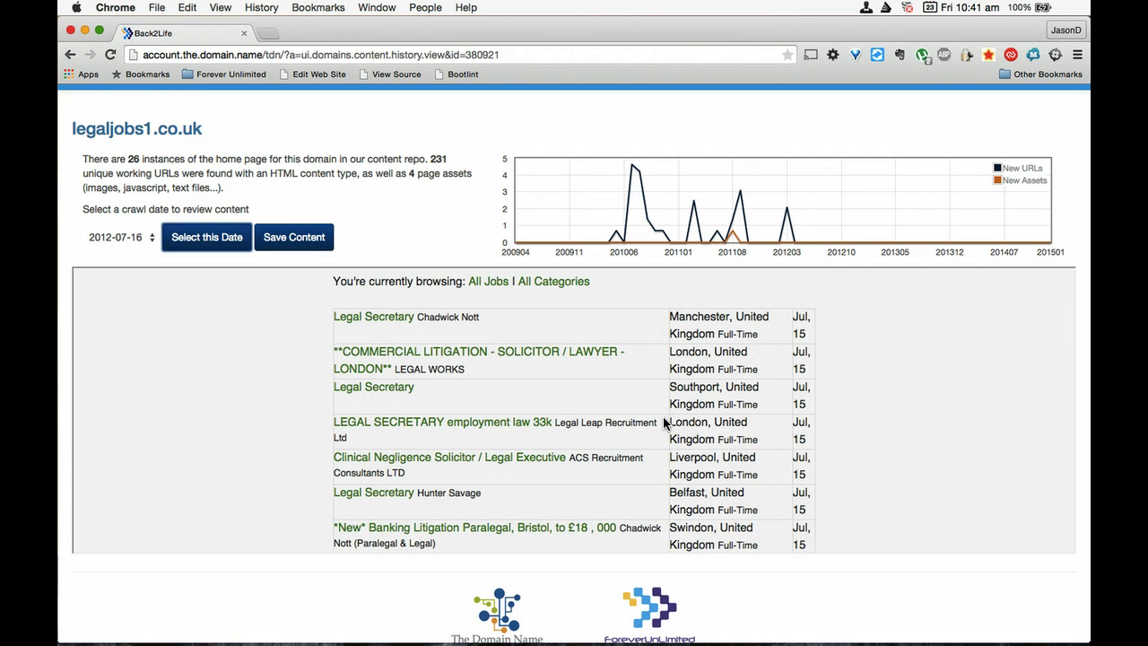
pyautogui.scroll(5, 663, 416)
pyautogui.scroll(-3, 663, 416)
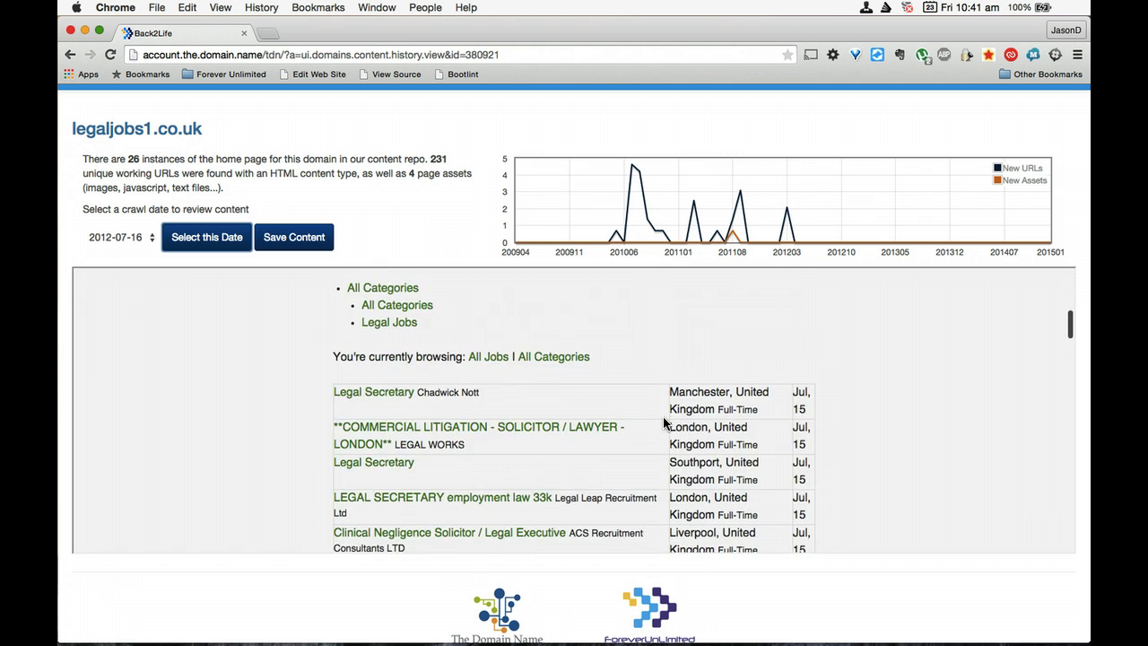
pyautogui.scroll(5, 662, 416)
pyautogui.scroll(-3, 662, 416)
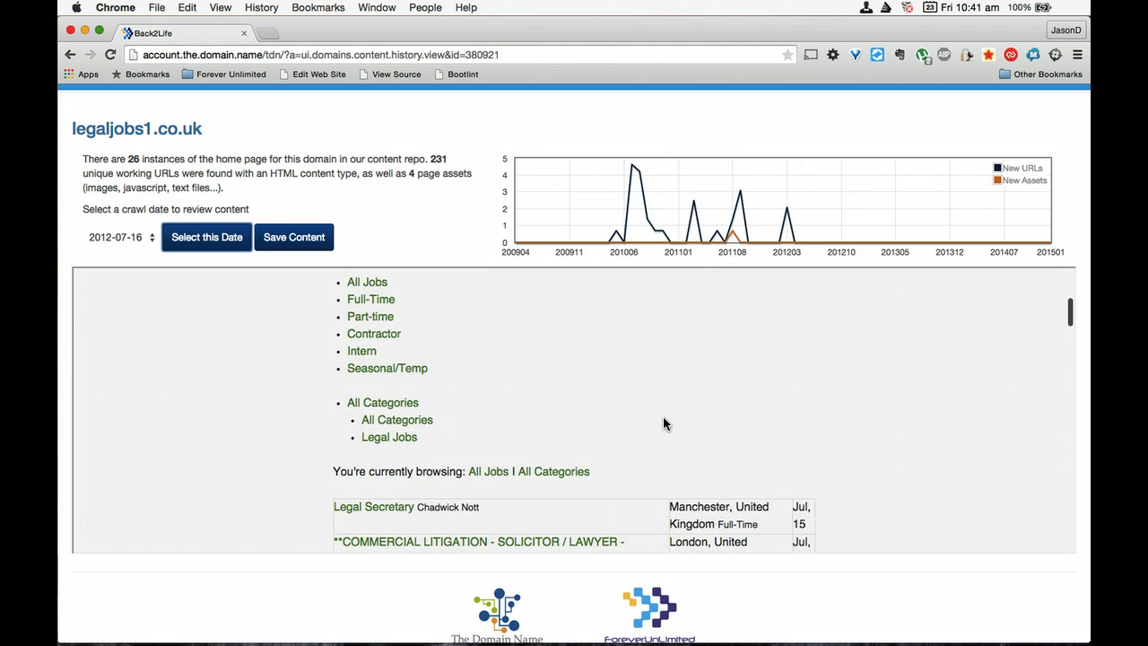
pyautogui.scroll(-10, 664, 423)
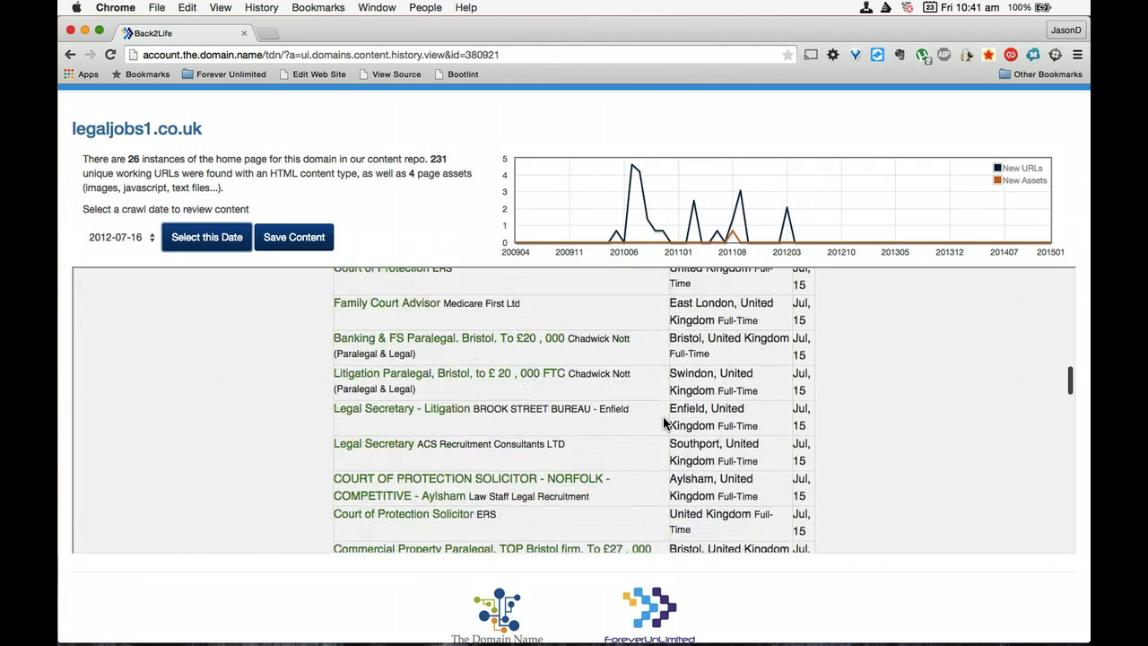
pyautogui.scroll(-10, 663, 423)
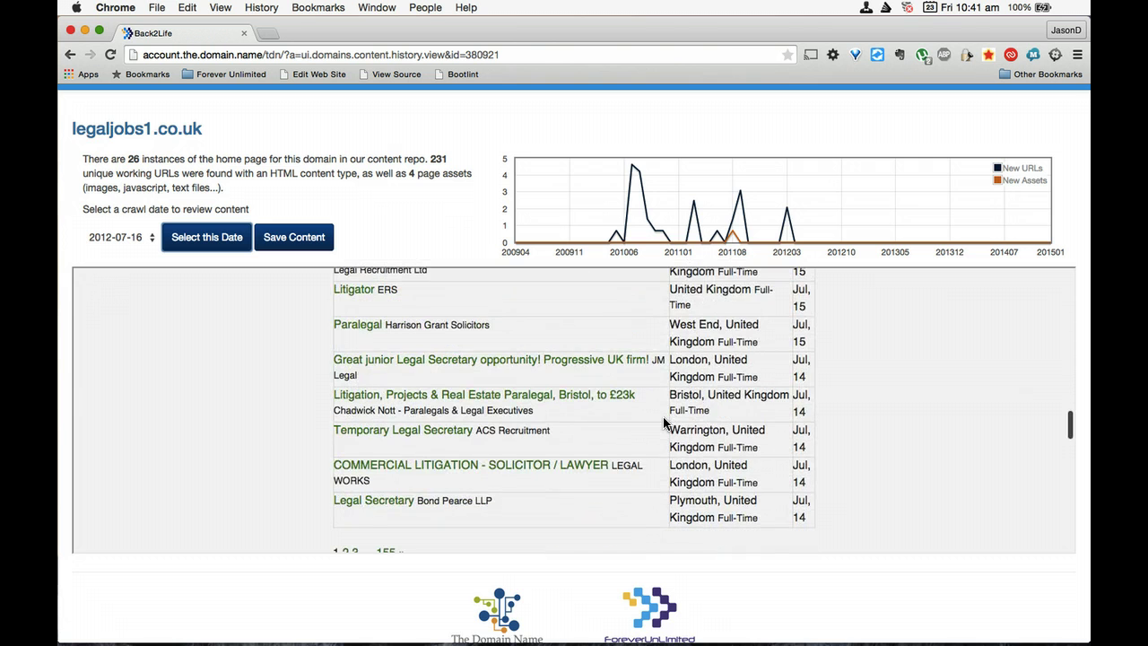
# Go back to the domain groupings page and list the domains in the "law" group.
pyautogui.click(70, 55)
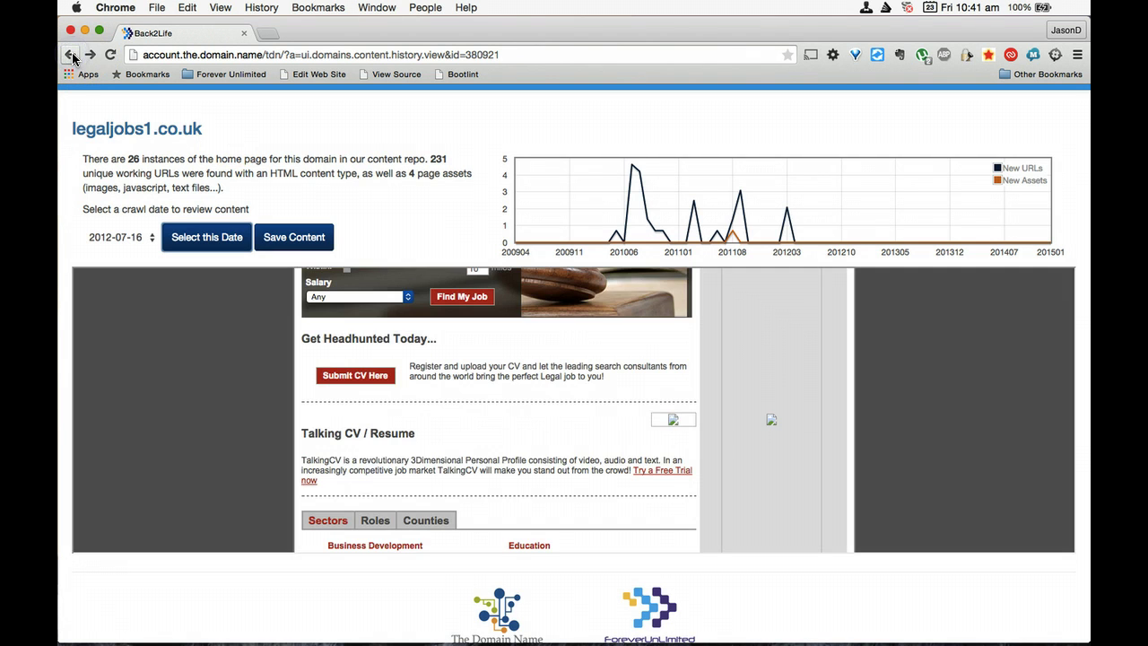
pyautogui.click(71, 56)
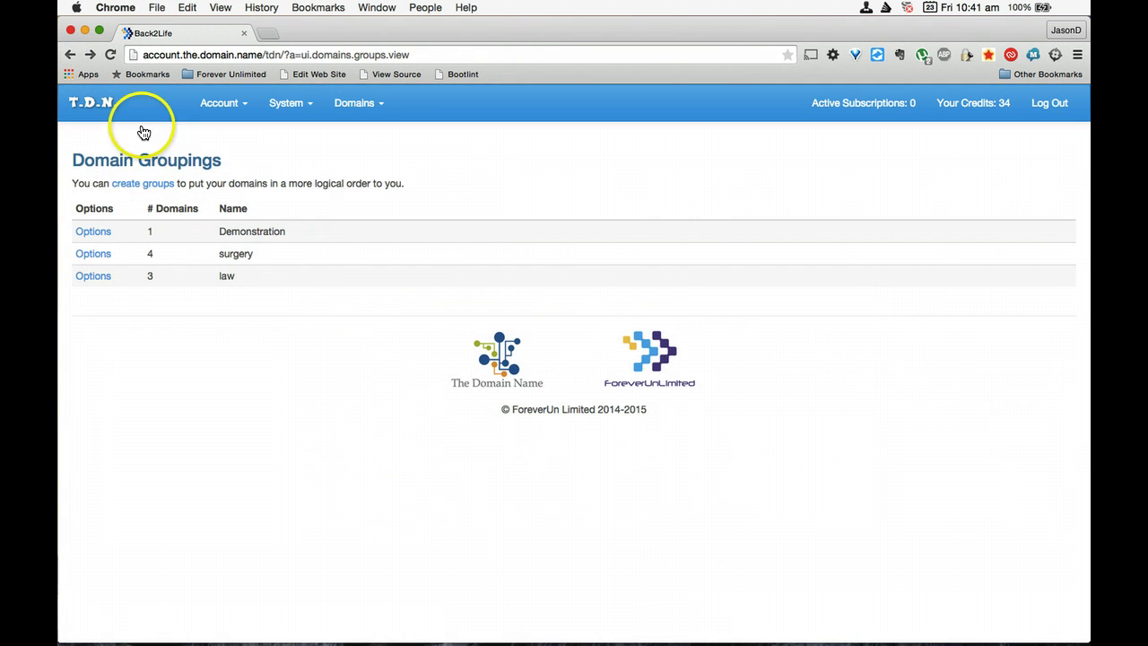
pyautogui.click(106, 277)
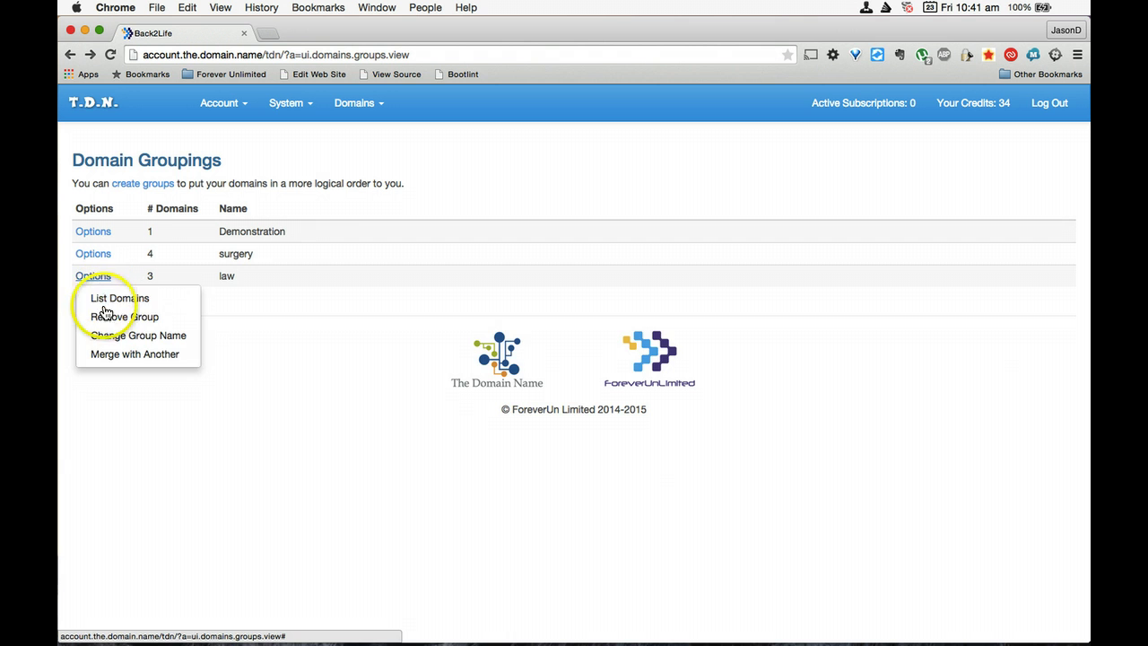
pyautogui.click(106, 301)
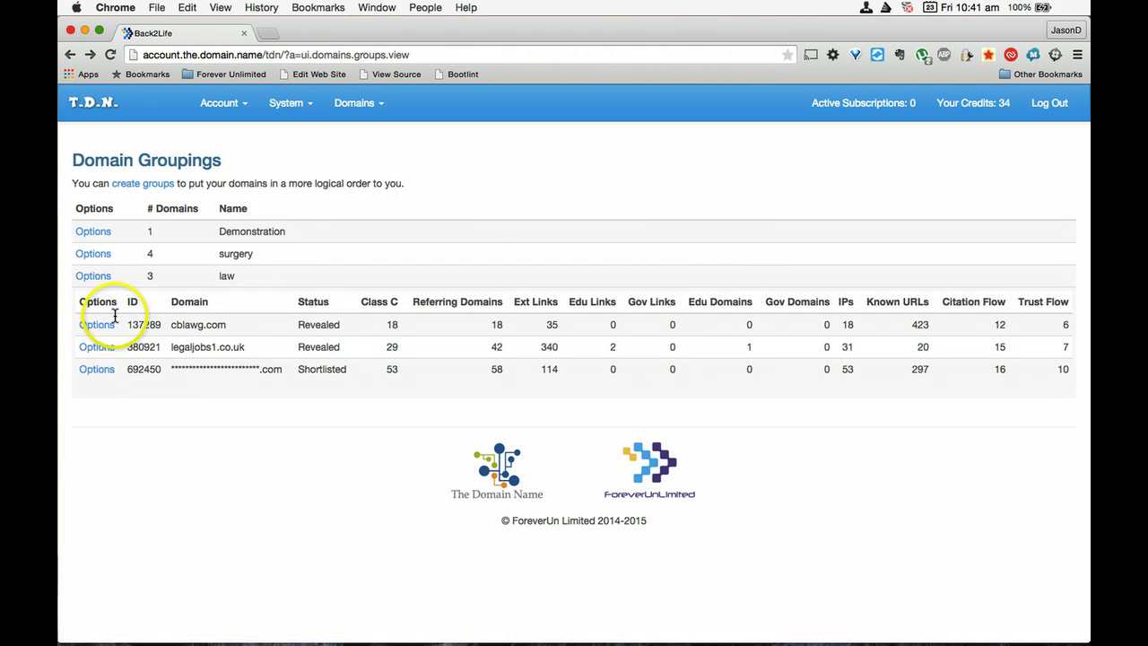
# Review the anchor text distribution of domain 692450 in the "law" group and close it.
pyautogui.click(96, 372)
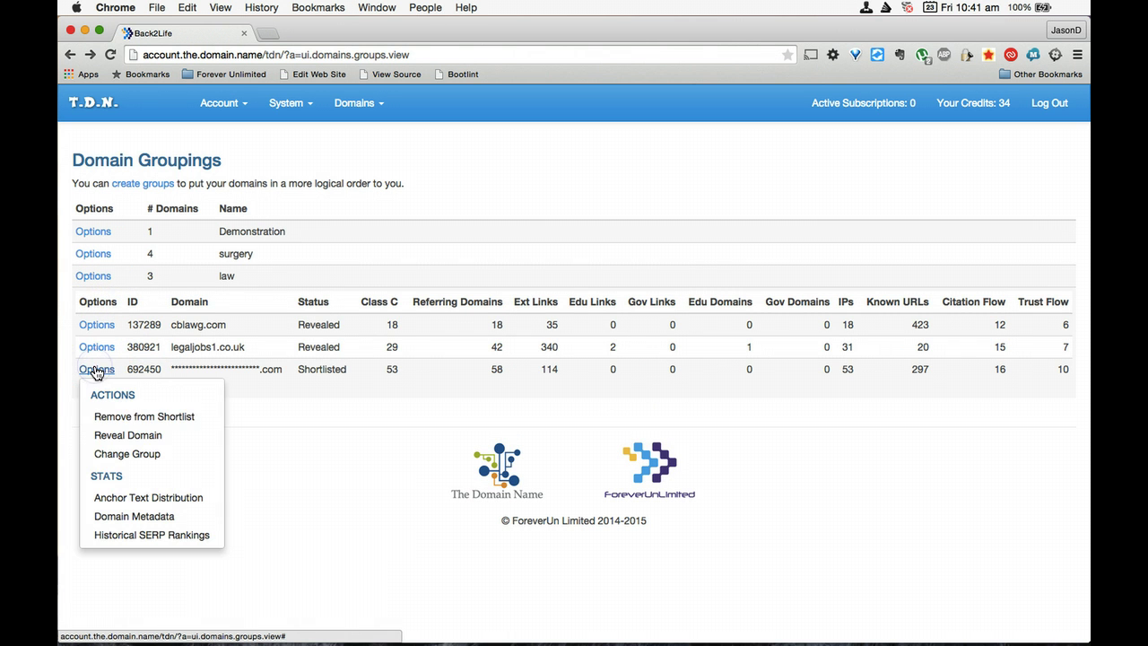
pyautogui.click(149, 503)
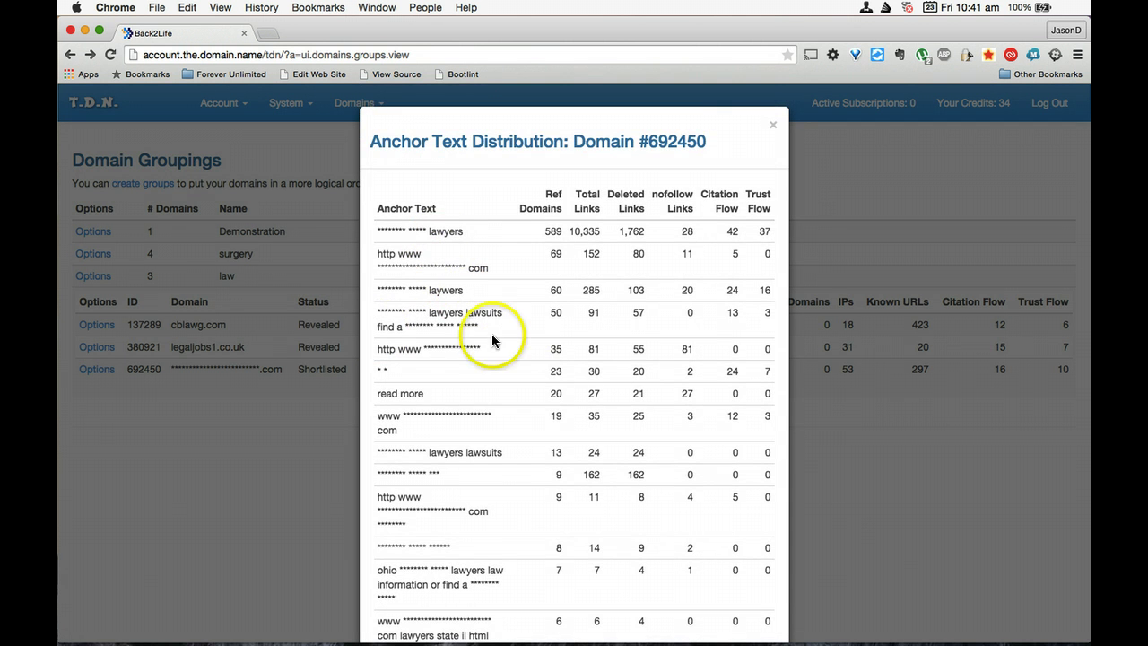
pyautogui.scroll(-5, 475, 410)
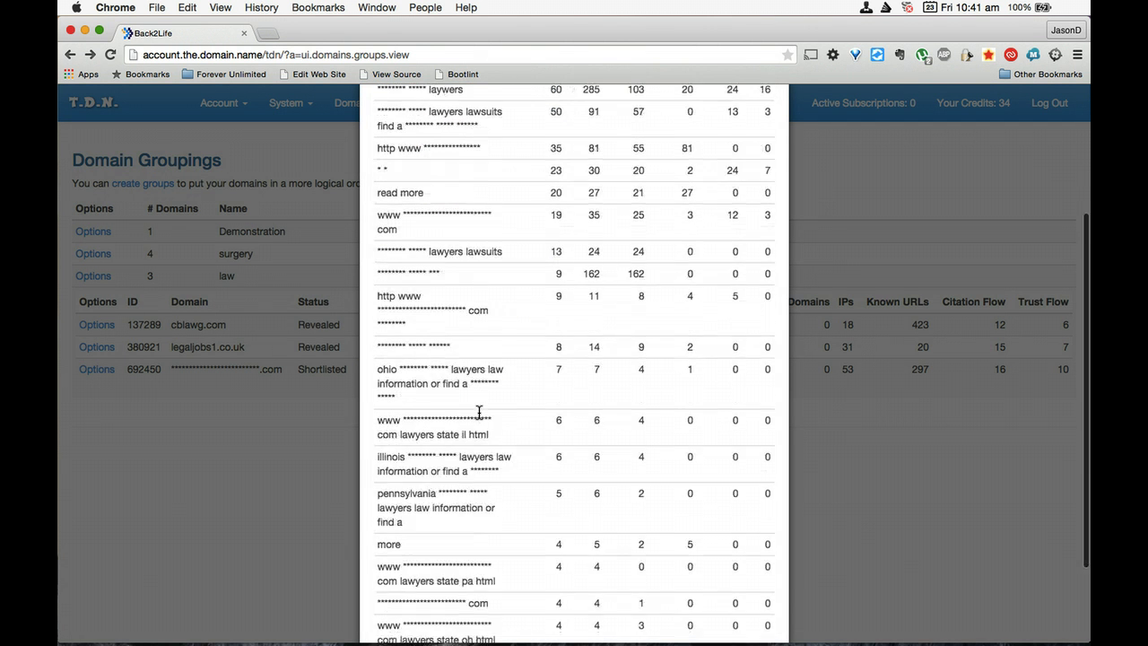
pyautogui.scroll(-1, 479, 411)
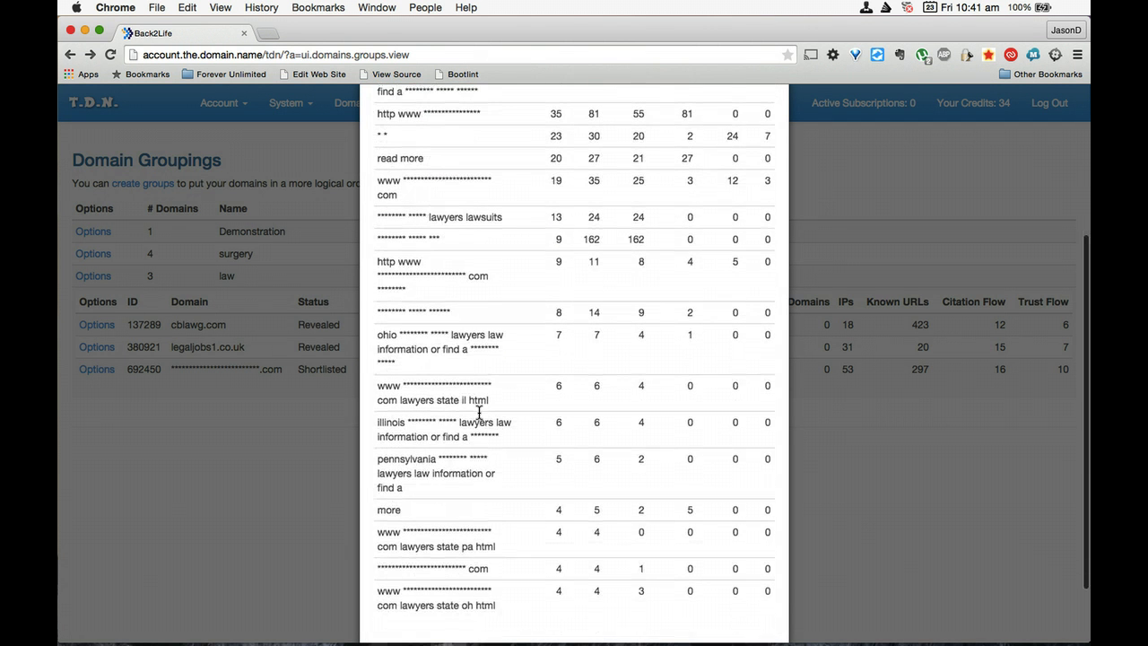
pyautogui.click(843, 189)
# Reveal domain 692450 from the "law" group and dismiss the reveal dialog.
pyautogui.click(96, 368)
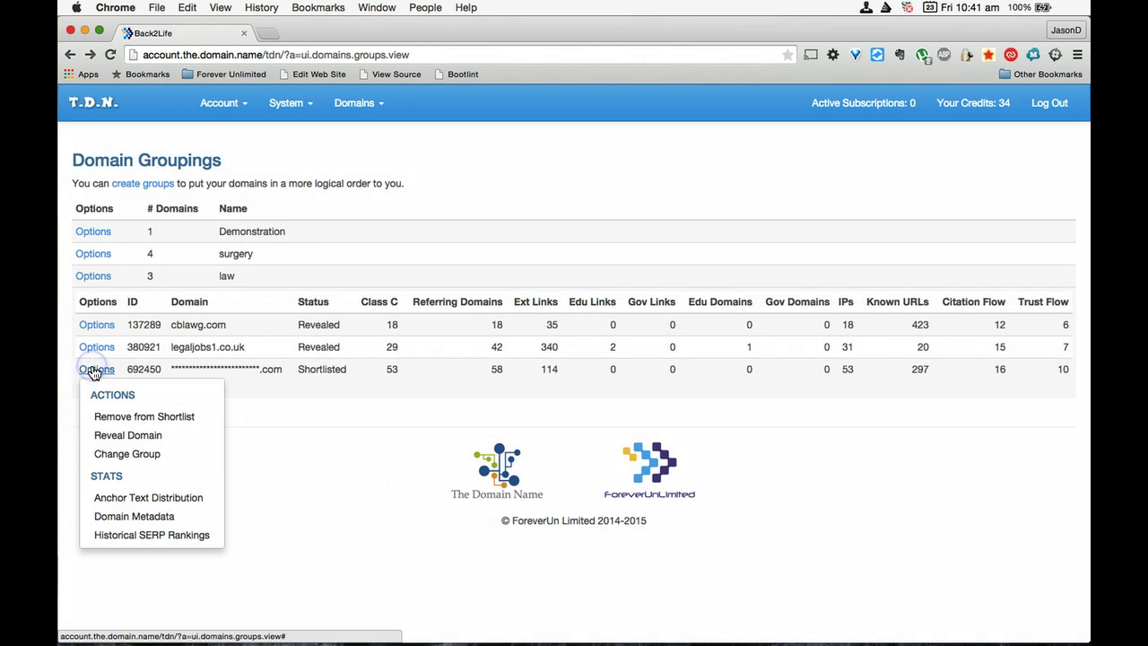
pyautogui.click(108, 436)
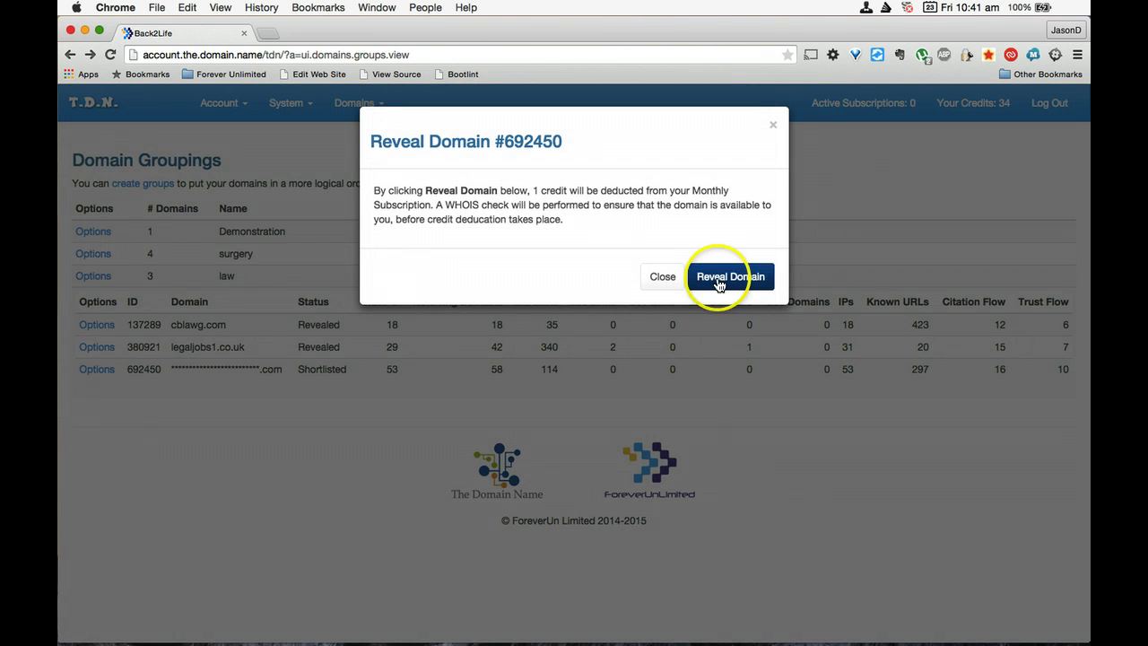
pyautogui.click(719, 280)
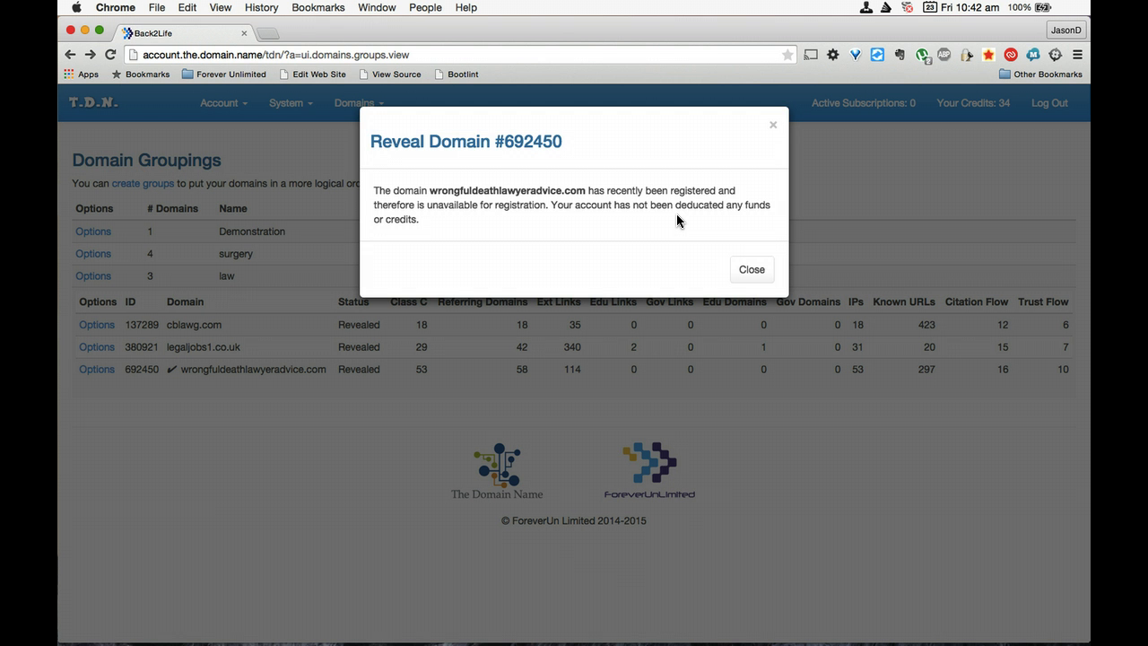
pyautogui.click(753, 269)
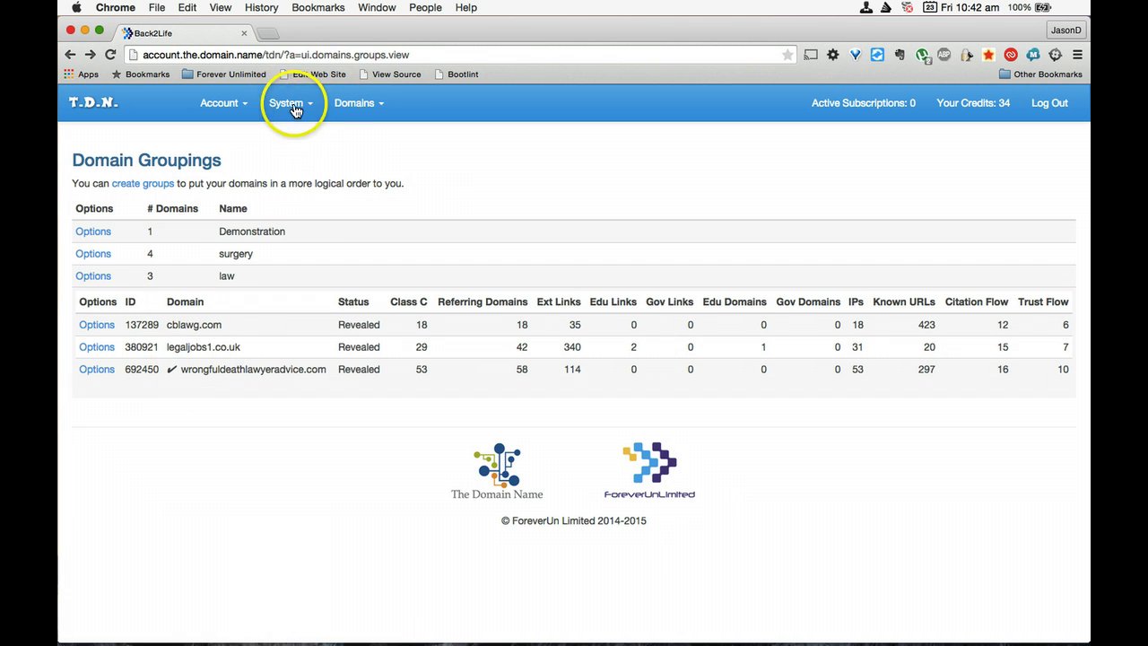
# Open the domain search and search the domain names and anchor text for "attorney".
pyautogui.click(351, 106)
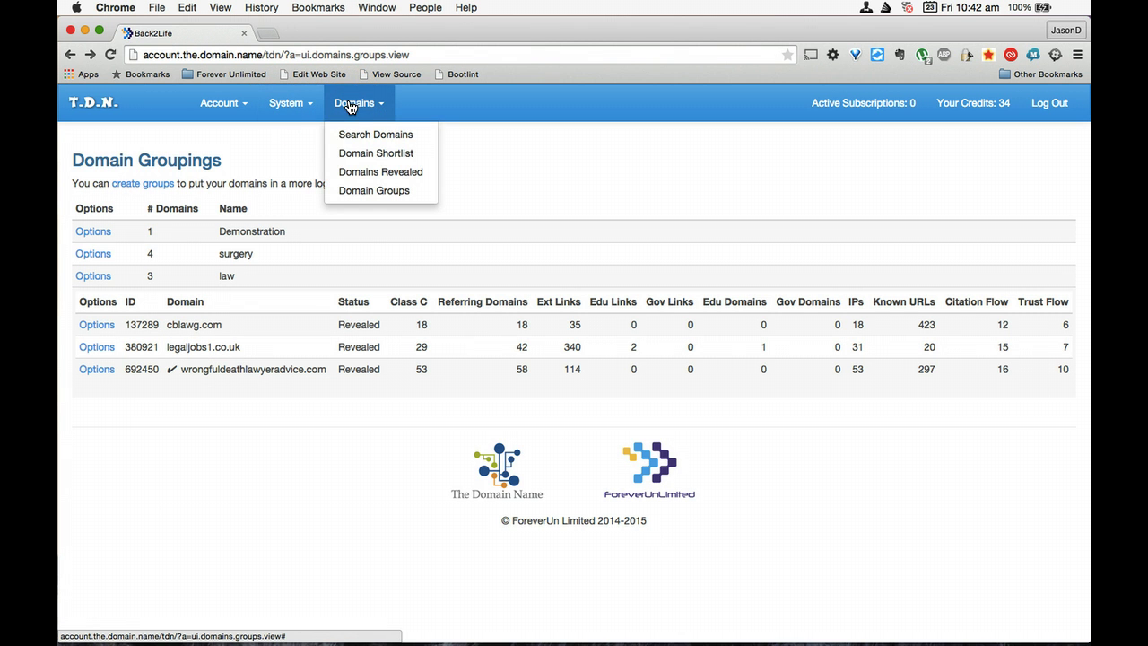
pyautogui.click(352, 137)
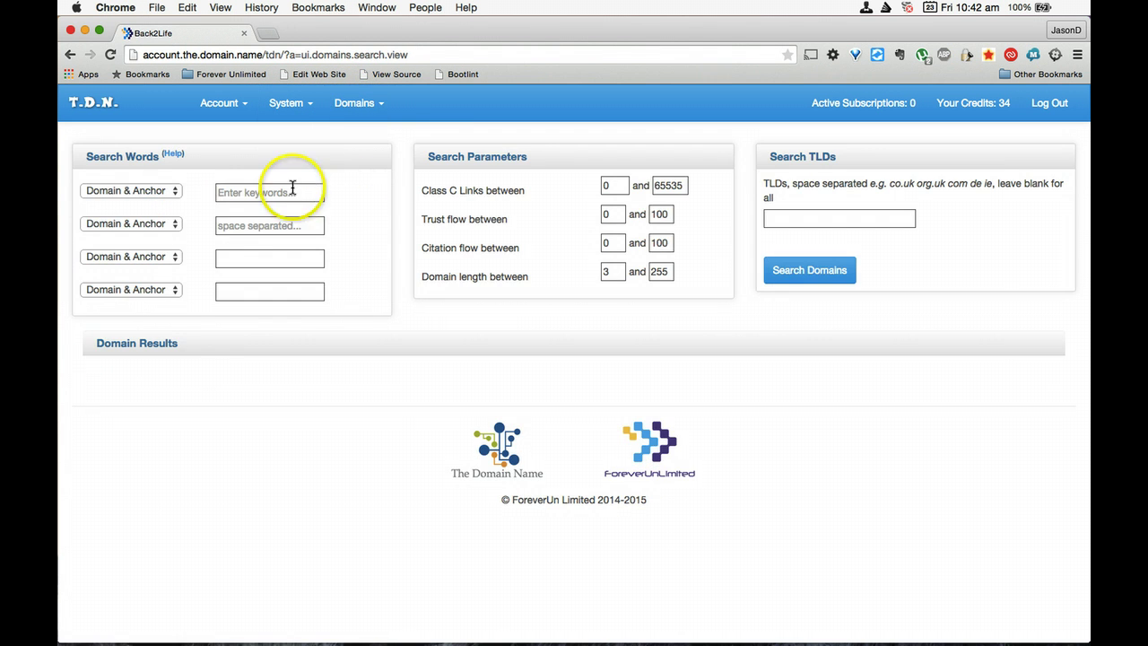
pyautogui.click(293, 190)
pyautogui.write('attorney')
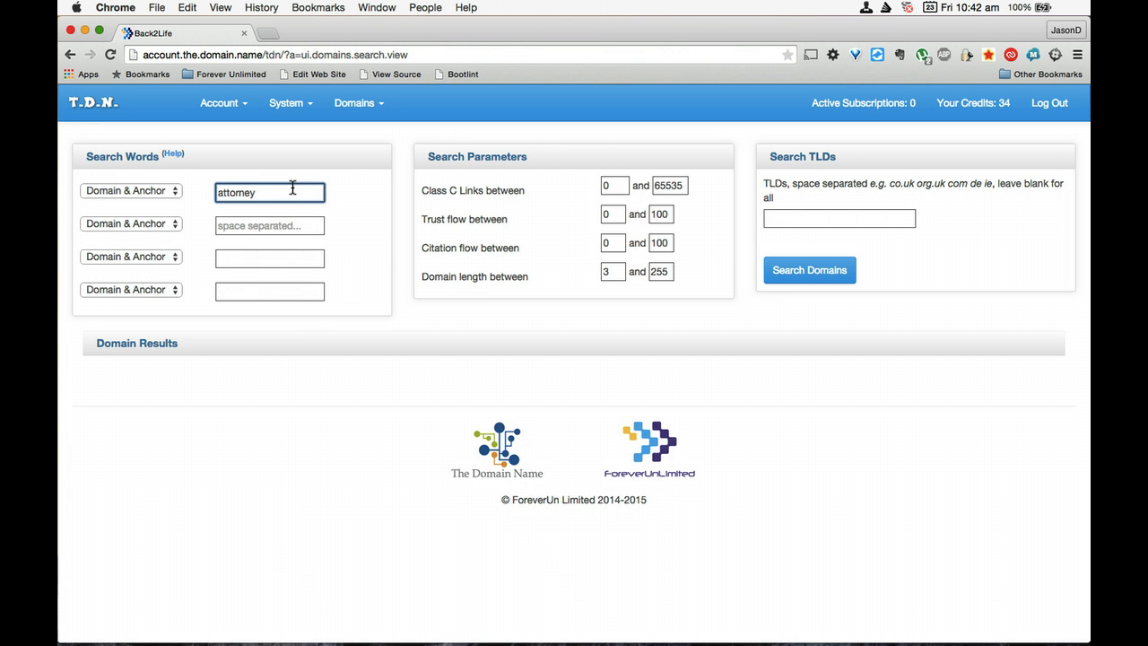
pyautogui.press('Return')
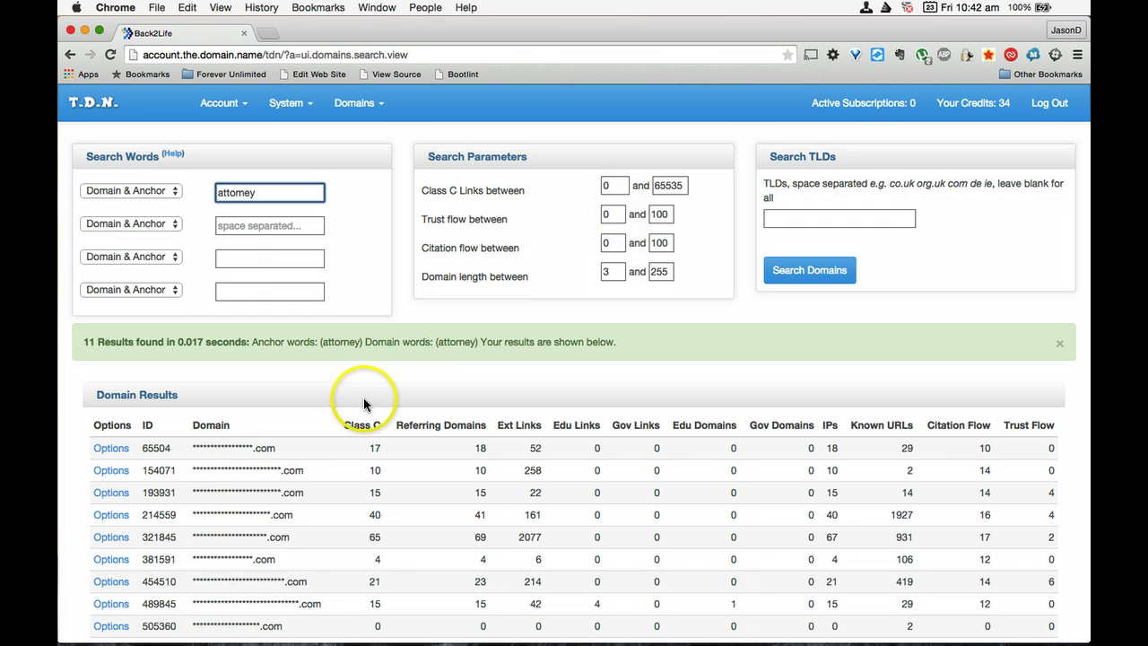
# Rerun the attorney search with citation flow between 10 and 100, and check the trust flow of domain 454510.
pyautogui.doubleClick(611, 212)
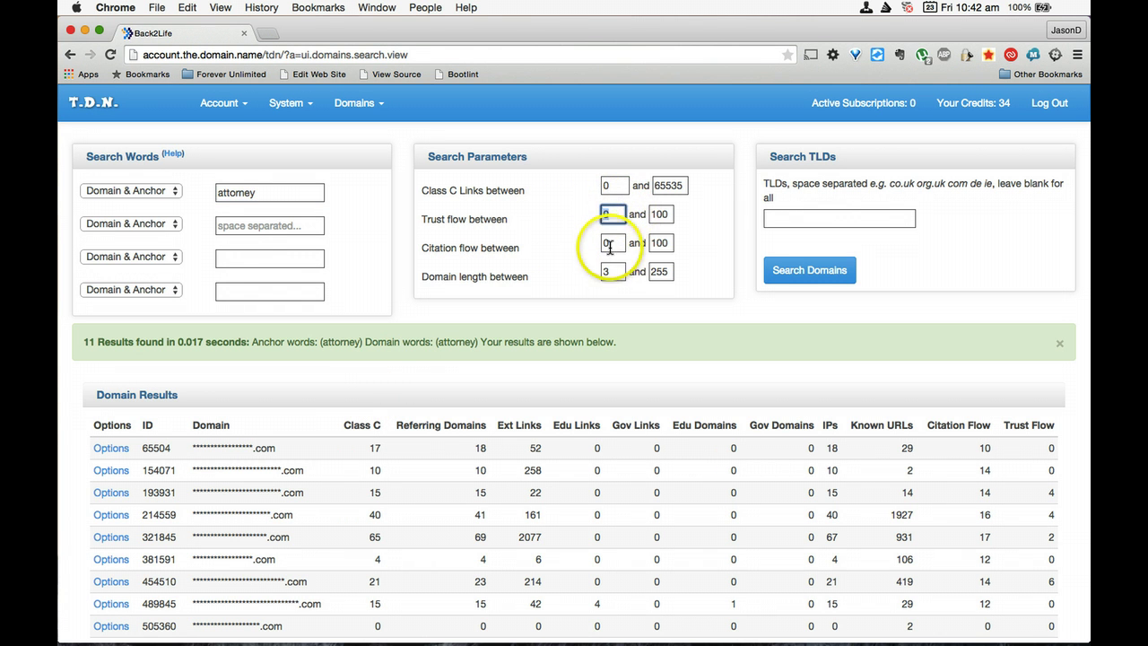
pyautogui.doubleClick(609, 243)
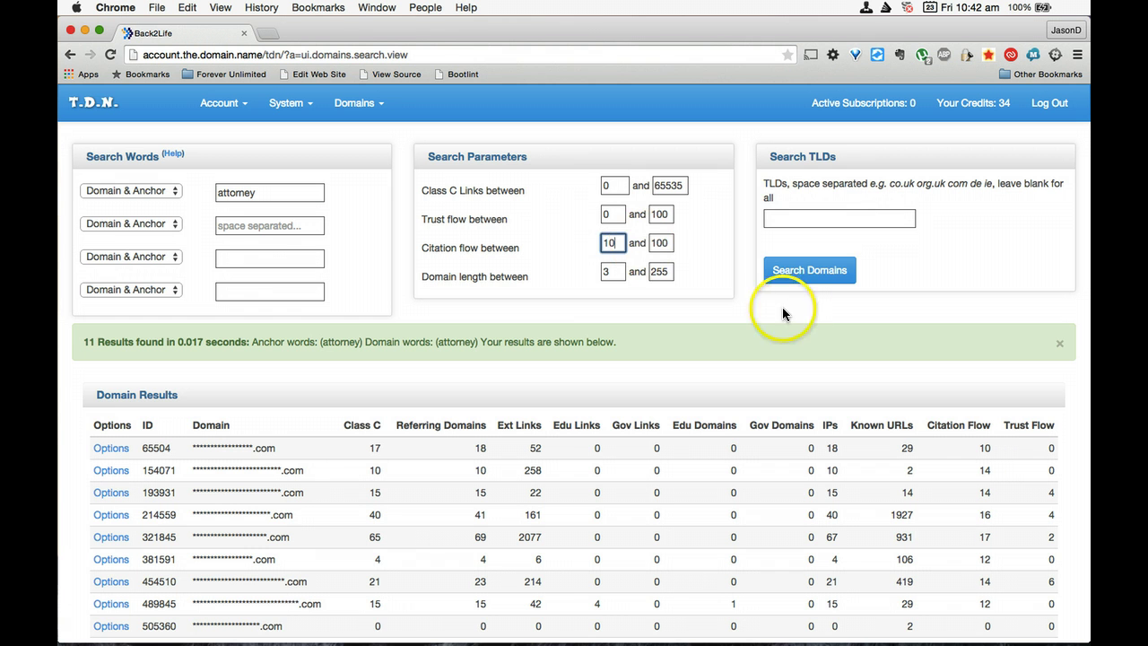
pyautogui.click(798, 276)
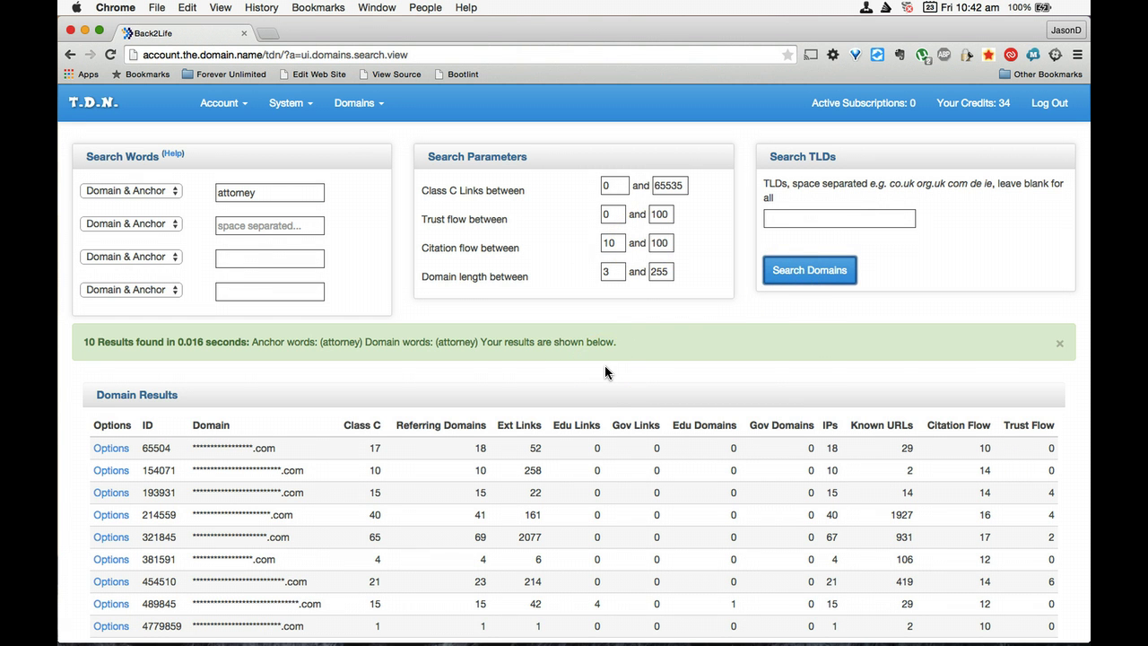
pyautogui.scroll(-1, 604, 365)
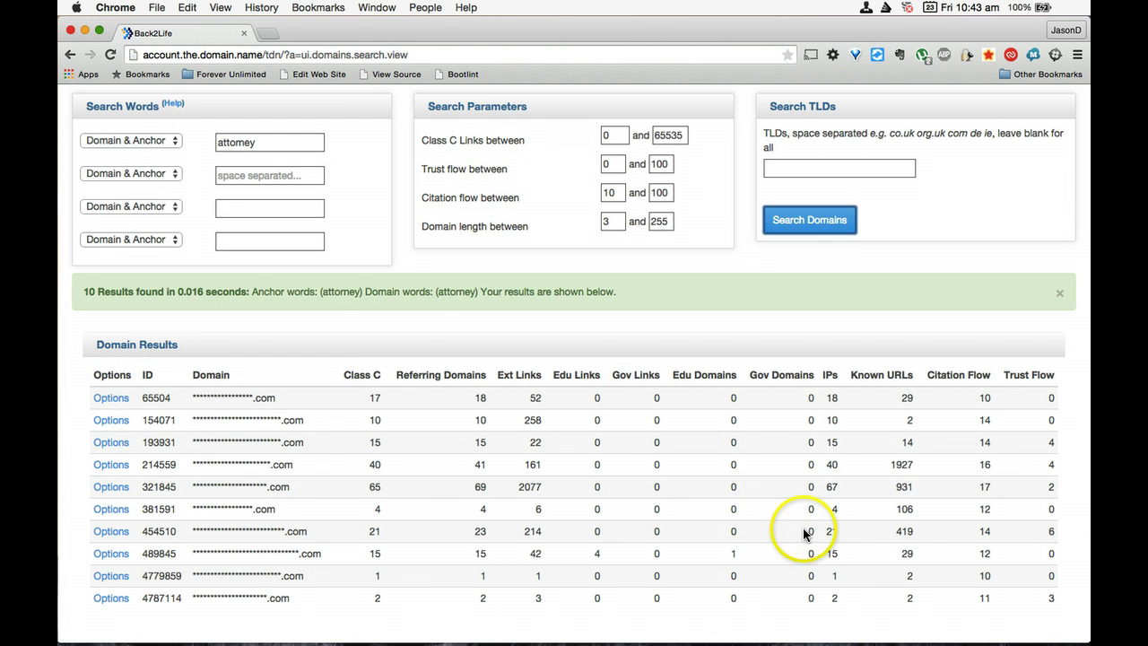
pyautogui.moveTo(986, 533); pyautogui.dragTo(1057, 529)
pyautogui.click(1061, 528)
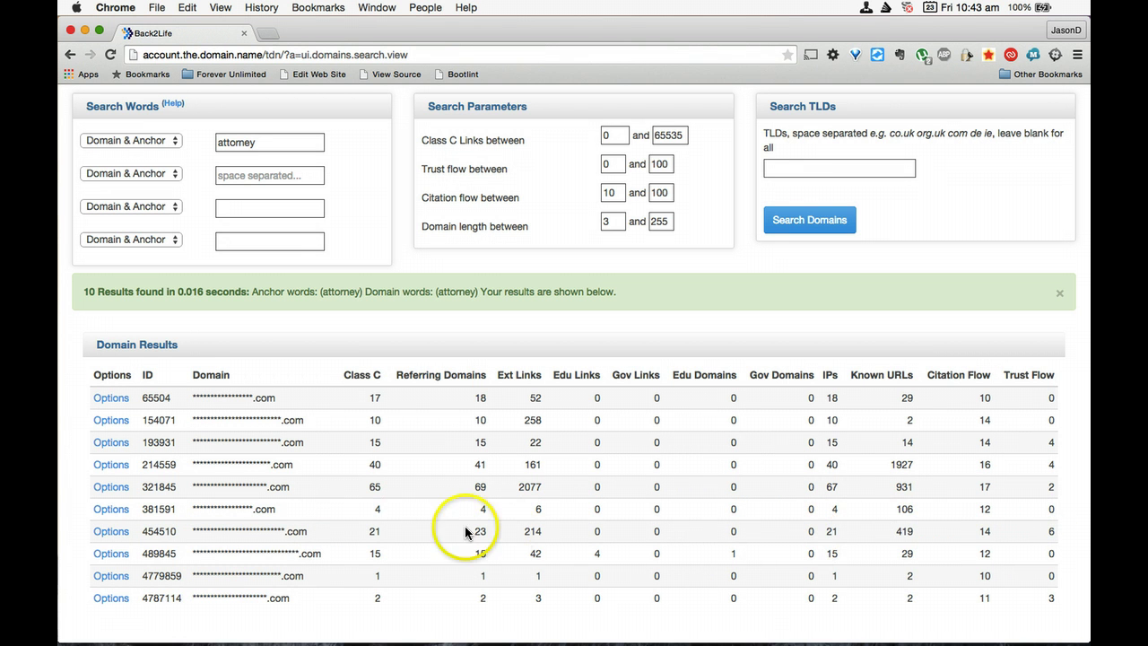
# Review the anchor text distribution of domain 454510 and close it.
pyautogui.click(113, 534)
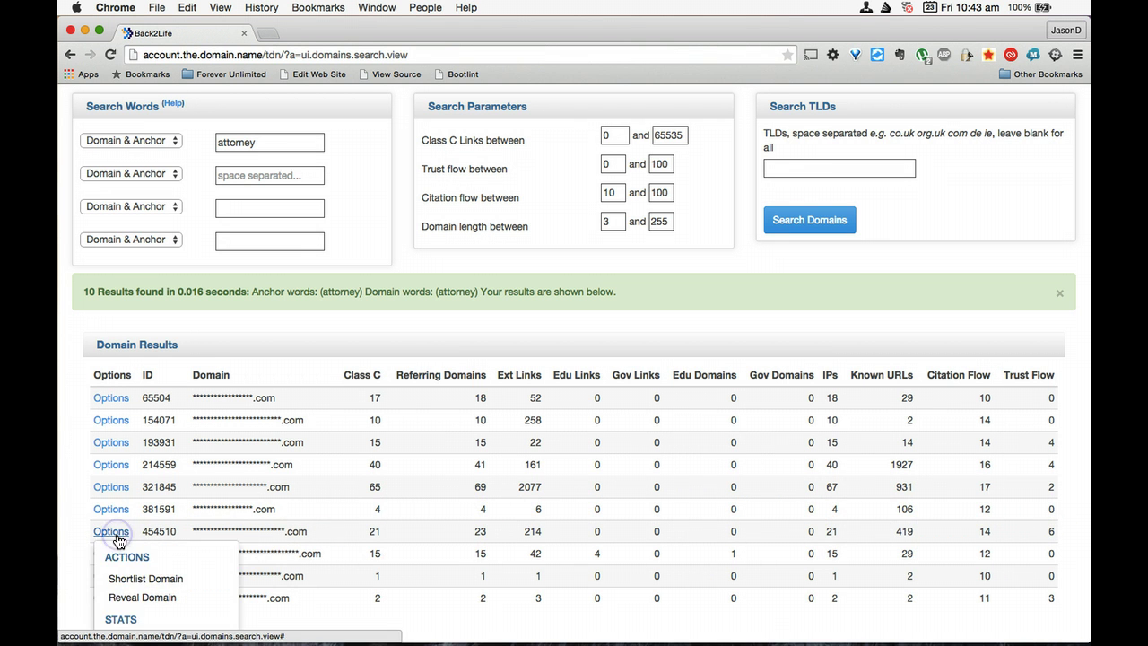
pyautogui.scroll(-3, 115, 569)
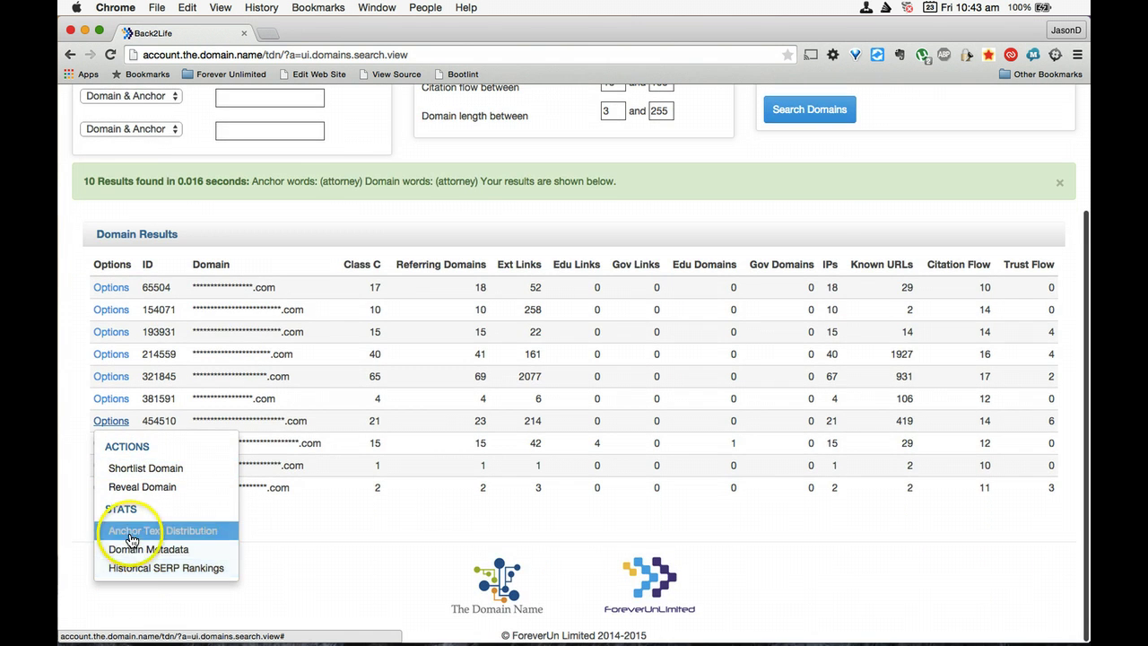
pyautogui.click(131, 537)
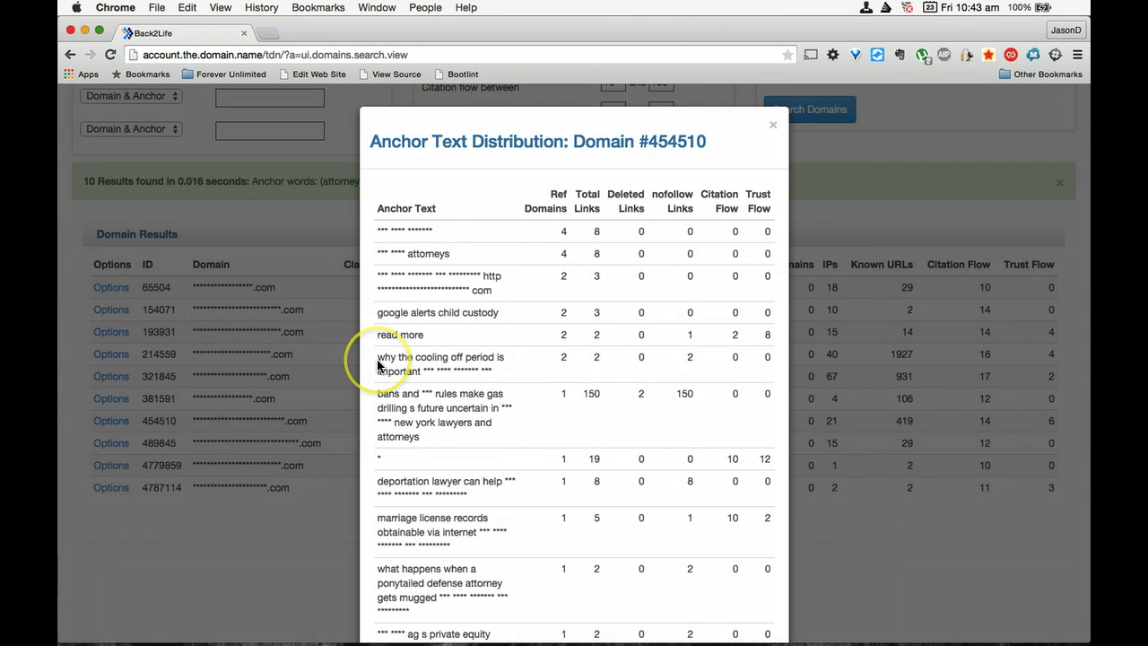
pyautogui.scroll(-3, 377, 362)
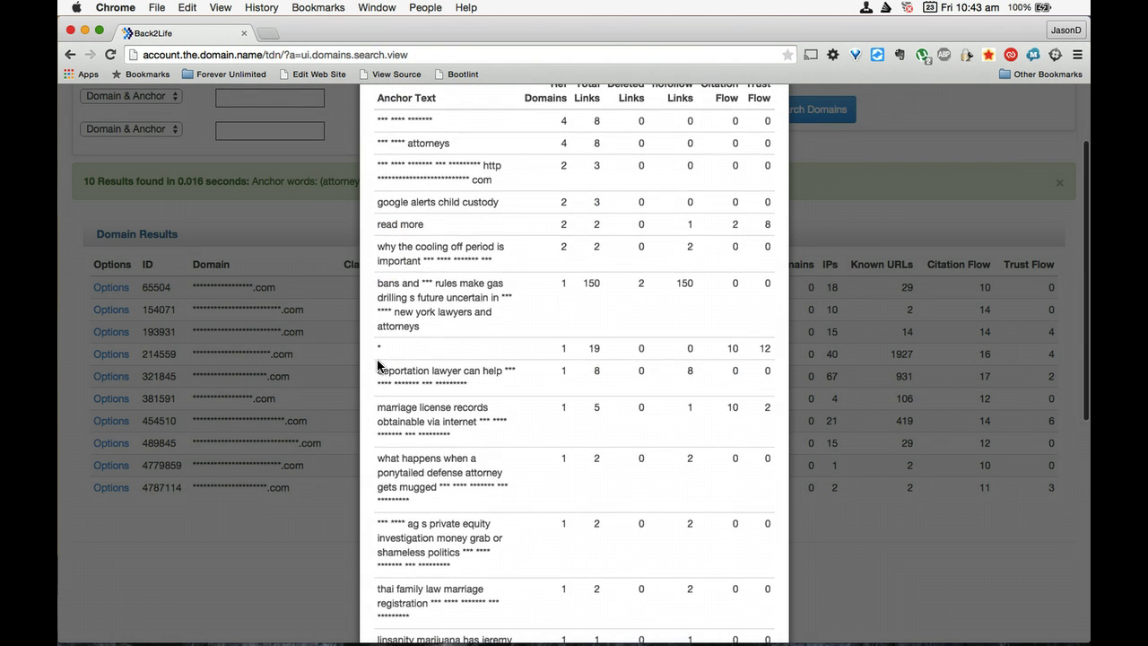
pyautogui.scroll(-2, 377, 363)
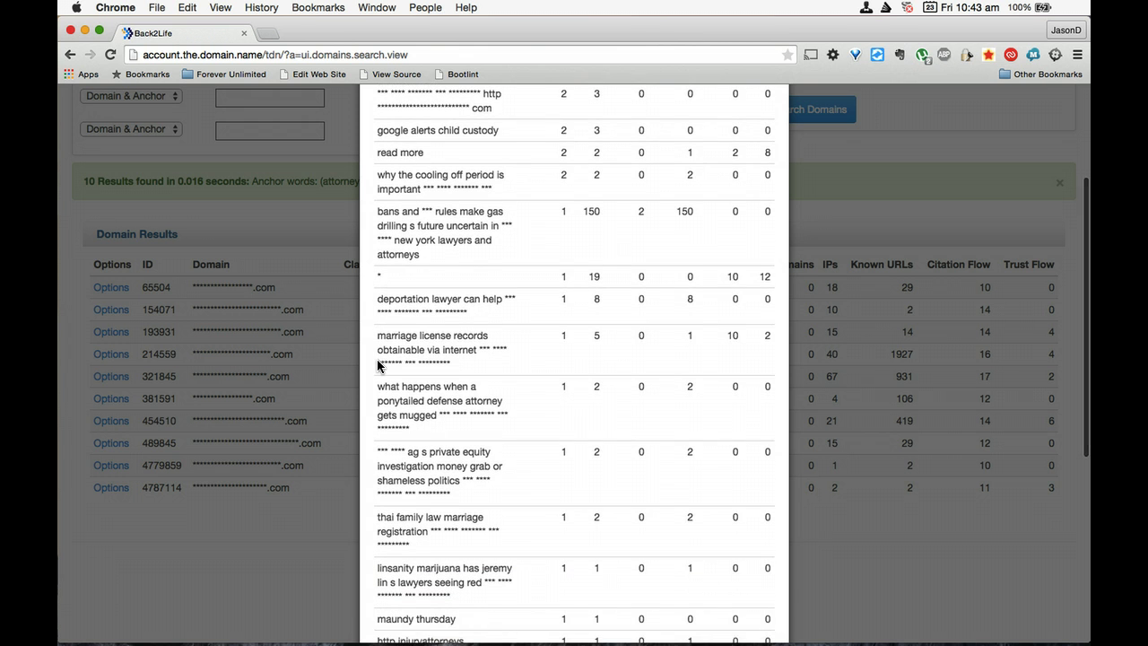
pyautogui.scroll(-1, 377, 363)
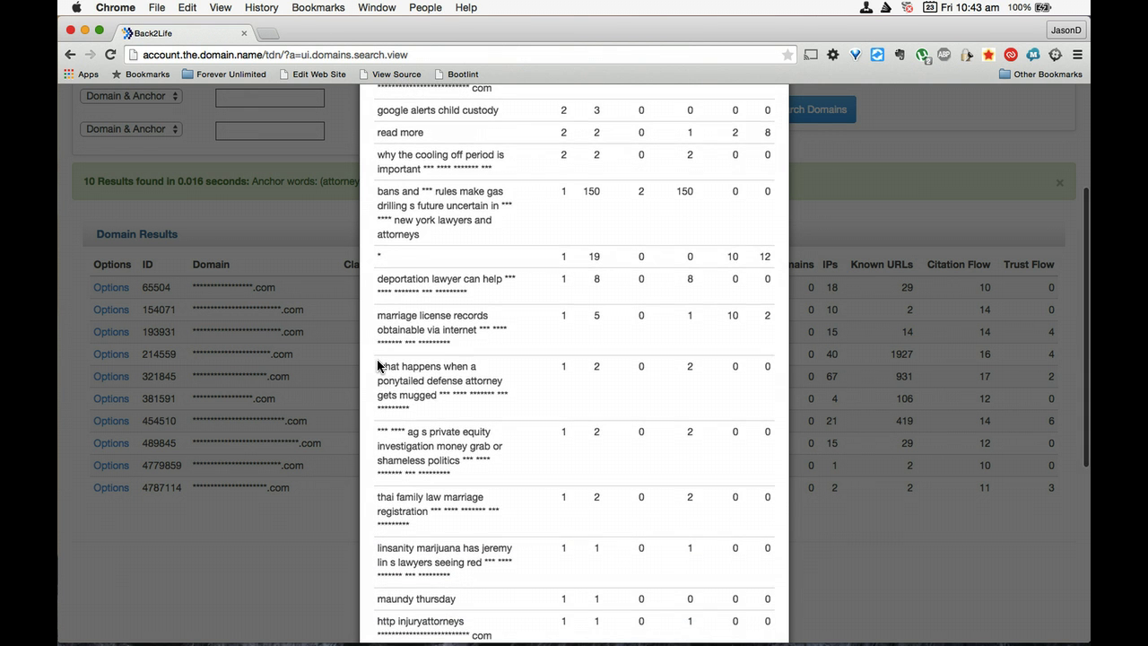
pyautogui.scroll(-6, 377, 365)
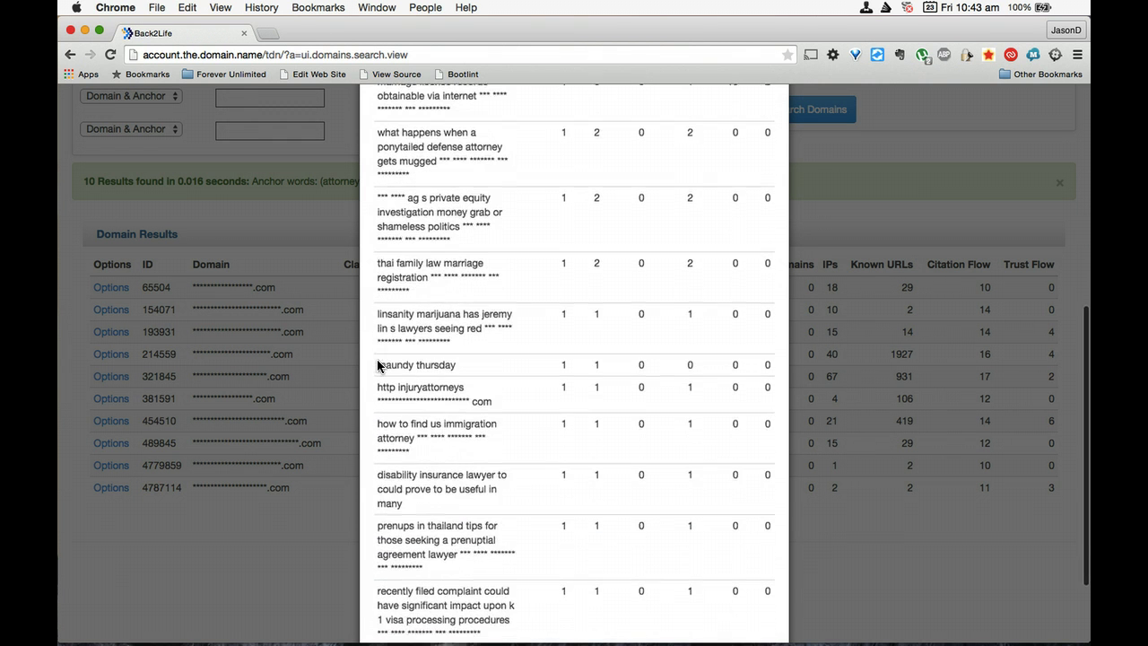
pyautogui.click(319, 557)
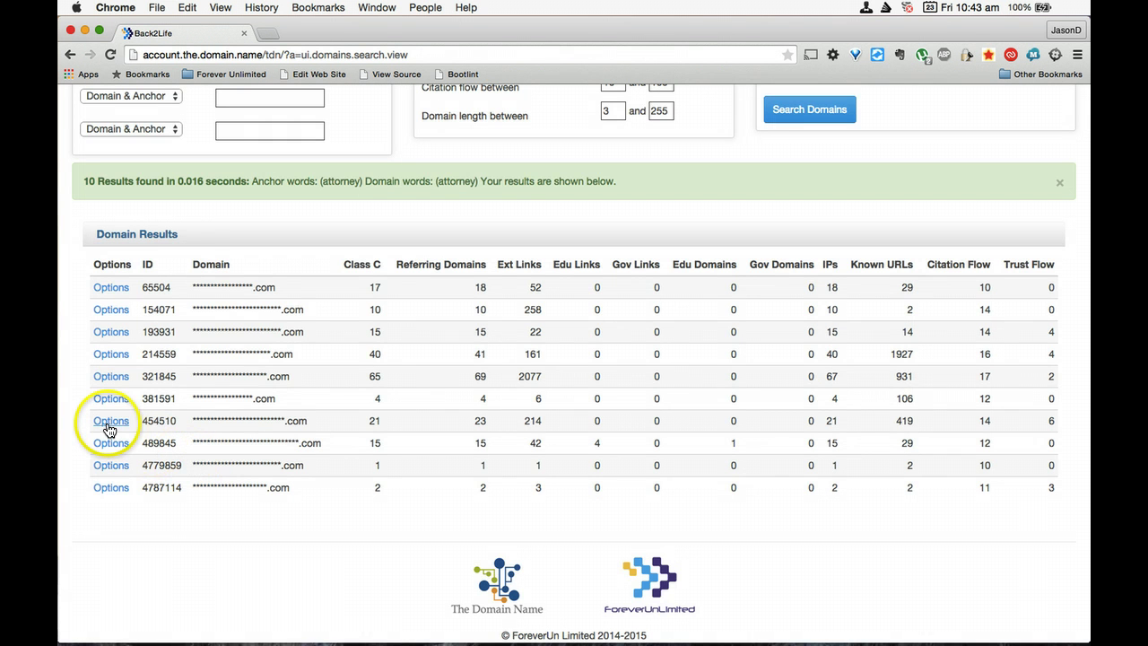
# Review the historical SERP rankings of domain 454510 and close them.
pyautogui.click(110, 423)
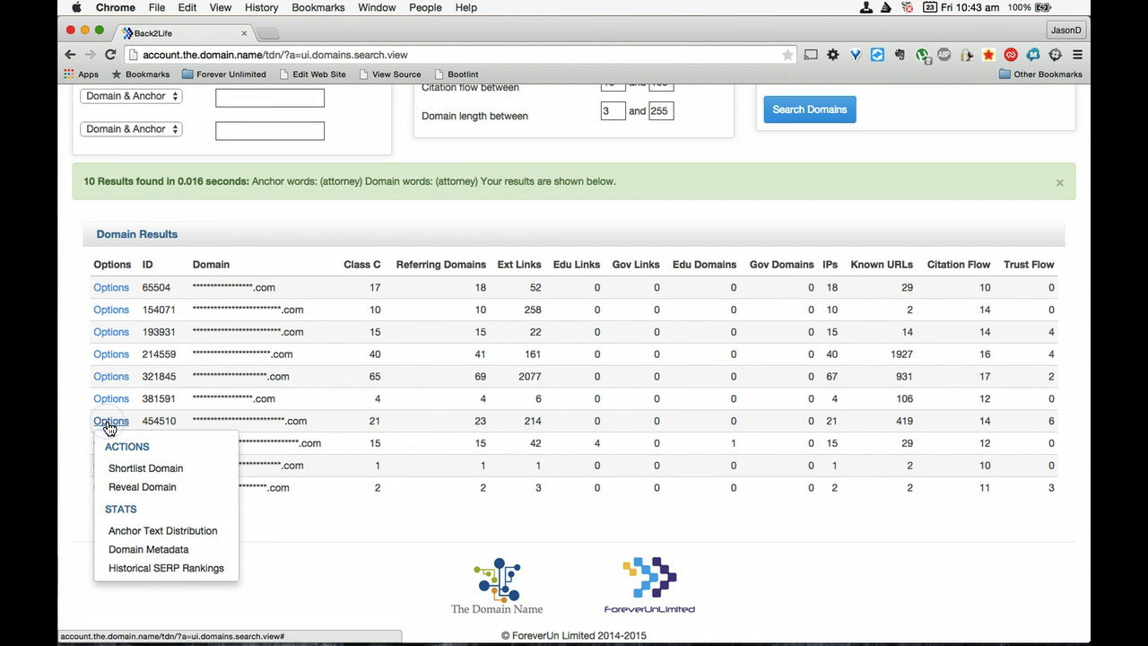
pyautogui.click(143, 568)
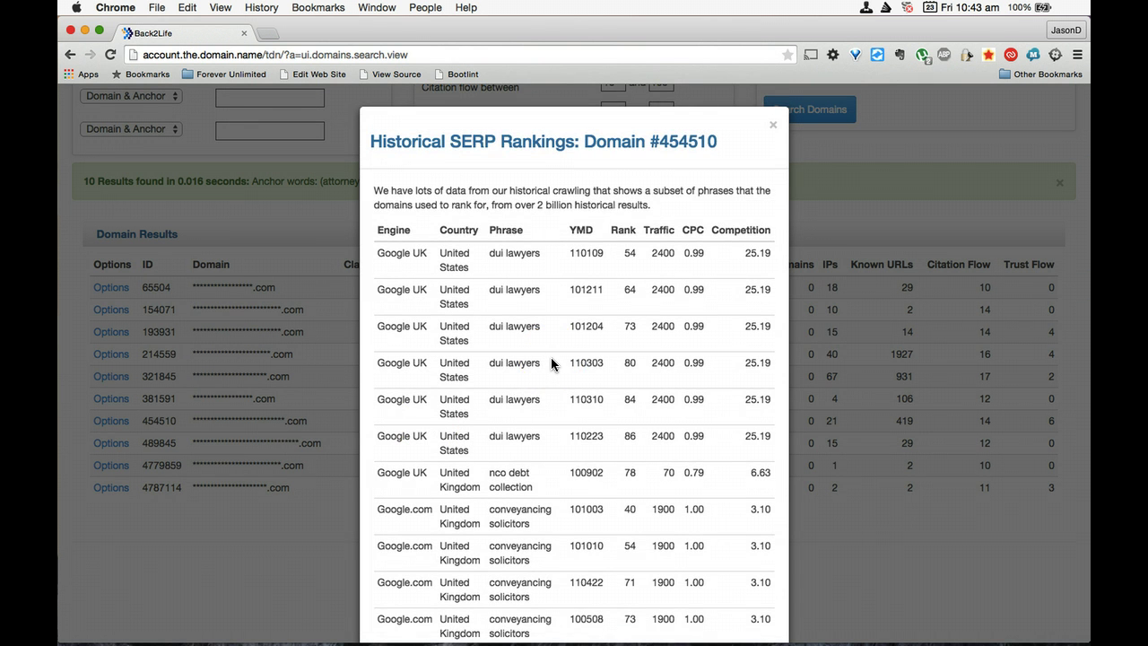
pyautogui.scroll(-3, 551, 362)
pyautogui.scroll(-5, 551, 357)
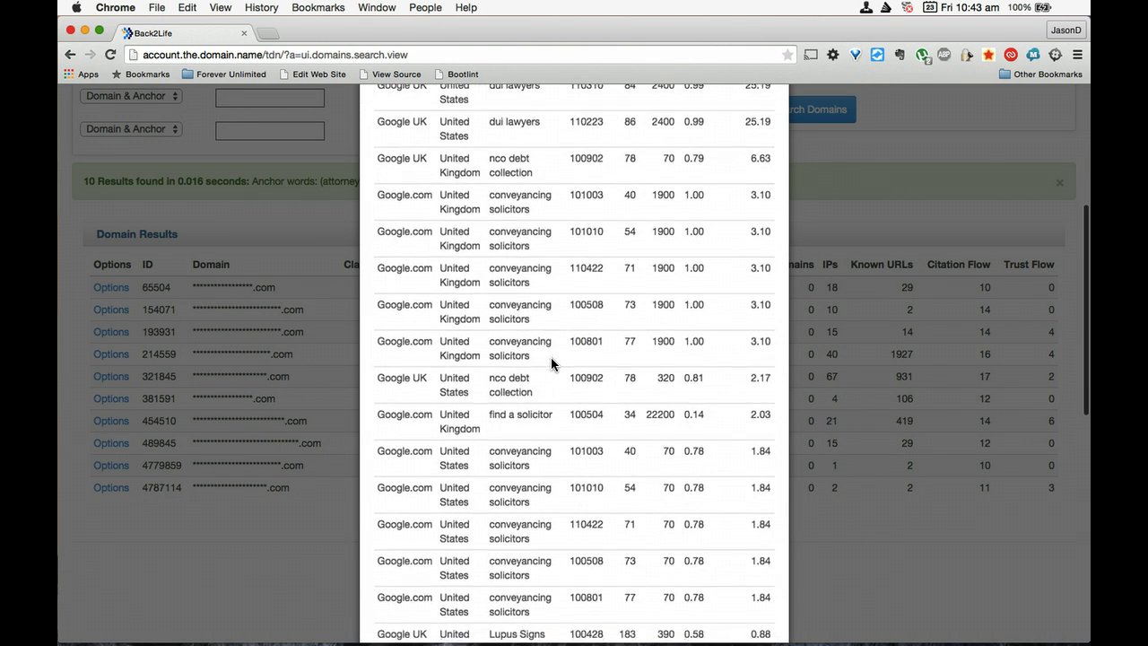
pyautogui.click(858, 547)
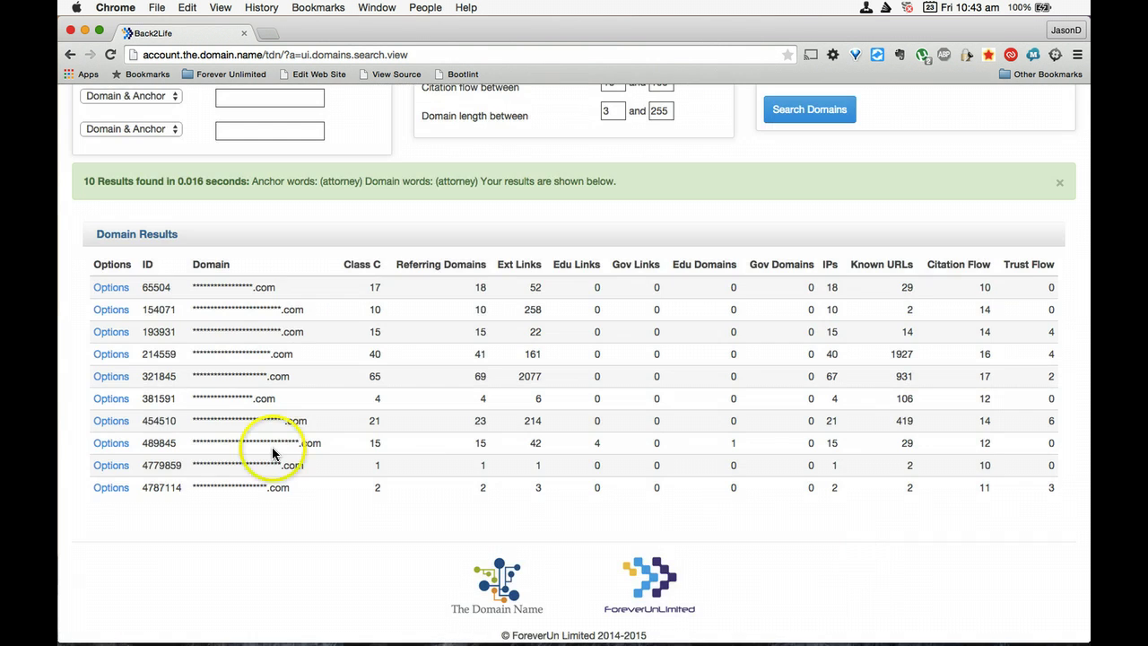
# Reveal domain 454510 and accept the offer of its historical content.
pyautogui.click(112, 419)
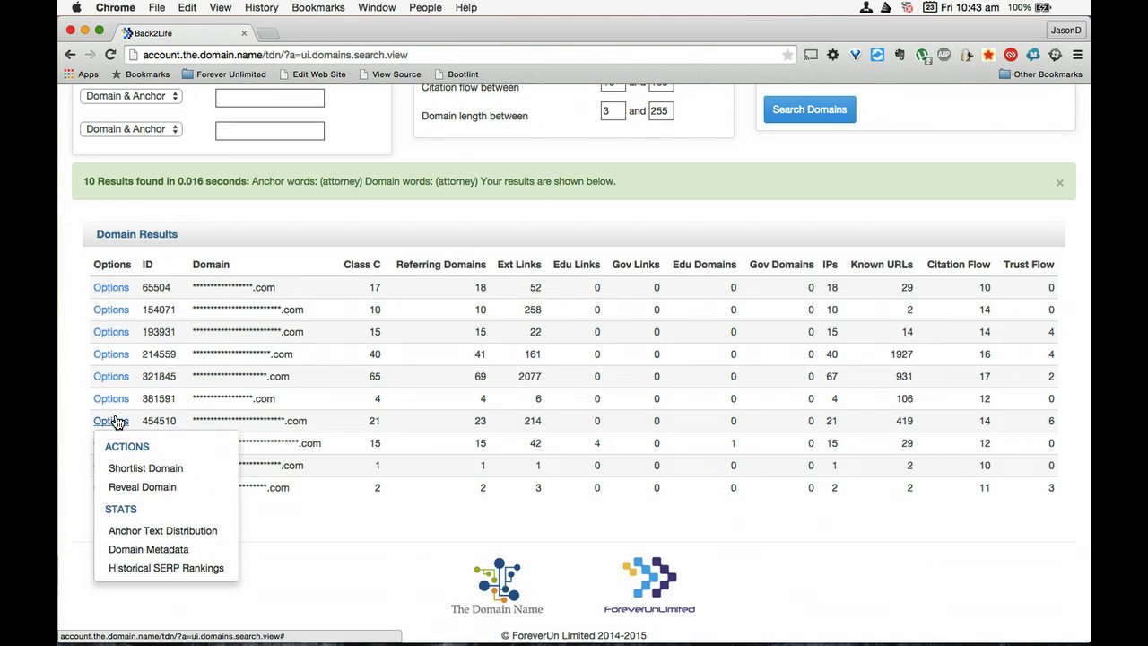
pyautogui.click(126, 488)
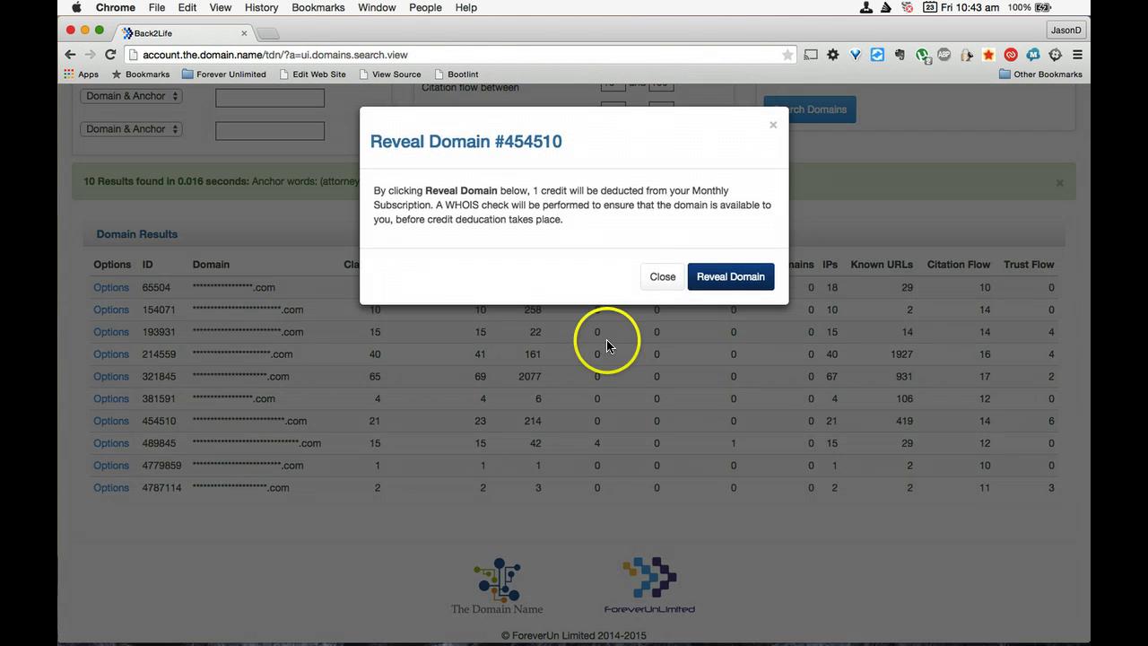
pyautogui.click(714, 279)
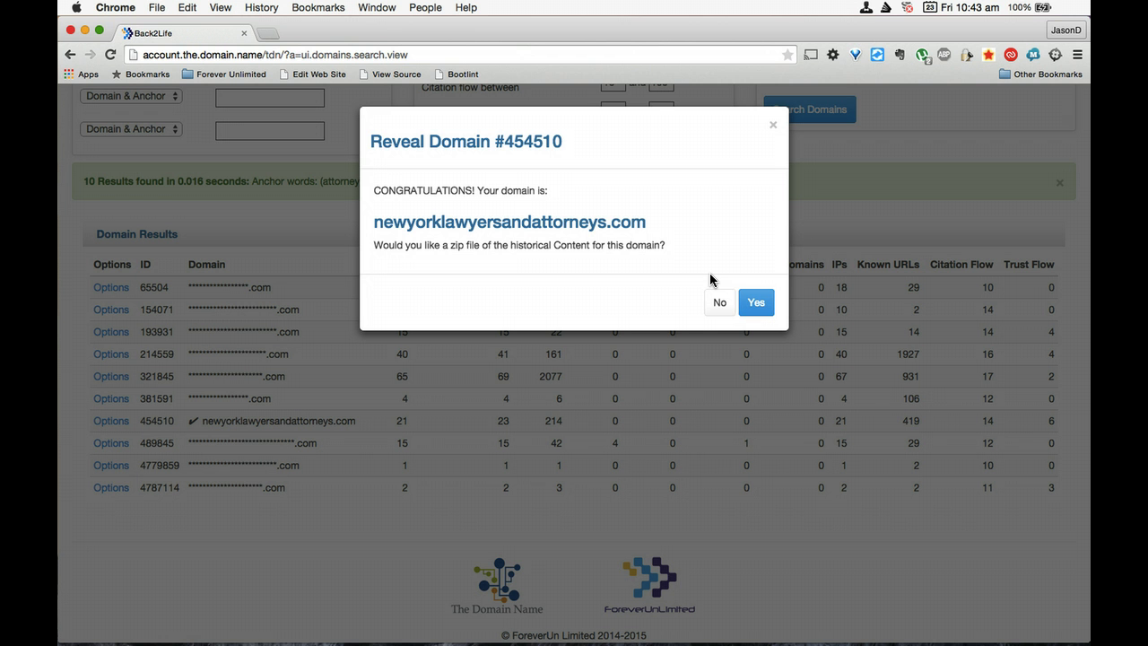
pyautogui.click(758, 308)
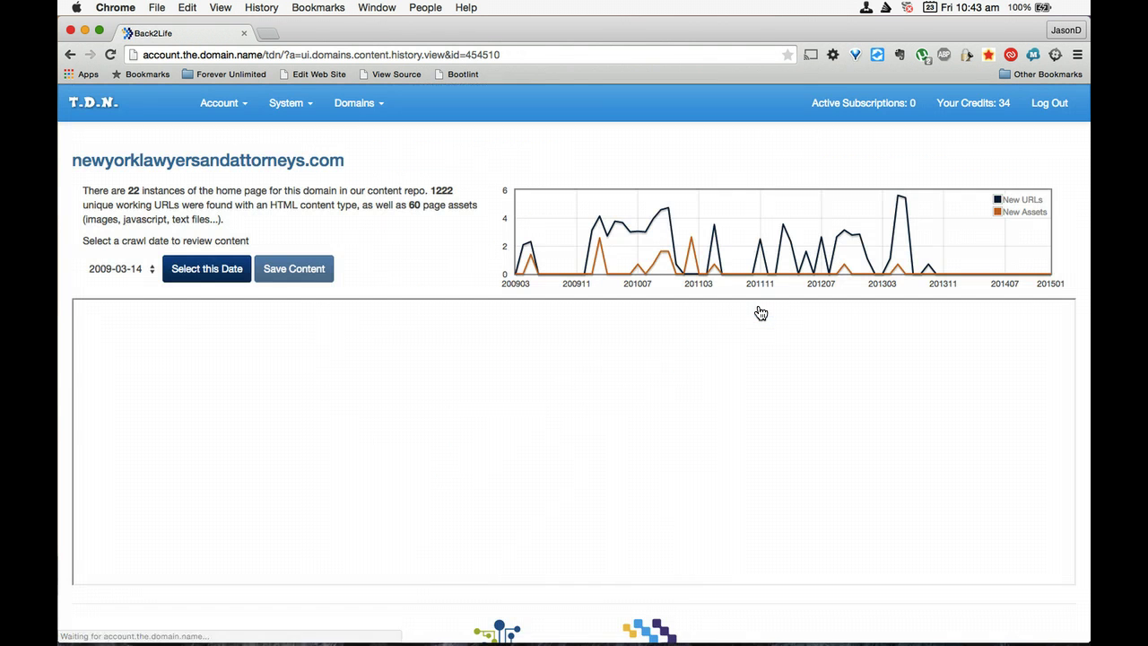
# Load the 2009-03-14 crawl of newyorklawyersandattorneys.com for review.
pyautogui.click(267, 243)
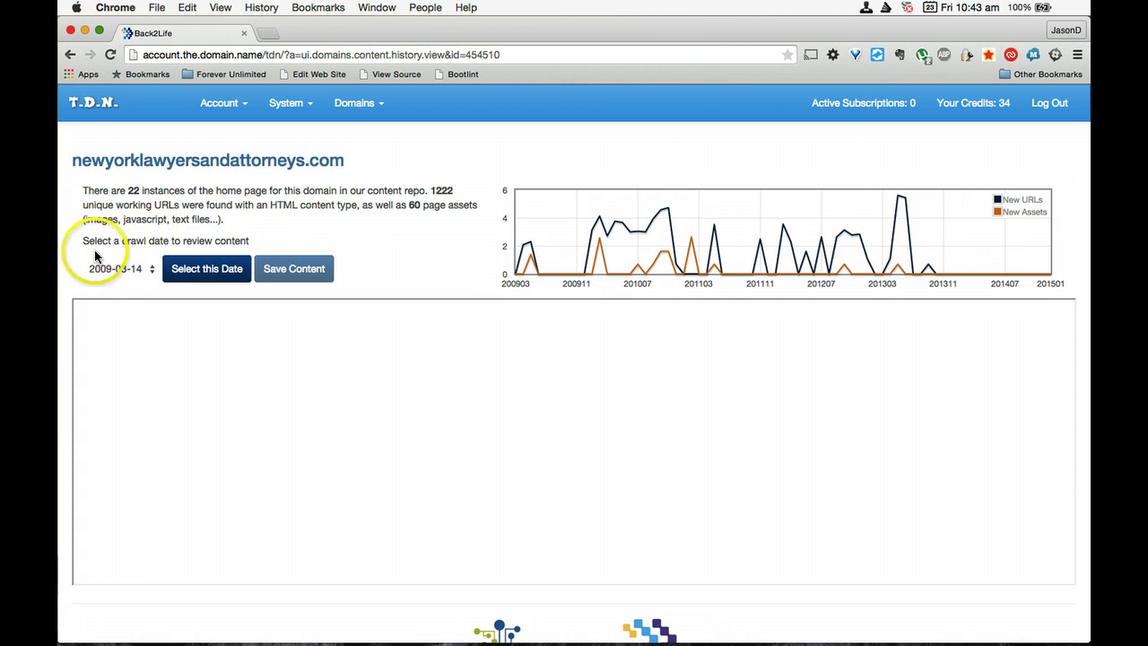
pyautogui.click(116, 268)
pyautogui.click(177, 273)
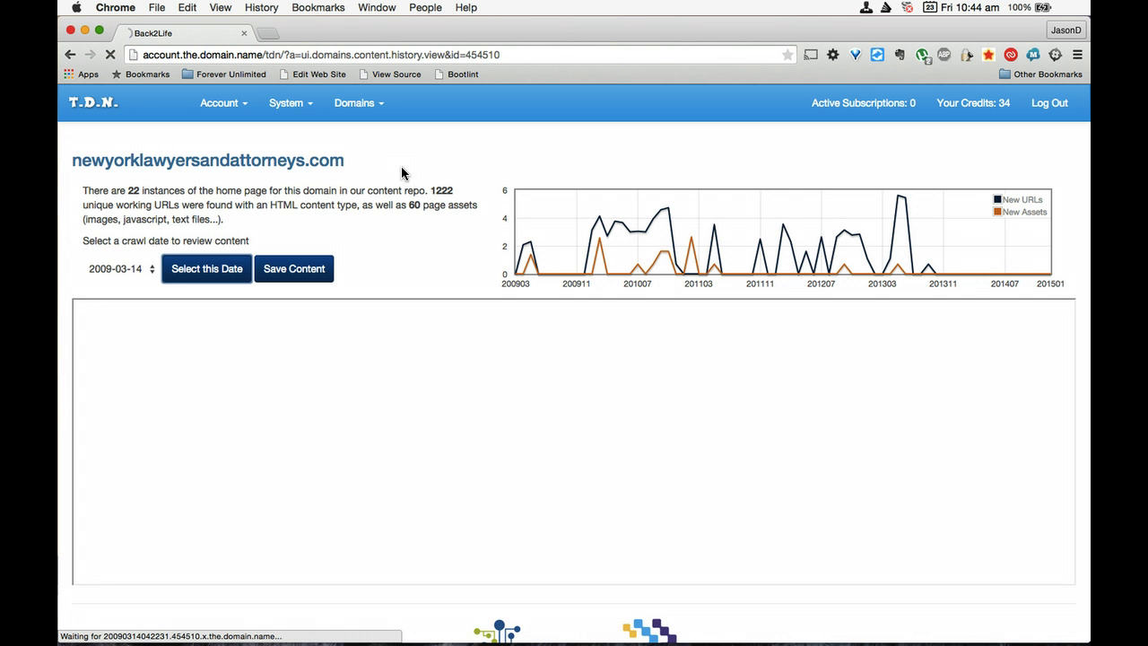
pyautogui.scroll(-1, 430, 404)
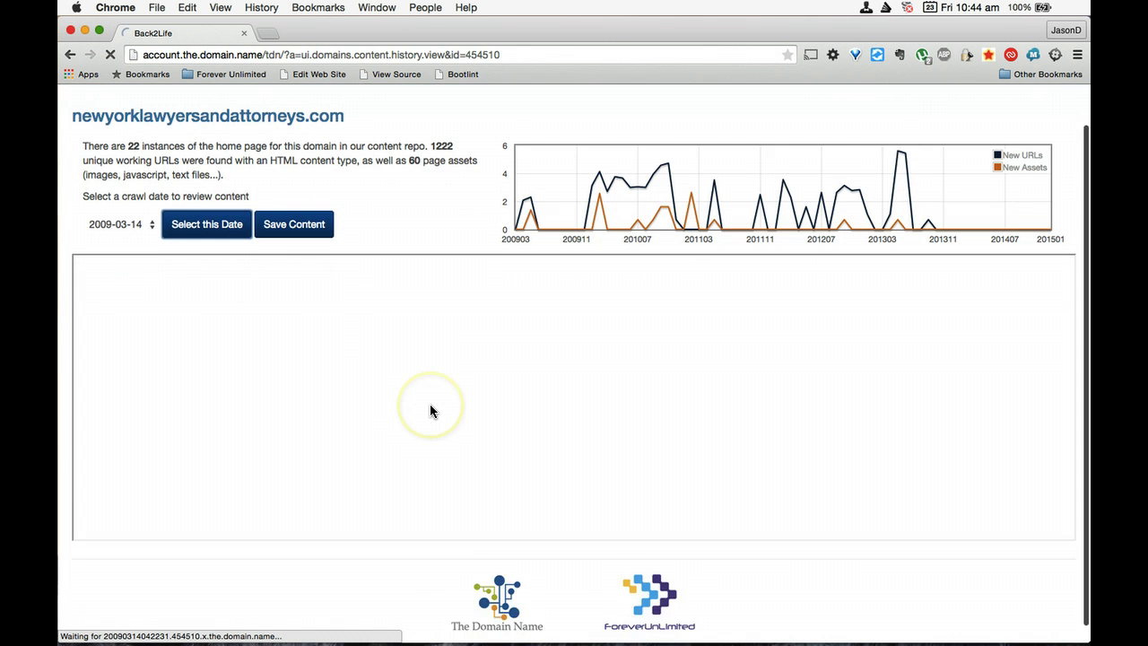
pyautogui.scroll(-1, 430, 411)
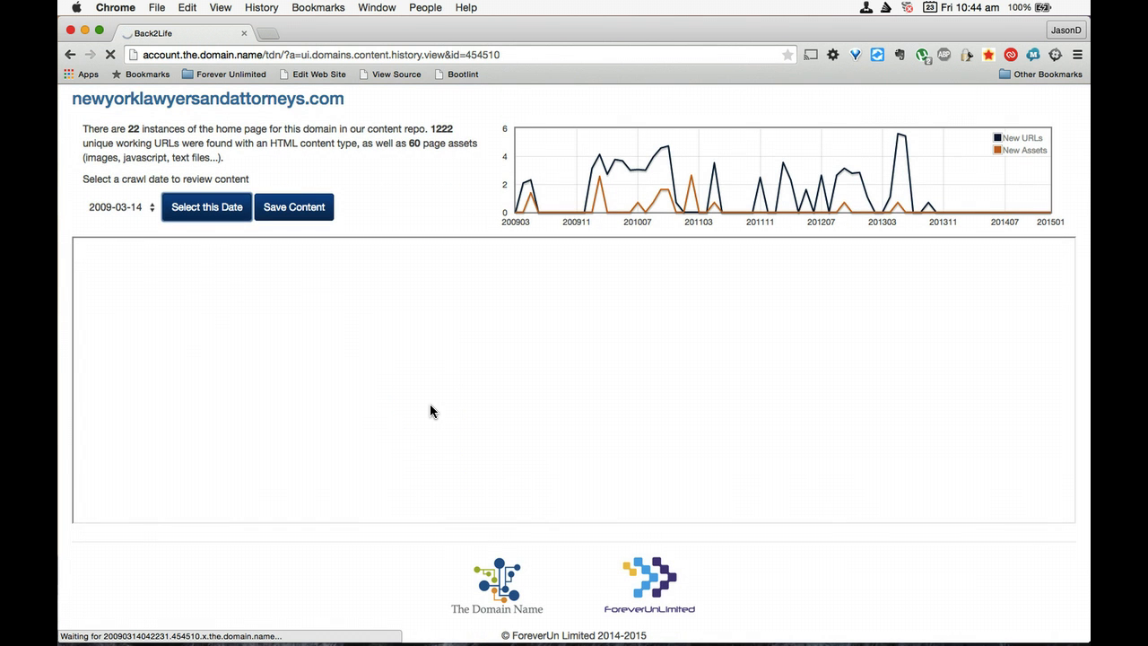
# Read the medical malpractice article in the 2009-05-07 crawl of newyorklawyersandattorneys.com.
pyautogui.click(351, 392)
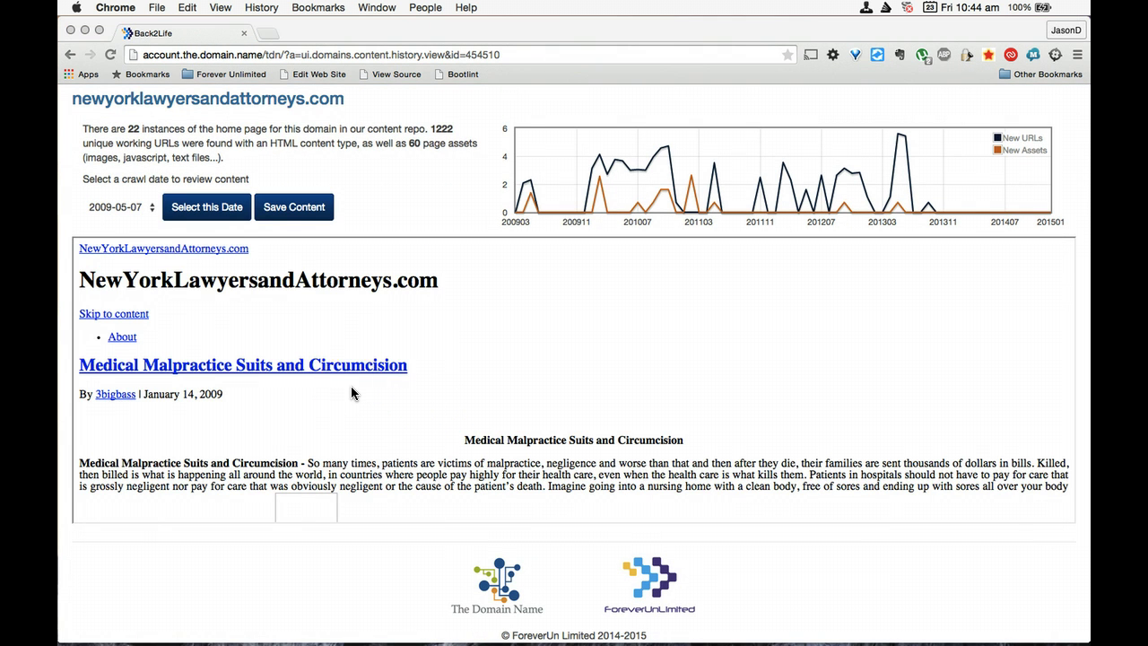
pyautogui.click(556, 350)
pyautogui.scroll(-3, 556, 355)
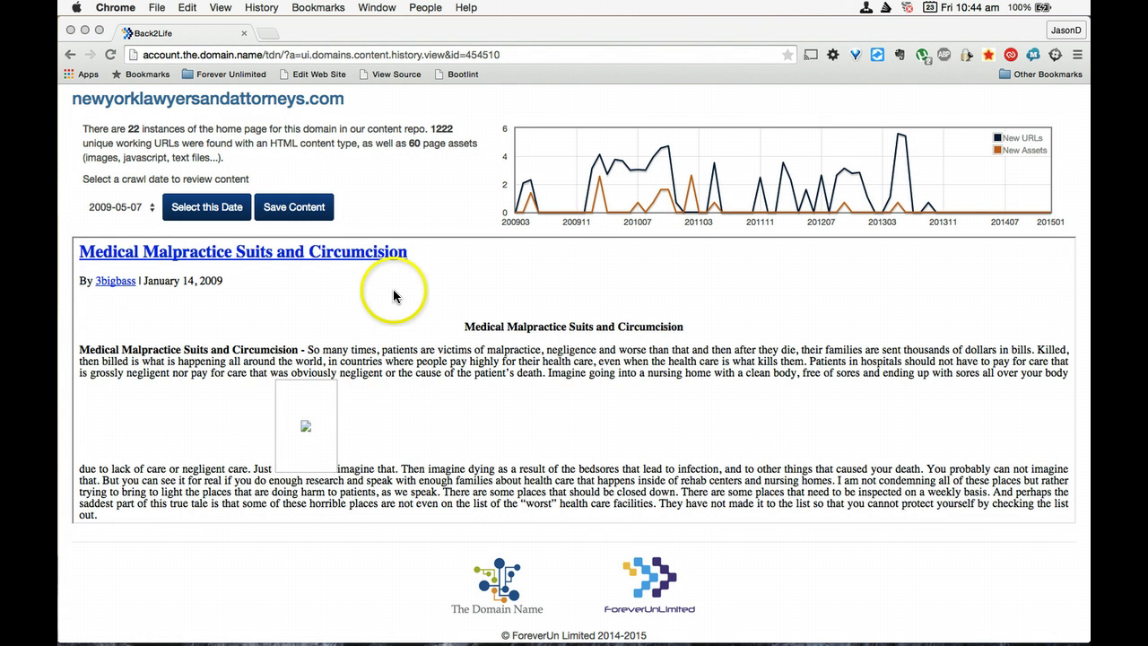
# Examine the remaining articles, client's rights list, categories and archives in the 2009-05-07 crawl of newyorklawyersandattorneys.com.
pyautogui.scroll(3, 394, 294)
pyautogui.scroll(-10, 394, 294)
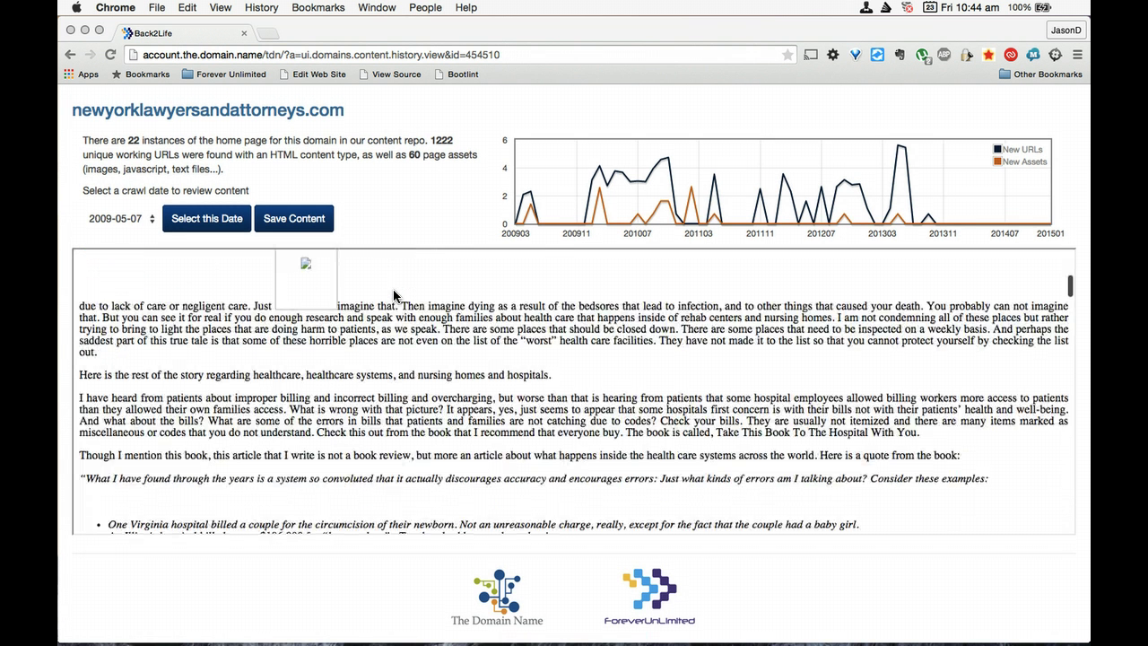
pyautogui.scroll(-1, 394, 294)
pyautogui.scroll(5, 395, 294)
pyautogui.scroll(-5, 394, 294)
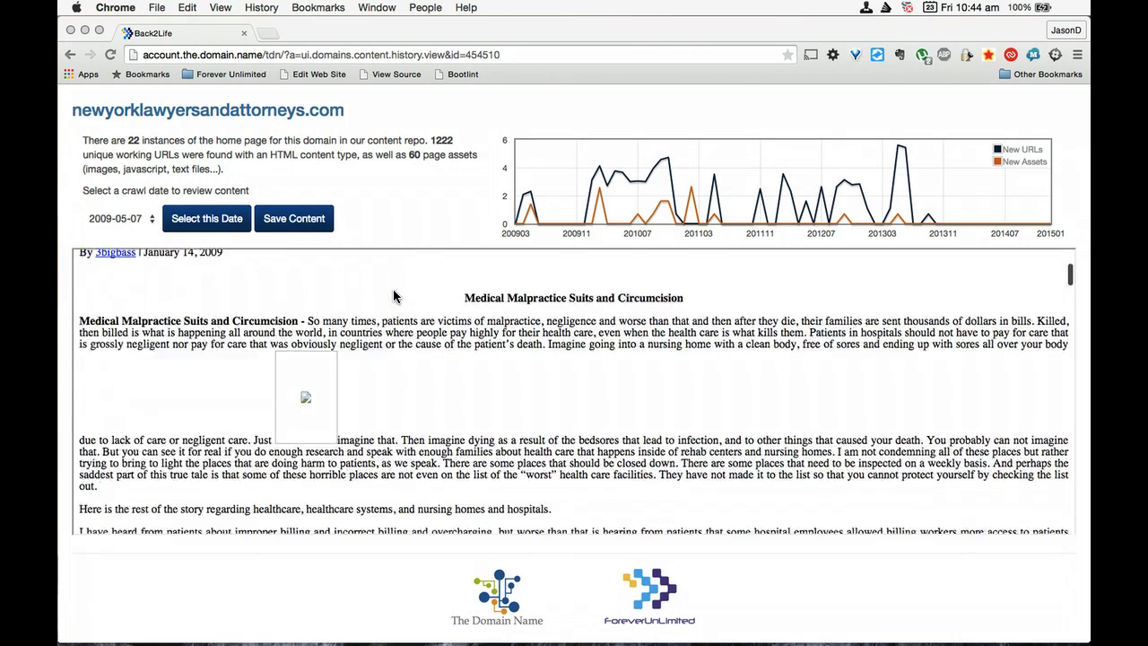
pyautogui.scroll(-15, 394, 294)
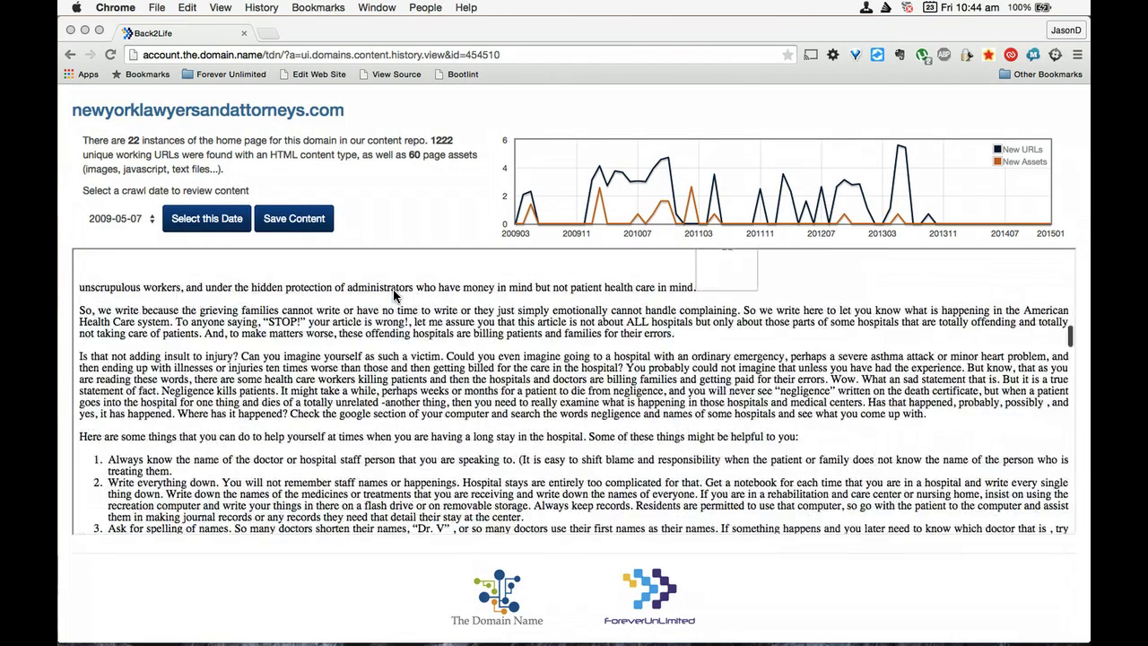
pyautogui.scroll(-8, 393, 293)
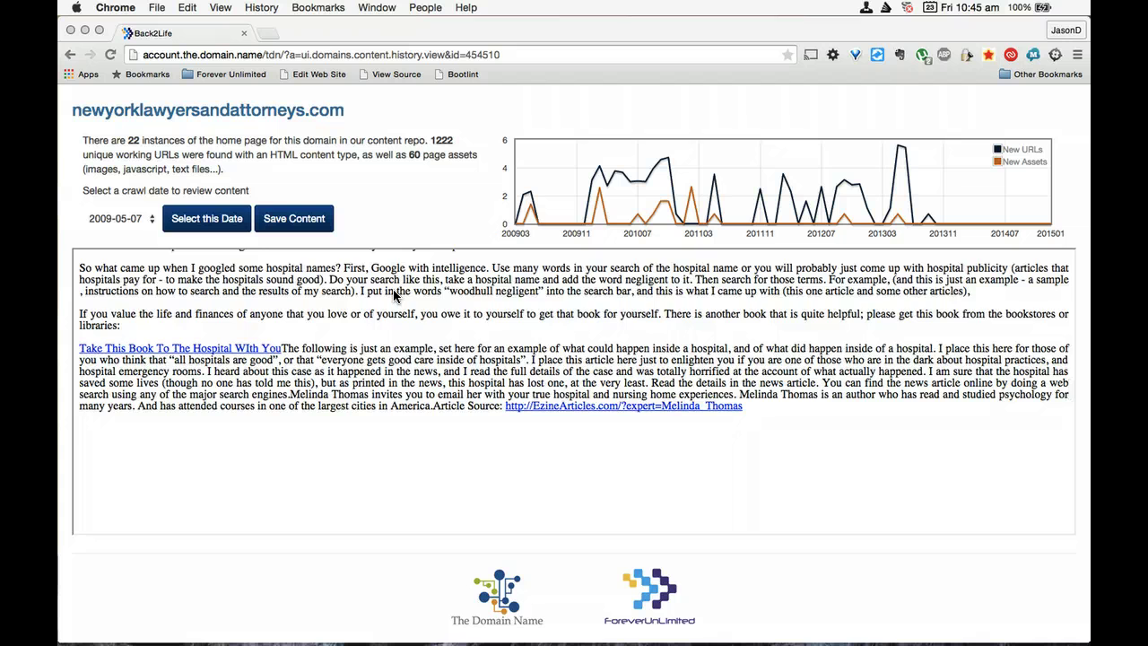
pyautogui.scroll(-15, 395, 294)
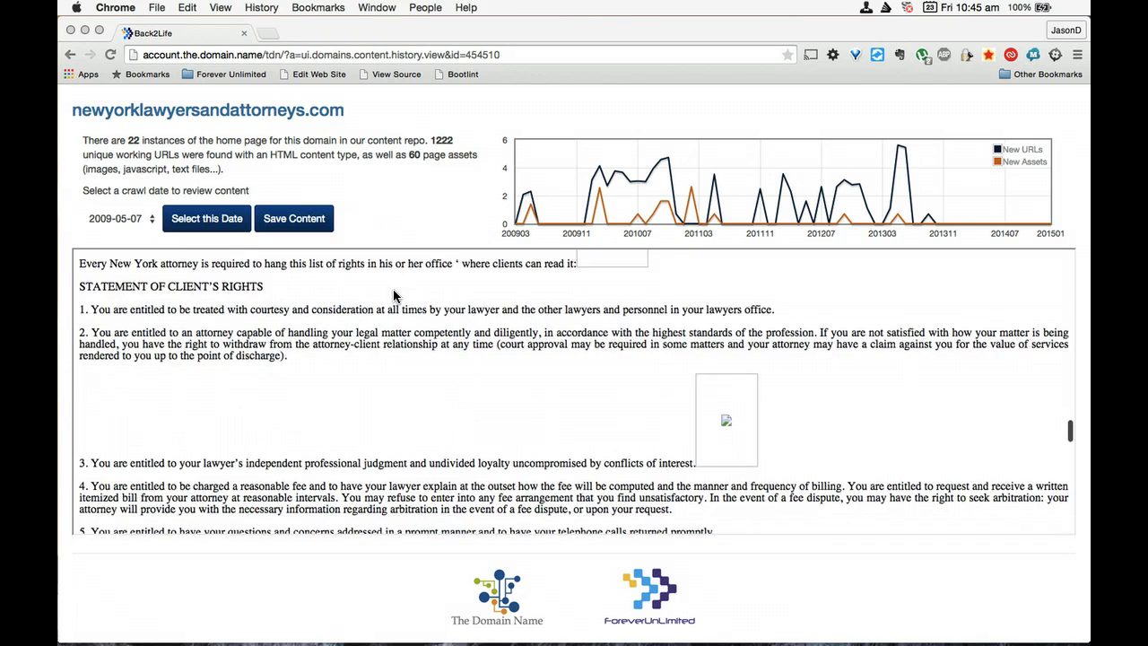
pyautogui.scroll(-10, 394, 296)
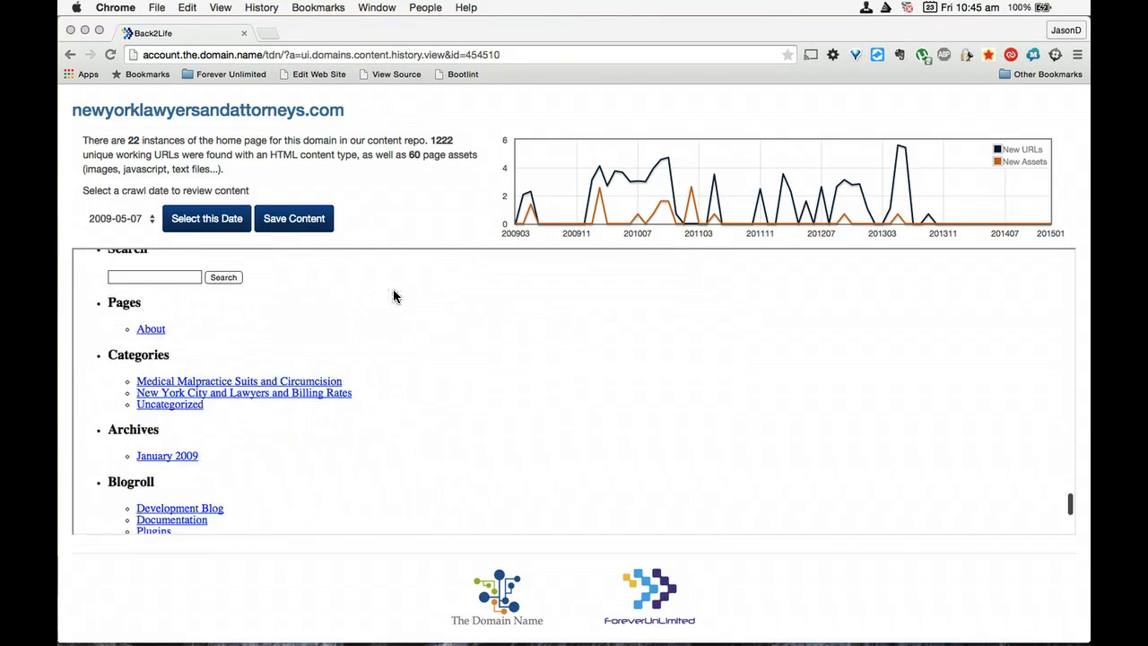
pyautogui.scroll(20, 394, 296)
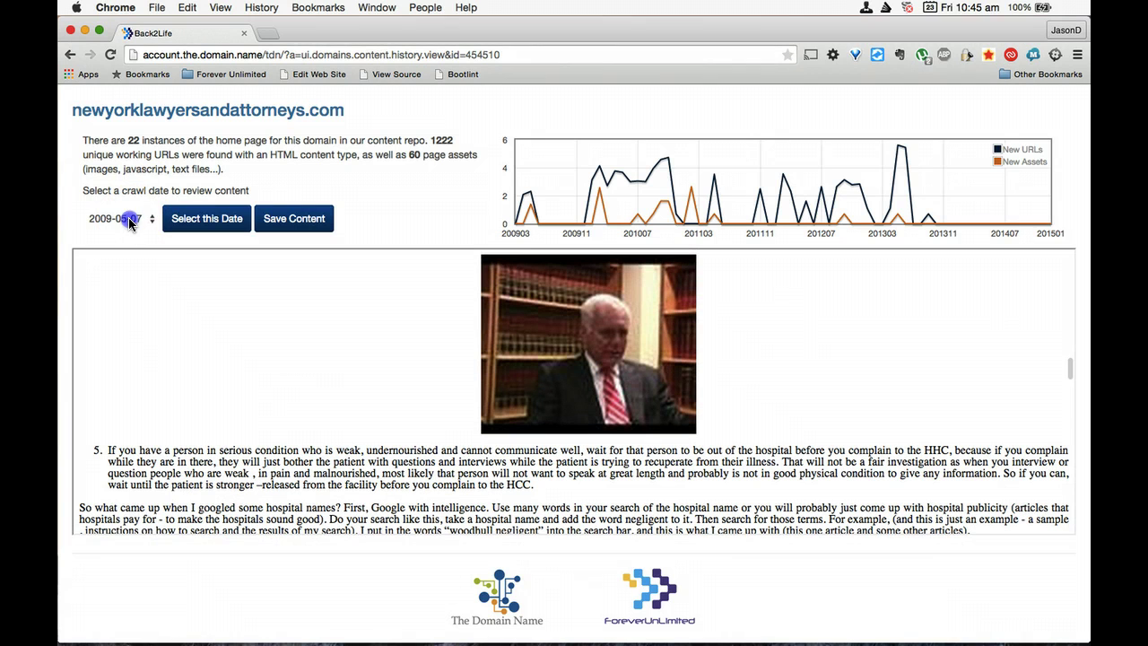
# Load the 2014-01-06 crawl of newyorklawyersandattorneys.com for review.
pyautogui.click(130, 218)
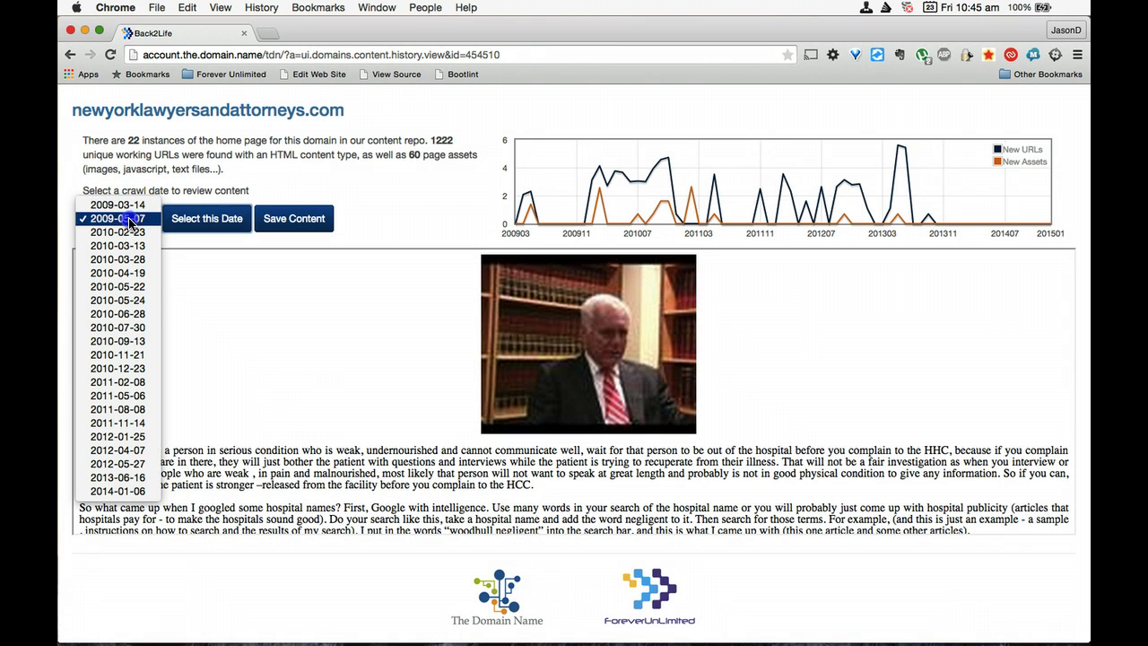
pyautogui.click(120, 493)
pyautogui.click(205, 222)
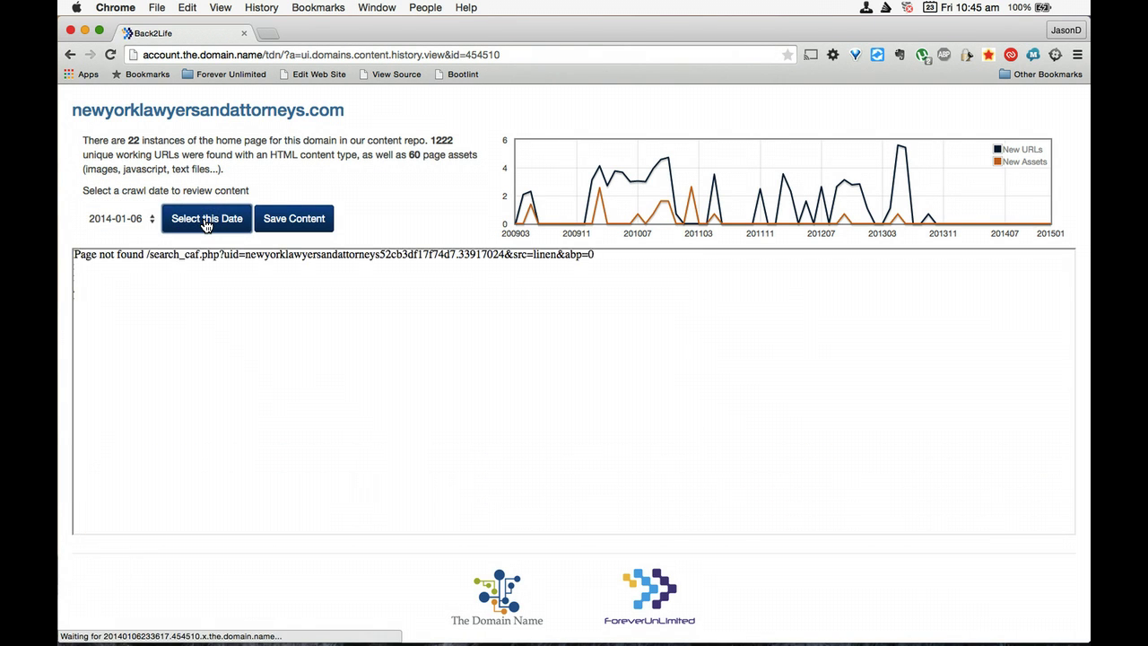
# Load the 2012-01-25 crawl of newyorklawyersandattorneys.com for review.
pyautogui.click(131, 228)
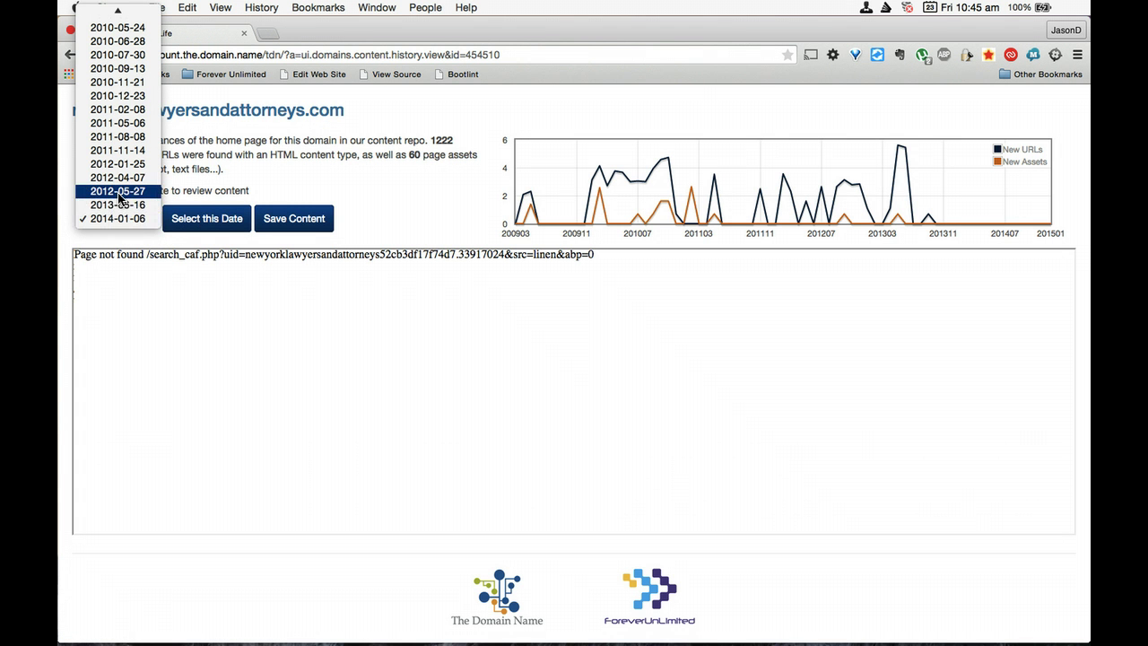
pyautogui.moveTo(119, 197); pyautogui.dragTo(124, 170)
pyautogui.click(218, 226)
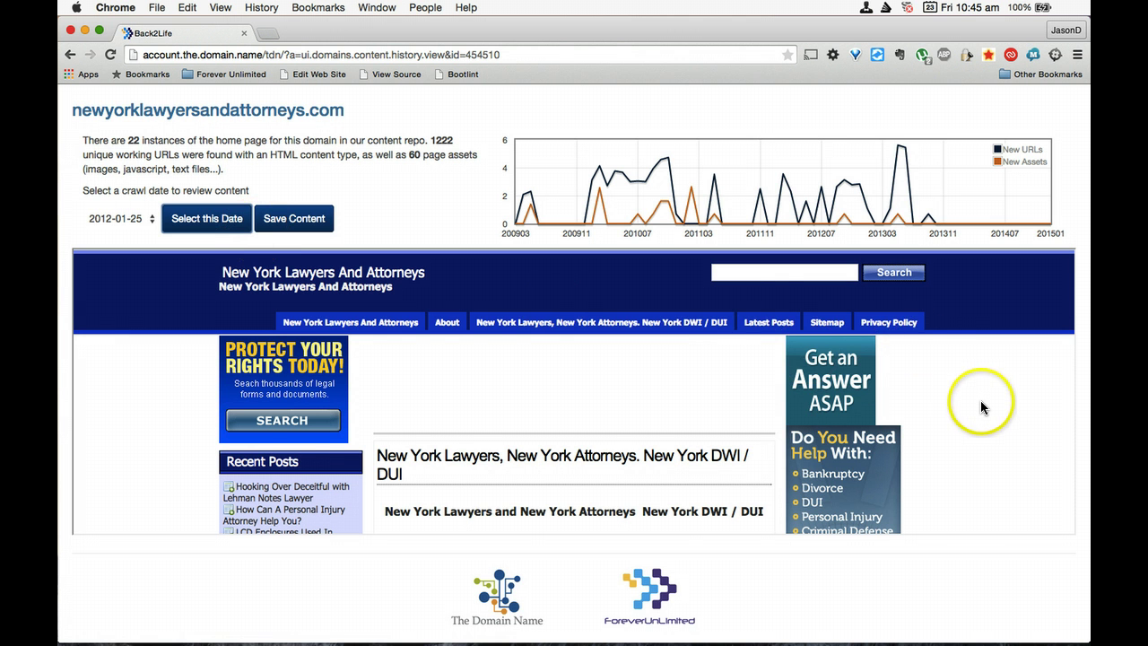
# Examine the 2012-01-25 home page of newyorklawyersandattorneys.com, including its articles, archives, blogroll and the theme credit in the footer.
pyautogui.scroll(-5, 981, 401)
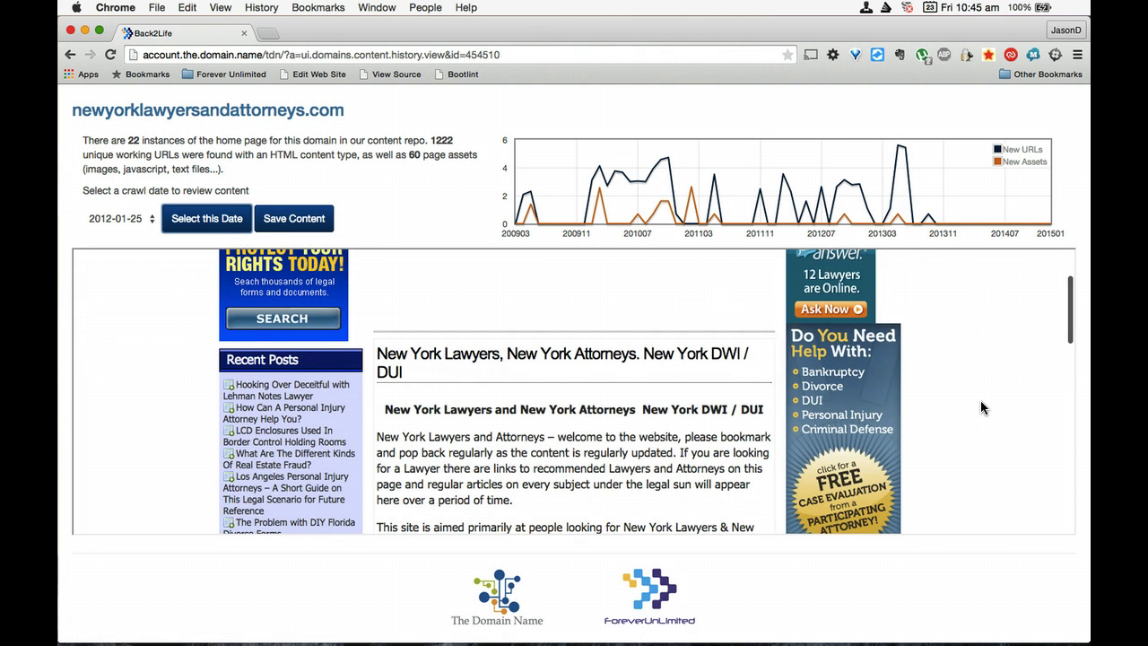
pyautogui.scroll(-3, 981, 401)
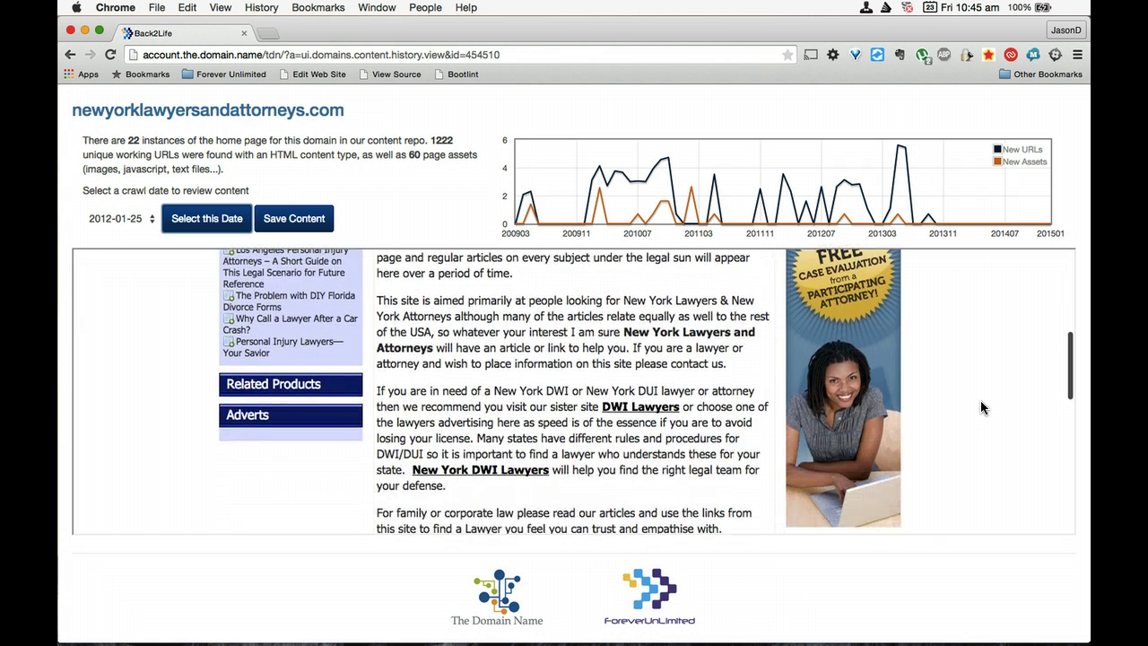
pyautogui.scroll(-8, 981, 406)
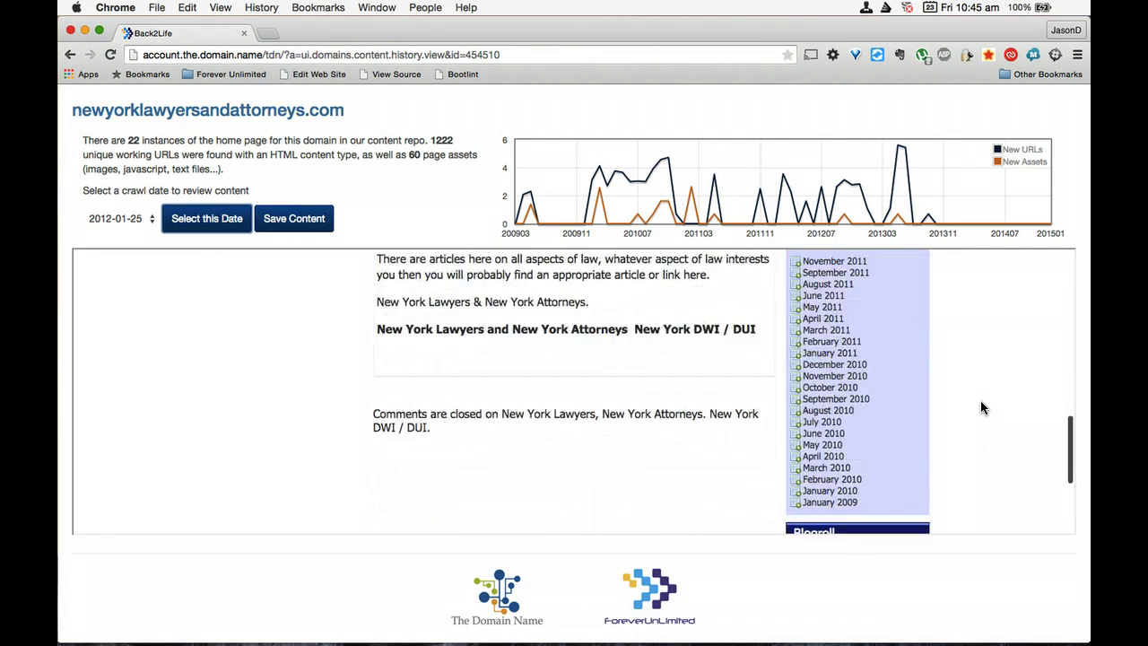
pyautogui.scroll(-3, 981, 404)
pyautogui.scroll(6, 981, 405)
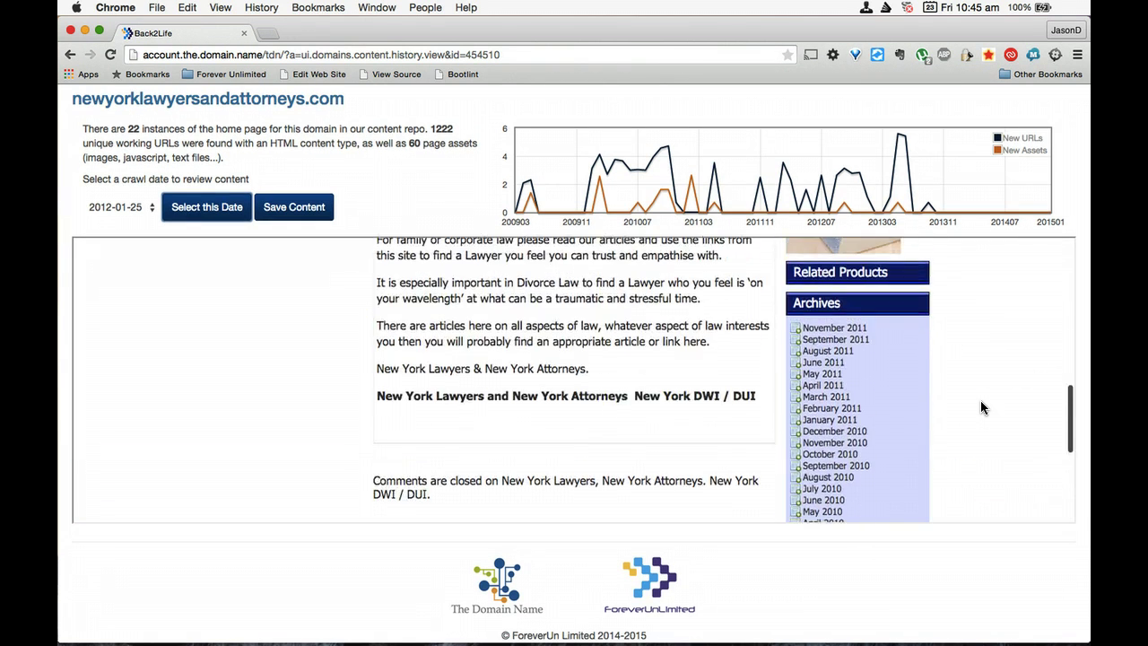
pyautogui.scroll(-7, 981, 407)
pyautogui.scroll(-1, 981, 405)
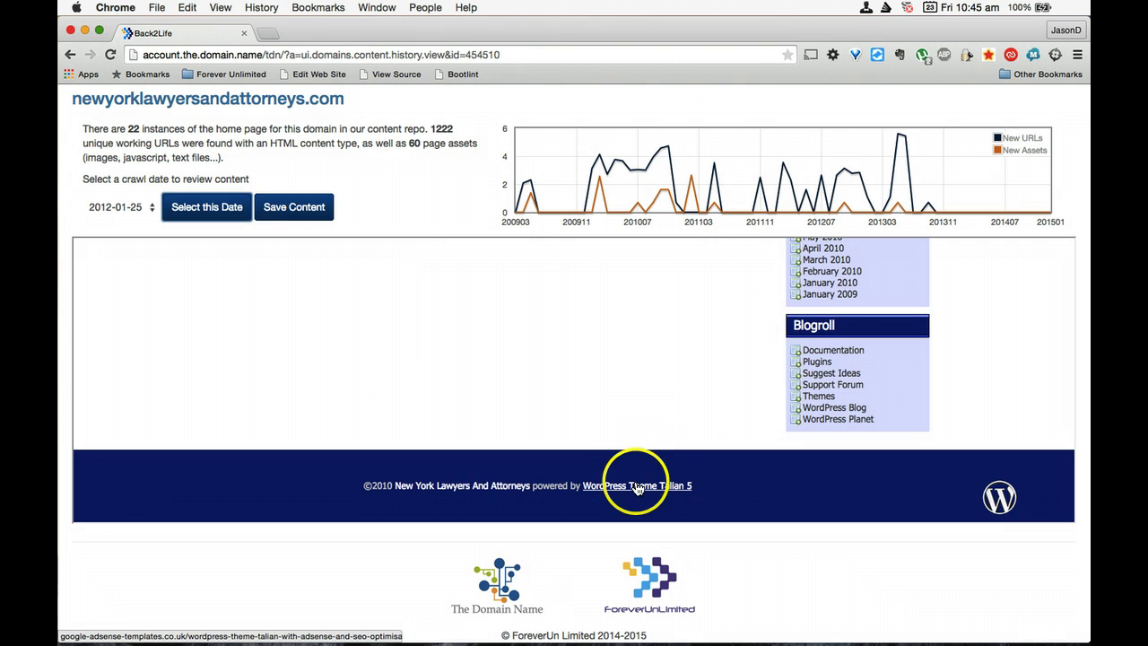
pyautogui.scroll(15, 645, 408)
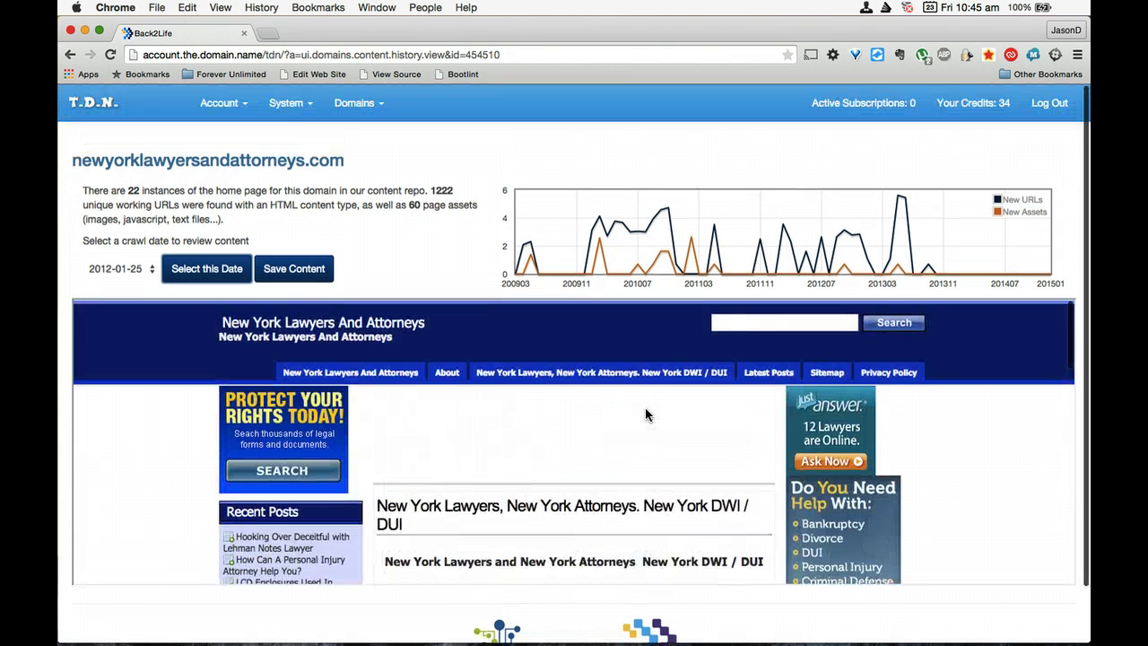
# Save the 2012-01-25 content of newyorklawyersandattorneys.com, accepting the one-credit charge, and dismiss the dialog.
pyautogui.scroll(-2, 645, 407)
pyautogui.scroll(3, 645, 407)
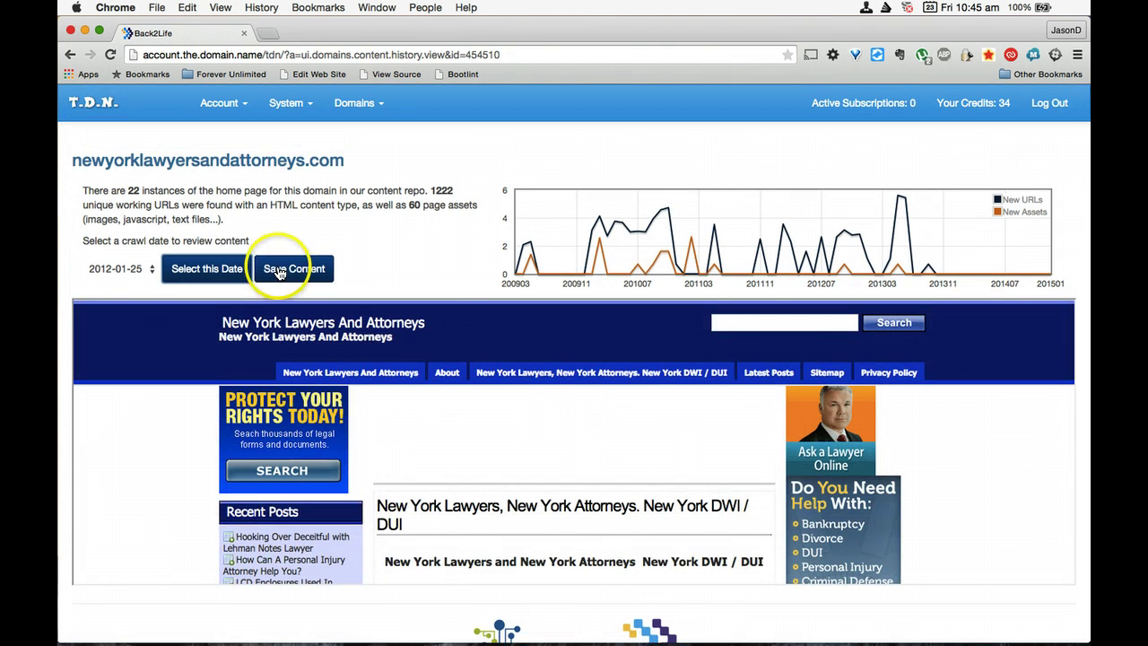
pyautogui.click(279, 271)
pyautogui.click(741, 262)
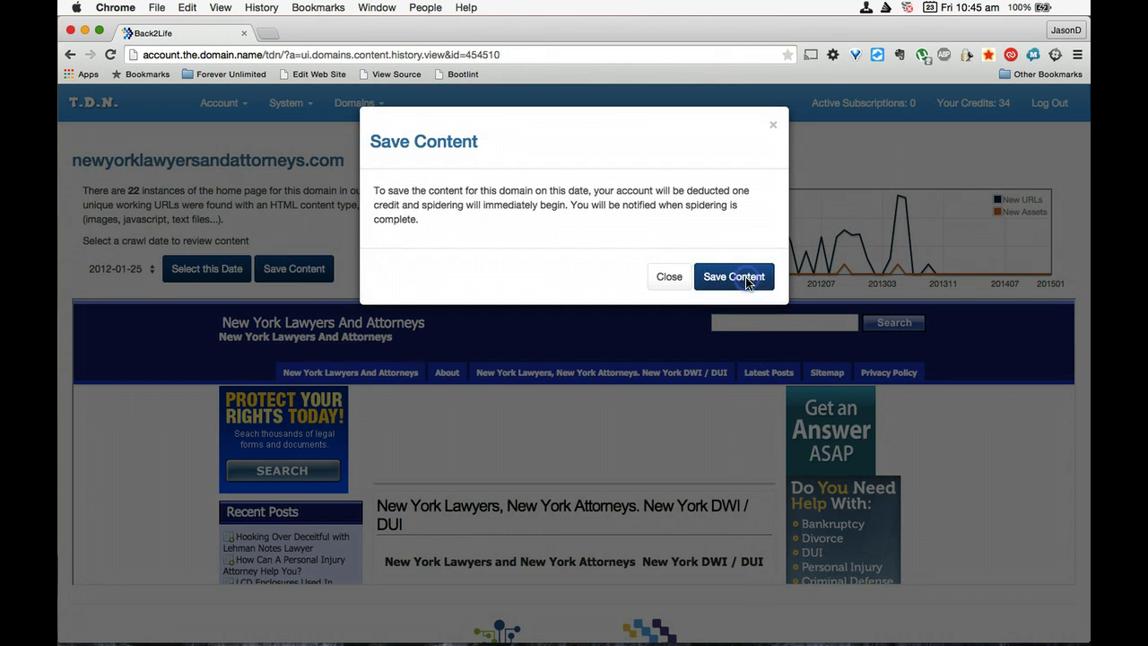
pyautogui.click(669, 259)
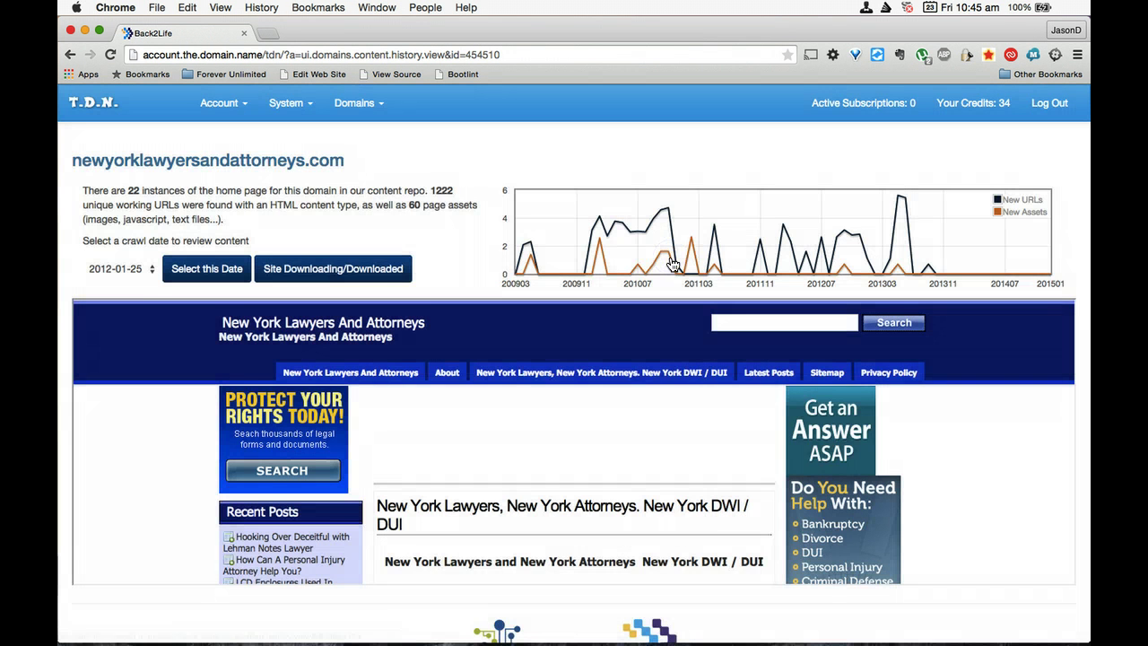
# Move newyorklawyersandattorneys.com into the law group from the domain shortlist.
pyautogui.click(361, 104)
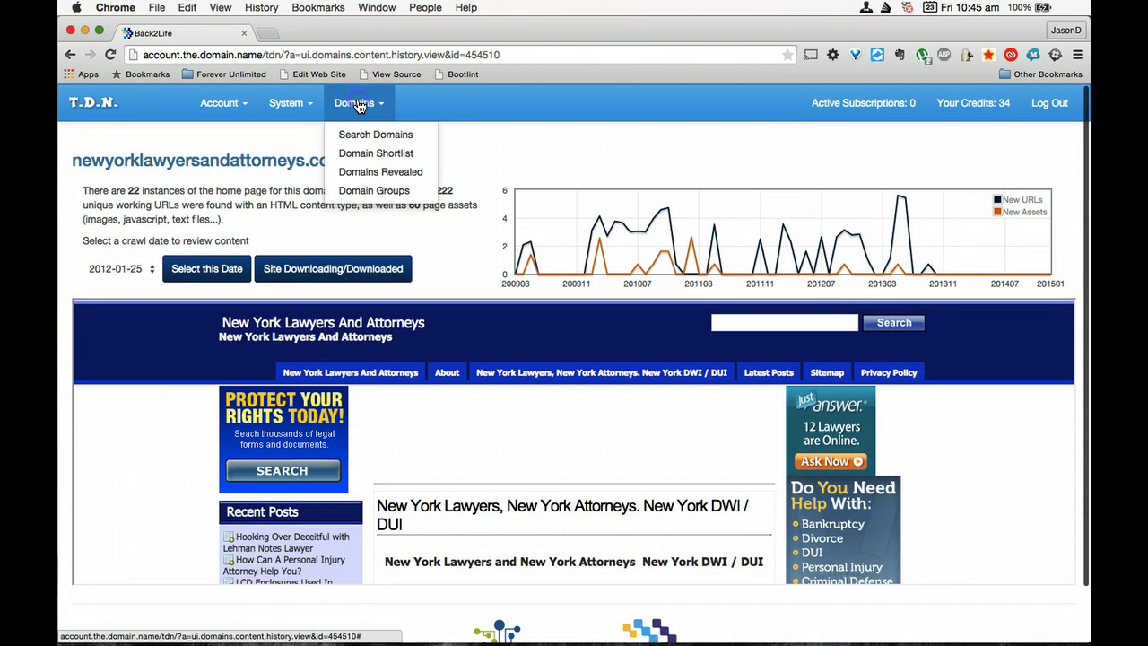
pyautogui.click(364, 192)
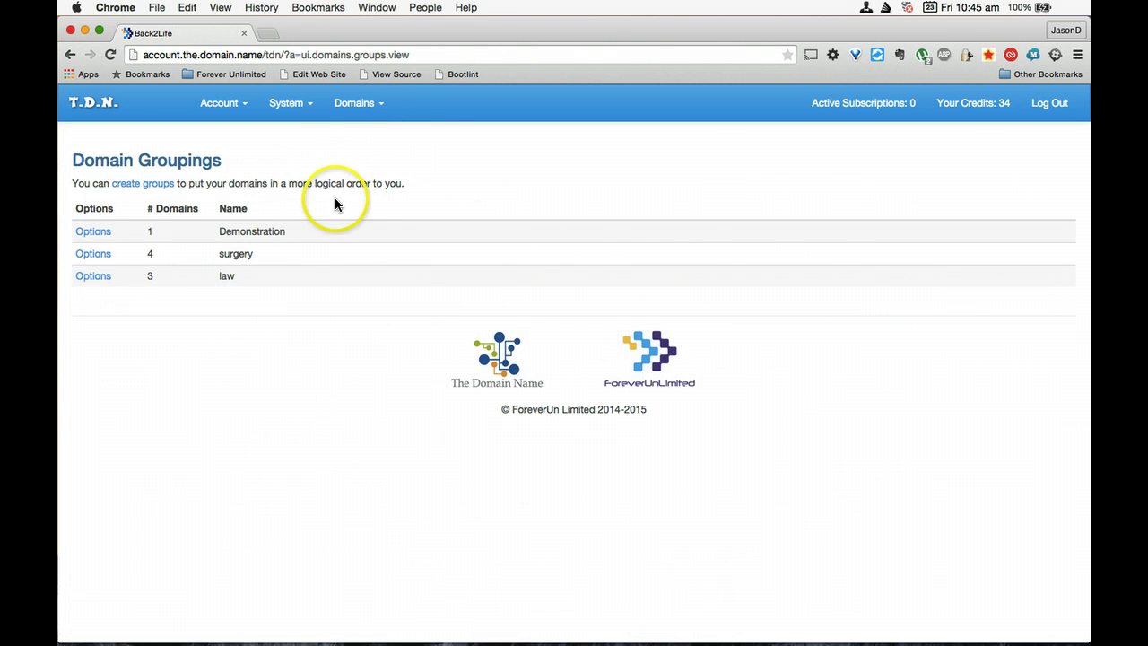
pyautogui.click(358, 104)
pyautogui.click(363, 152)
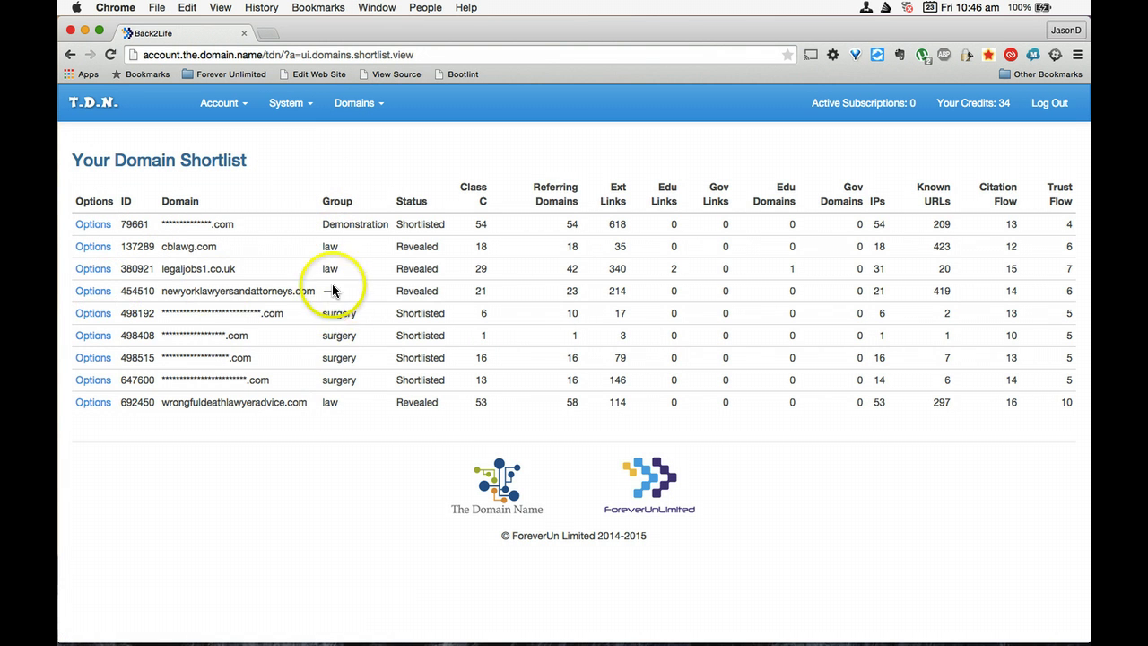
pyautogui.click(93, 291)
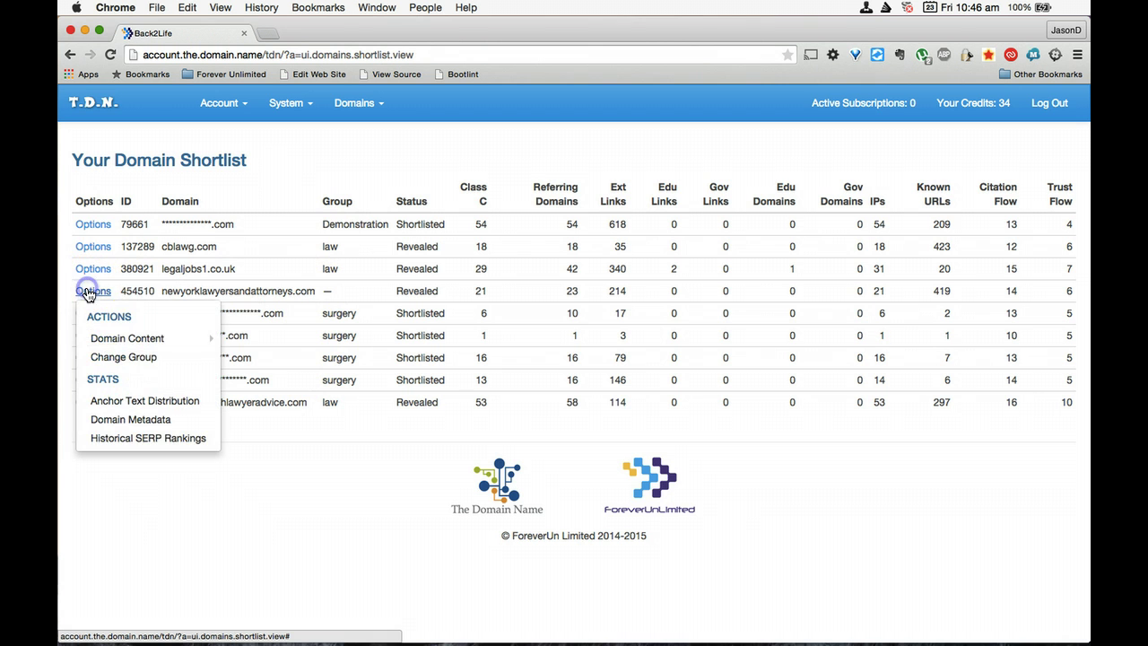
pyautogui.click(101, 359)
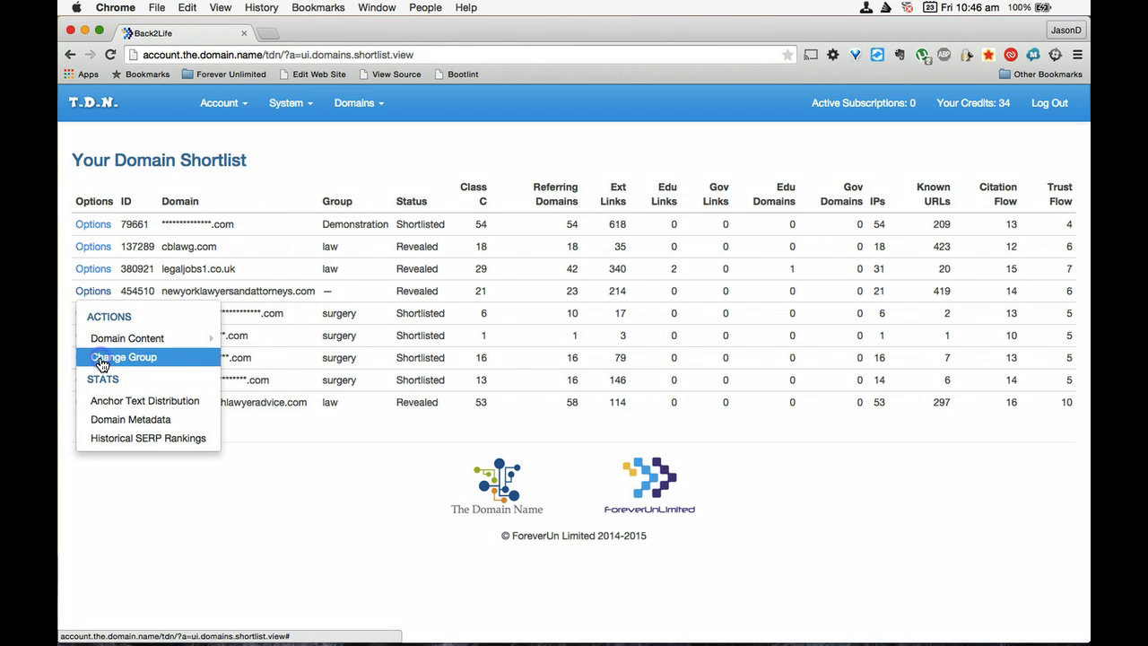
pyautogui.click(475, 220)
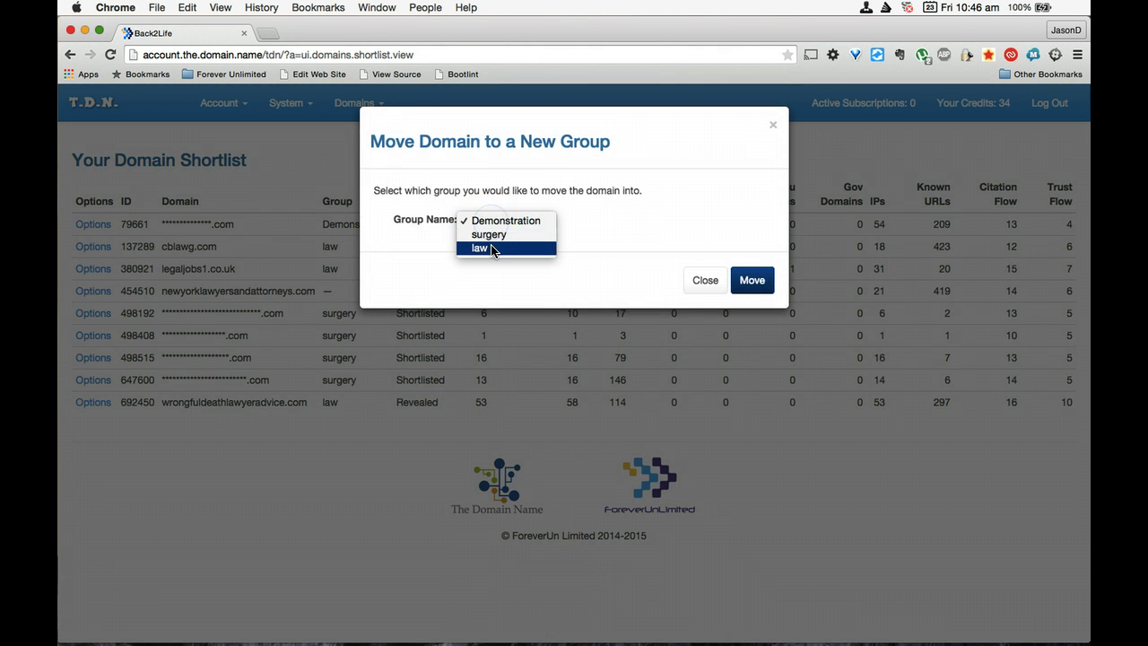
pyautogui.click(475, 248)
pyautogui.click(752, 281)
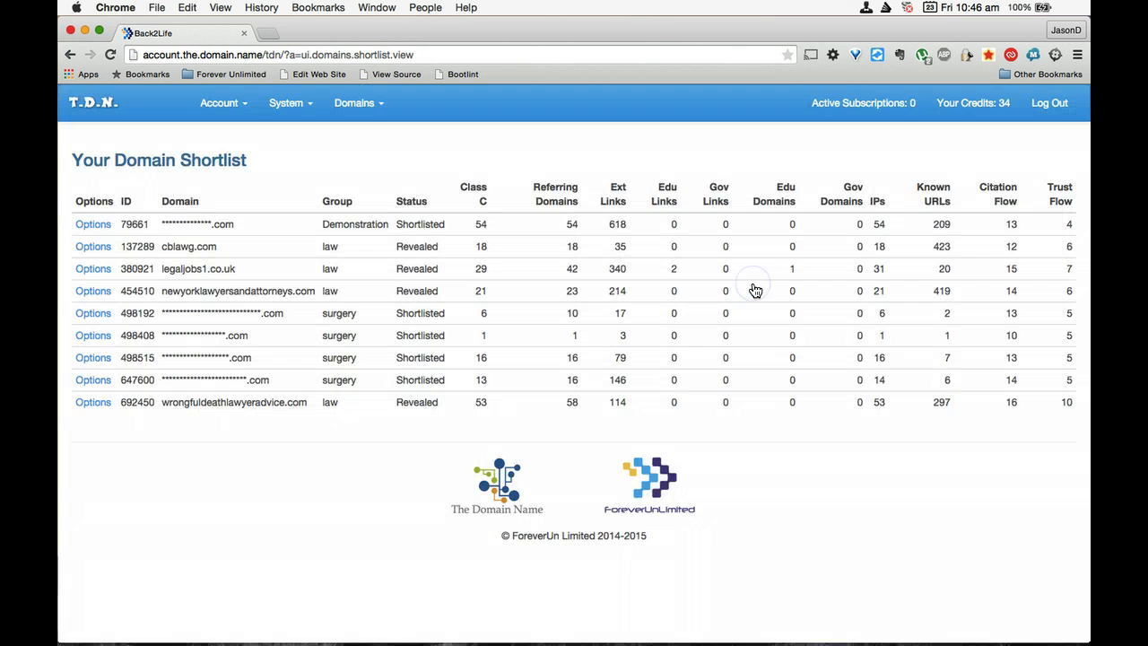
# List the domains in the law group from the domain groupings.
pyautogui.click(366, 110)
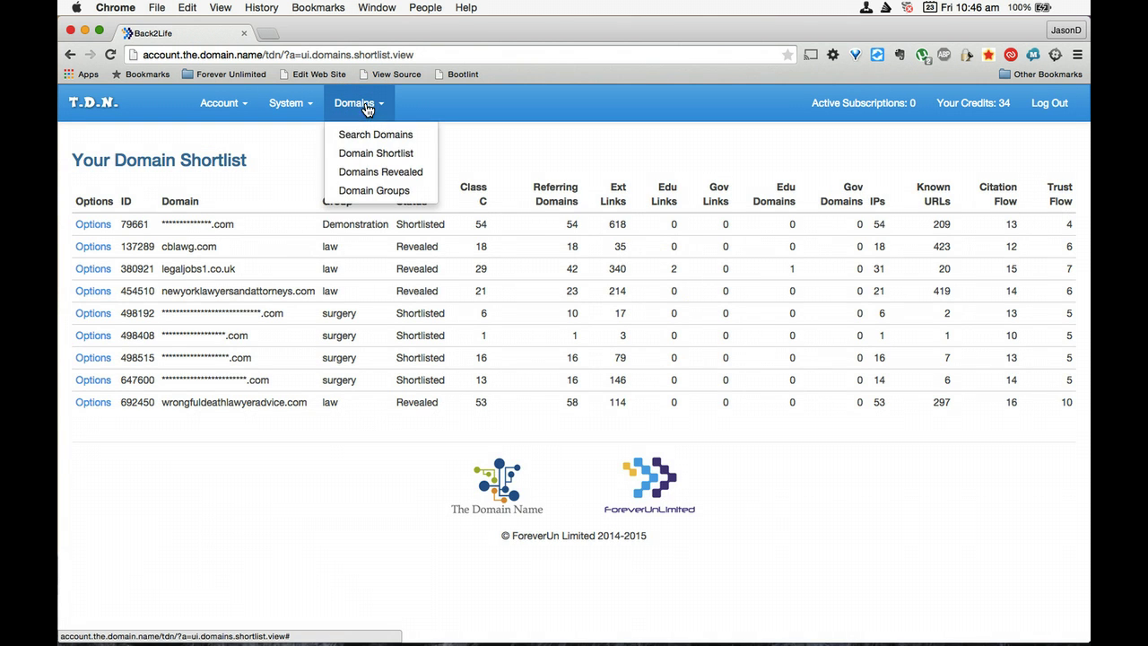
pyautogui.click(375, 190)
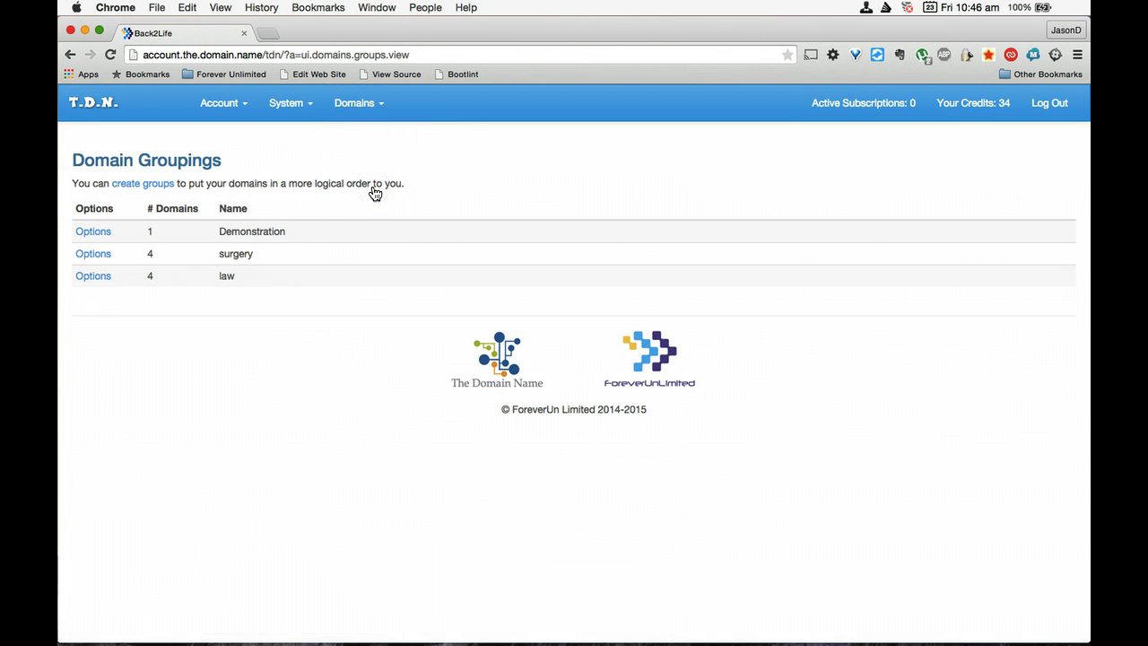
pyautogui.click(87, 278)
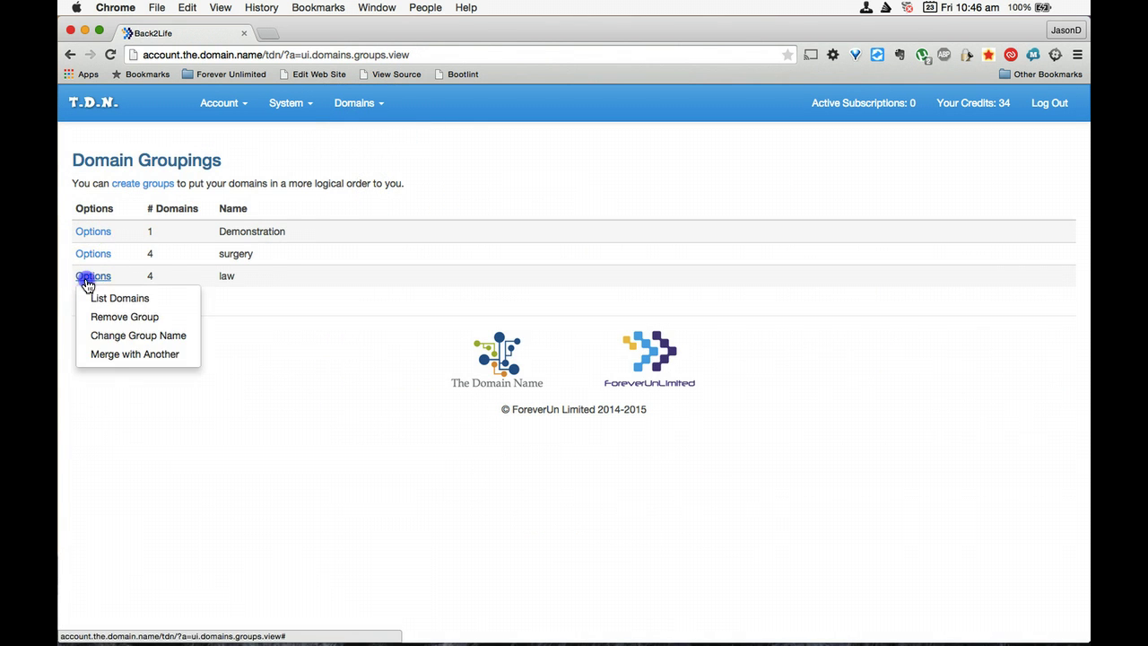
pyautogui.click(101, 297)
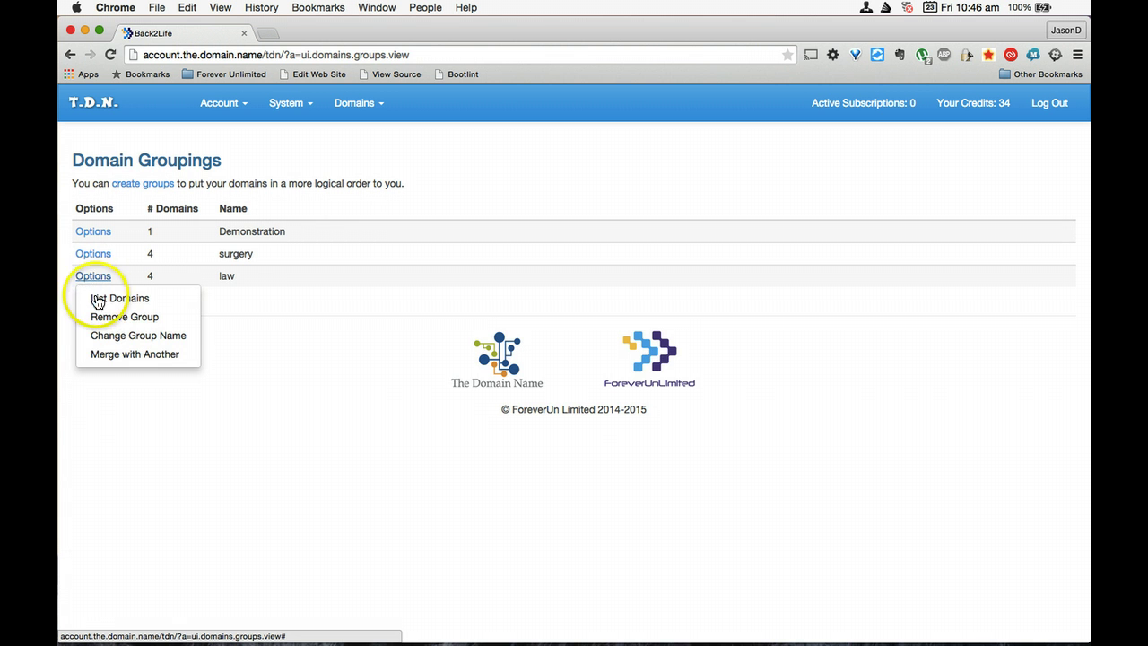